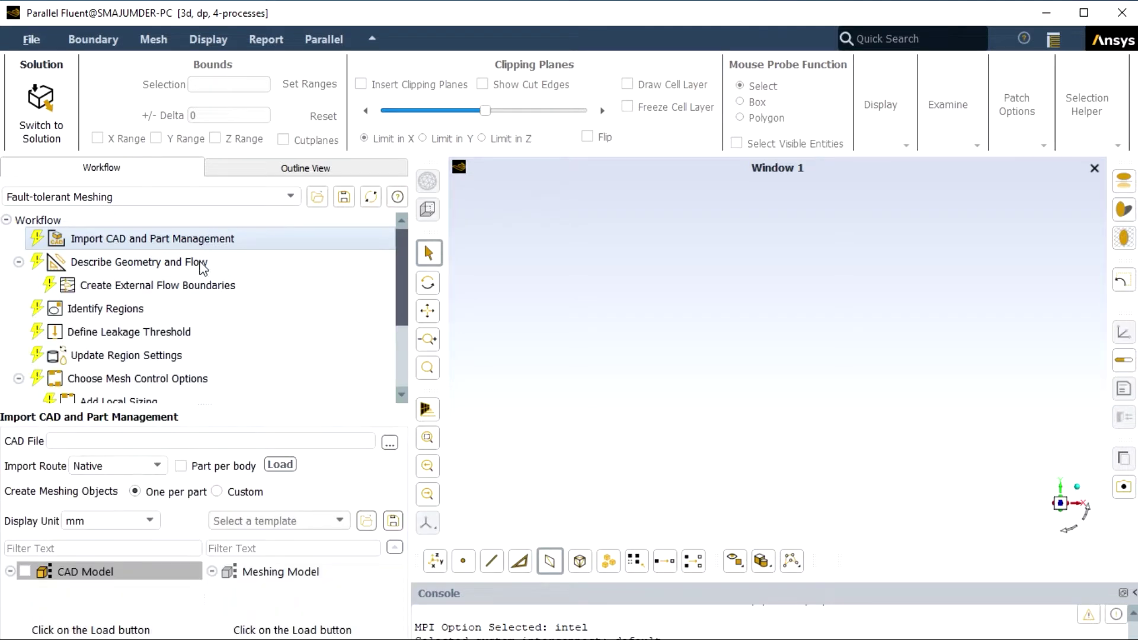
# Step: Load the CAD file Simplified Exhaust System.scdoc.fmd from the Documents folder, with meshing object creation set to Custom
pyautogui.click(388, 442)
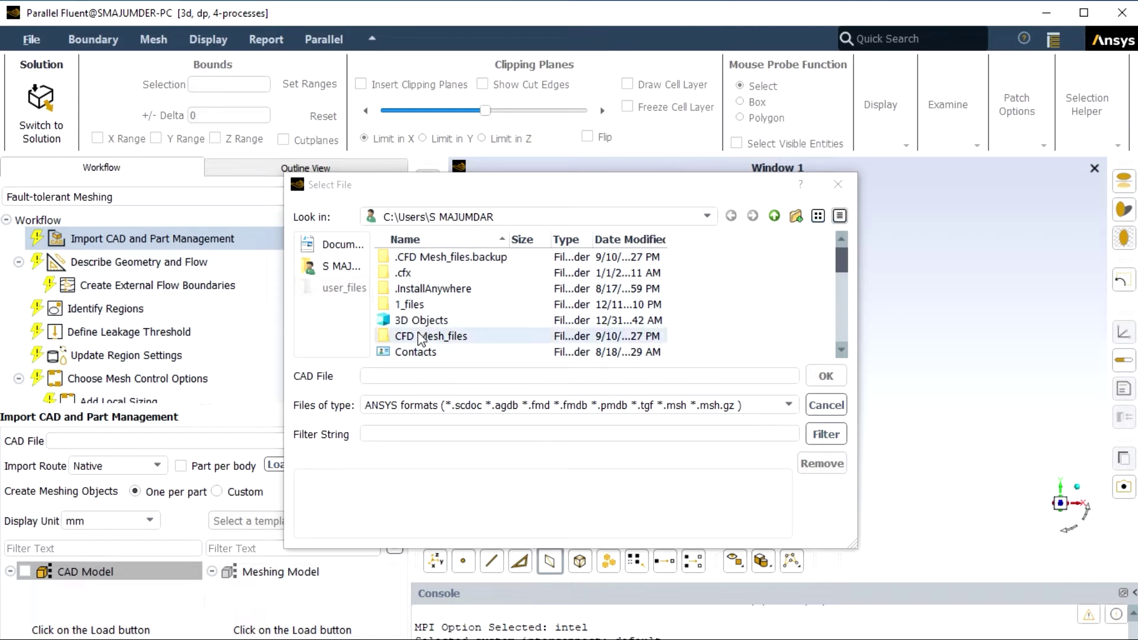
pyautogui.click(341, 244)
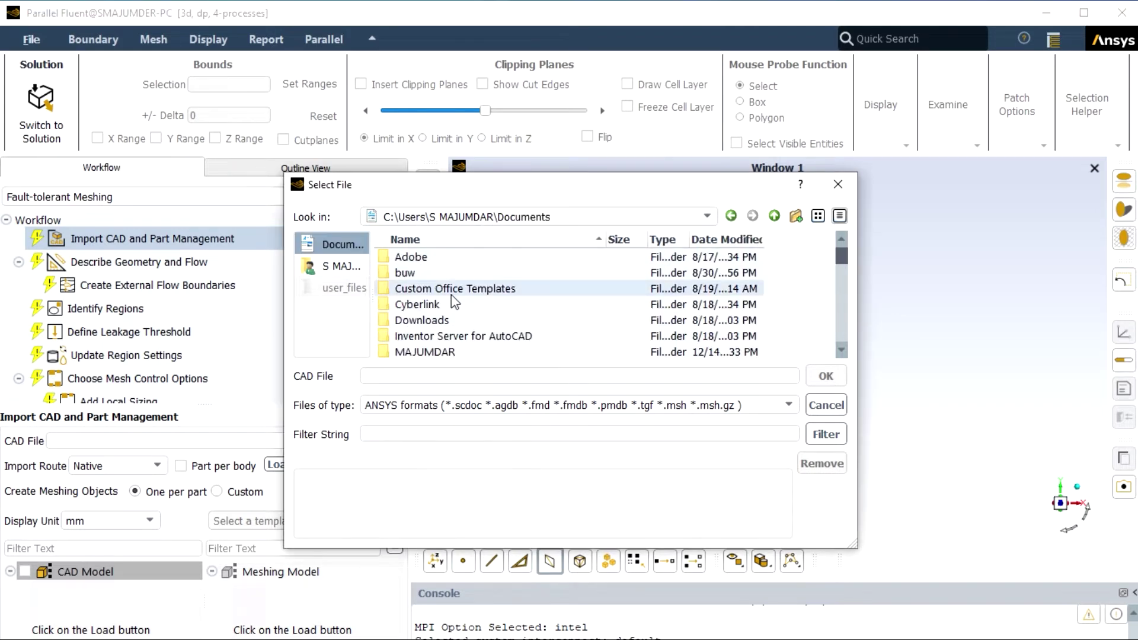
pyautogui.scroll(-8, 450, 297)
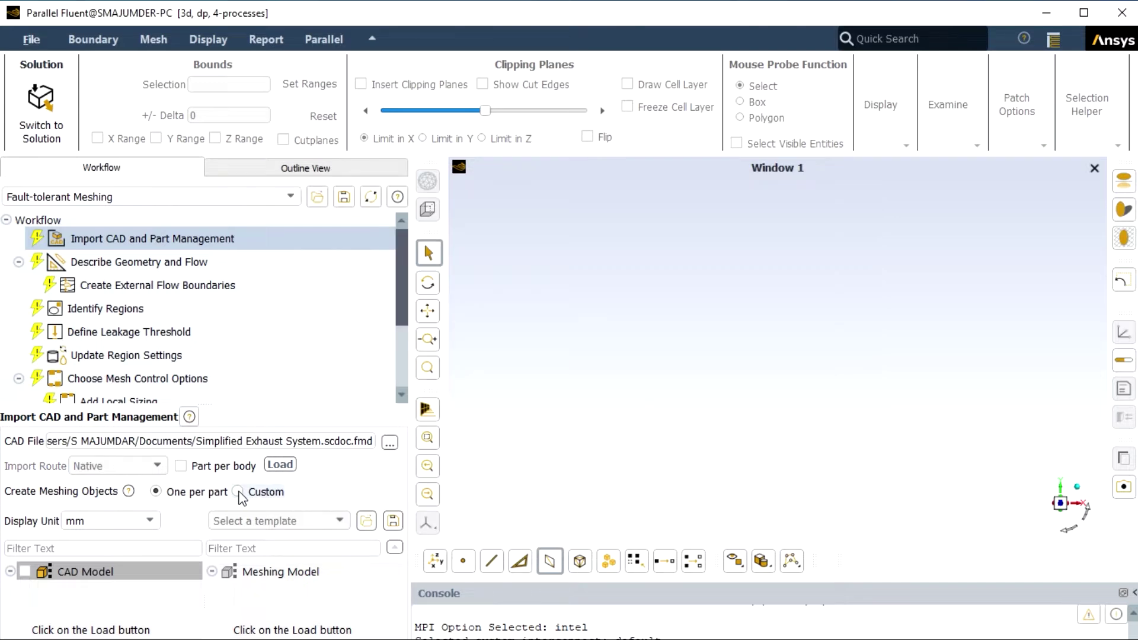
pyautogui.click(238, 492)
pyautogui.click(282, 482)
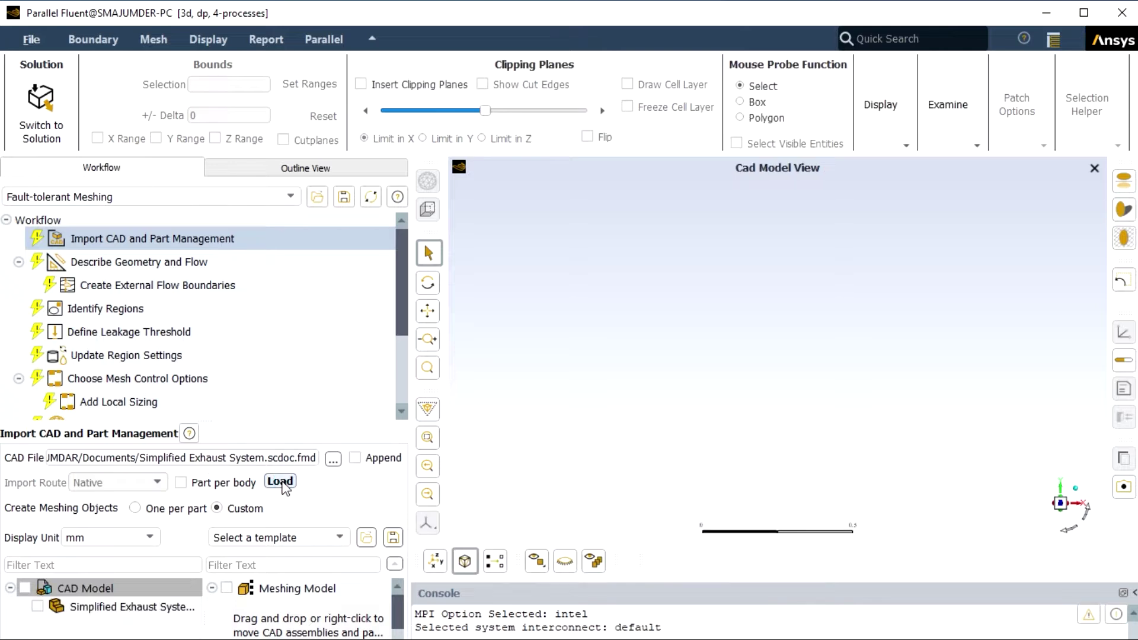
# Step: Display the CAD model and add the Simplified Exhaust System assembly to the meshing model tree
pyautogui.click(1083, 13)
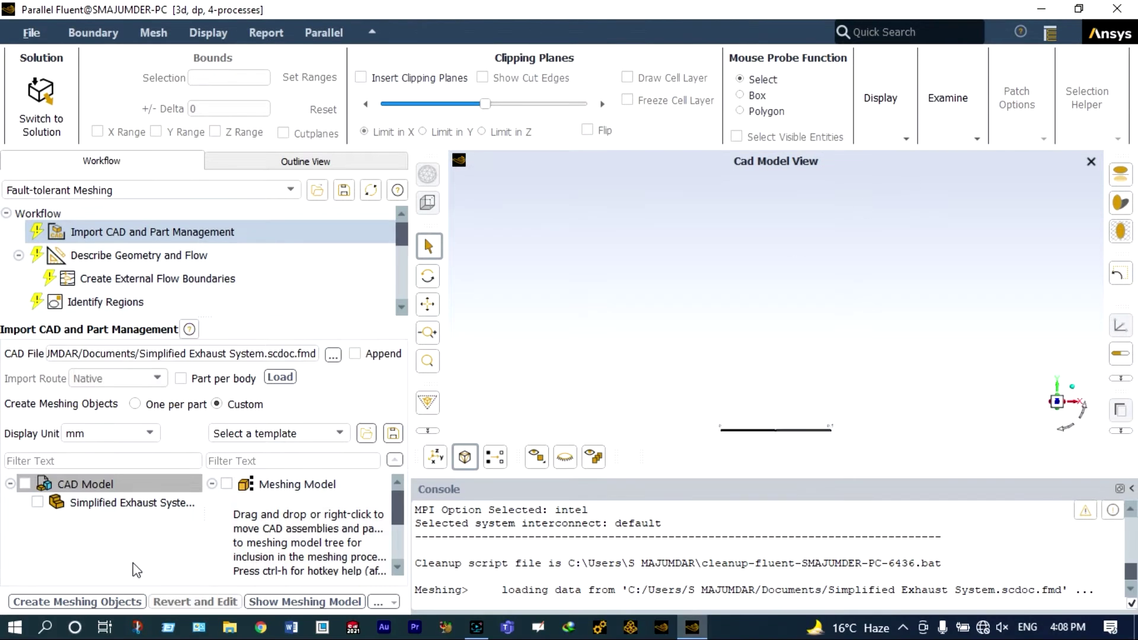
pyautogui.click(25, 484)
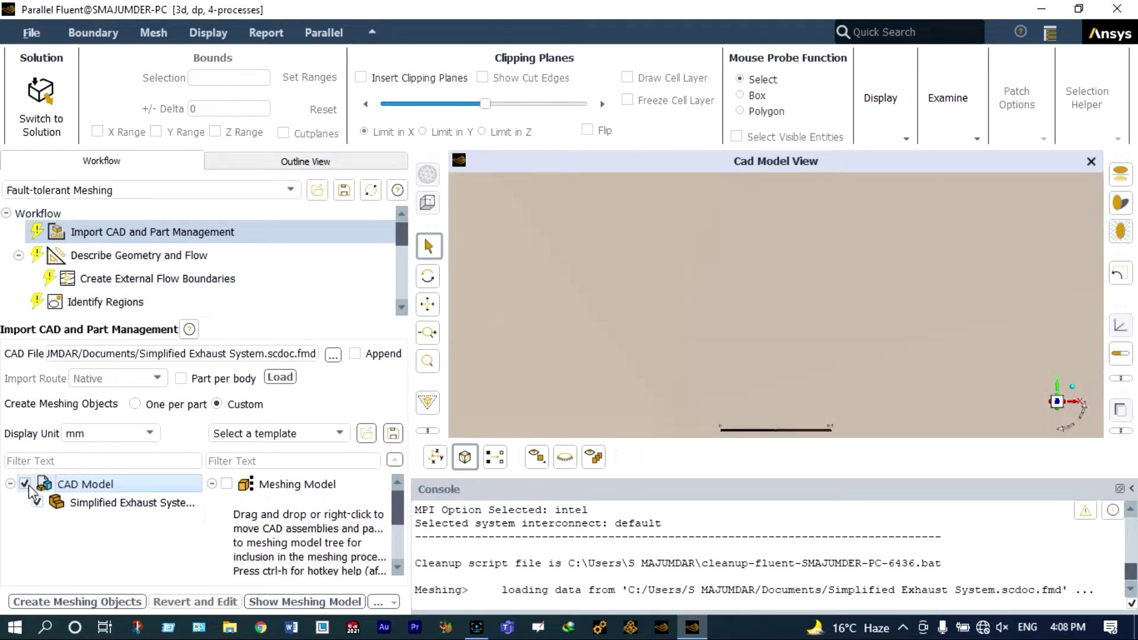
pyautogui.moveTo(60, 503); pyautogui.dragTo(237, 519)
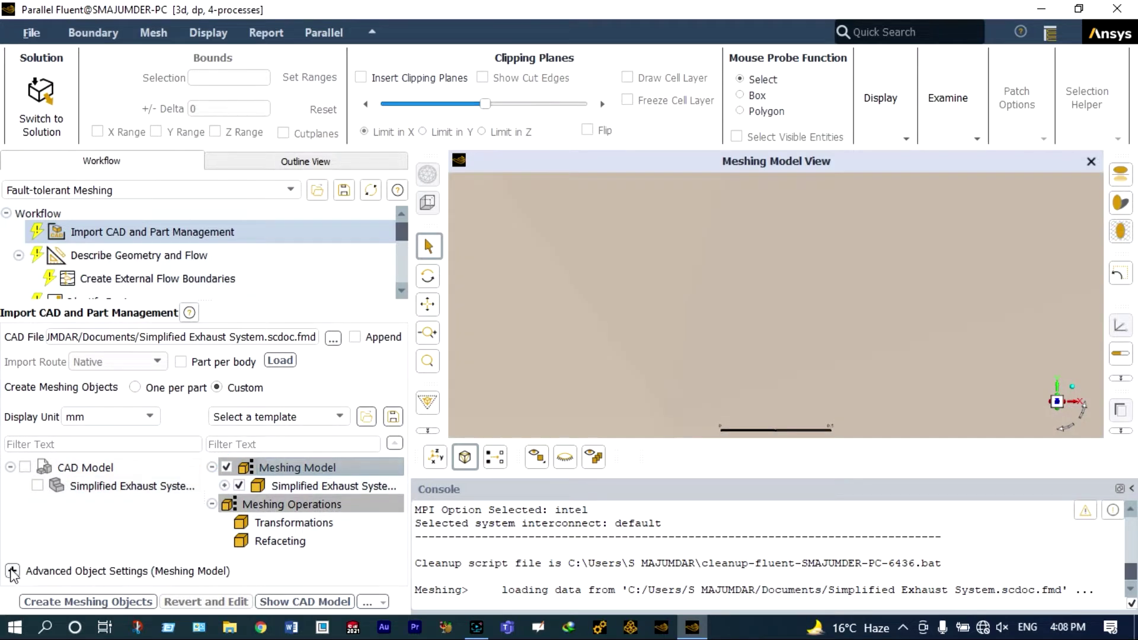
# Step: Create the meshing objects with one zone per part, copying that setting to the child objects
pyautogui.click(12, 571)
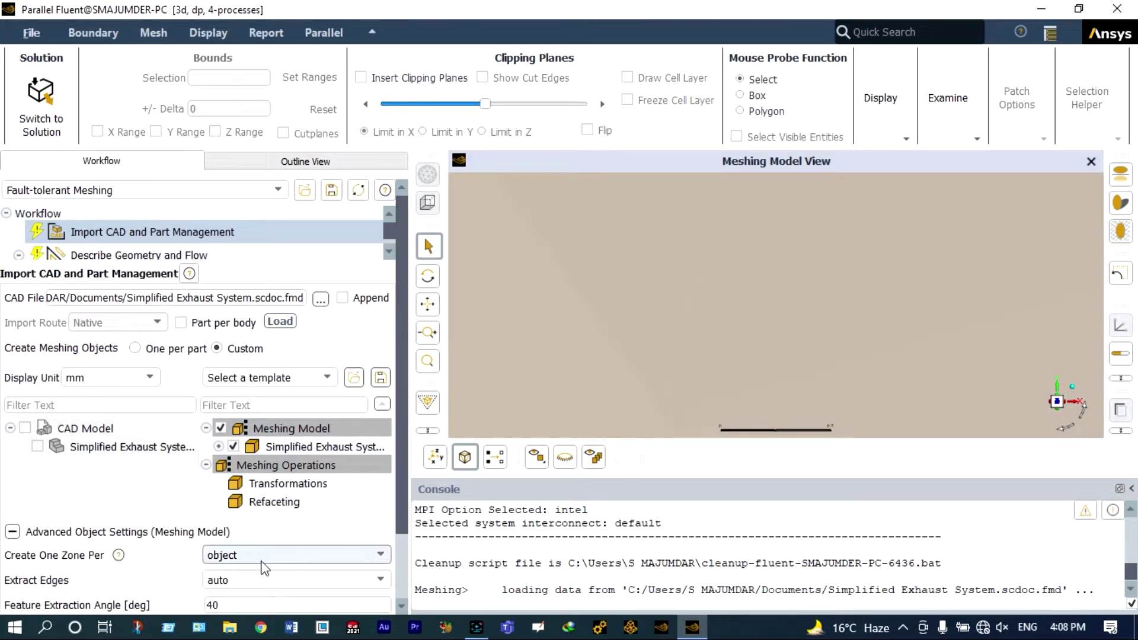
pyautogui.click(284, 557)
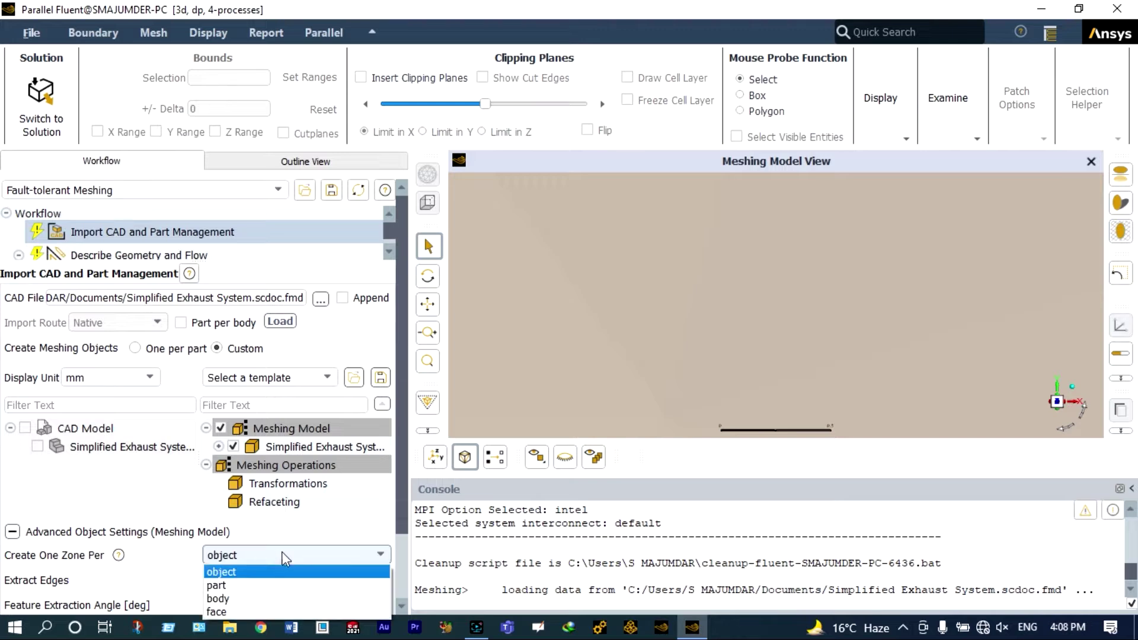
pyautogui.click(247, 584)
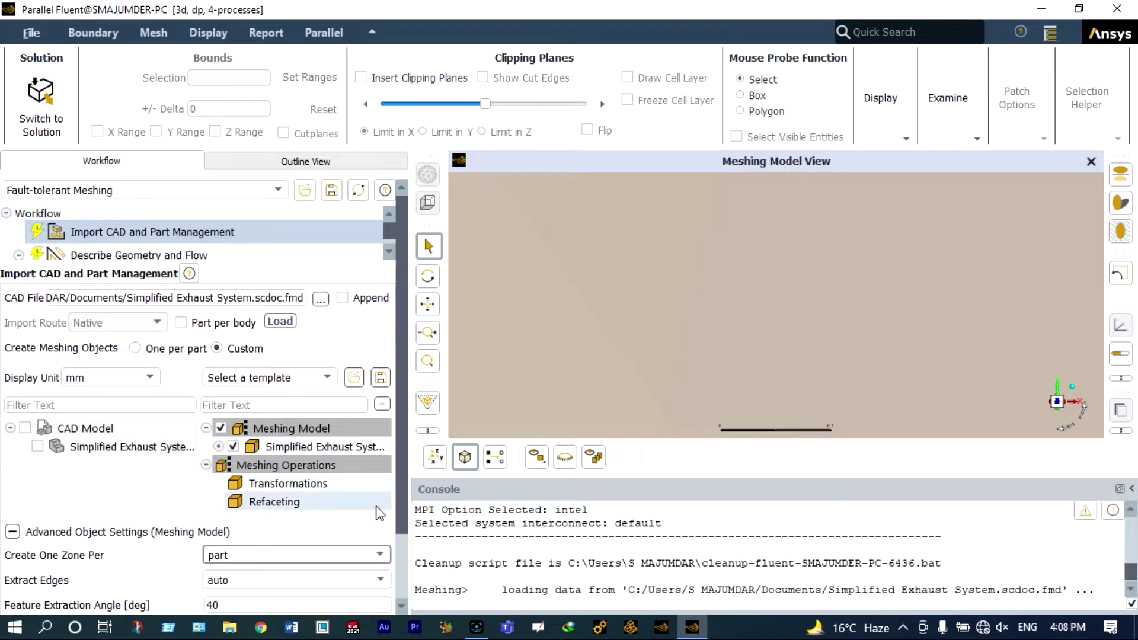
pyautogui.scroll(-1, 398, 521)
pyautogui.scroll(-3, 398, 522)
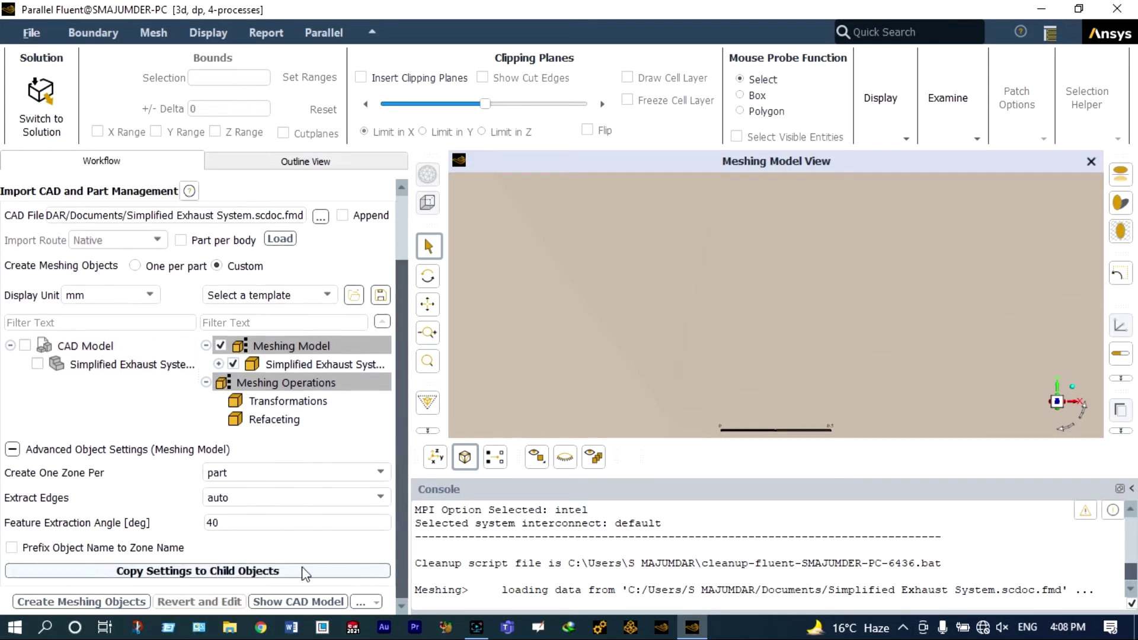
pyautogui.click(261, 574)
pyautogui.click(118, 603)
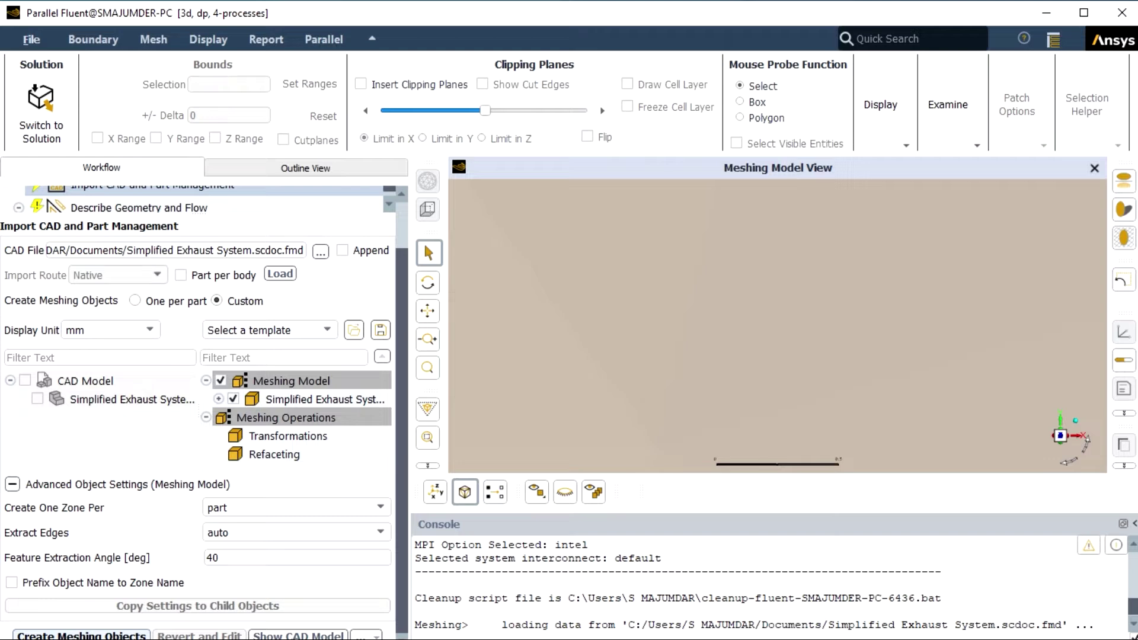
pyautogui.click(107, 636)
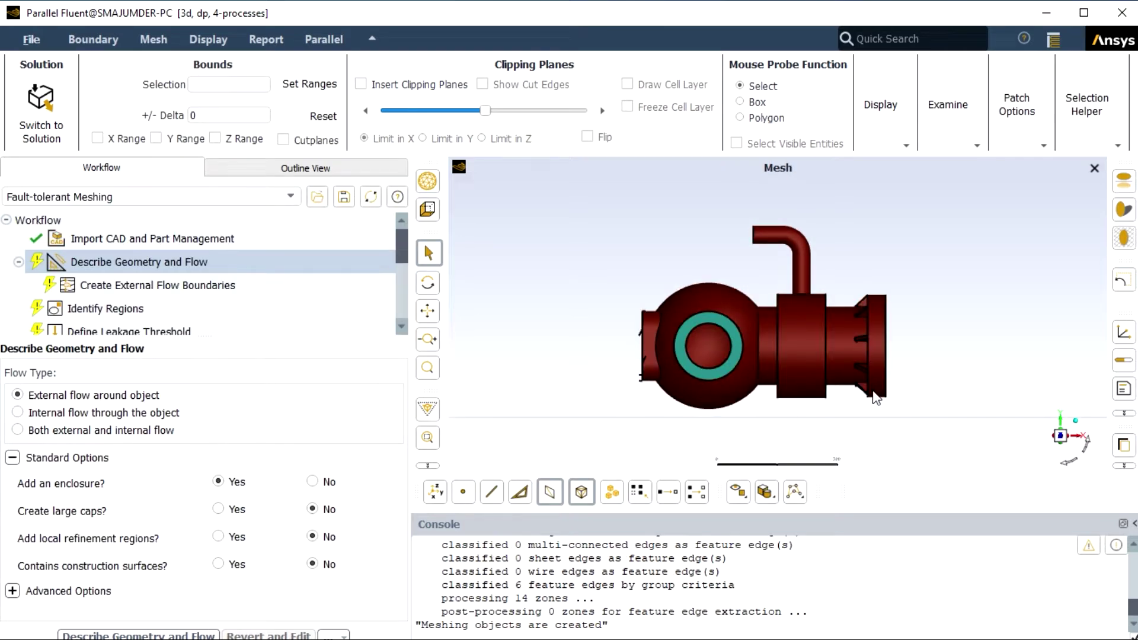
# Step: Cut the exhaust system mesh with a clipping plane limited in Z and shift the plane slightly to expose the interior
pyautogui.scroll(3, 875, 398)
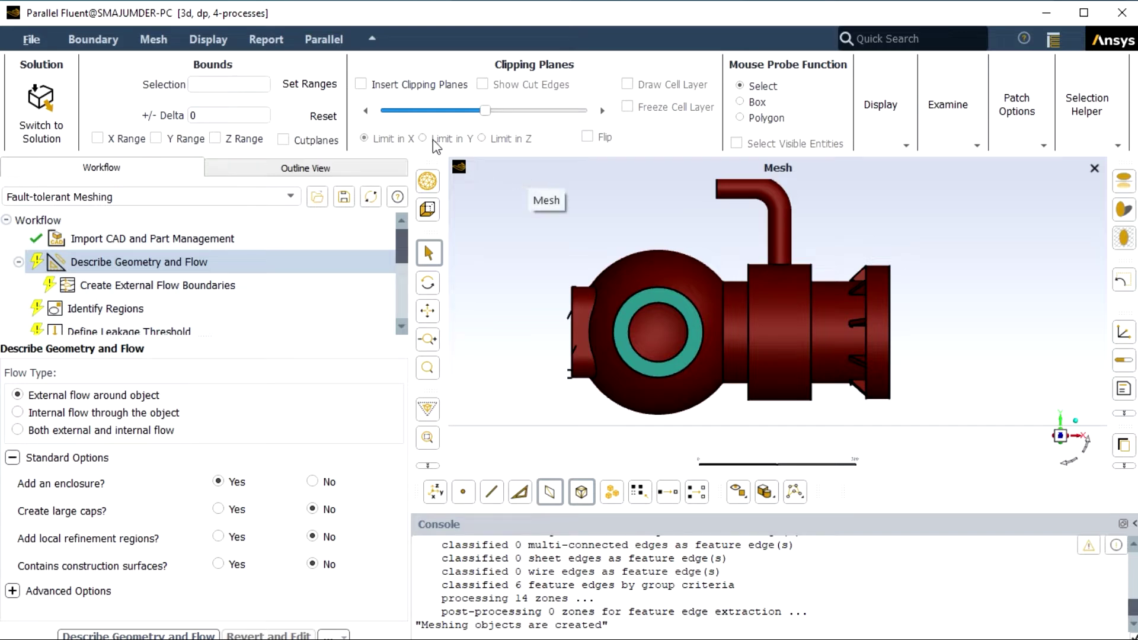
pyautogui.click(360, 84)
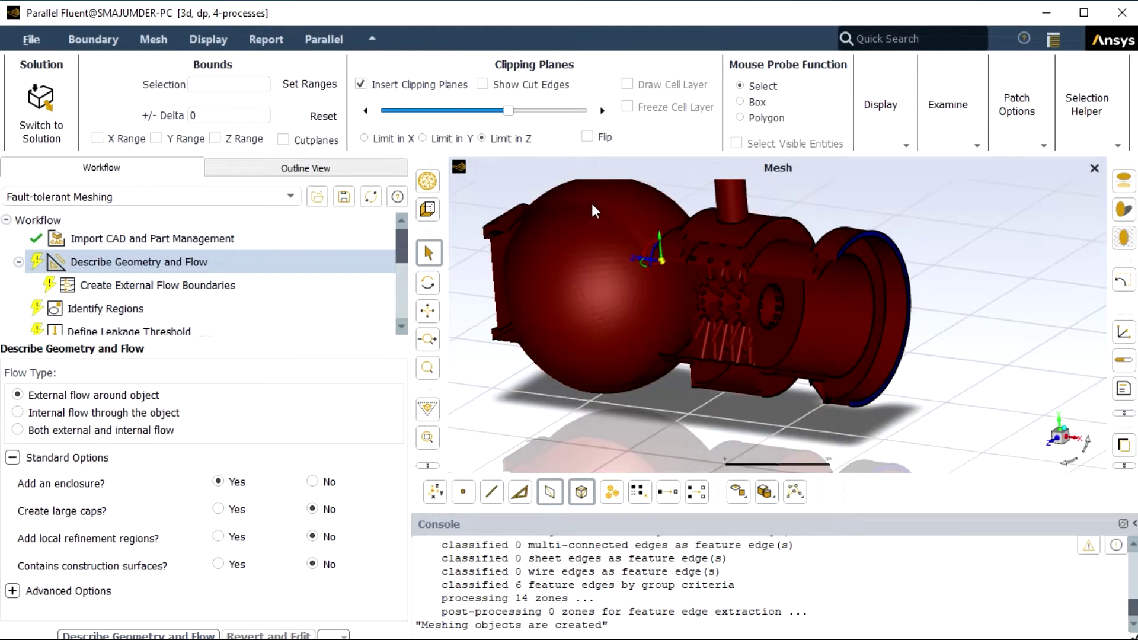
pyautogui.scroll(-2, 595, 208)
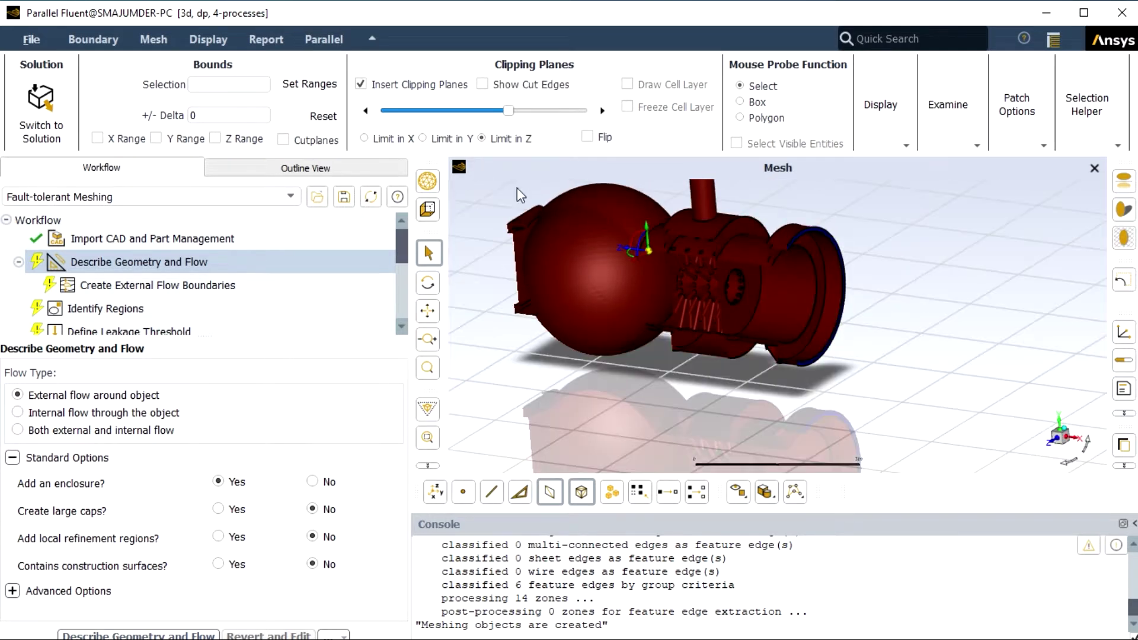
pyautogui.moveTo(509, 110); pyautogui.dragTo(494, 112)
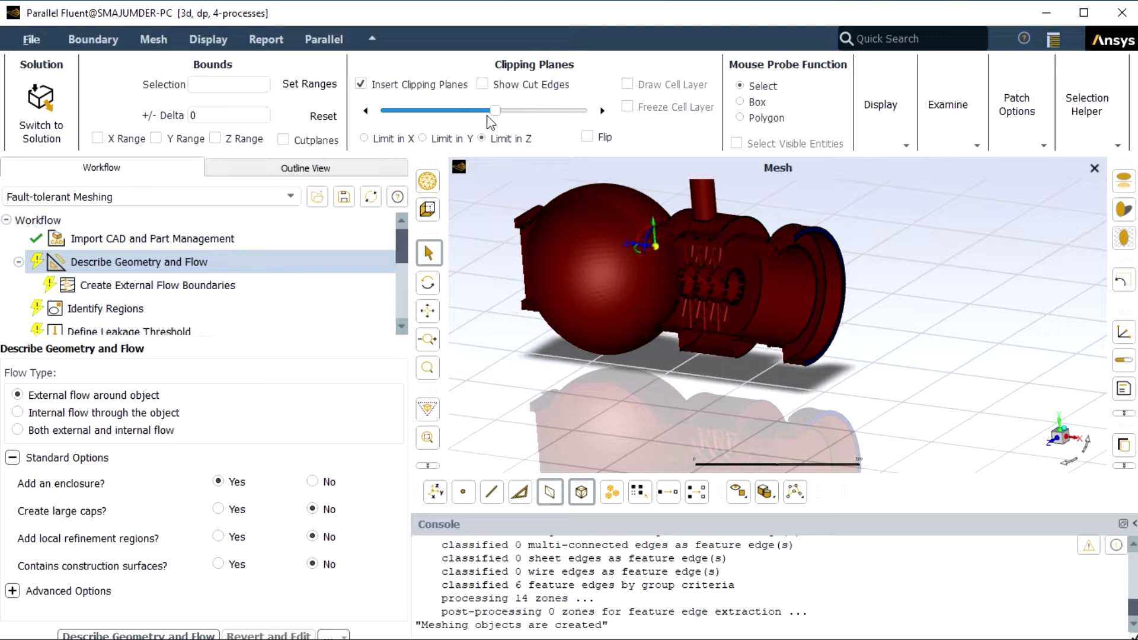
# Step: Examine the sectioned exhaust system's bent side pipe, end flange openings, perforated inner tube and small internal pipes
pyautogui.scroll(3, 870, 306)
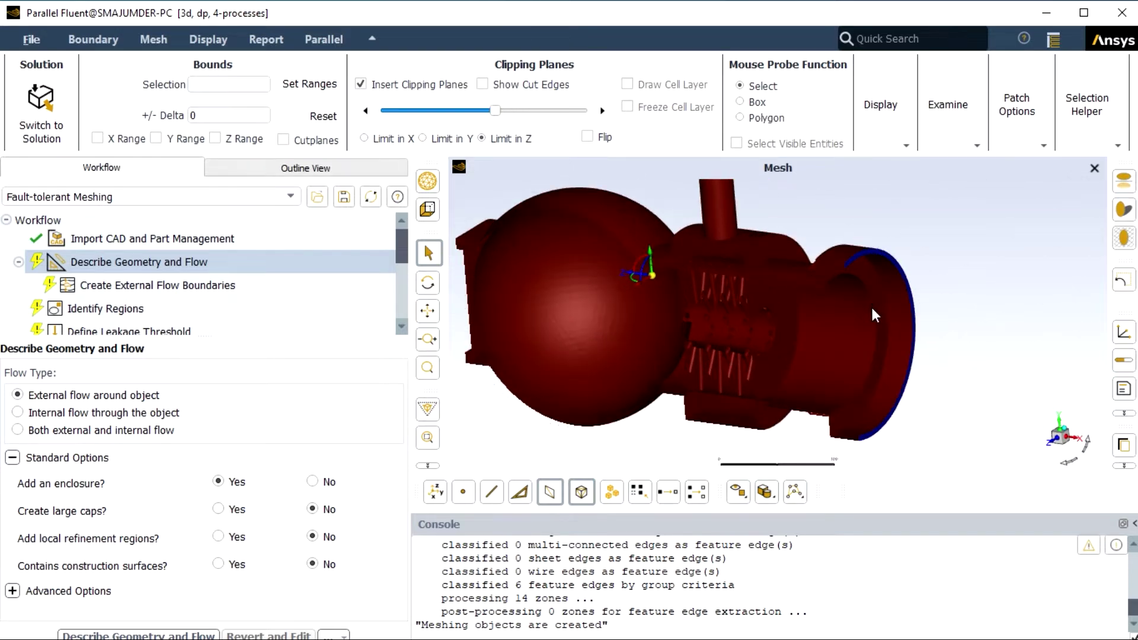
pyautogui.scroll(2, 900, 310)
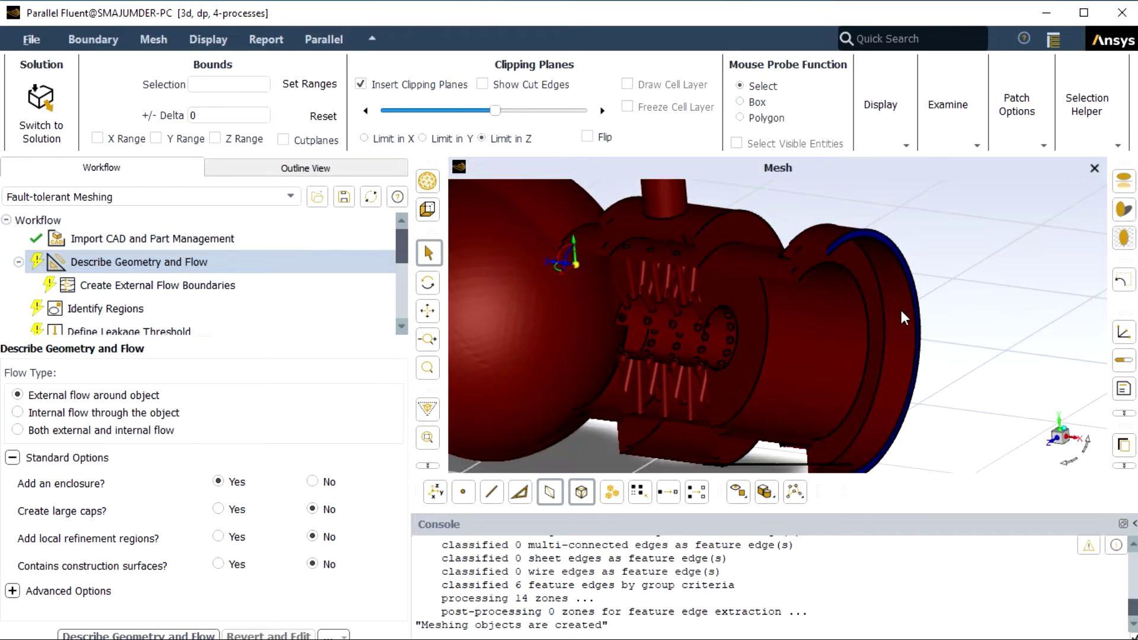
pyautogui.scroll(-5, 901, 310)
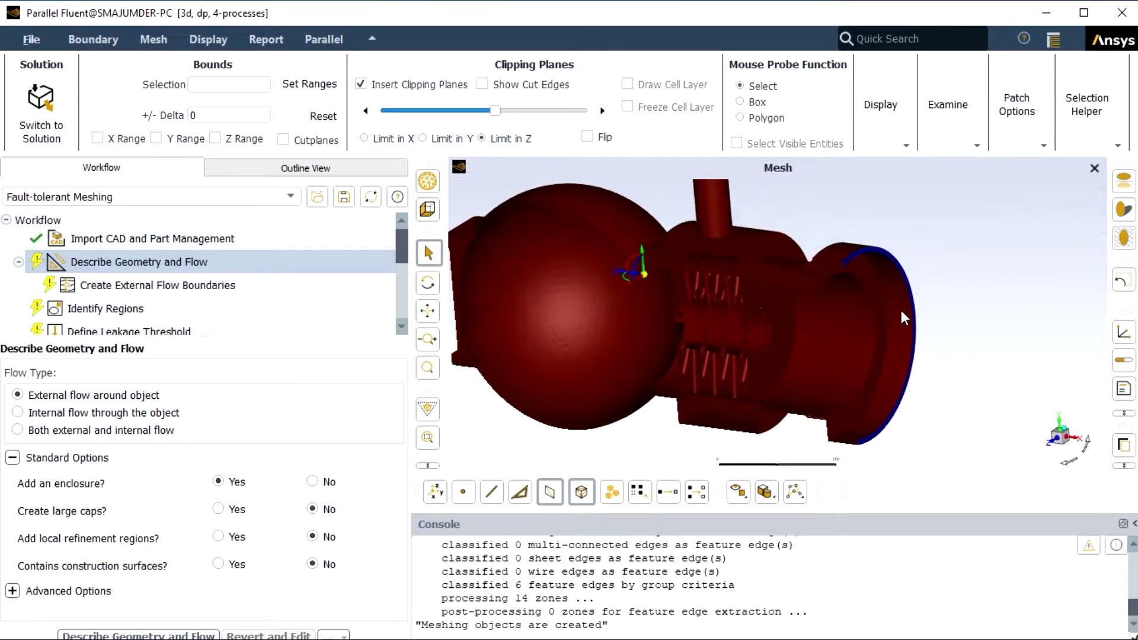
pyautogui.scroll(3, 726, 183)
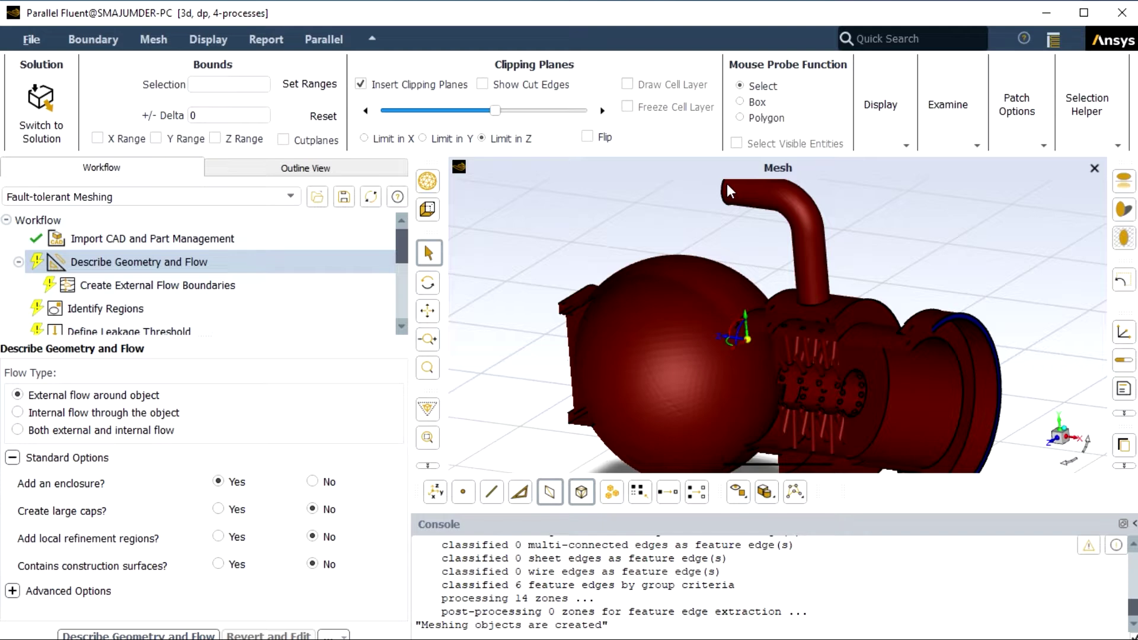
pyautogui.scroll(2, 726, 183)
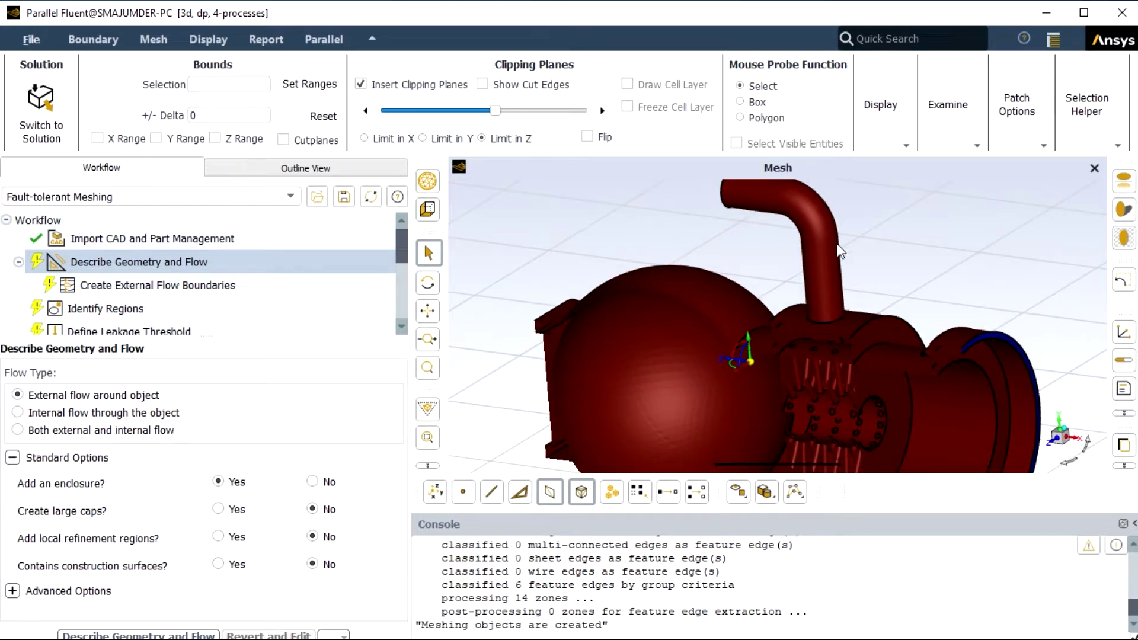
pyautogui.scroll(2, 835, 255)
pyautogui.scroll(-2, 832, 404)
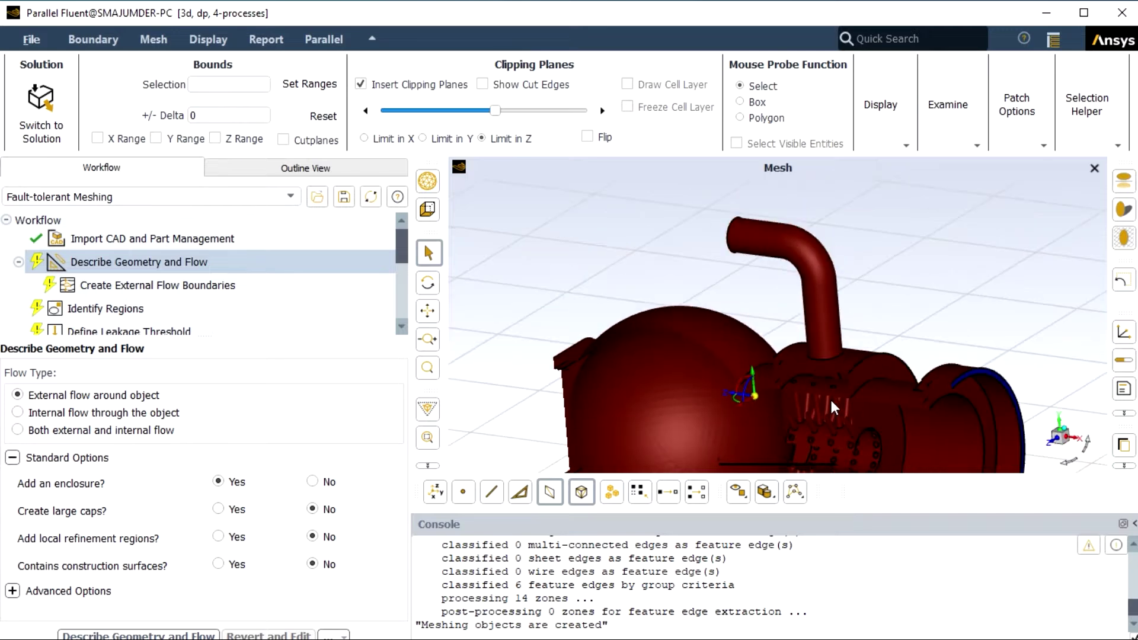
pyautogui.scroll(3, 832, 403)
pyautogui.scroll(-1, 830, 399)
pyautogui.scroll(-3, 830, 396)
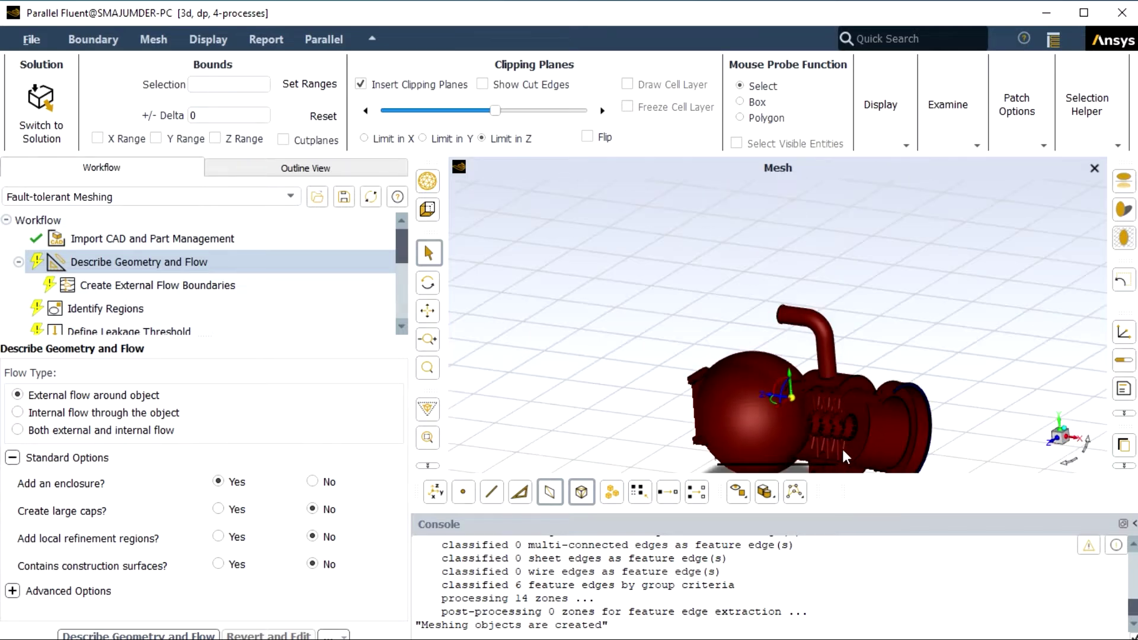
pyautogui.scroll(5, 842, 447)
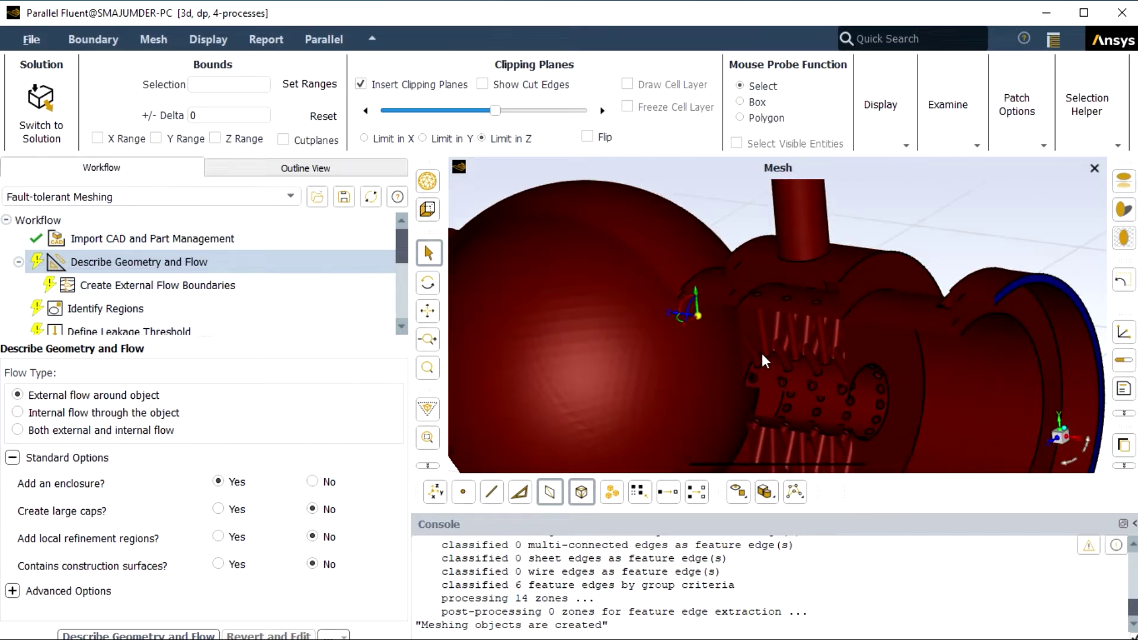
pyautogui.scroll(-3, 994, 410)
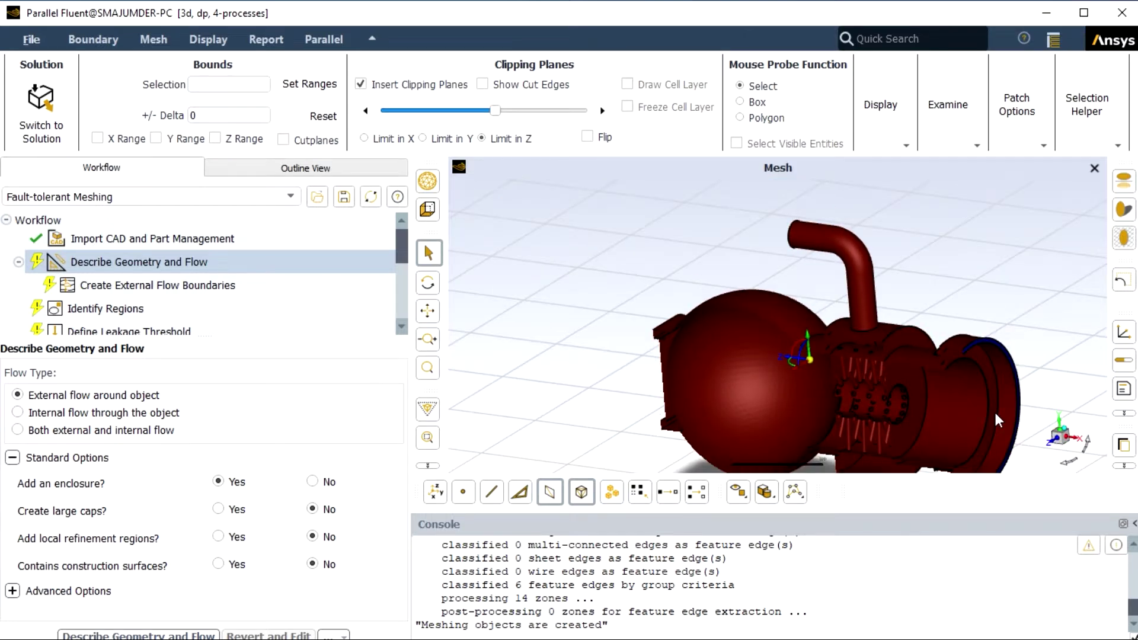
pyautogui.scroll(3, 996, 416)
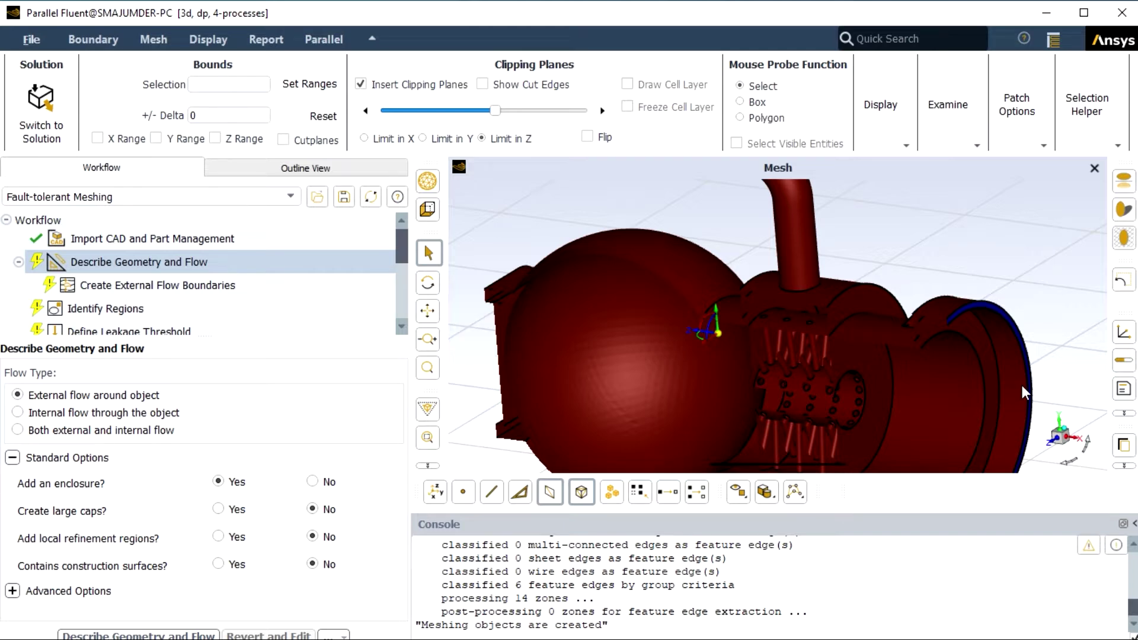
pyautogui.scroll(-2, 1022, 385)
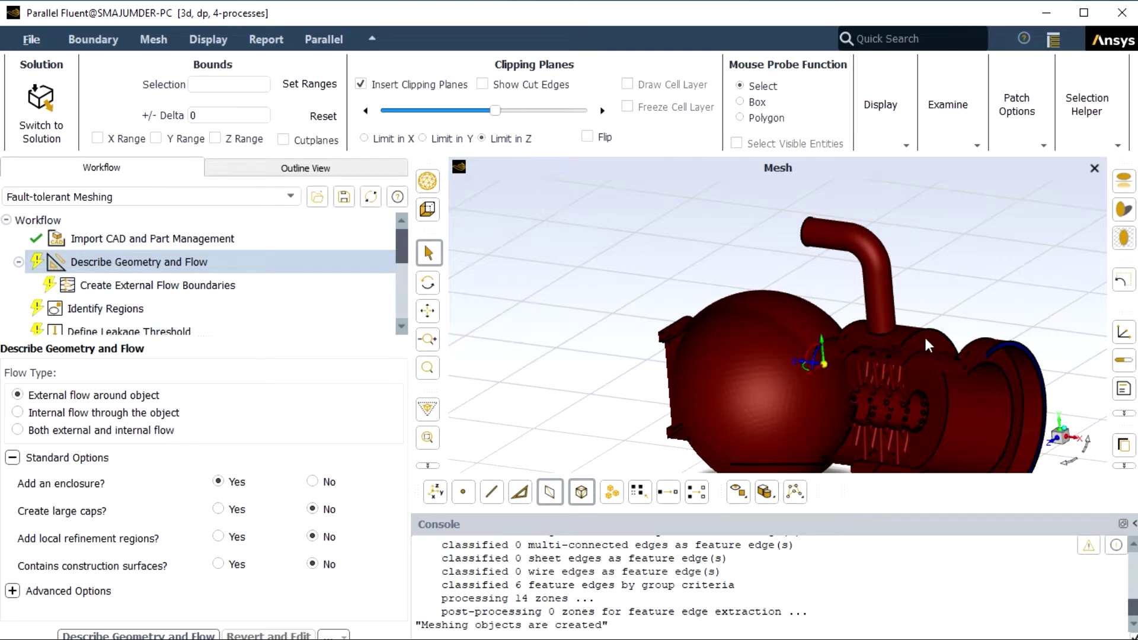
pyautogui.scroll(5, 926, 357)
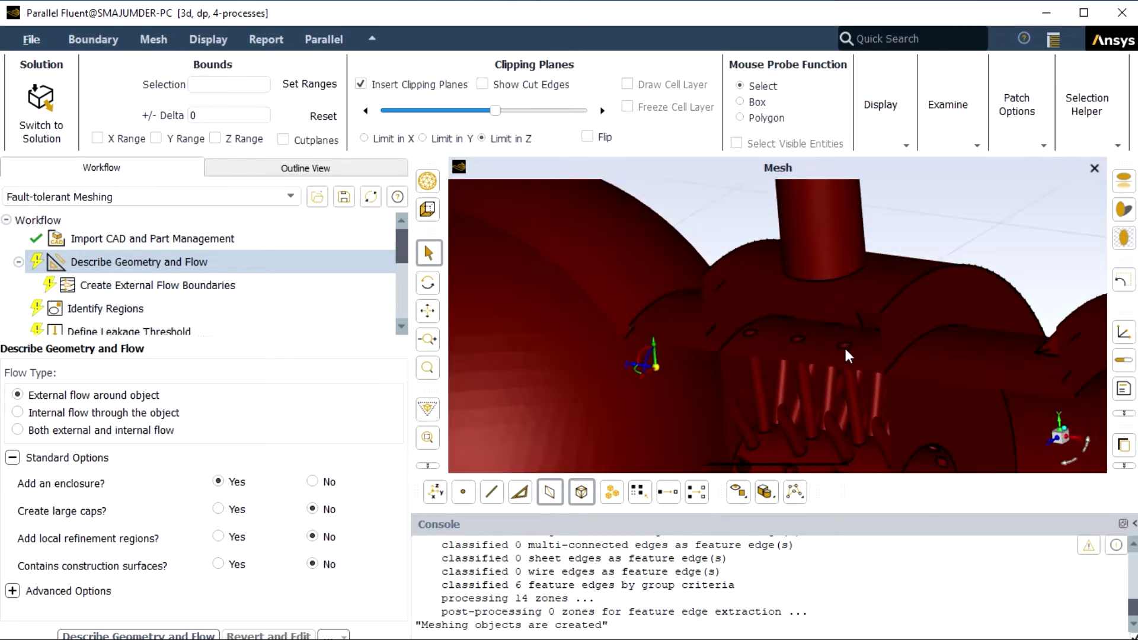
pyautogui.scroll(-3, 844, 346)
pyautogui.scroll(2, 846, 394)
pyautogui.scroll(-3, 845, 399)
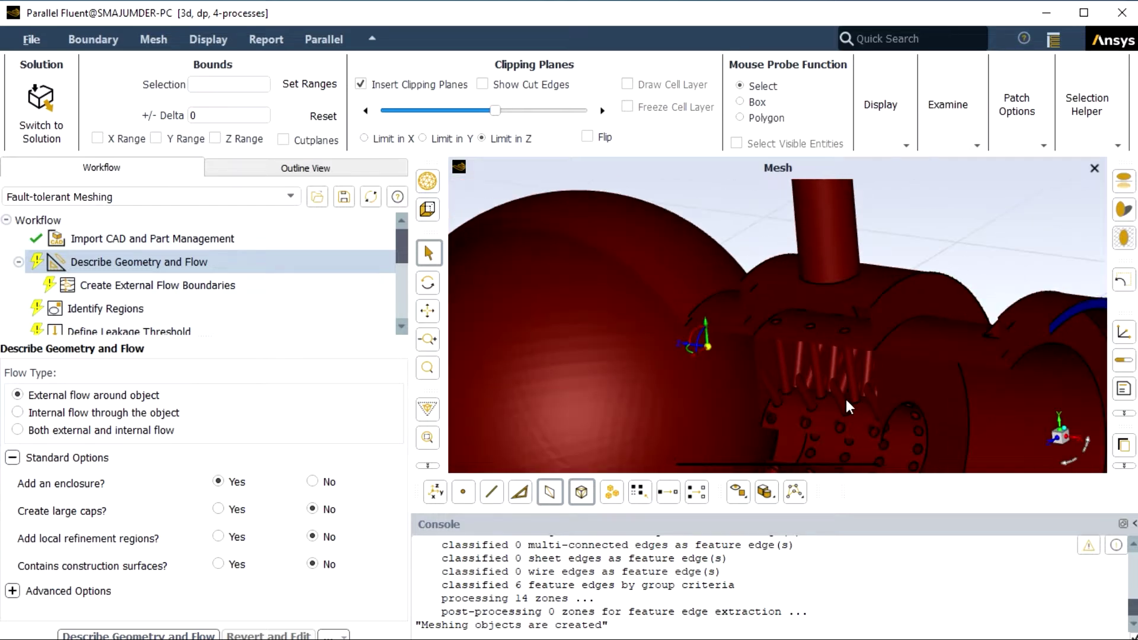
pyautogui.scroll(-2, 826, 414)
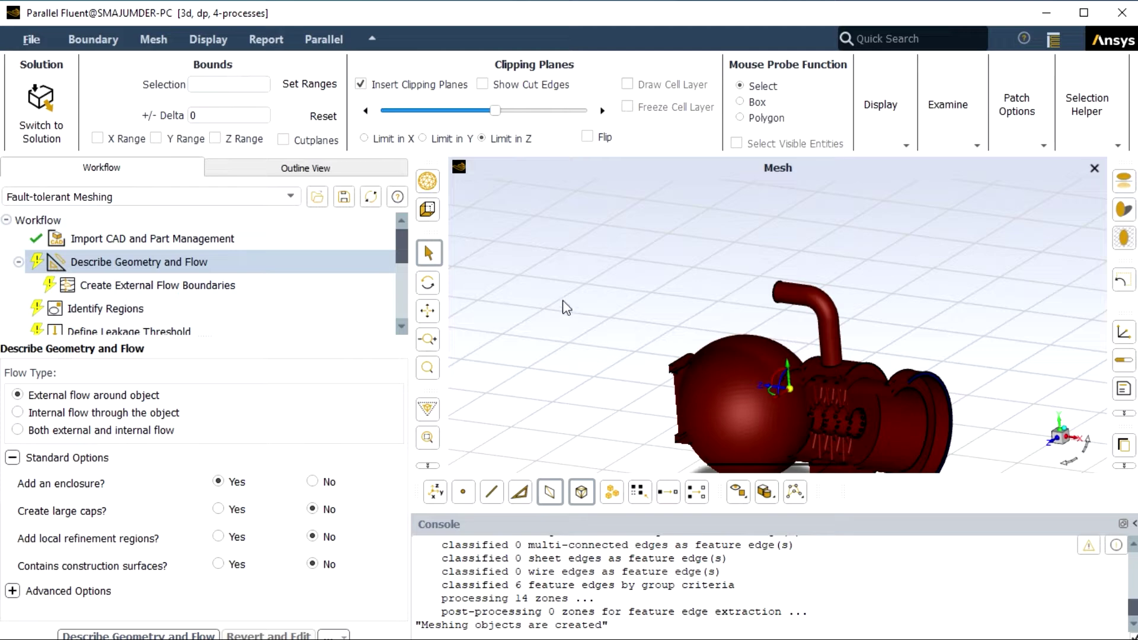
# Step: Switch the clipping plane to limit in X and inspect the exhaust system around the spherical chamber and its ring-shaped opening
pyautogui.click(365, 137)
pyautogui.scroll(5, 699, 440)
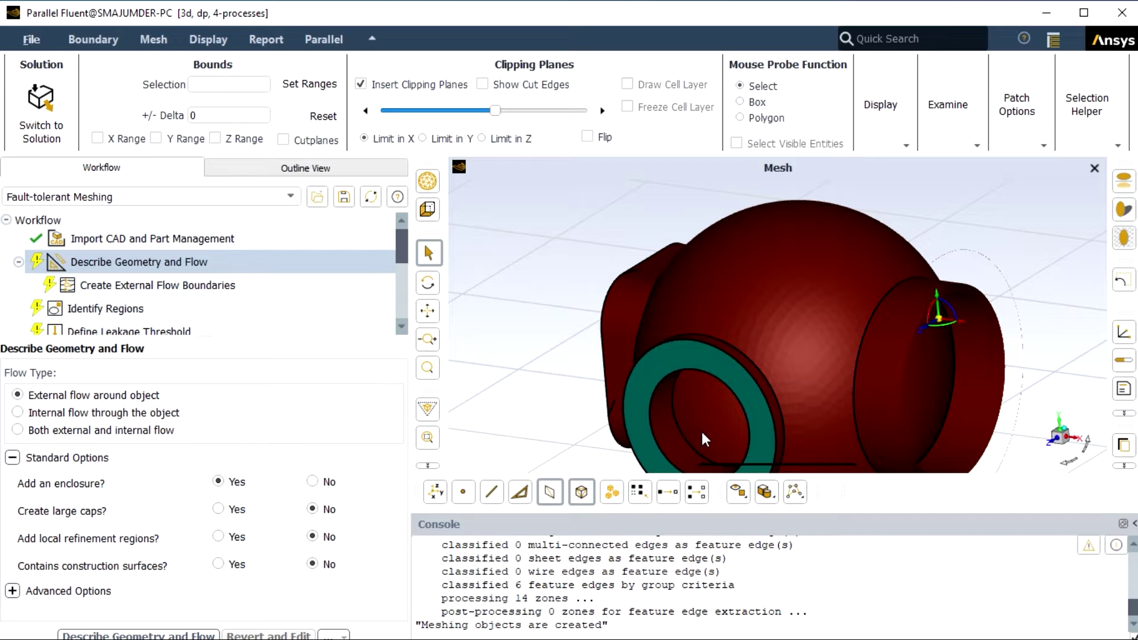
pyautogui.scroll(-2, 701, 432)
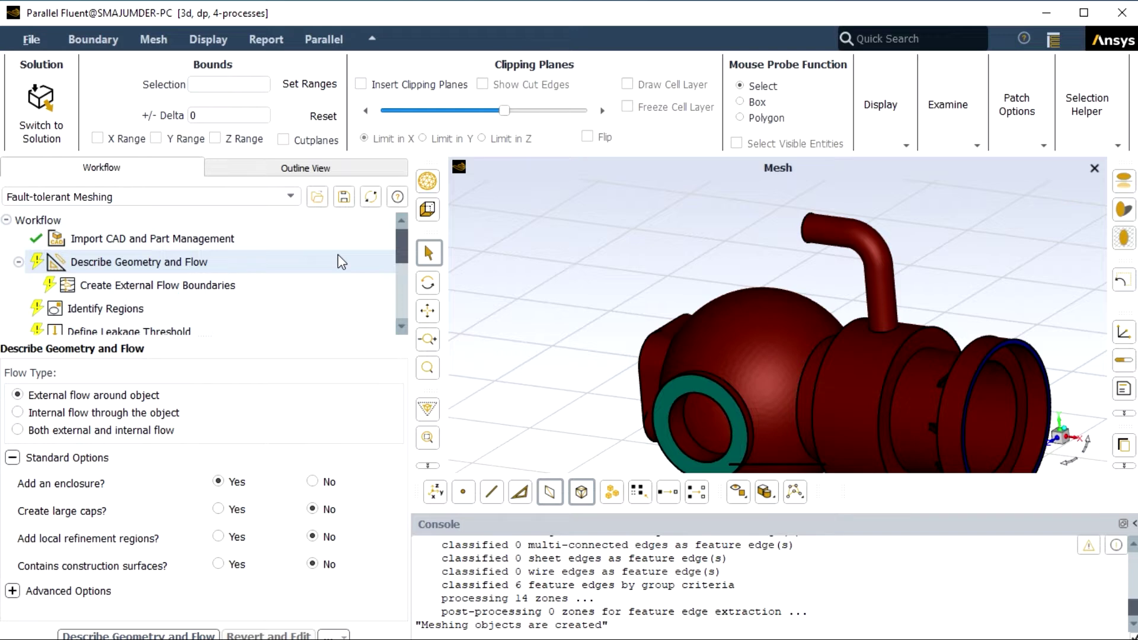
# Step: Set the flow type in the Describe Geometry and Flow task to internal flow through the object
pyautogui.click(324, 263)
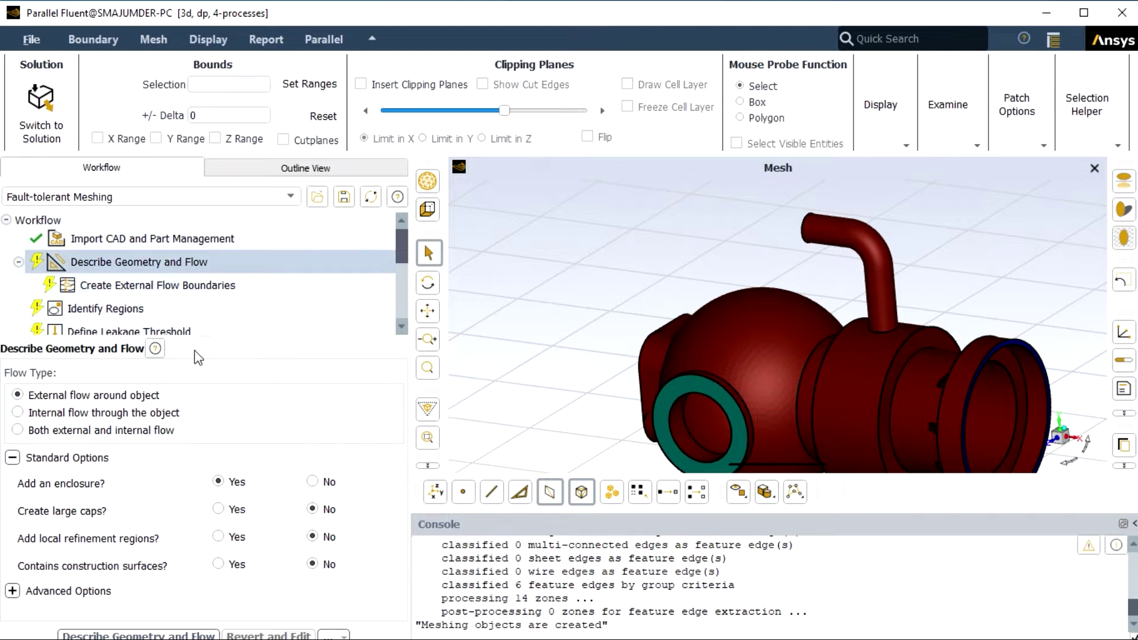
pyautogui.click(17, 414)
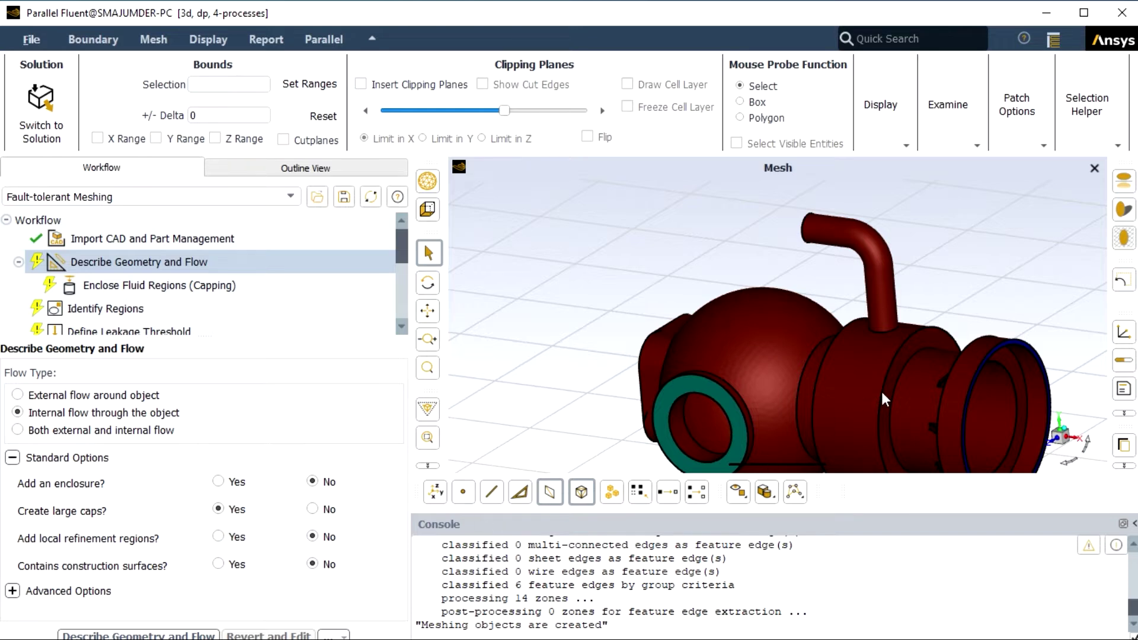
# Step: Turn on local refinement regions in the Describe Geometry and Flow task, show its advanced options and apply the task
pyautogui.scroll(2, 881, 389)
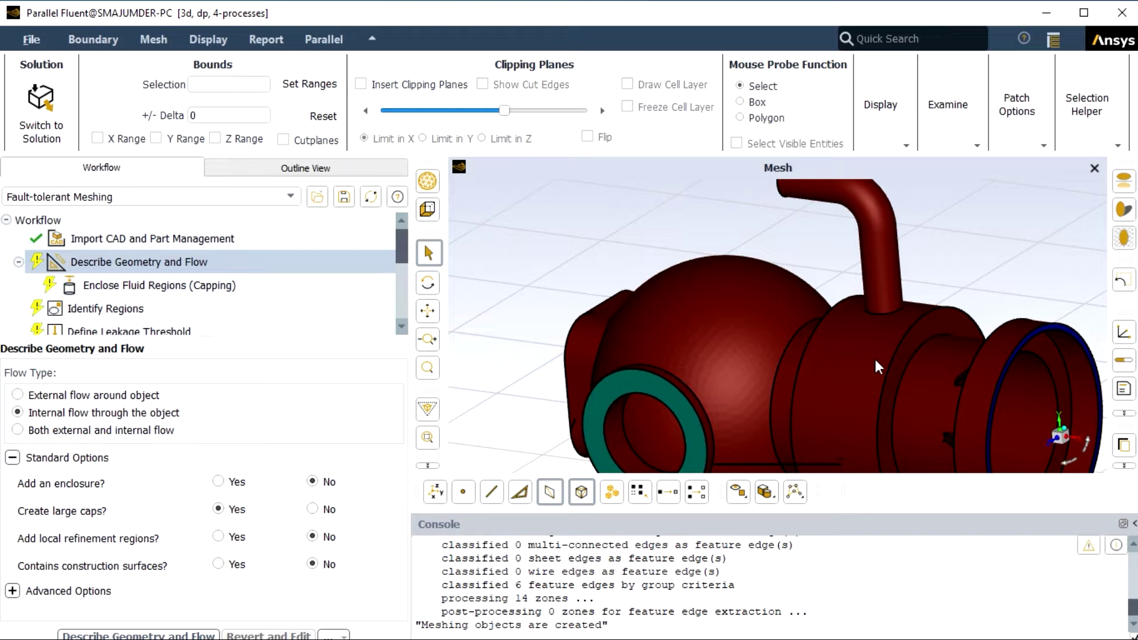
pyautogui.scroll(-2, 889, 401)
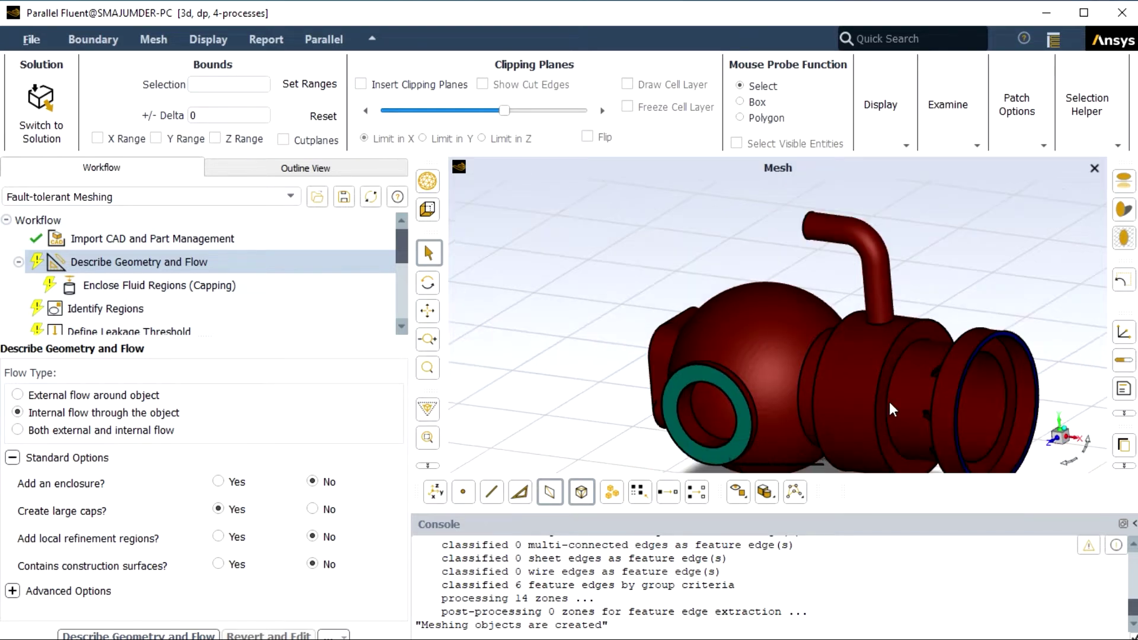
pyautogui.click(219, 537)
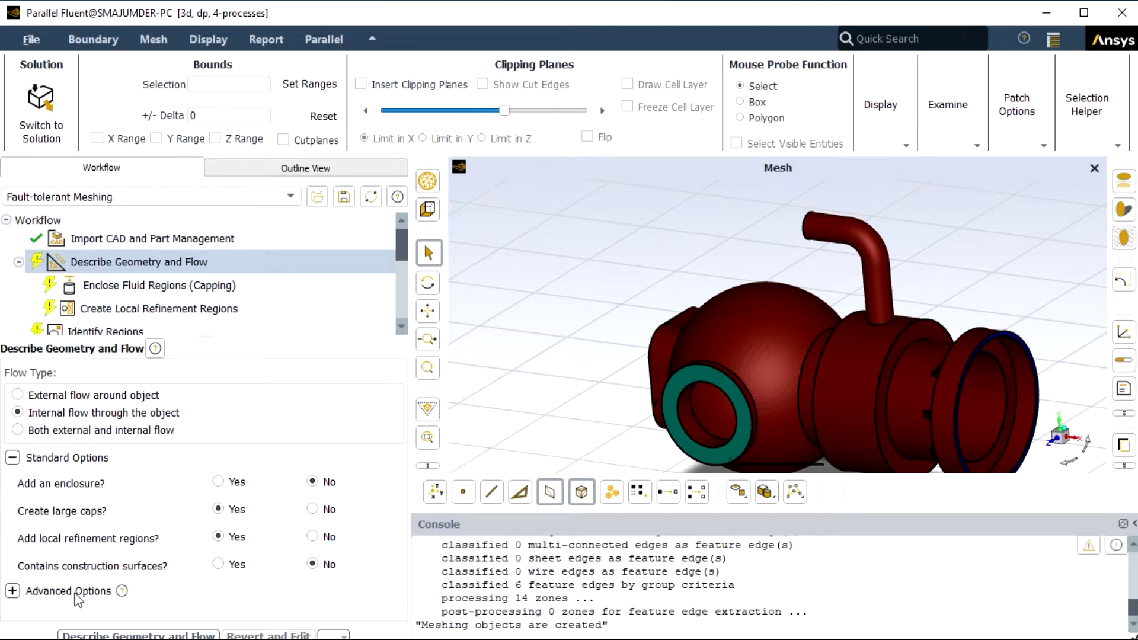
pyautogui.click(13, 591)
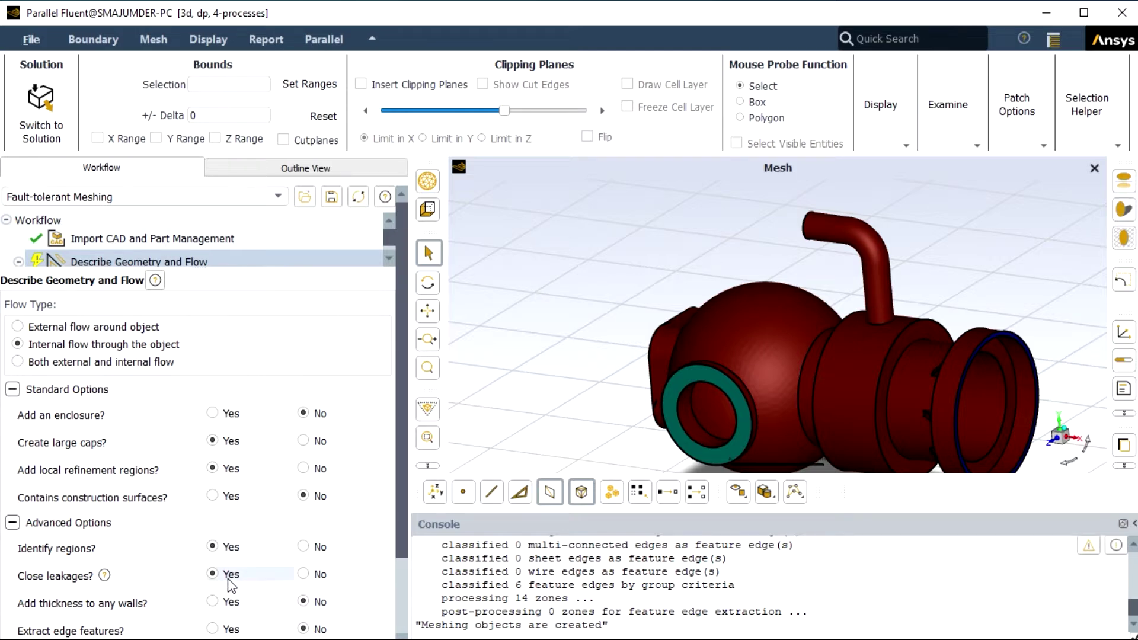
pyautogui.scroll(-3, 231, 585)
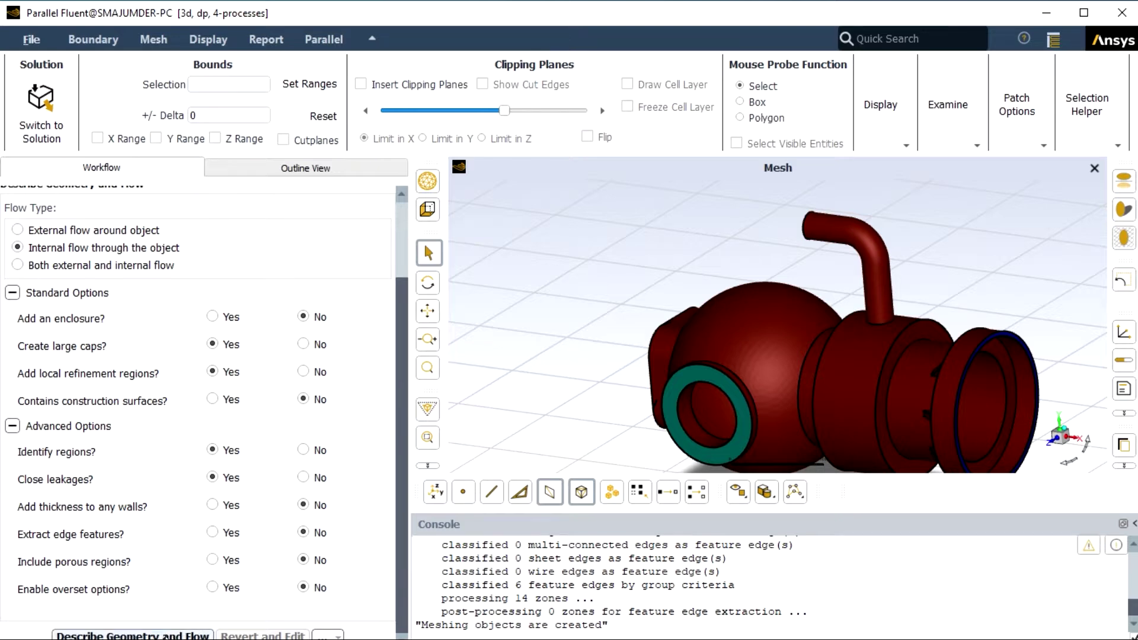
pyautogui.click(164, 634)
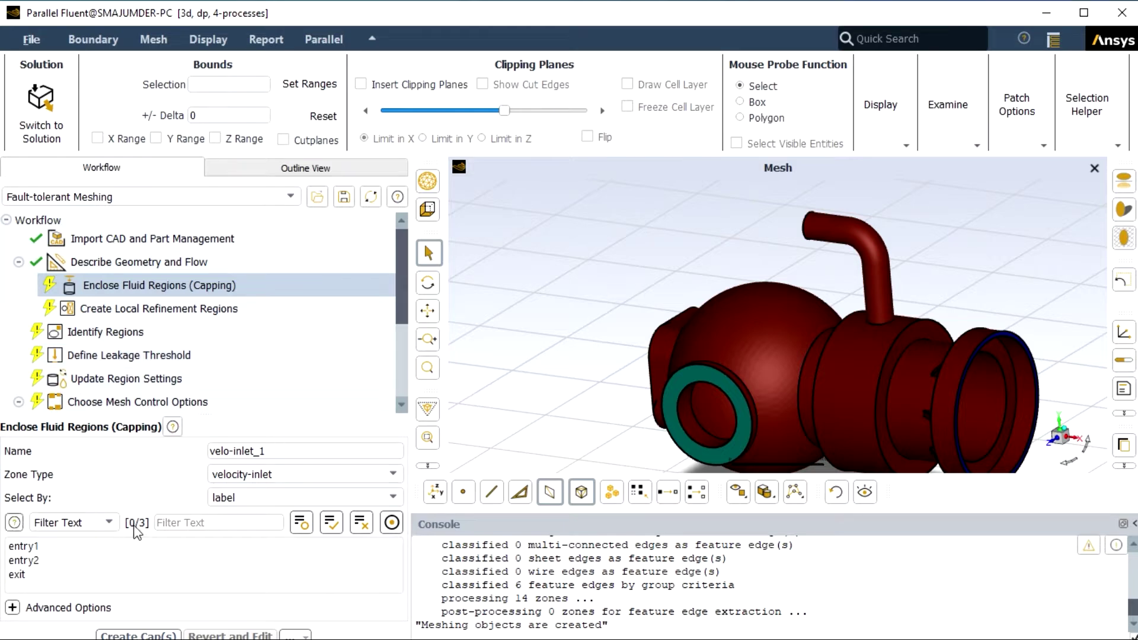
# Step: Create a velocity-inlet cap named hot-cap on the entry1 label
pyautogui.click(56, 544)
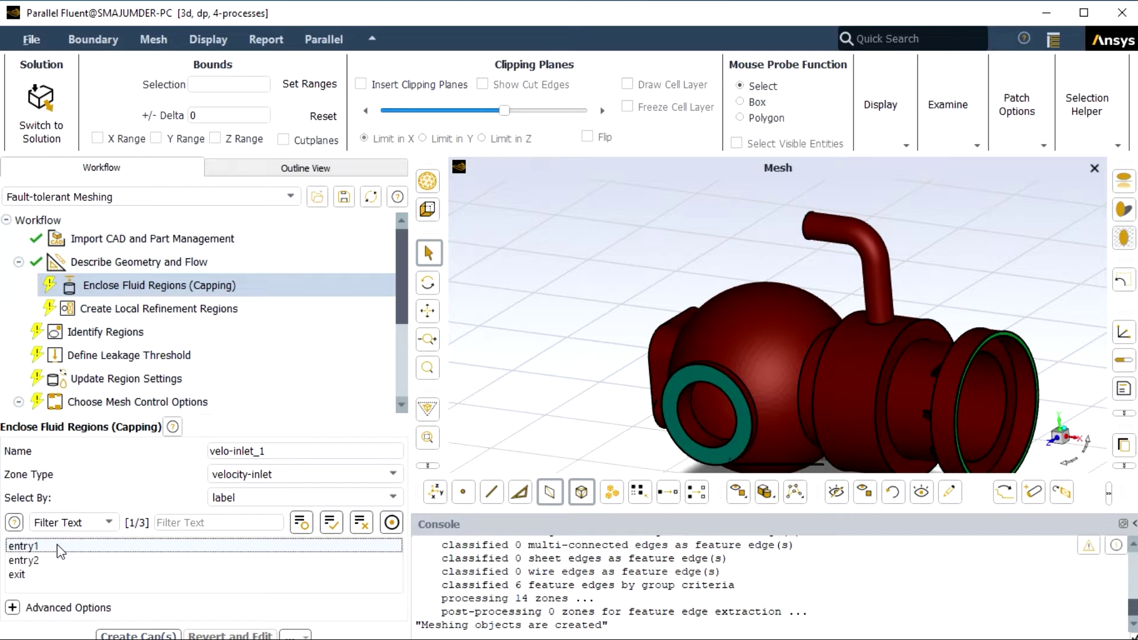
pyautogui.click(57, 544)
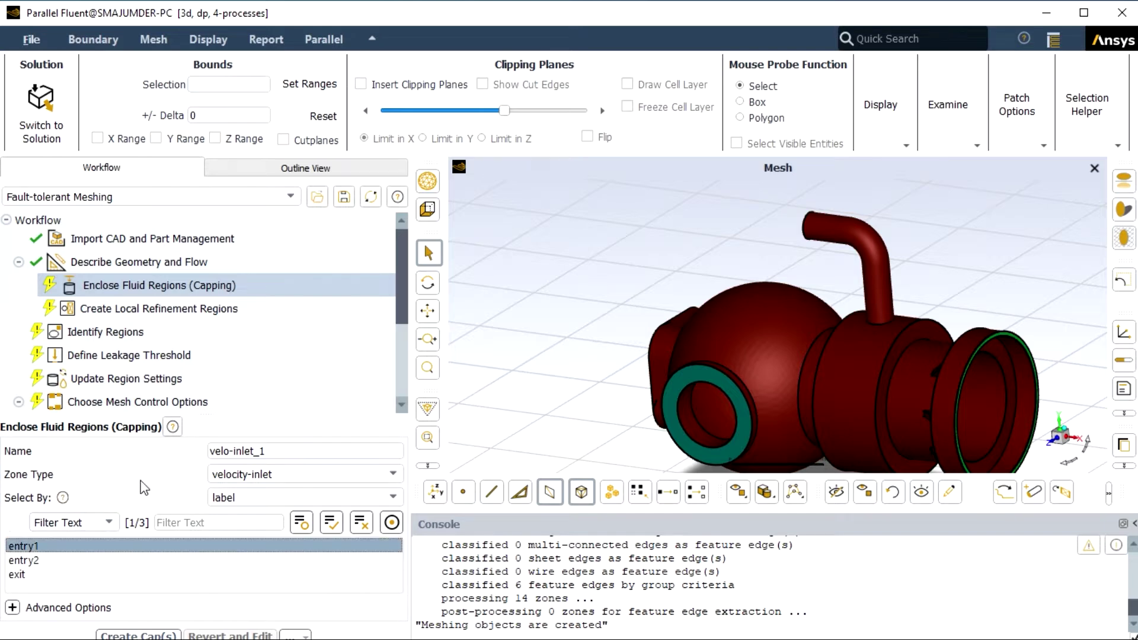
pyautogui.click(272, 449)
pyautogui.write('1')
pyautogui.press('BackSpace')
pyautogui.press('BackSpace')
pyautogui.press('BackSpace')
pyautogui.press('BackSpace')
pyautogui.press('BackSpace')
pyautogui.press('BackSpace')
pyautogui.press('BackSpace')
pyautogui.press('BackSpace')
pyautogui.press('BackSpace')
pyautogui.press('BackSpace')
pyautogui.press('BackSpace')
pyautogui.press('BackSpace')
pyautogui.write('hot-cap')
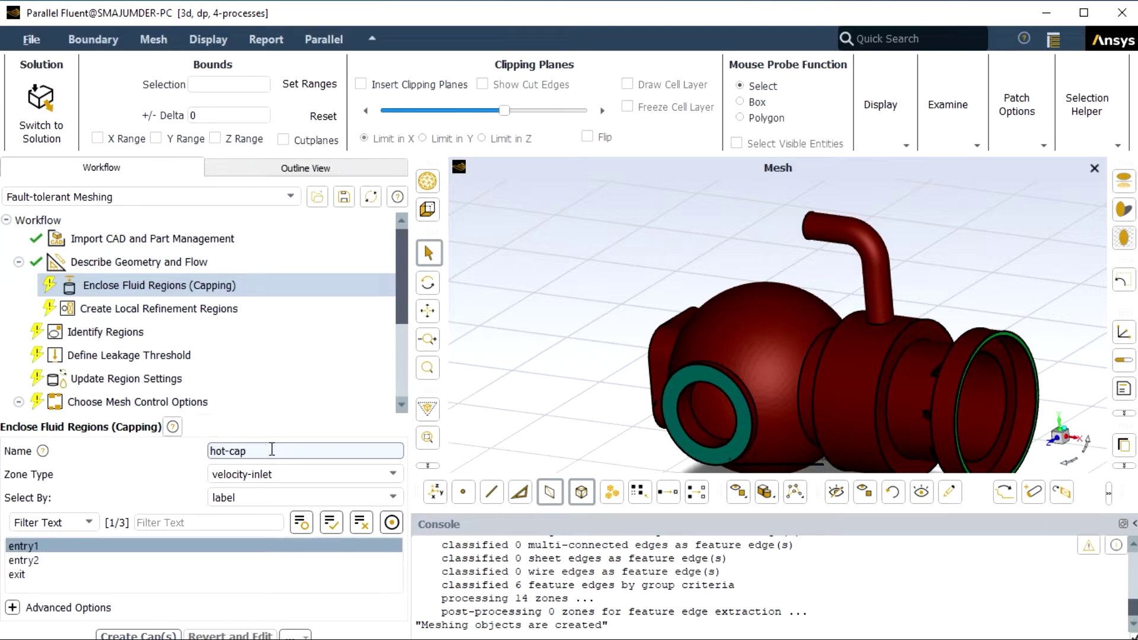
pyautogui.click(157, 635)
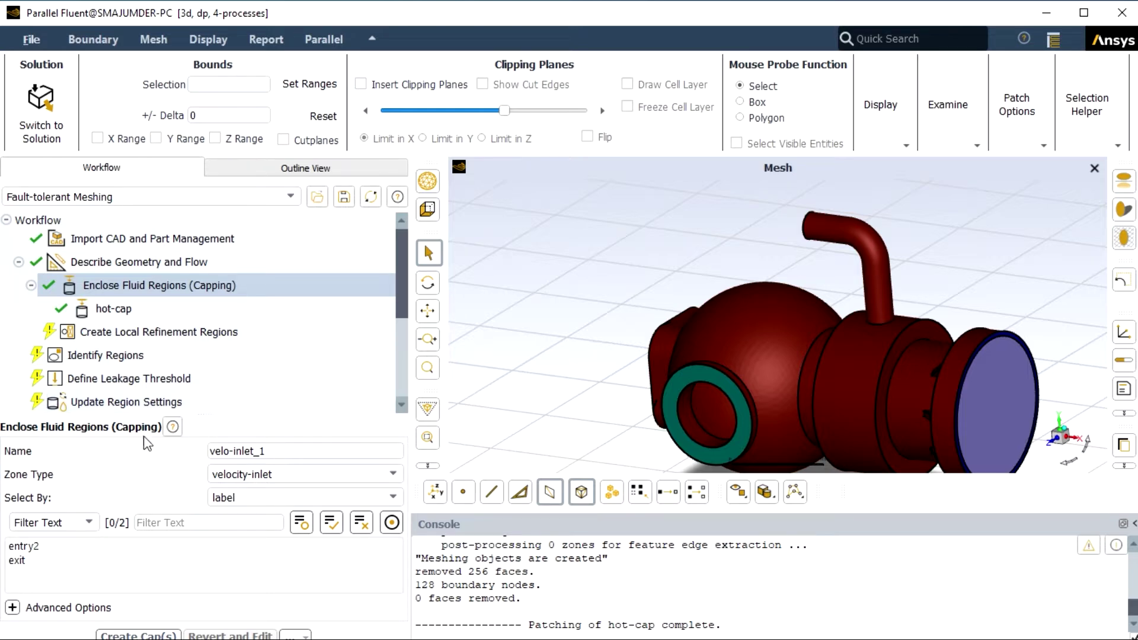
# Step: Create a velocity-inlet cap named cold-cap on the entry2 label
pyautogui.click(41, 544)
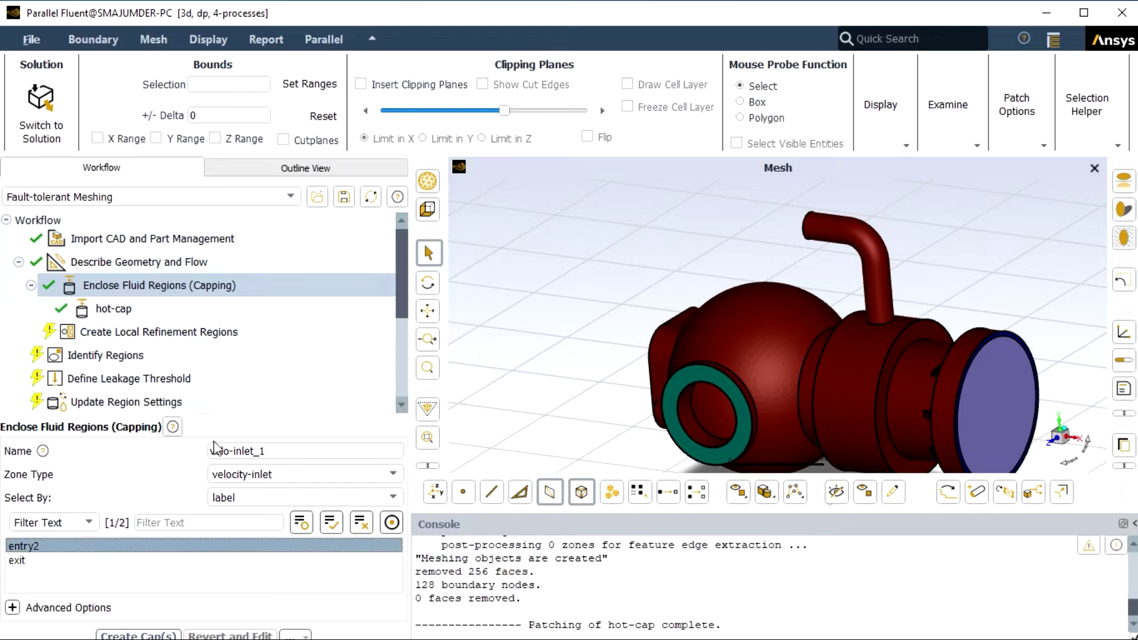
pyautogui.click(267, 449)
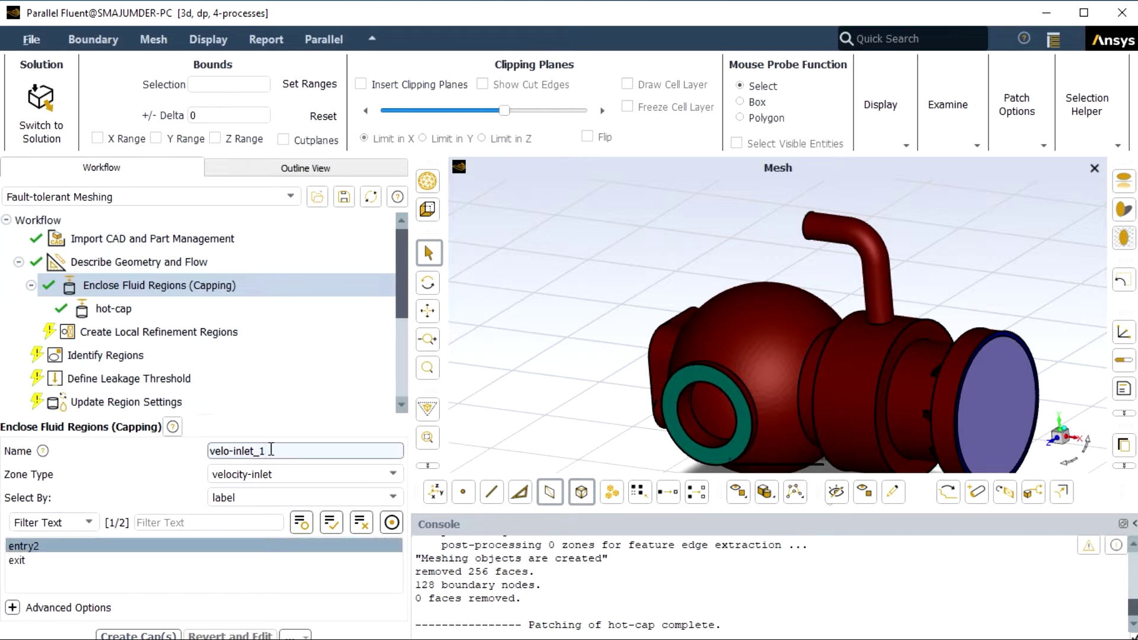
pyautogui.press('BackSpace')
pyautogui.hotkey('ctrl', 'a')
pyautogui.write('cold-cap')
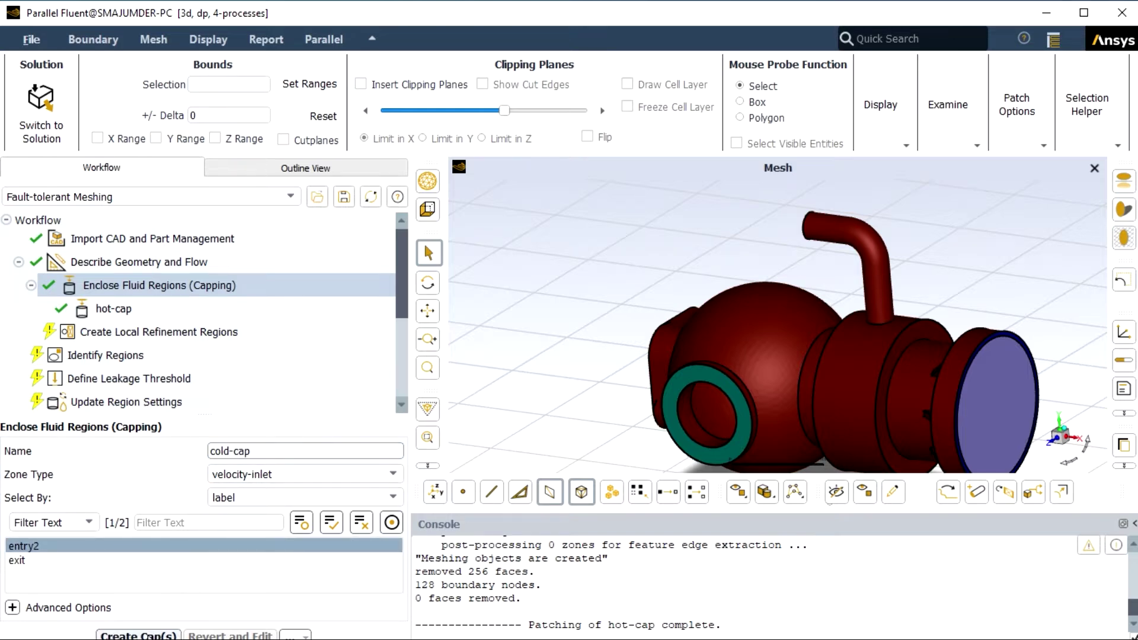
pyautogui.click(147, 634)
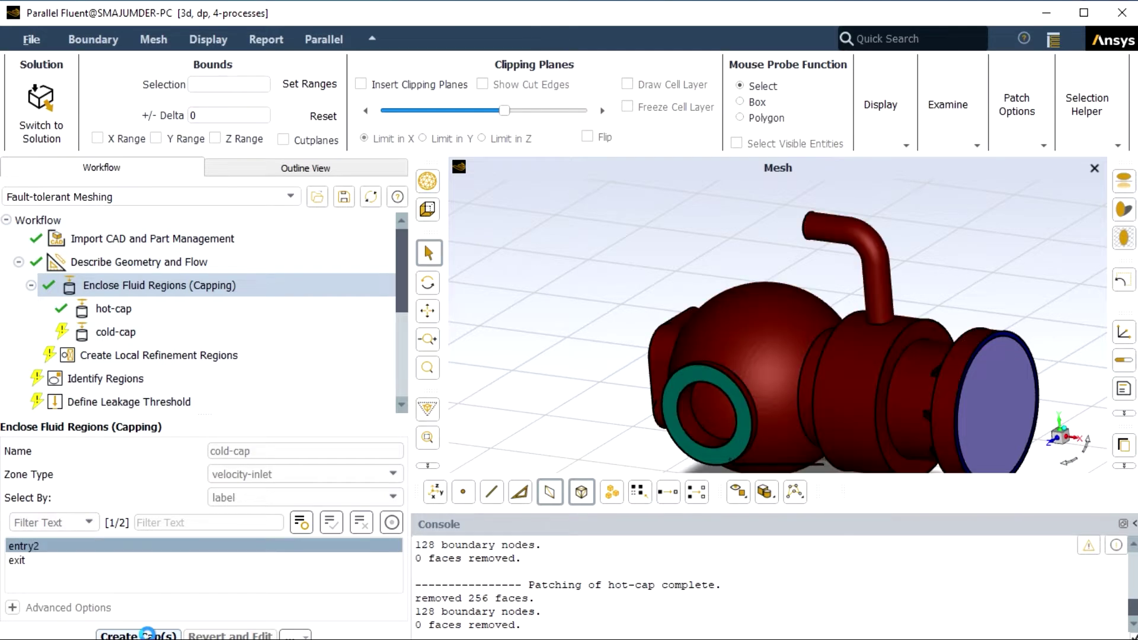
# Step: Examine the capped end of the bent side pipe up close and return to an isometric view of the exhaust system
pyautogui.moveTo(1064, 455); pyautogui.dragTo(1096, 468, button='middle')
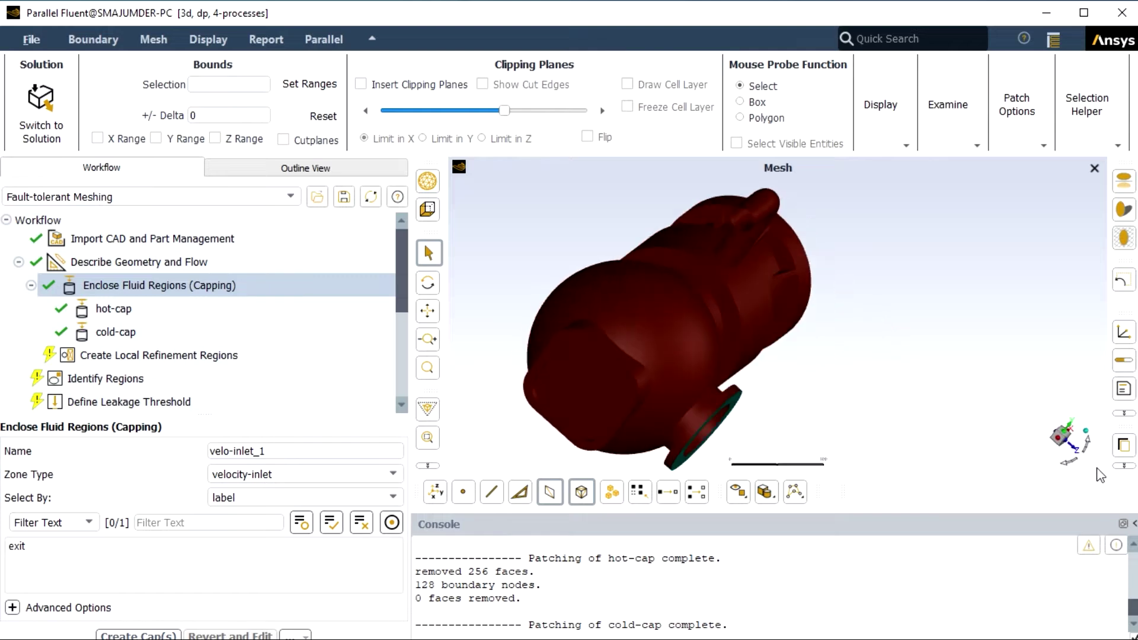
pyautogui.scroll(6, 752, 240)
pyautogui.scroll(4, 738, 215)
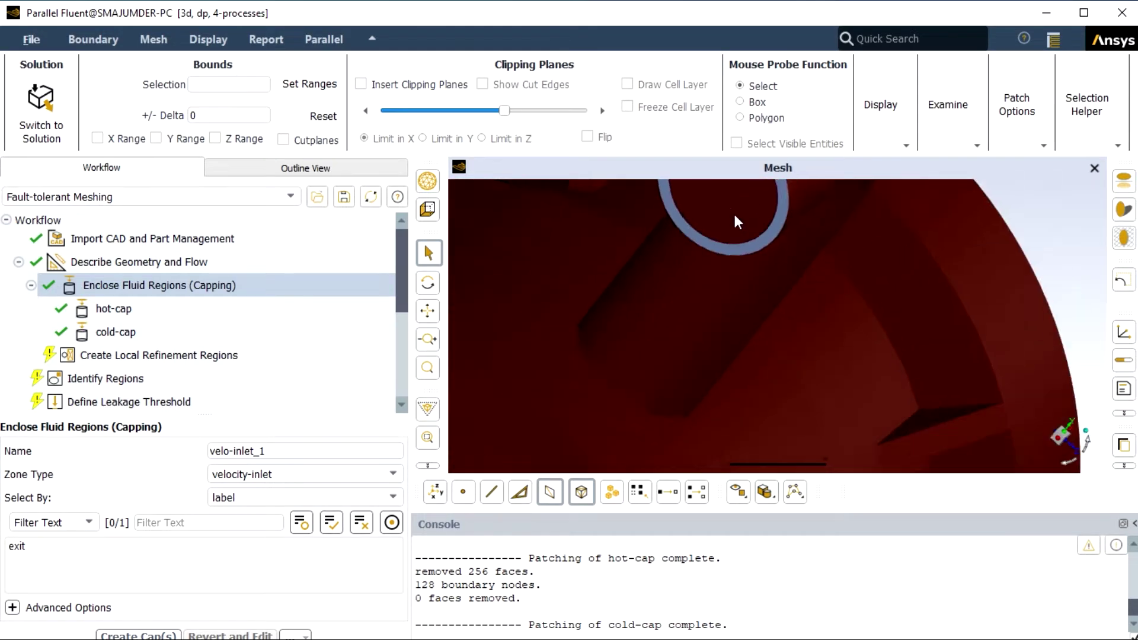
pyautogui.scroll(-8, 733, 211)
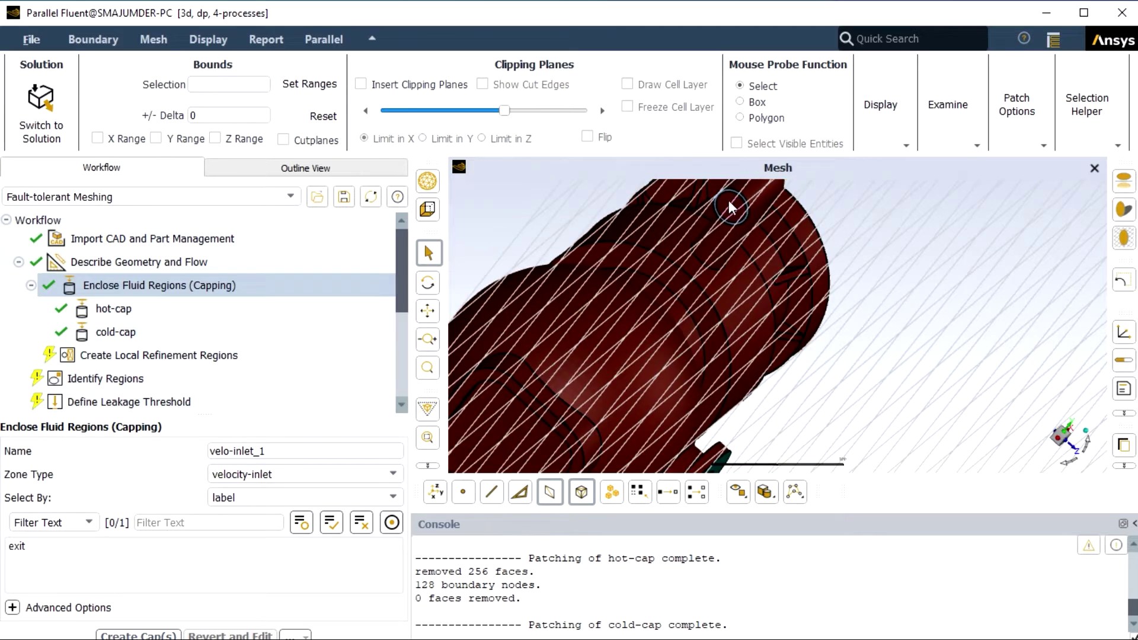
pyautogui.click(1062, 447)
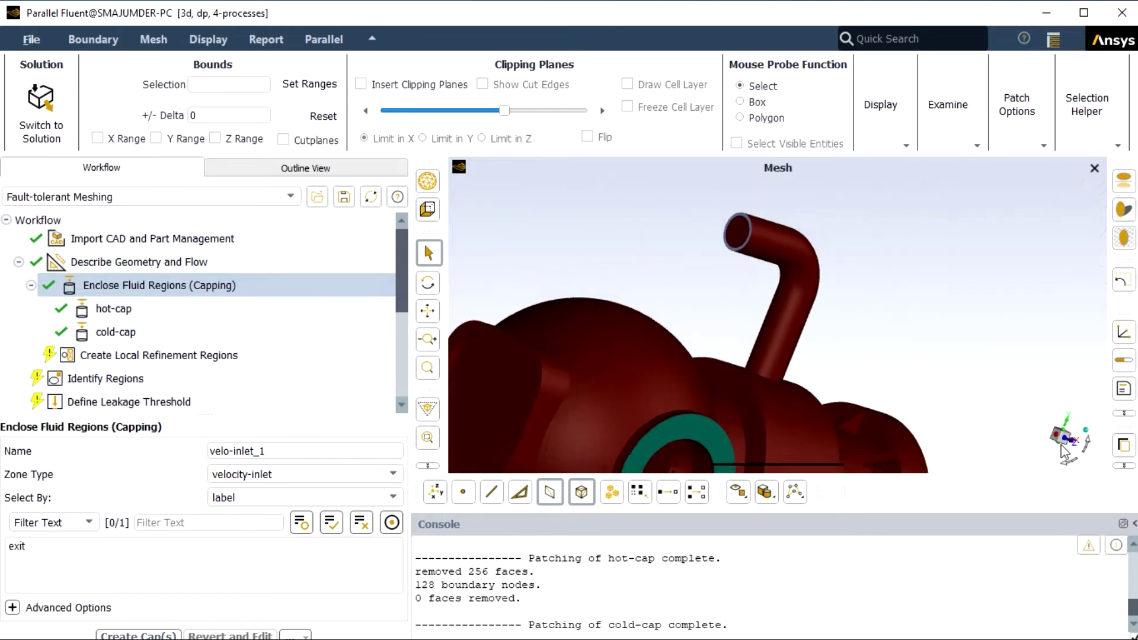
pyautogui.scroll(5, 745, 231)
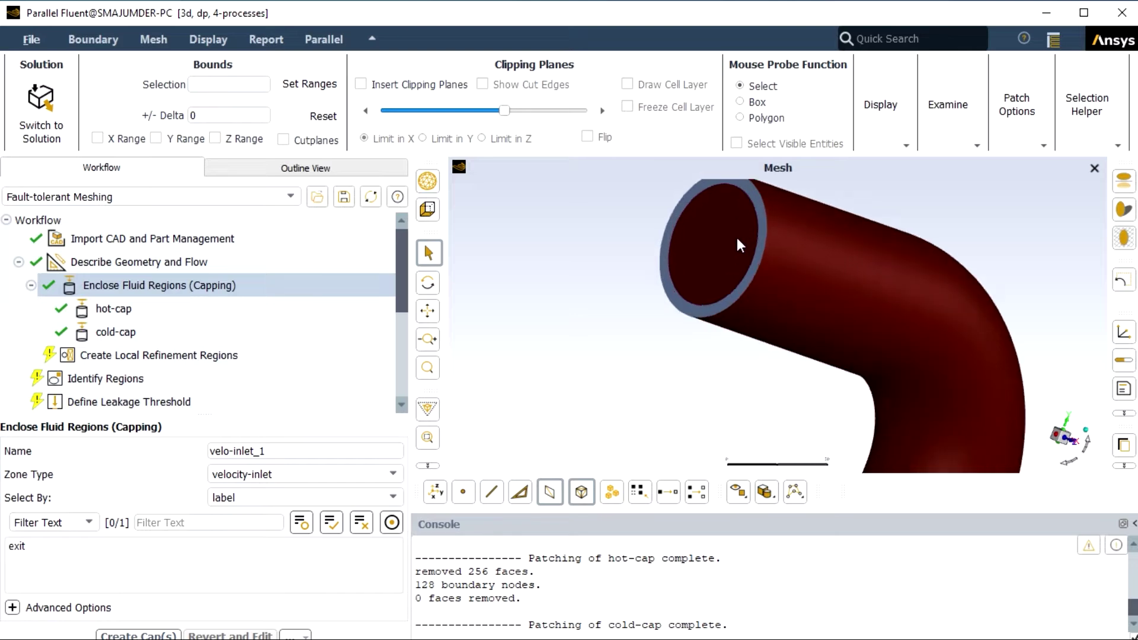
pyautogui.scroll(1, 723, 241)
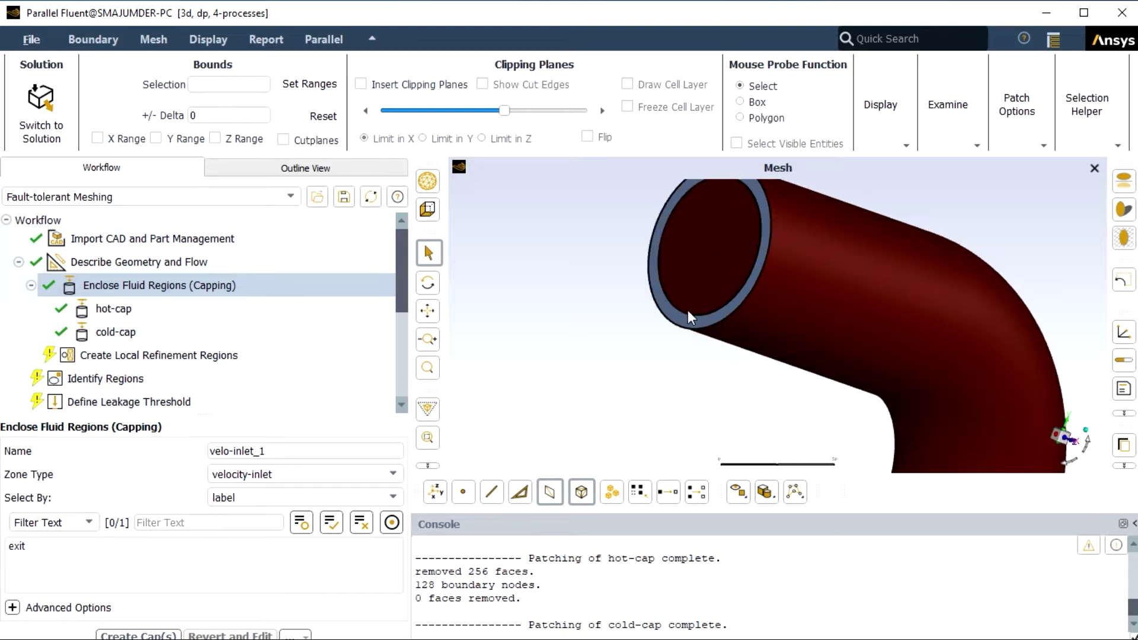
pyautogui.scroll(-6, 686, 307)
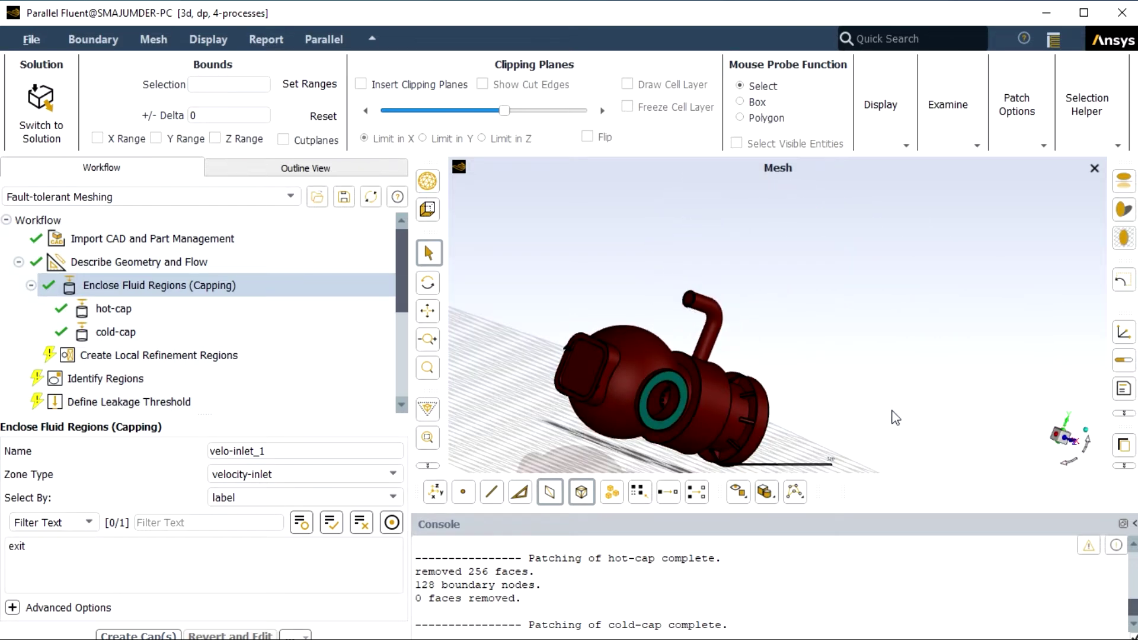
pyautogui.click(1067, 464)
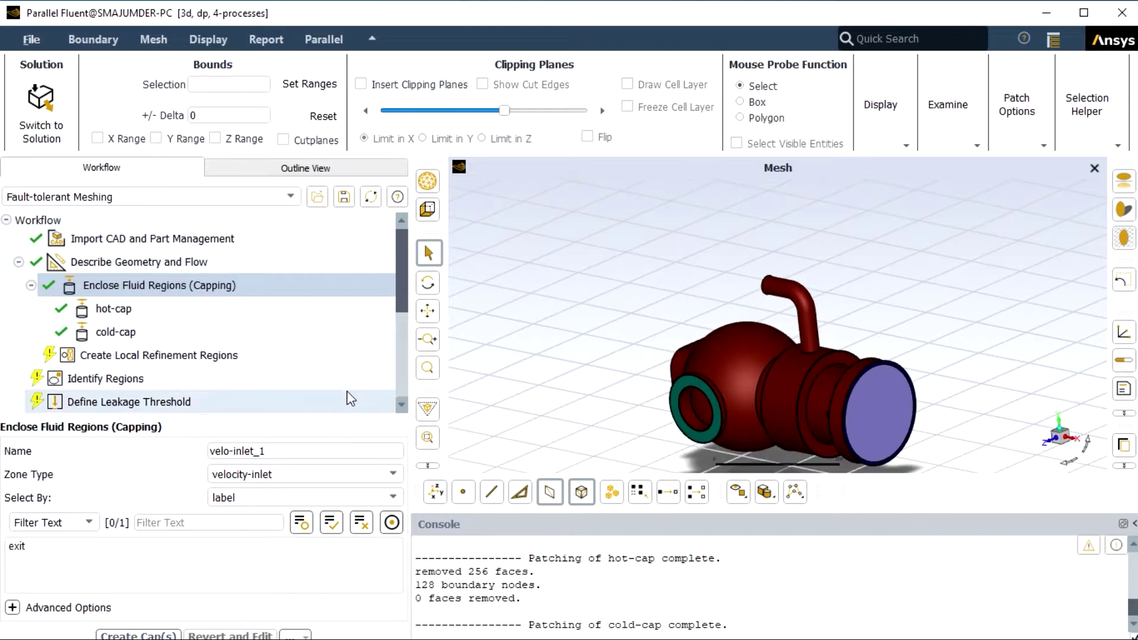
# Step: Create a pressure-outlet cap named outlet-cap on the exit label
pyautogui.click(38, 543)
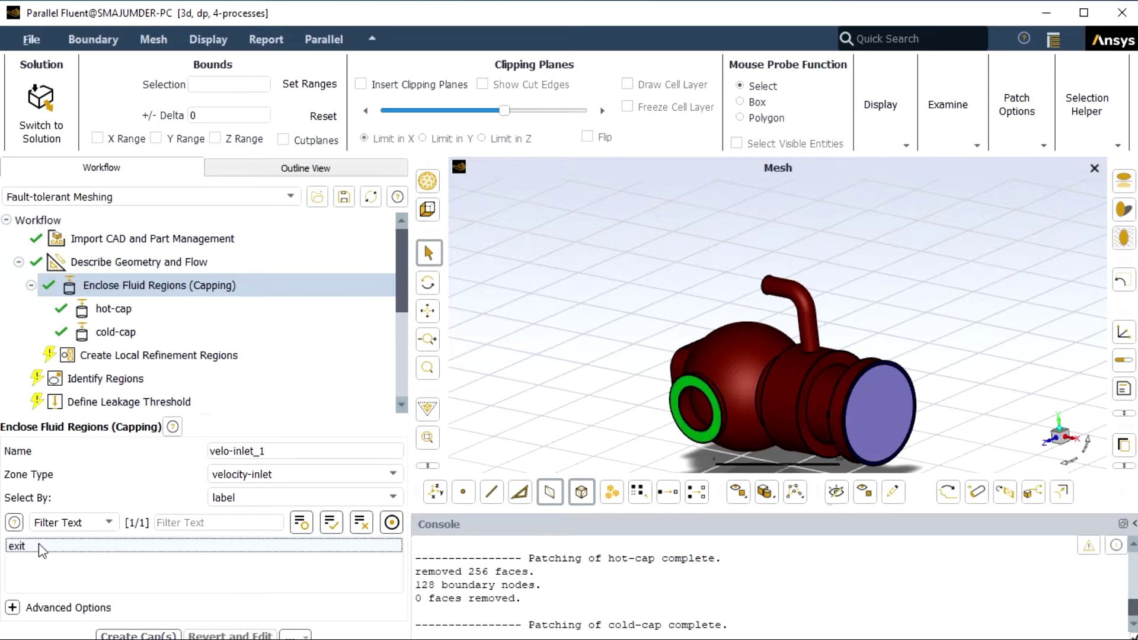
pyautogui.click(390, 473)
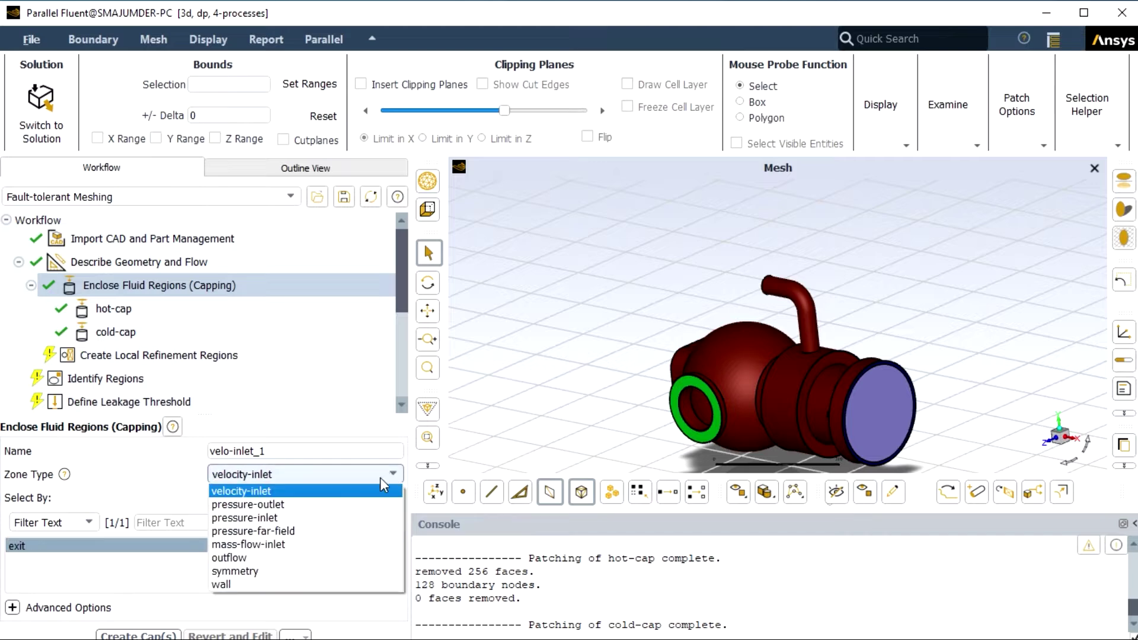
pyautogui.click(310, 505)
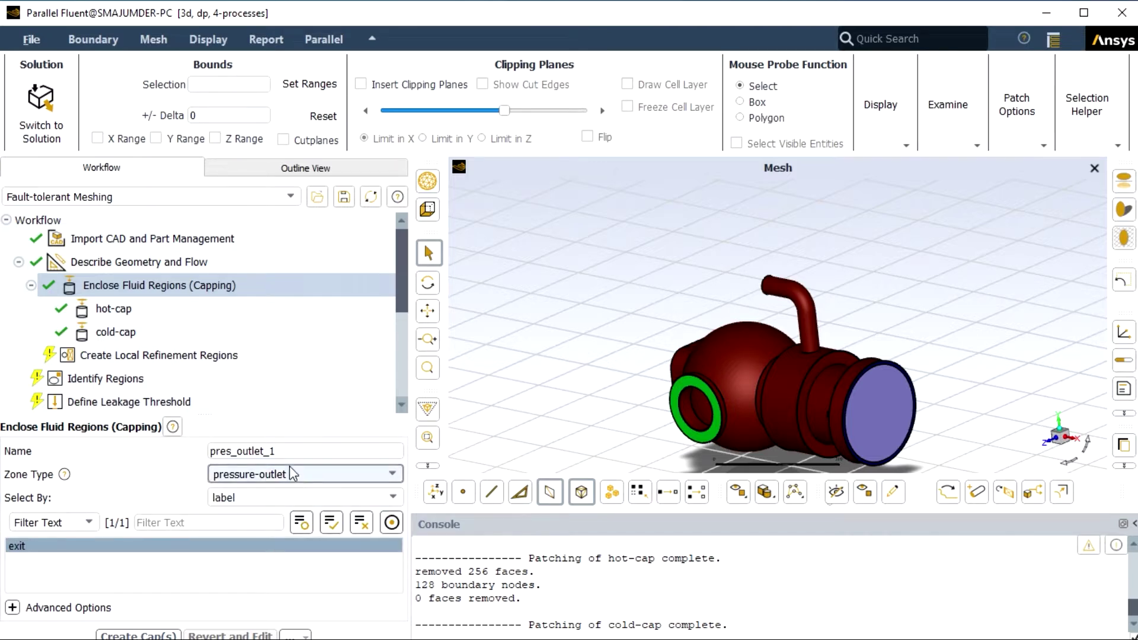
pyautogui.click(288, 454)
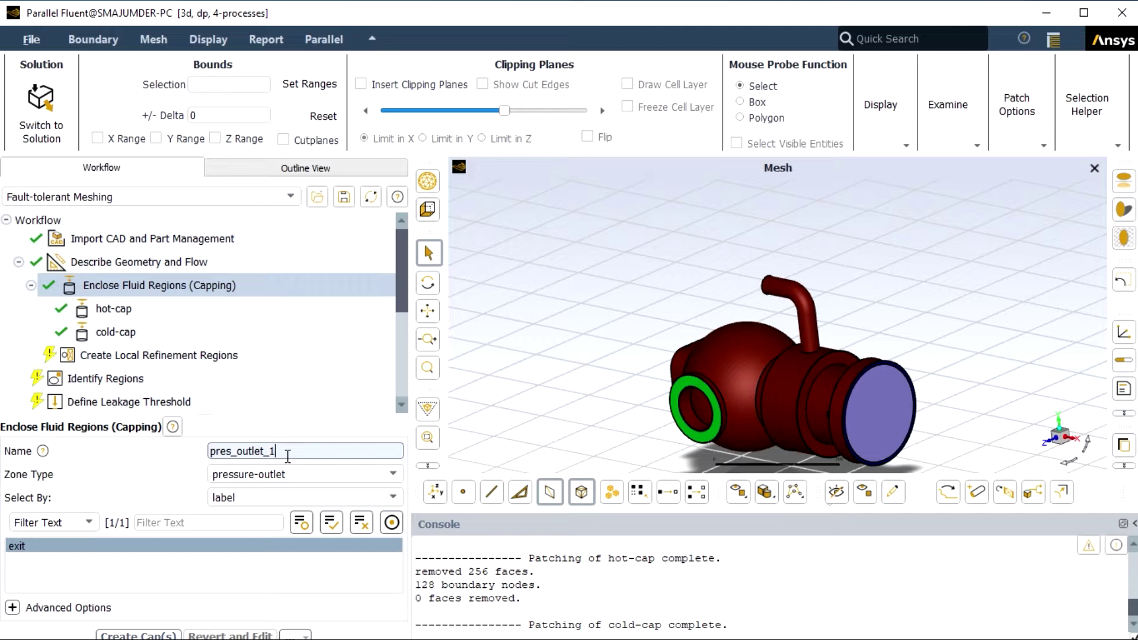
pyautogui.press('BackSpace')
pyautogui.press('BackSpace')
pyautogui.press('BackSpace')
pyautogui.press('BackSpace')
pyautogui.press('BackSpace')
pyautogui.press('BackSpace')
pyautogui.press('BackSpace')
pyautogui.press('BackSpace')
pyautogui.press('BackSpace')
pyautogui.press('BackSpace')
pyautogui.press('BackSpace')
pyautogui.press('BackSpace')
pyautogui.press('BackSpace')
pyautogui.write('outlet-cap')
pyautogui.click(156, 634)
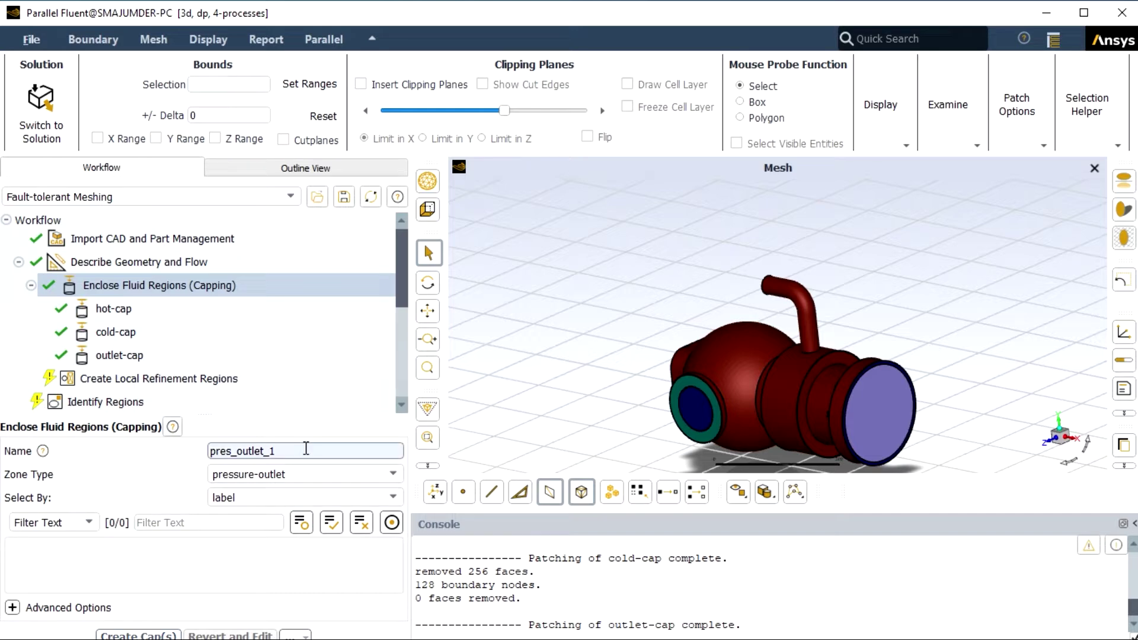
# Step: Cut the capped exhaust system with a clipping plane limited in X and shift it slightly to inspect the perforated inner tube
pyautogui.scroll(5, 878, 446)
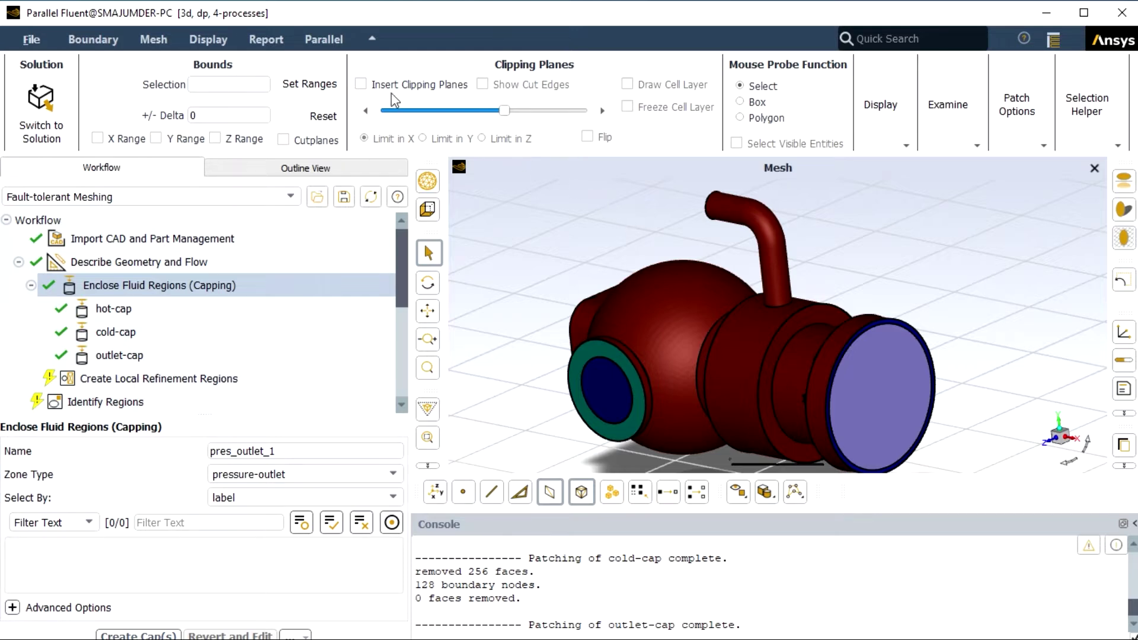
pyautogui.click(360, 85)
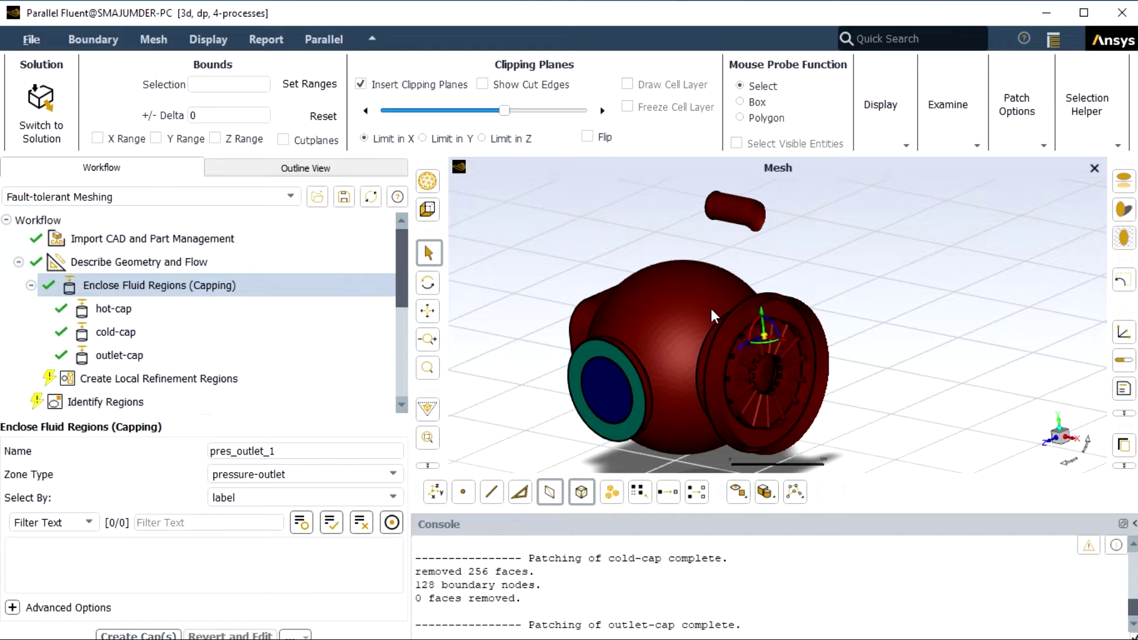
pyautogui.scroll(4, 766, 351)
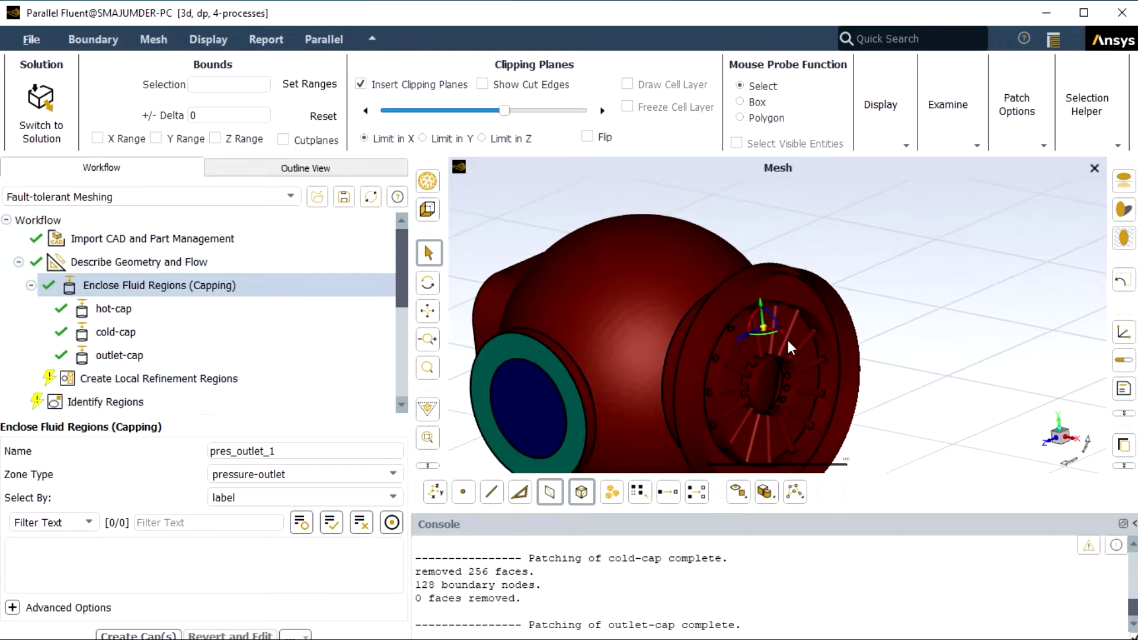
pyautogui.moveTo(507, 114); pyautogui.dragTo(517, 113)
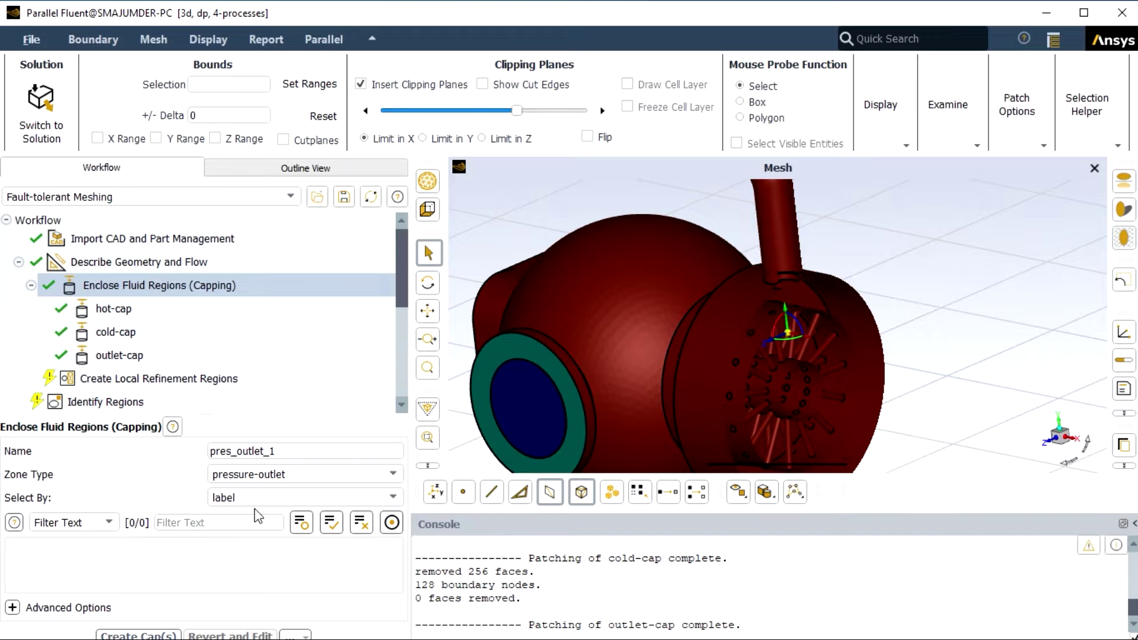
# Step: Create a box local refinement region named local-refinement-1 on the simplified_exhaust_system.scdoc object, with mesh size 6.4 and coordinates relative to geometry size
pyautogui.click(133, 380)
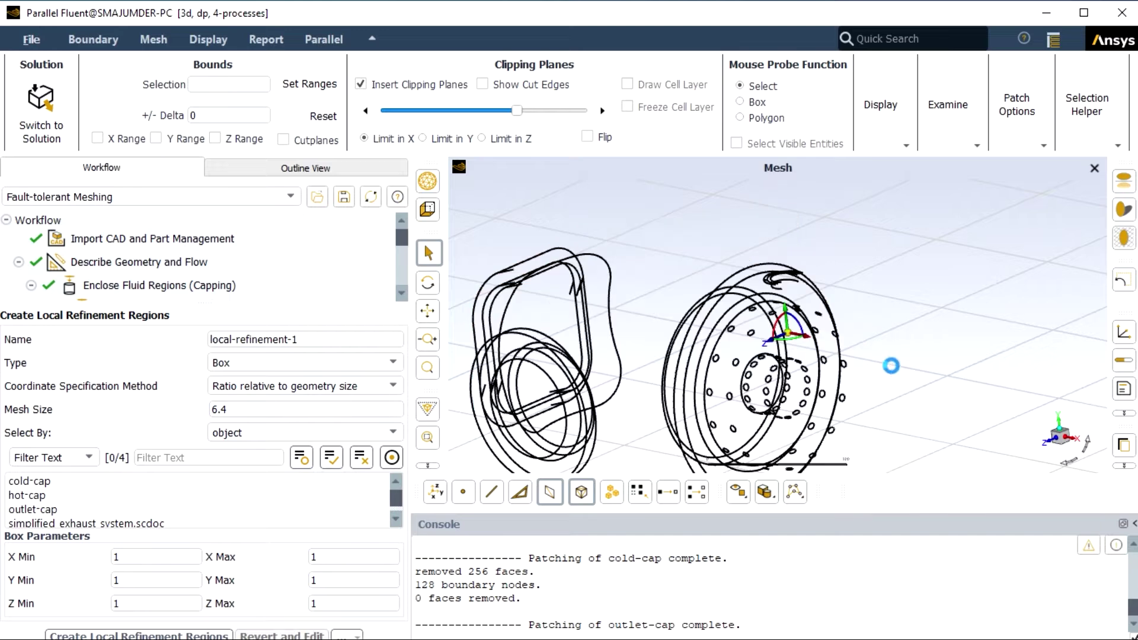
pyautogui.click(1077, 439)
pyautogui.scroll(4, 795, 364)
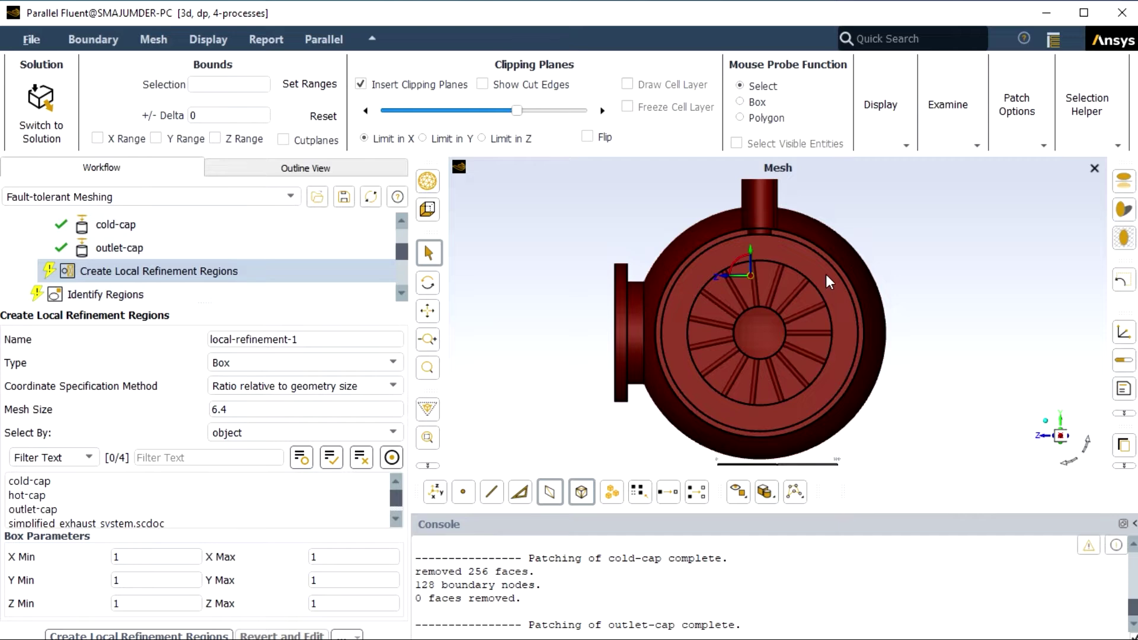
pyautogui.moveTo(756, 358); pyautogui.dragTo(702, 392)
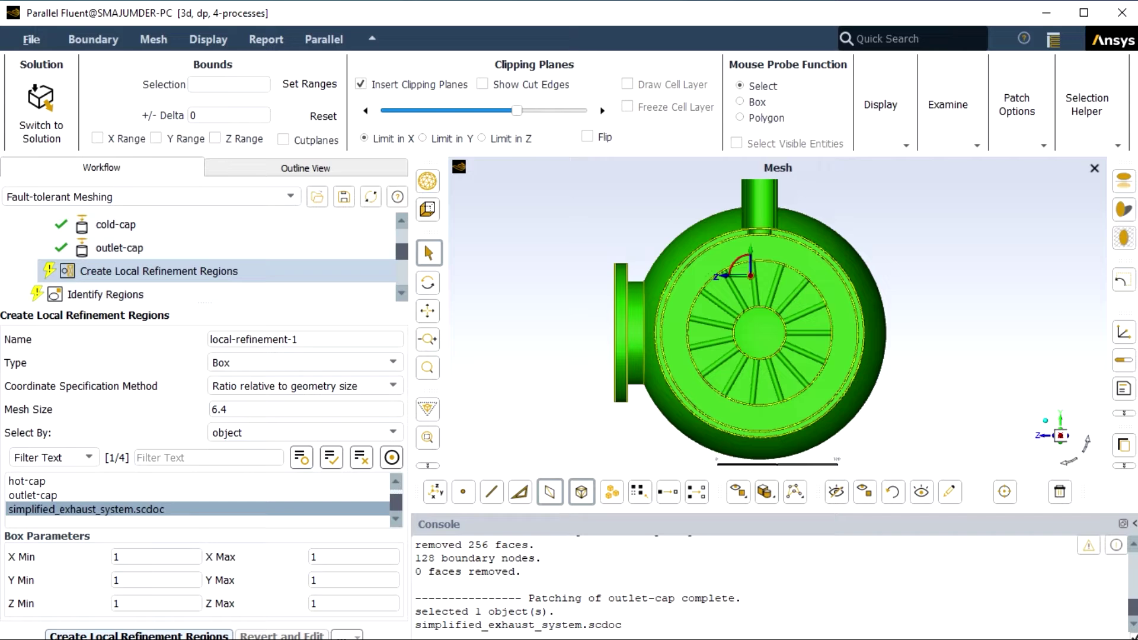
pyautogui.click(164, 634)
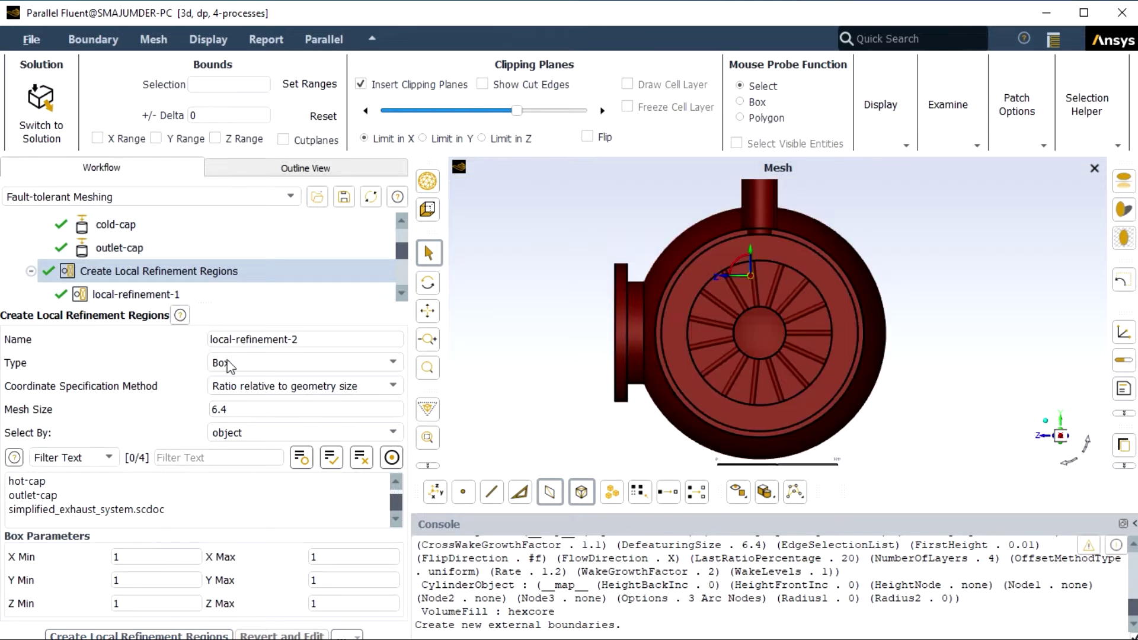
# Step: Start identifying a fluid region using the Offset Method, and show the exhaust system along Z with the clipping plane limited in Z
pyautogui.scroll(-1, 246, 280)
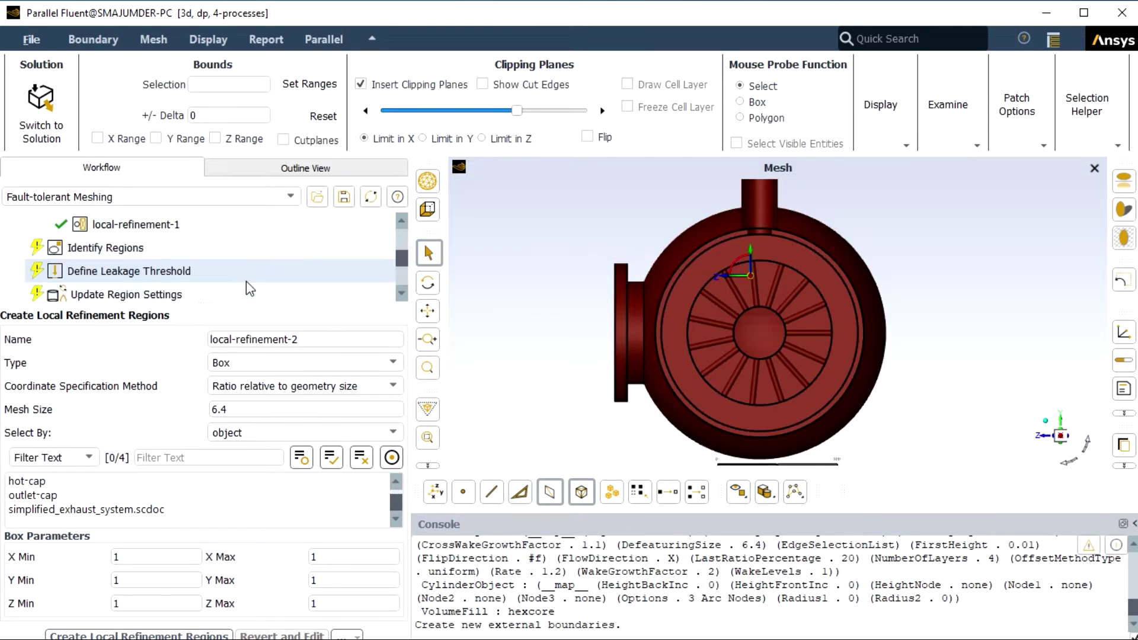
pyautogui.click(209, 253)
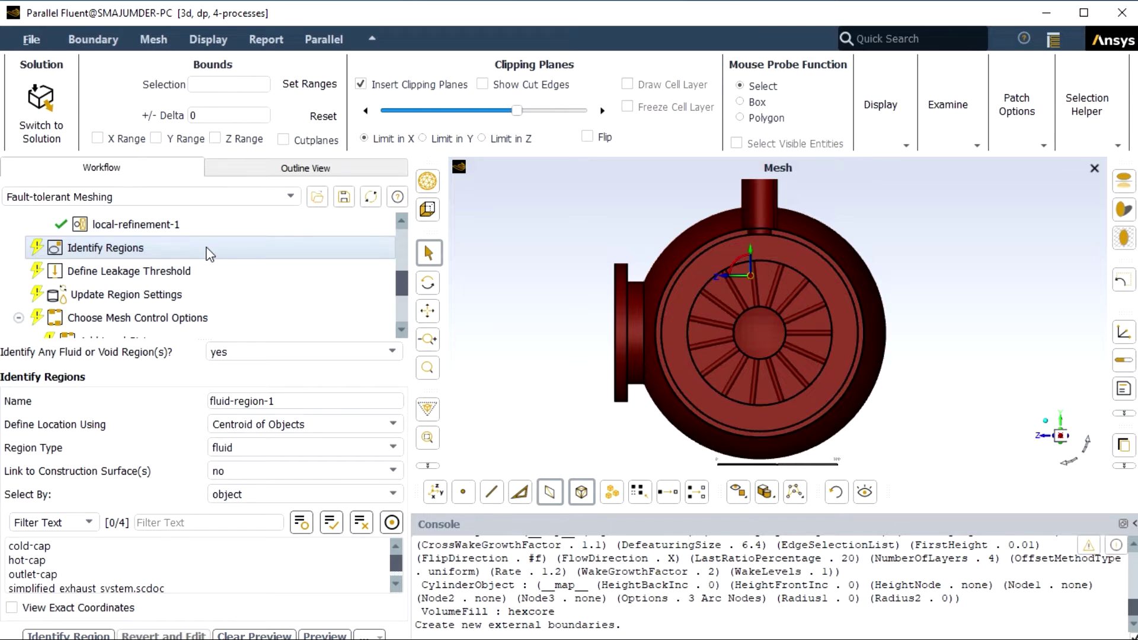
pyautogui.click(208, 254)
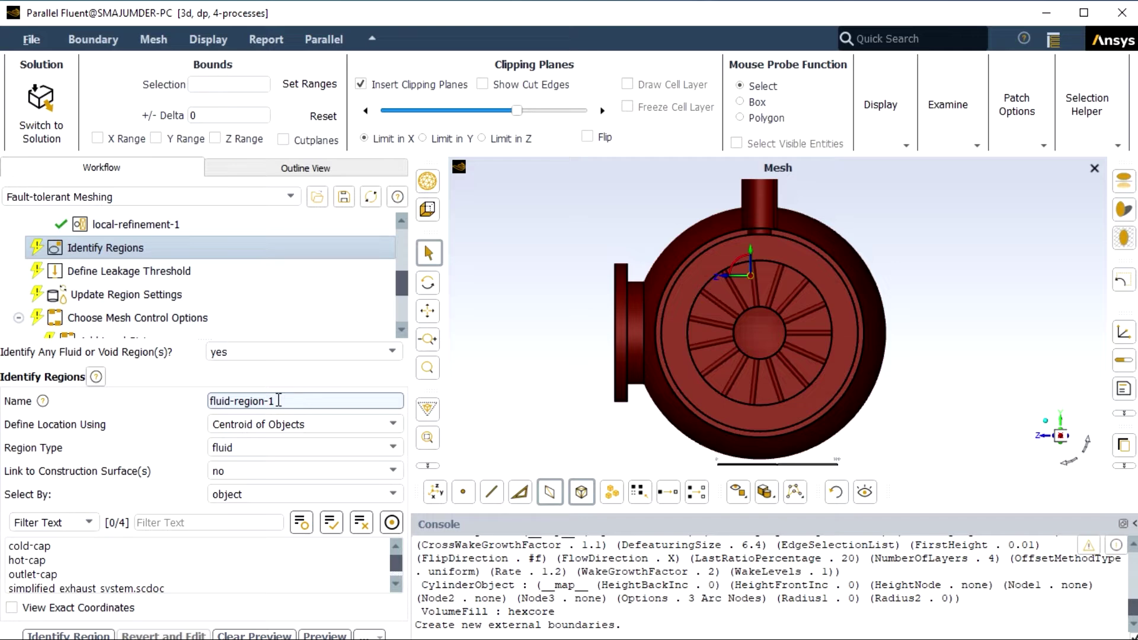
pyautogui.click(349, 426)
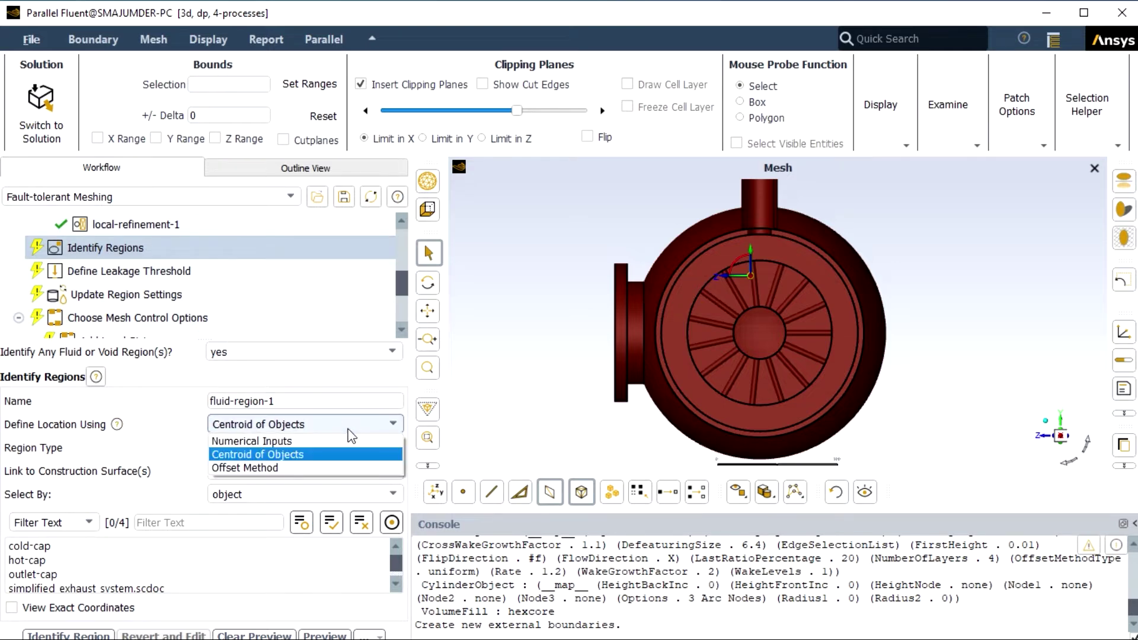
pyautogui.click(292, 471)
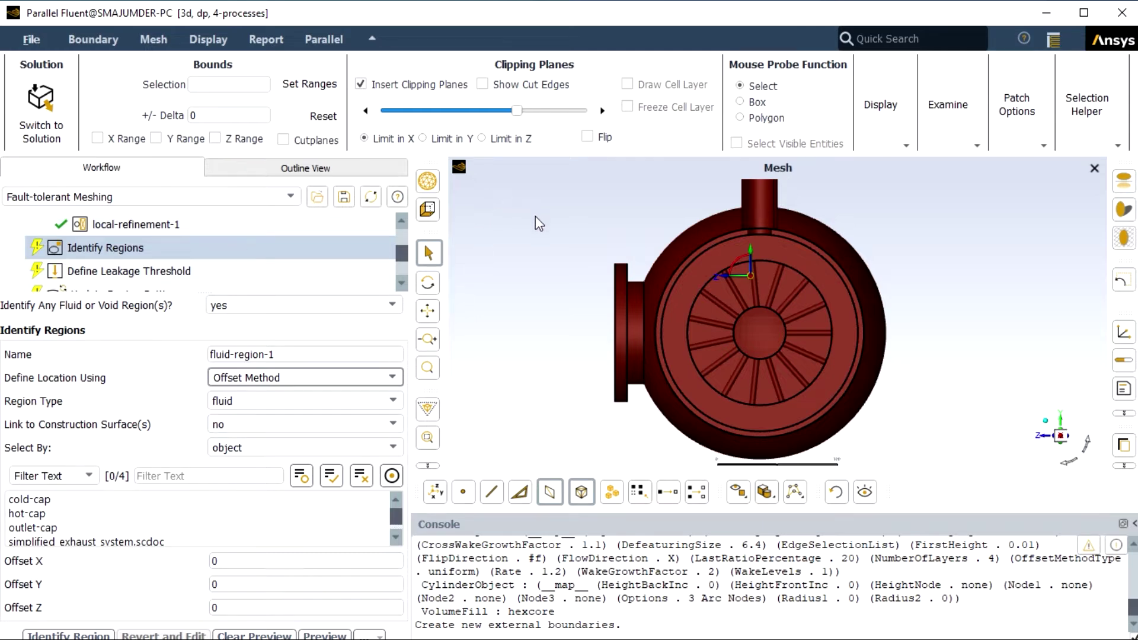
pyautogui.click(1037, 438)
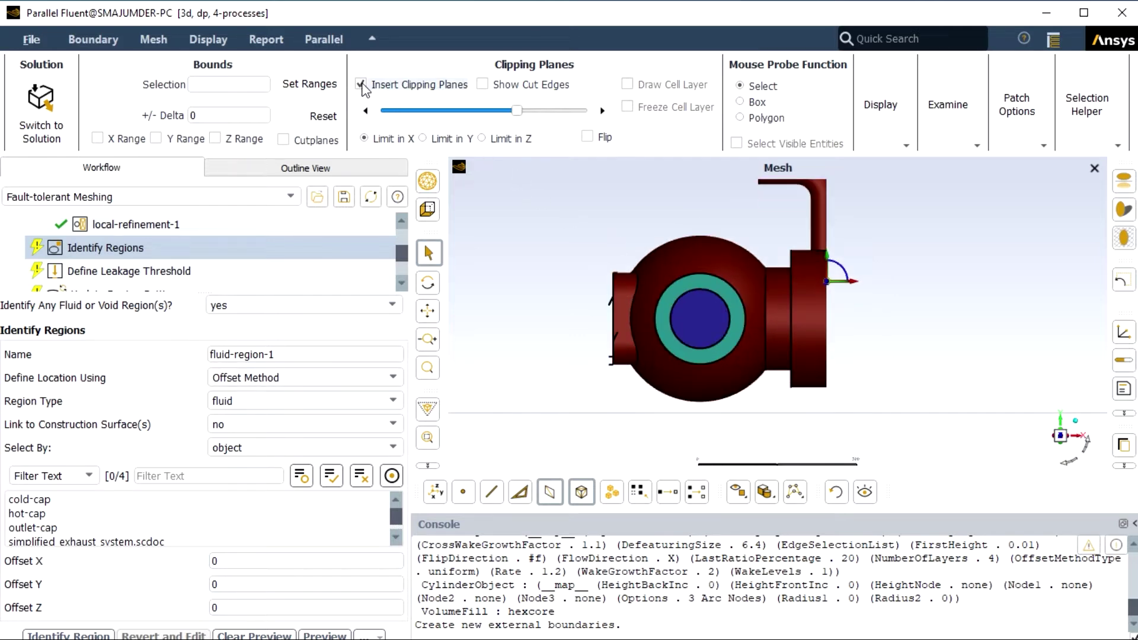
pyautogui.click(481, 139)
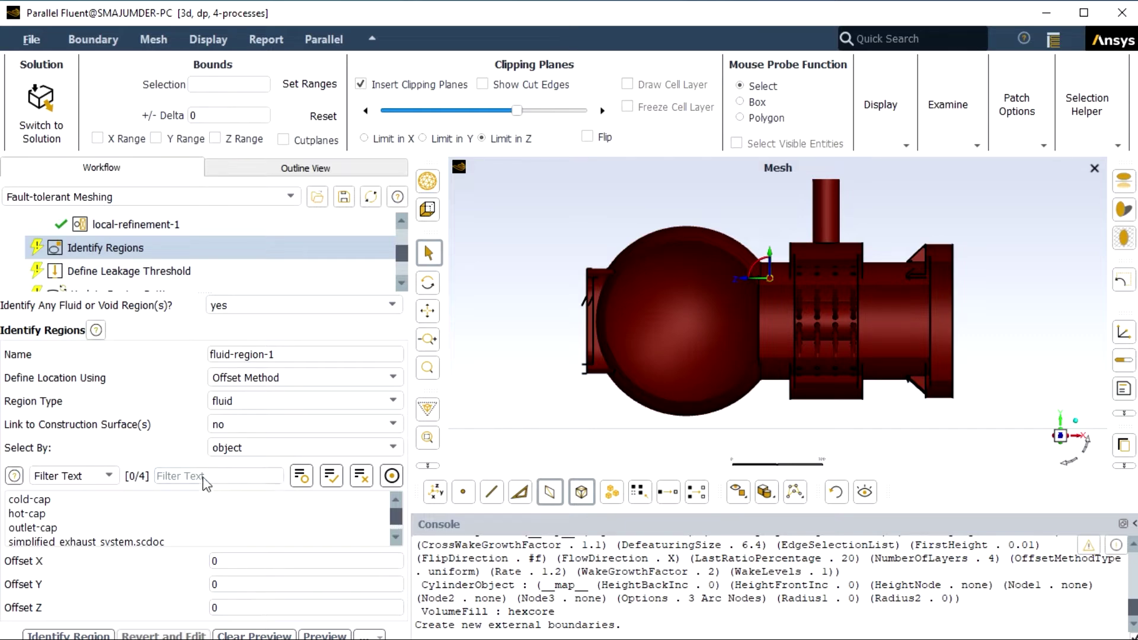
# Step: Identify the fluid region from hot-cap with an X offset of -50, checking that its point lies inside the main pipe
pyautogui.click(61, 515)
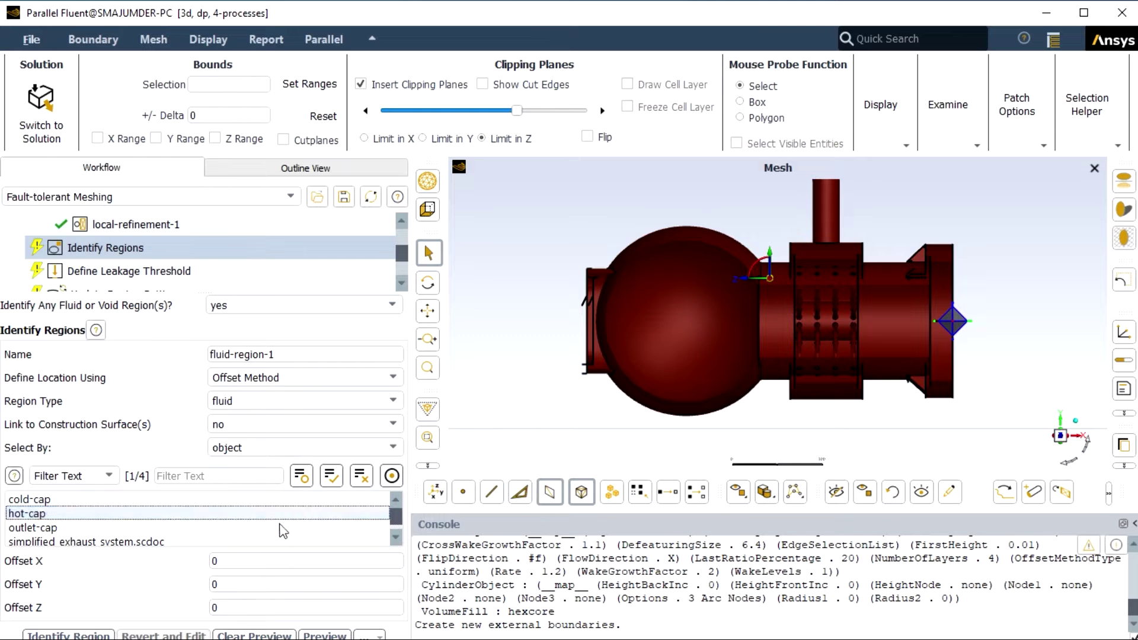
pyautogui.click(220, 560)
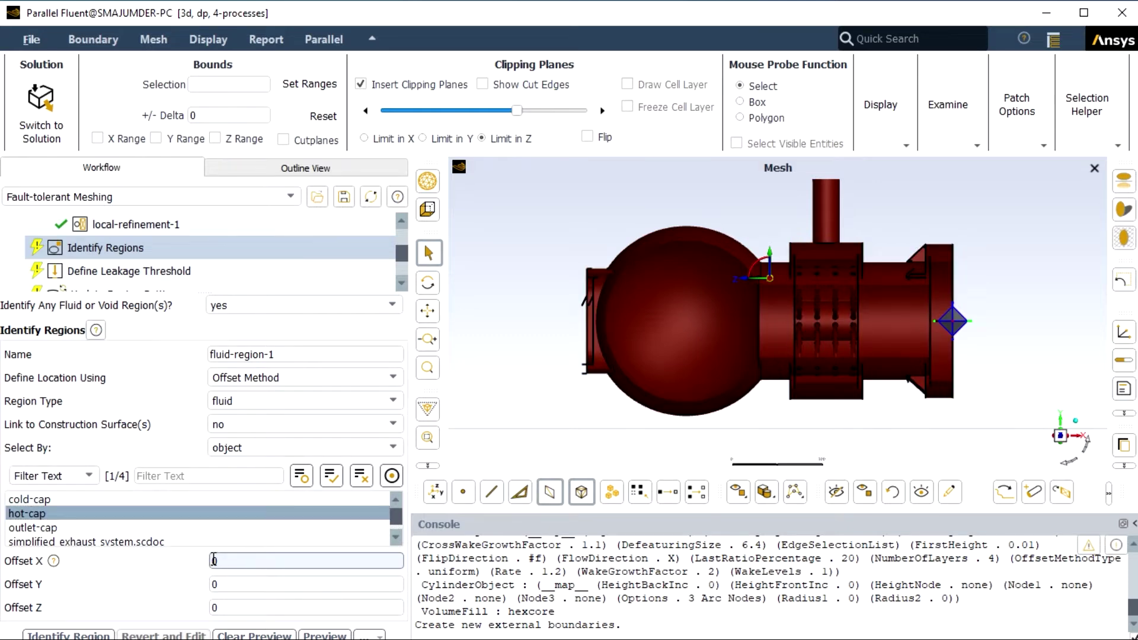
pyautogui.write('130')
pyautogui.press('BackSpace')
pyautogui.press('BackSpace')
pyautogui.press('BackSpace')
pyautogui.write('-')
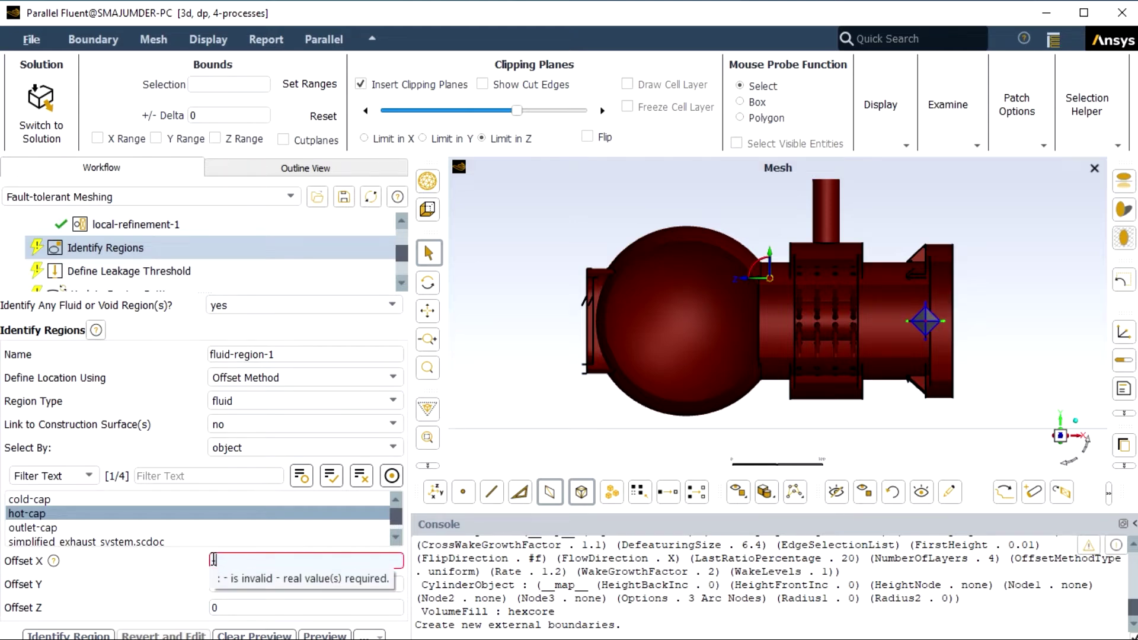
pyautogui.write('150')
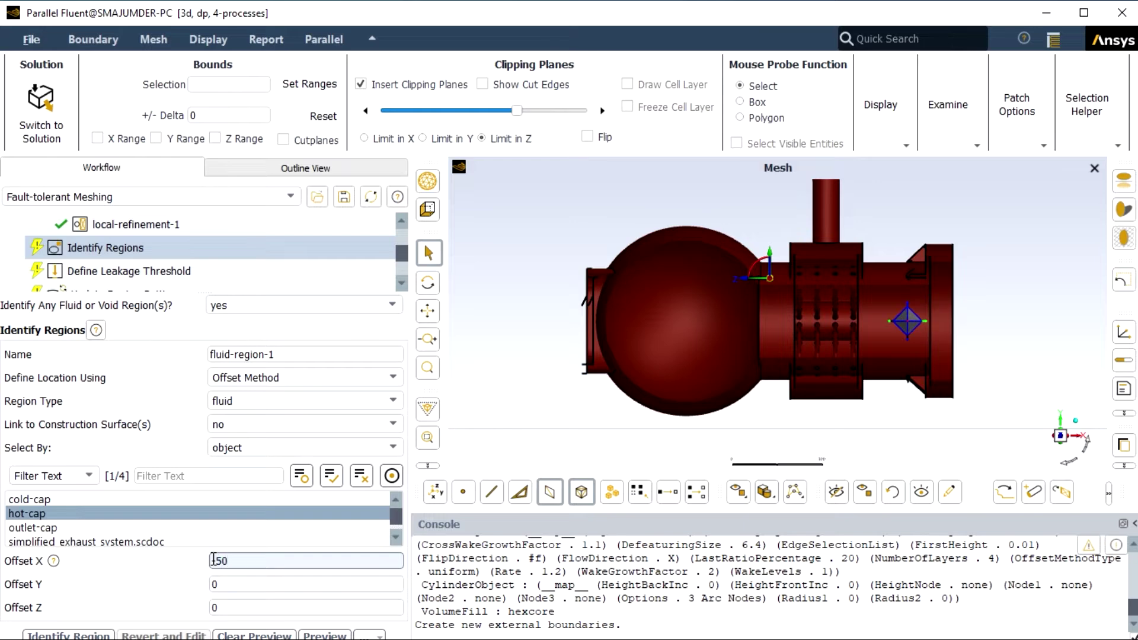
pyautogui.scroll(2, 926, 329)
pyautogui.scroll(2, 926, 328)
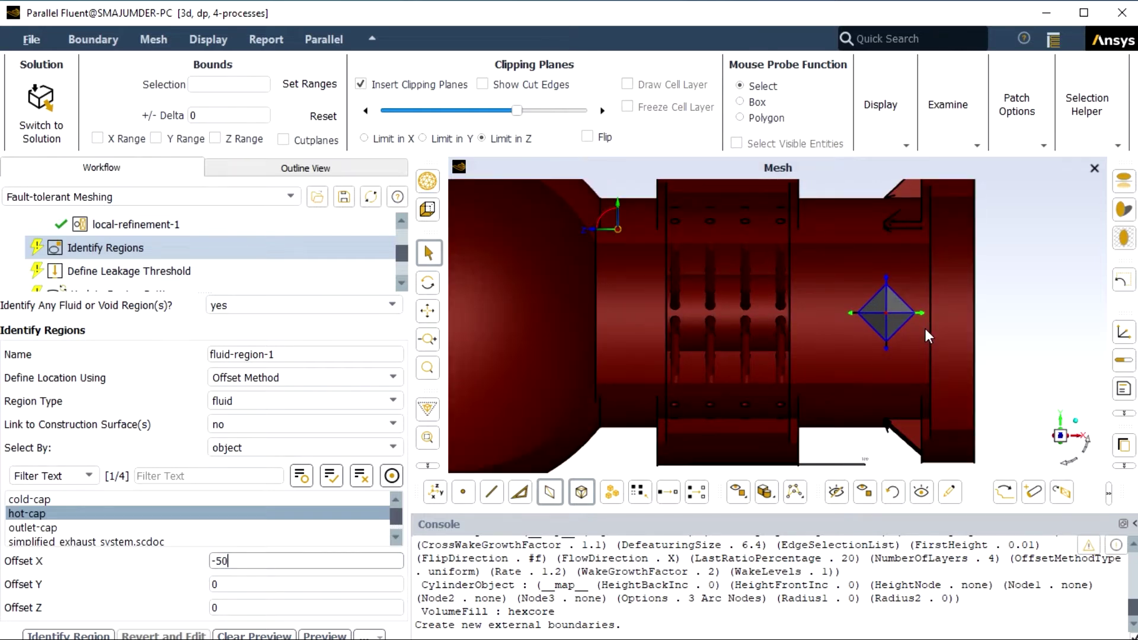
pyautogui.scroll(-4, 917, 336)
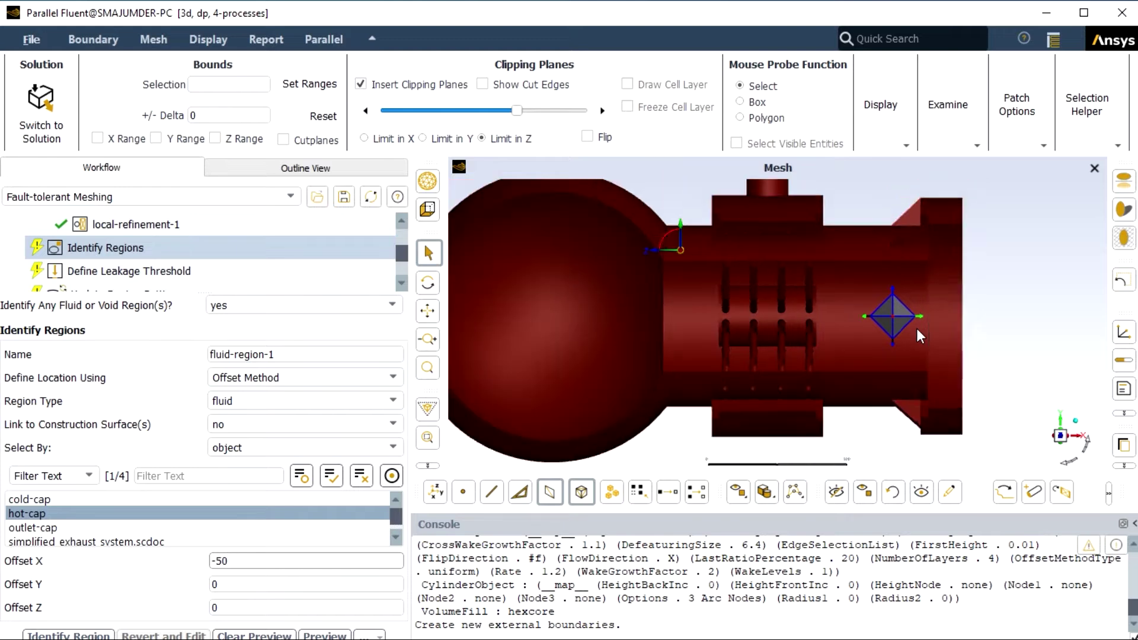
pyautogui.scroll(-1, 916, 328)
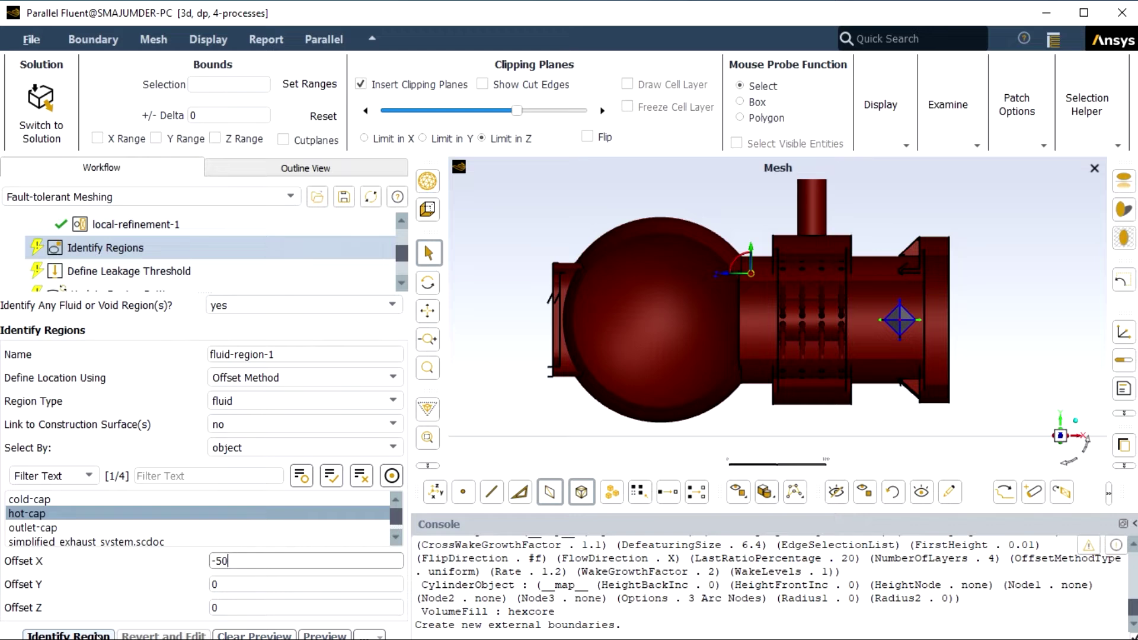
pyautogui.click(95, 632)
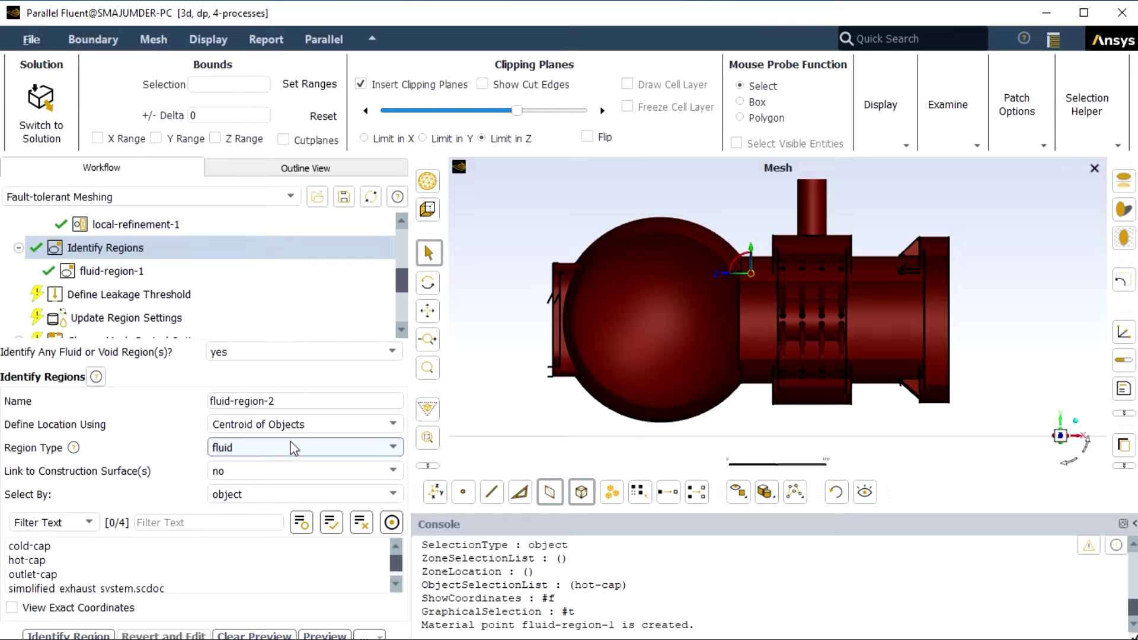
# Step: Identify a second fluid region from cold-cap using the Offset Method with an X offset of 50, checking its point in the side pipe
pyautogui.click(378, 419)
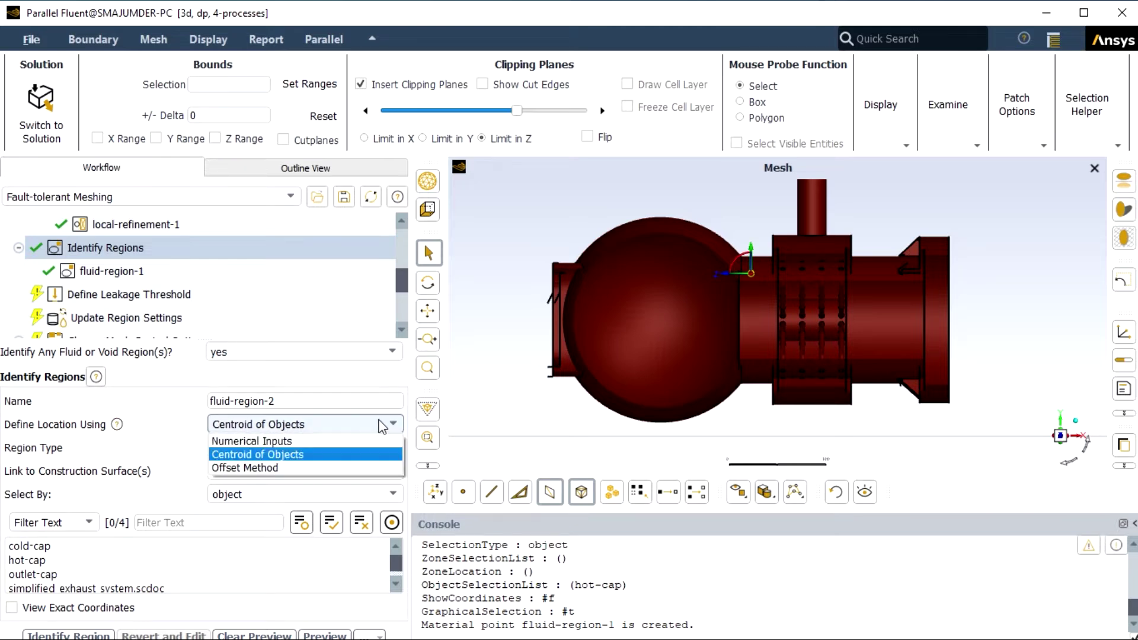
pyautogui.click(334, 468)
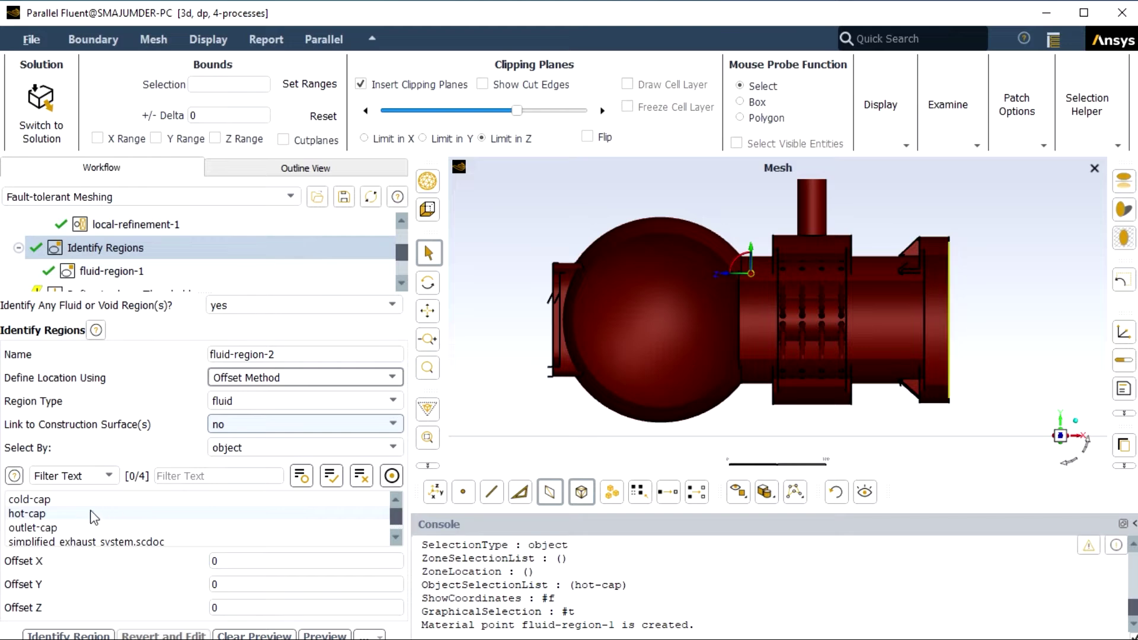
pyautogui.click(69, 504)
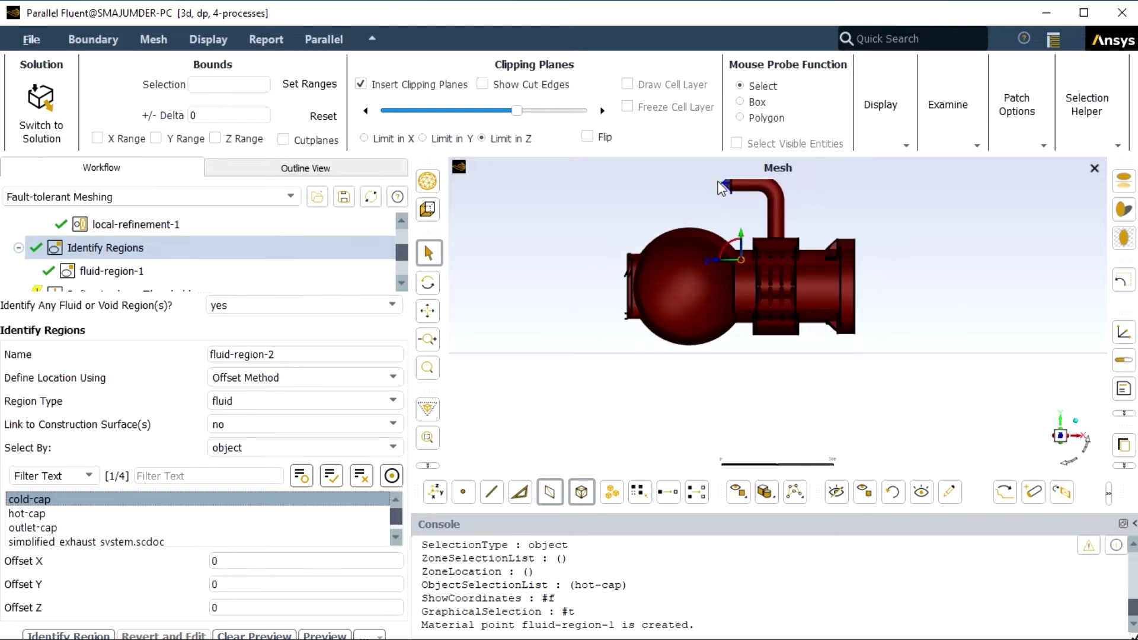
pyautogui.scroll(1, 721, 187)
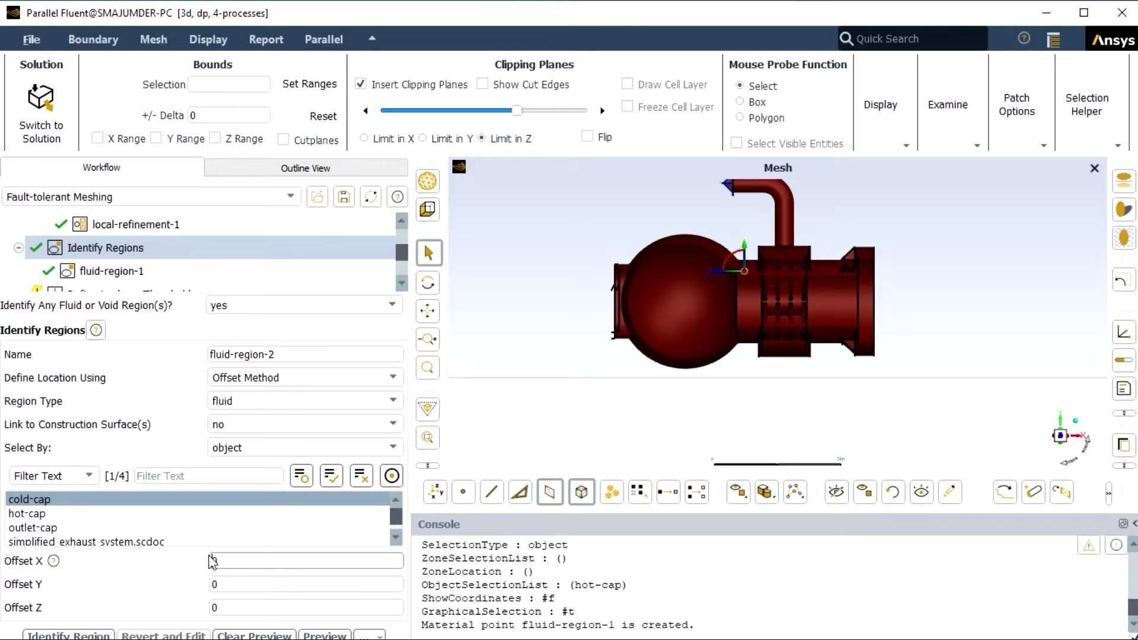
pyautogui.write('50')
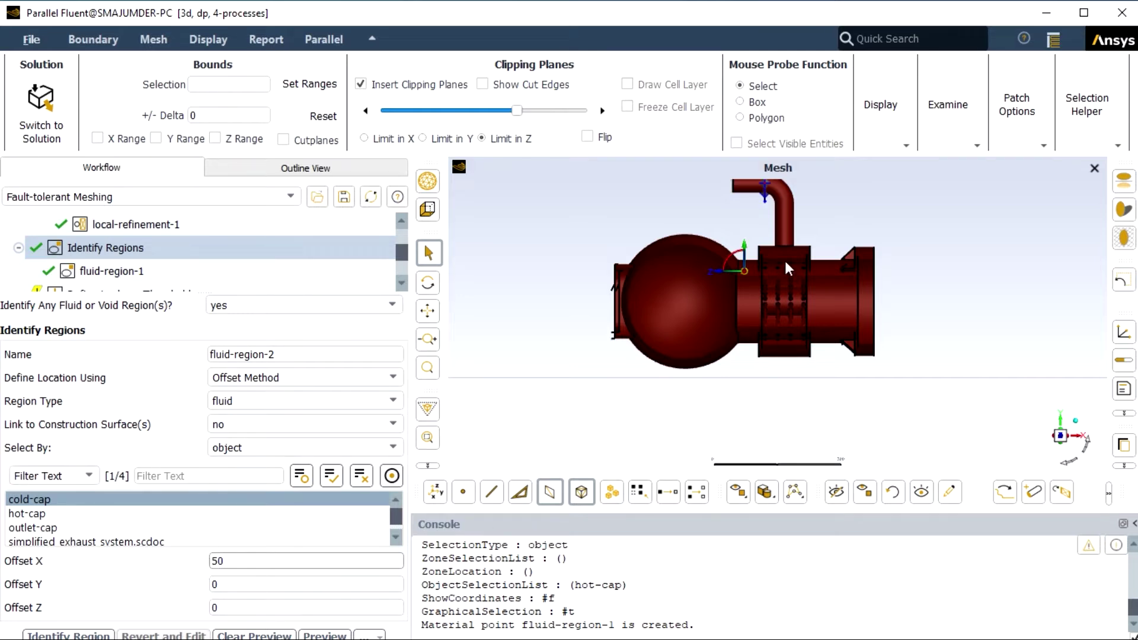
pyautogui.scroll(2, 784, 185)
pyautogui.scroll(3, 782, 185)
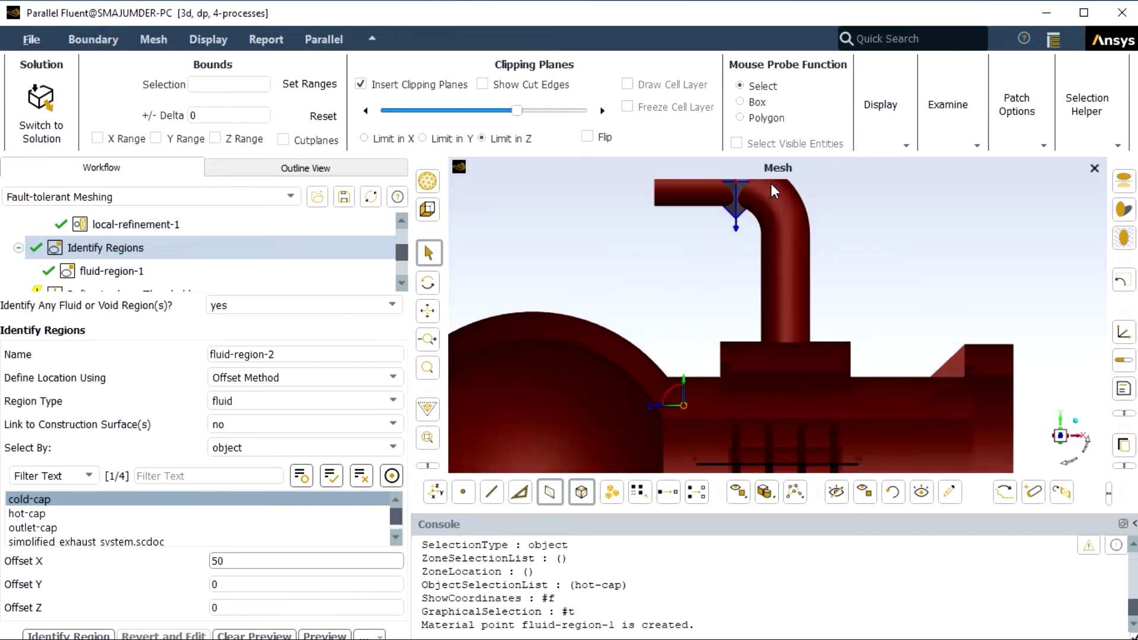
pyautogui.scroll(-4, 770, 183)
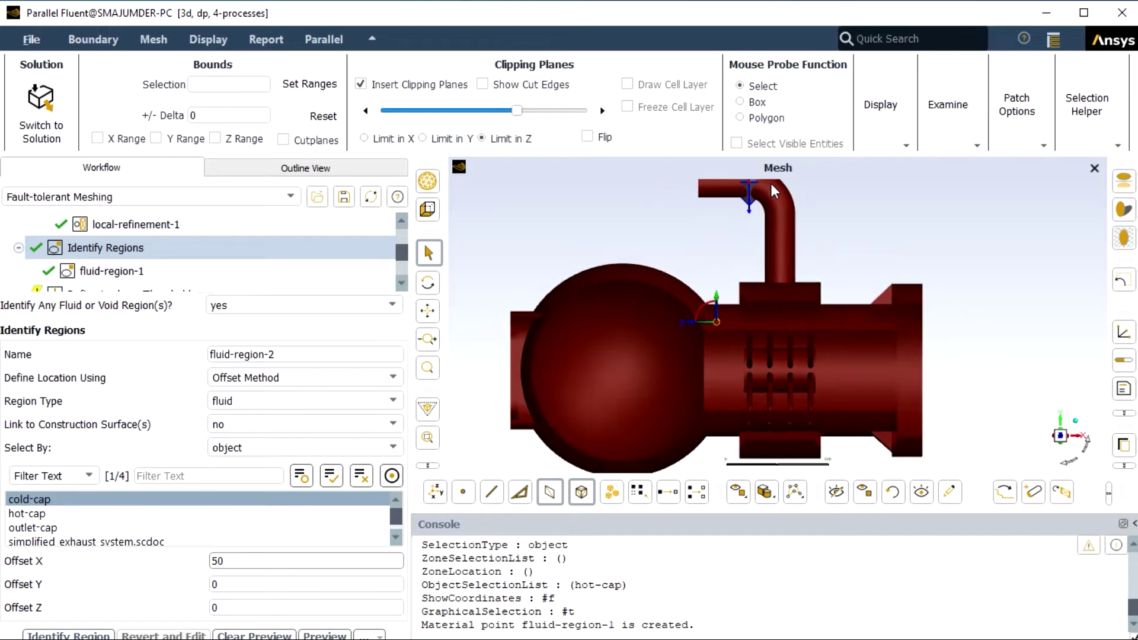
pyautogui.click(221, 561)
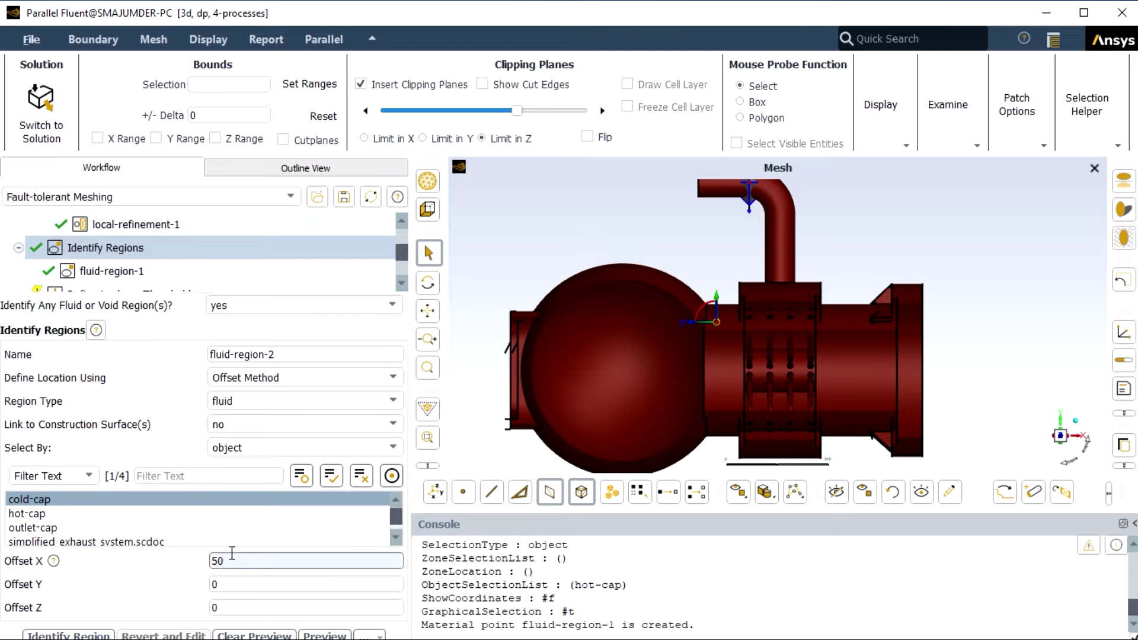
pyautogui.click(91, 635)
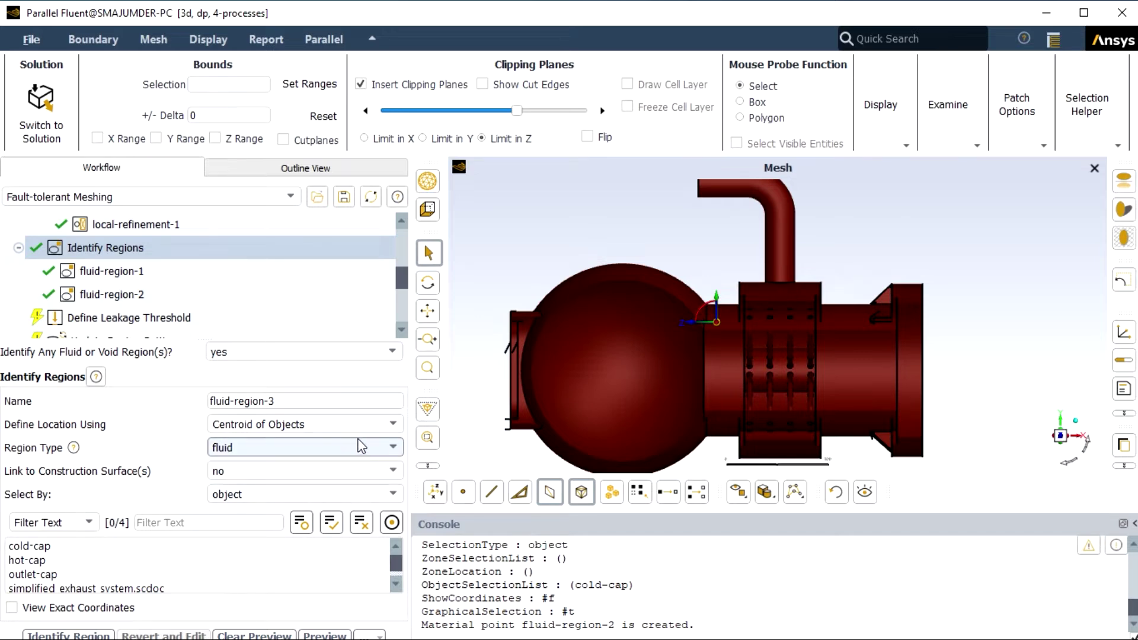
# Step: Set up a void region on the simplified_exhaust_system.scdoc object with its location defined by the Offset Method
pyautogui.click(388, 447)
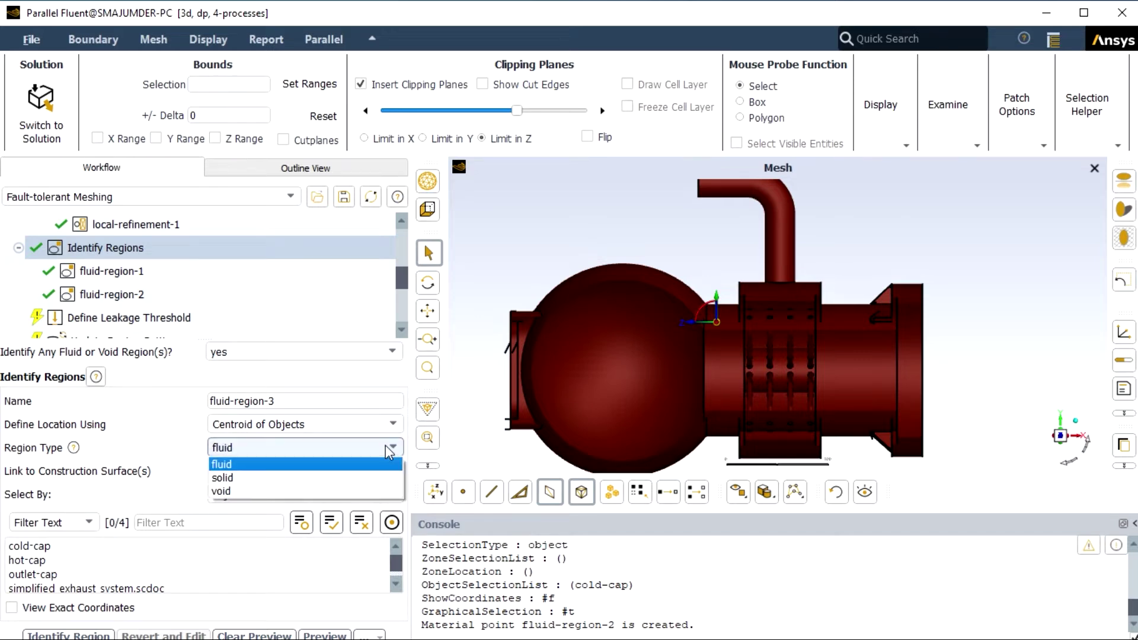
pyautogui.click(285, 491)
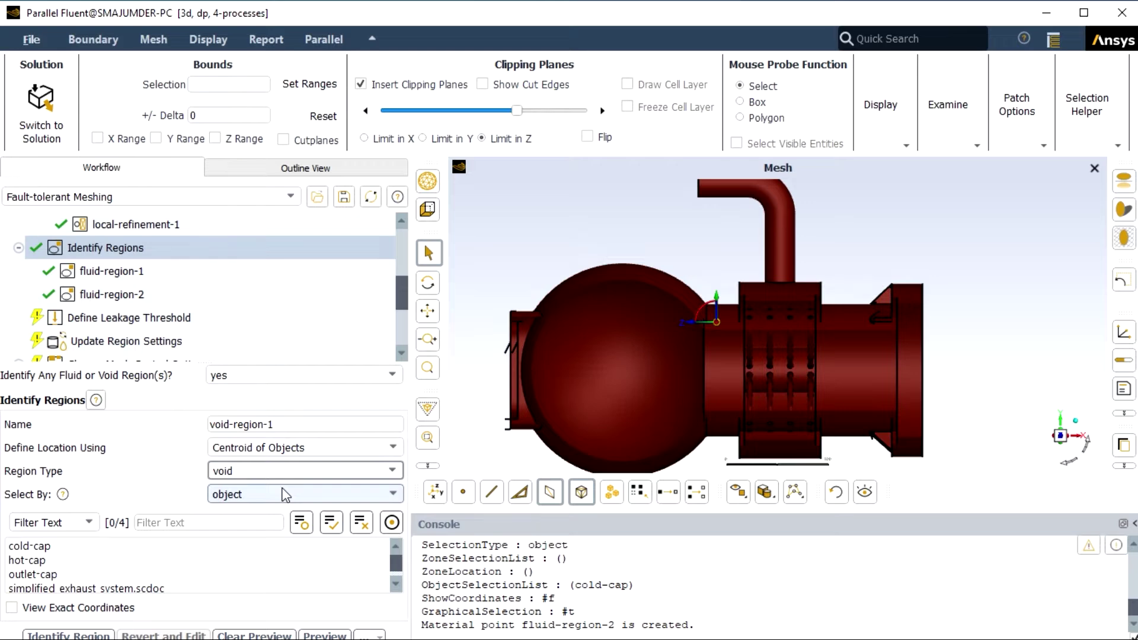
pyautogui.click(123, 588)
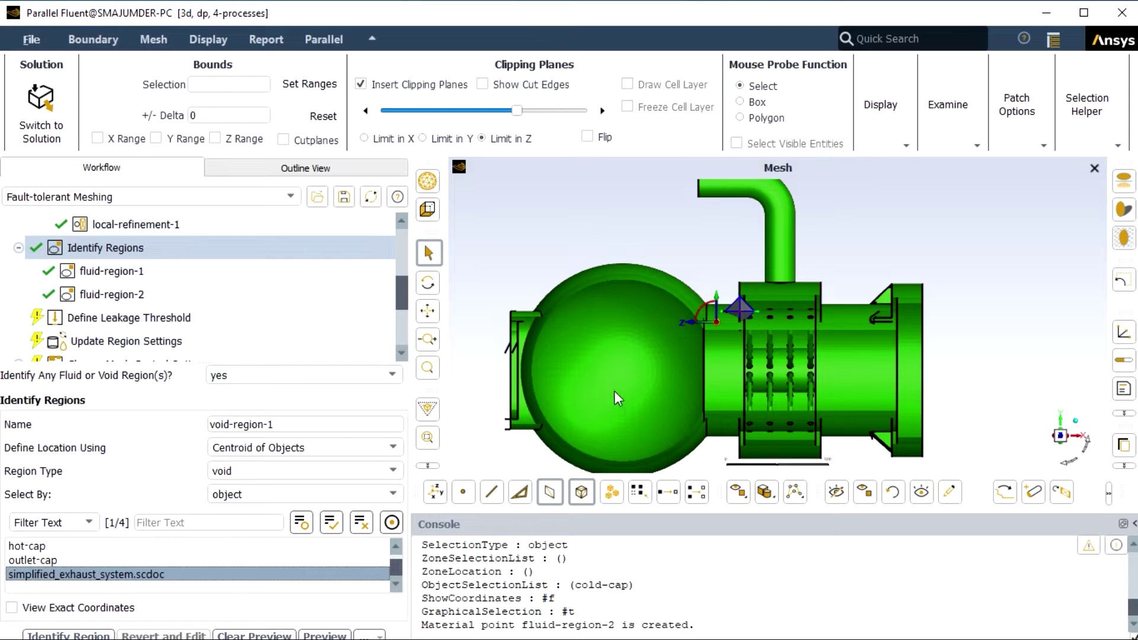
pyautogui.click(392, 448)
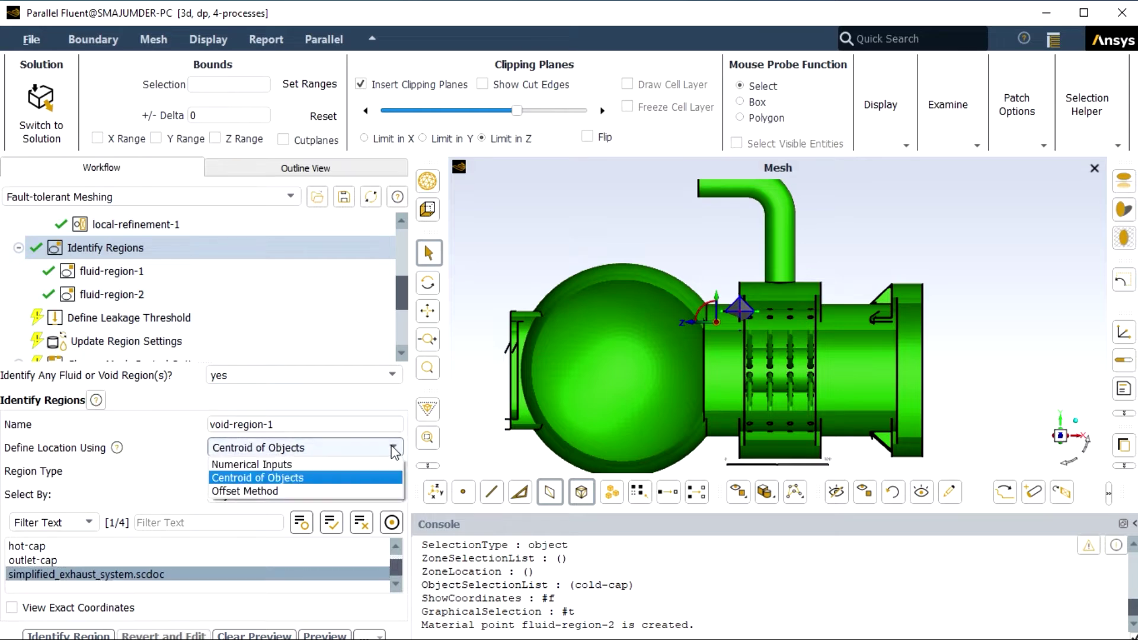
pyautogui.click(324, 489)
# Step: Offset the void region's point by -30 in X and 50 in Y, outside the exhaust body, and identify the region
pyautogui.click(221, 563)
pyautogui.click(213, 583)
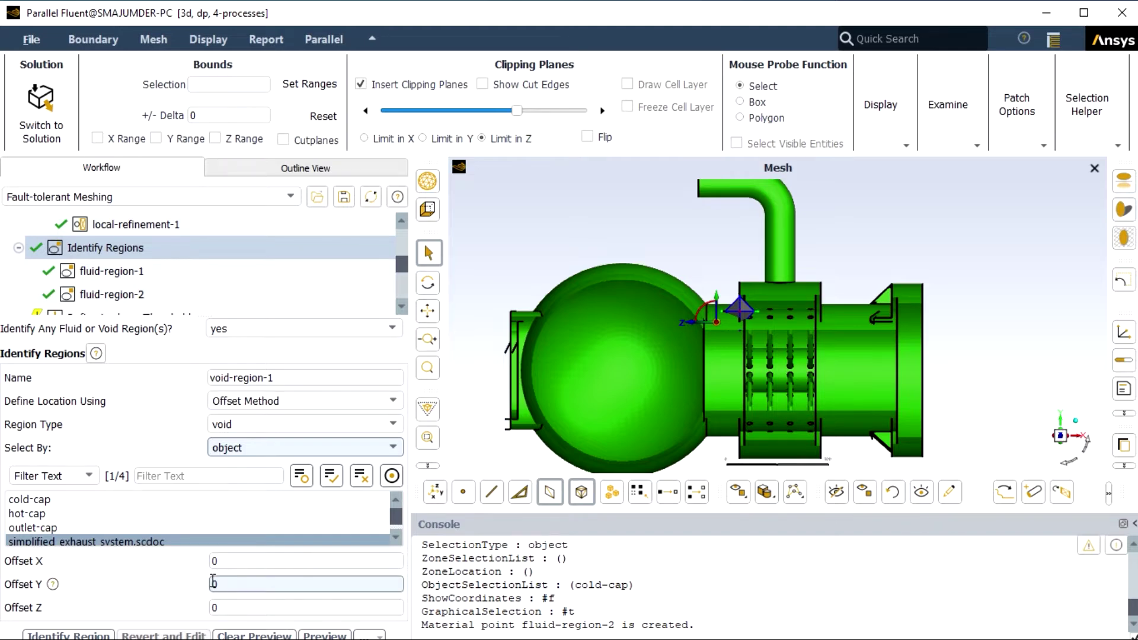
pyautogui.write('5')
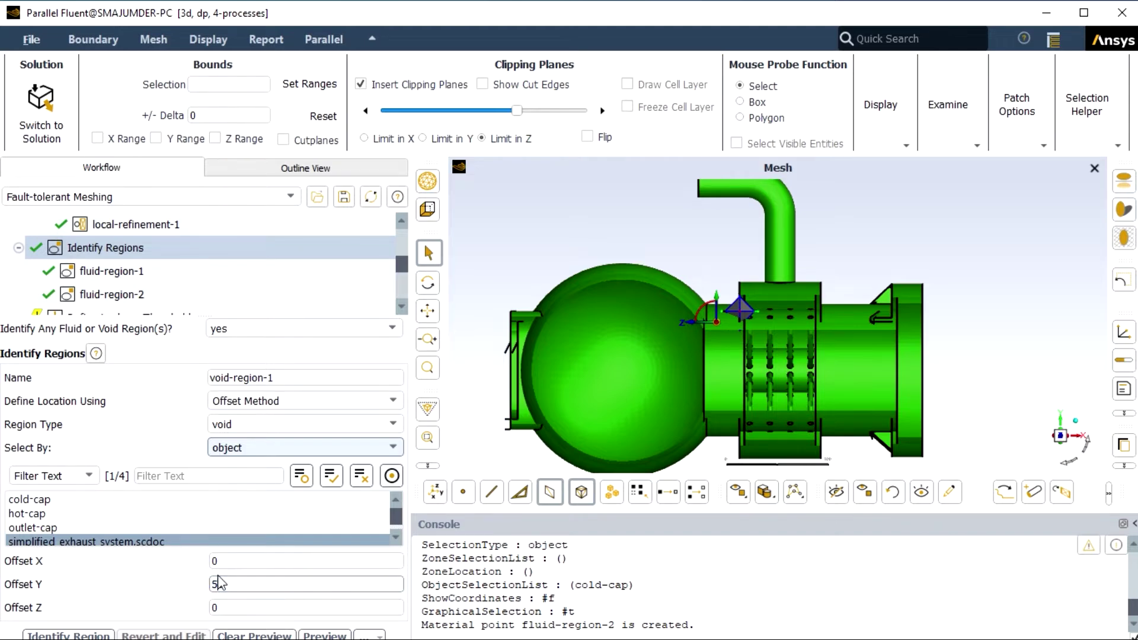
pyautogui.write('0')
pyautogui.click(215, 559)
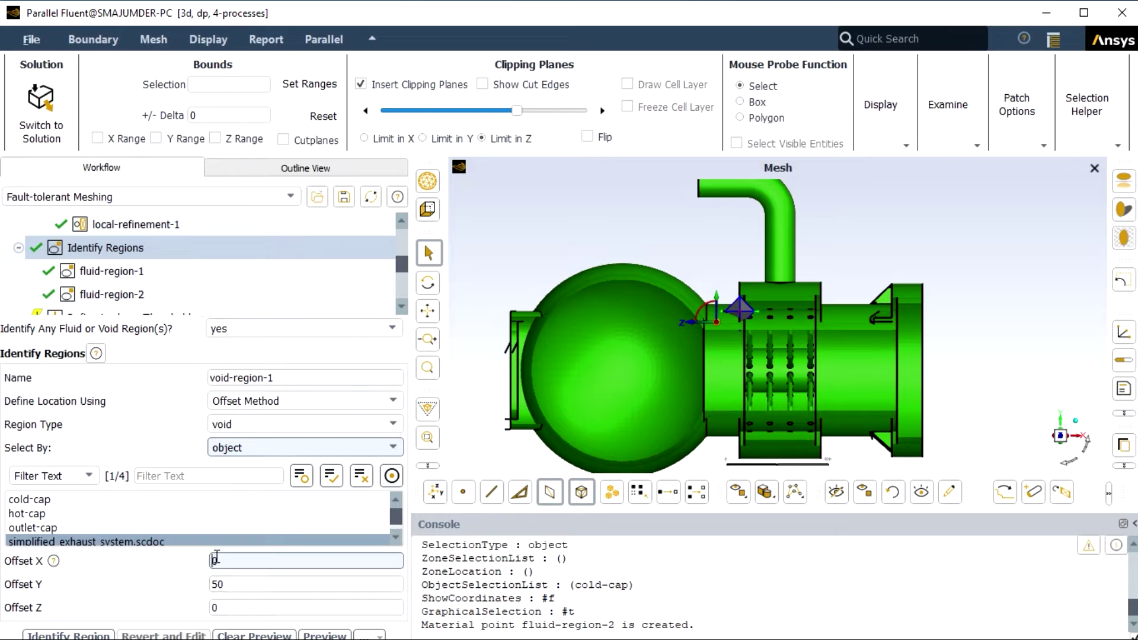
pyautogui.write('-5')
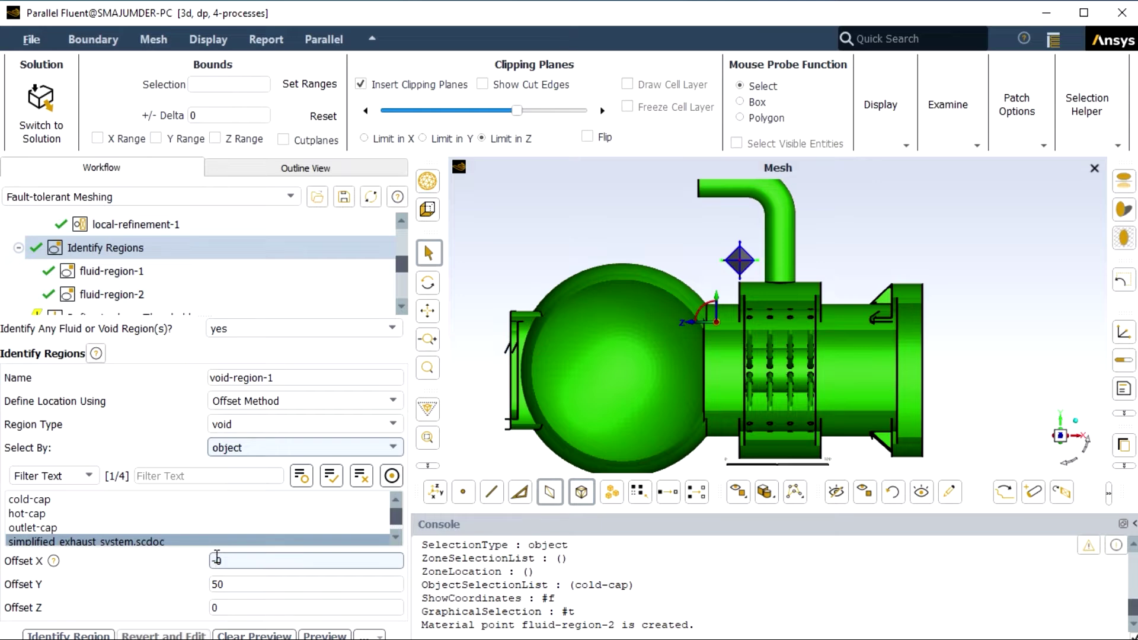
pyautogui.write('0')
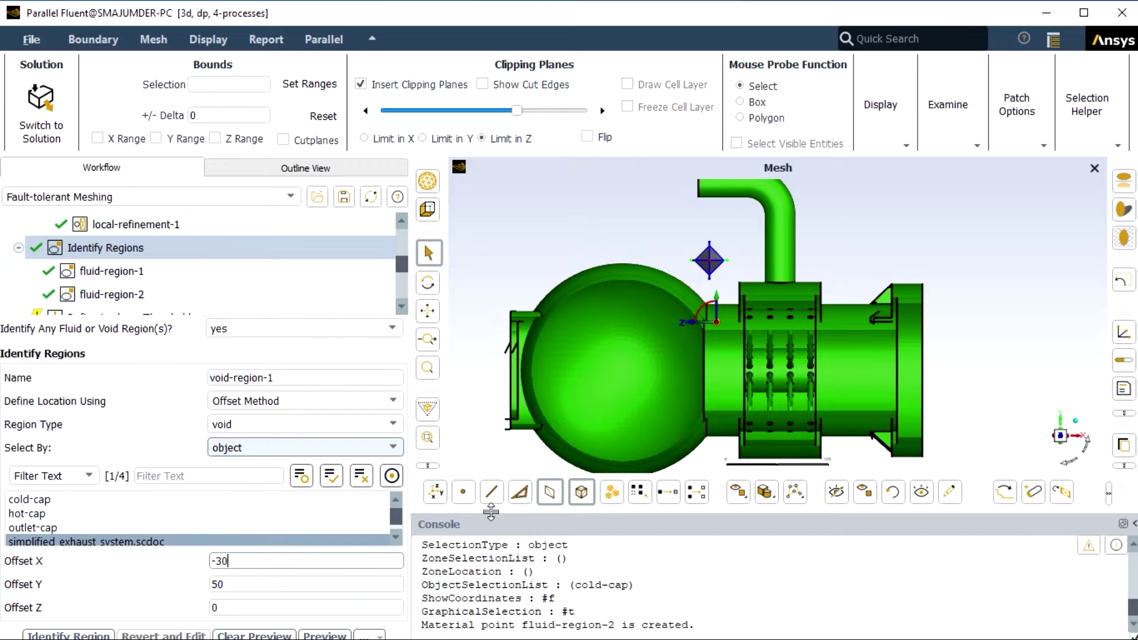
pyautogui.click(99, 634)
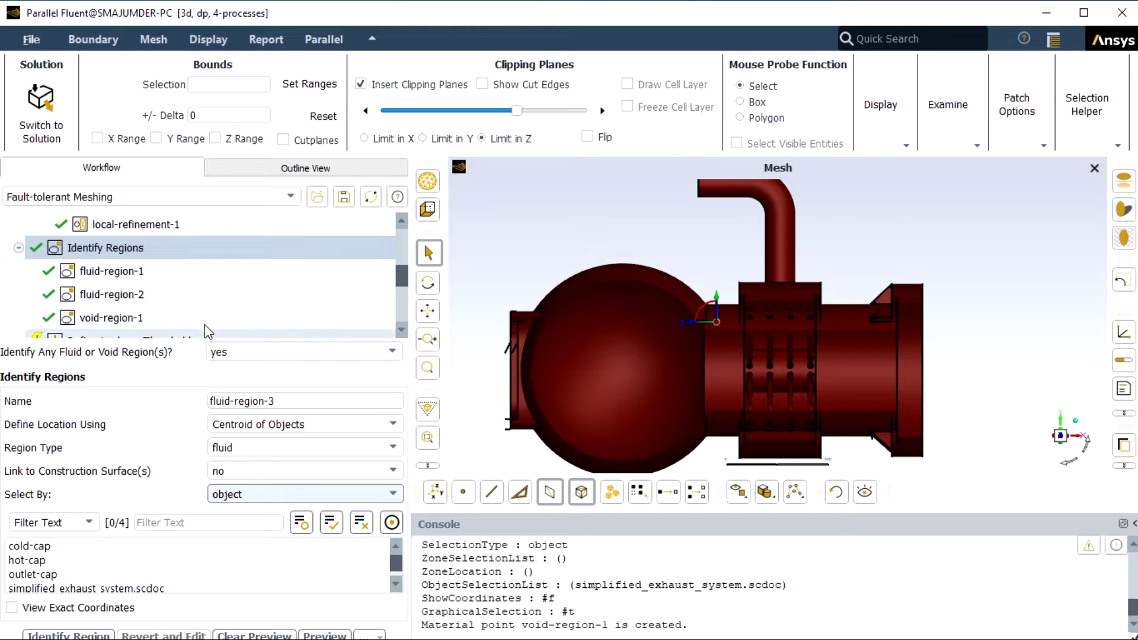
pyautogui.scroll(-1, 211, 320)
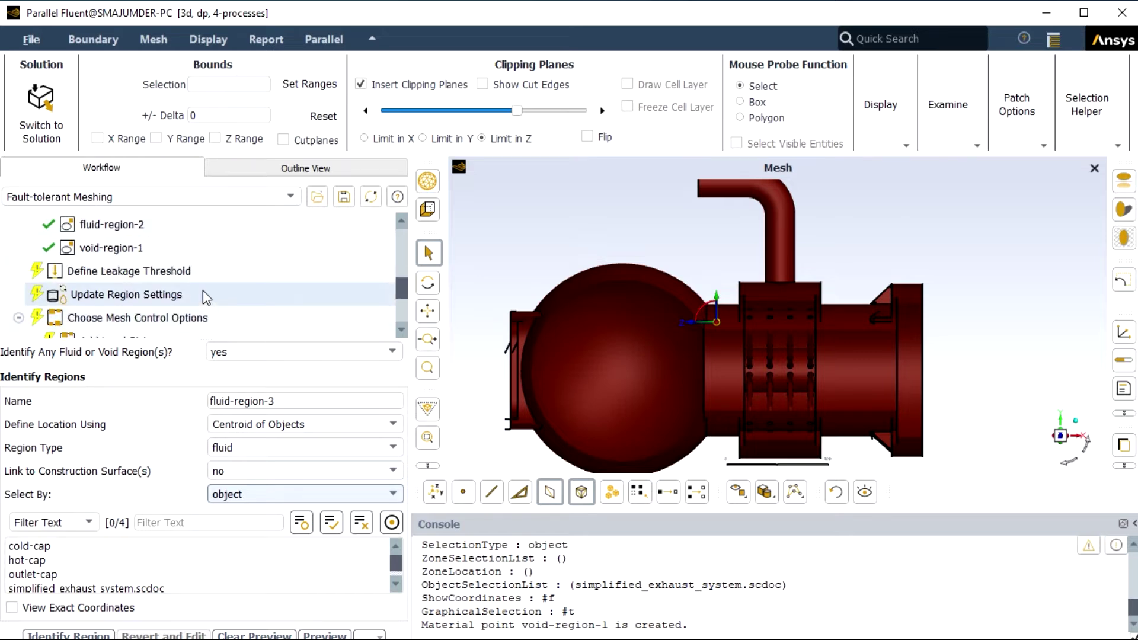
# Step: Define a leakage threshold that closes leakages in fluid-region-2, with a maximum leakage size of 6.4
pyautogui.click(196, 267)
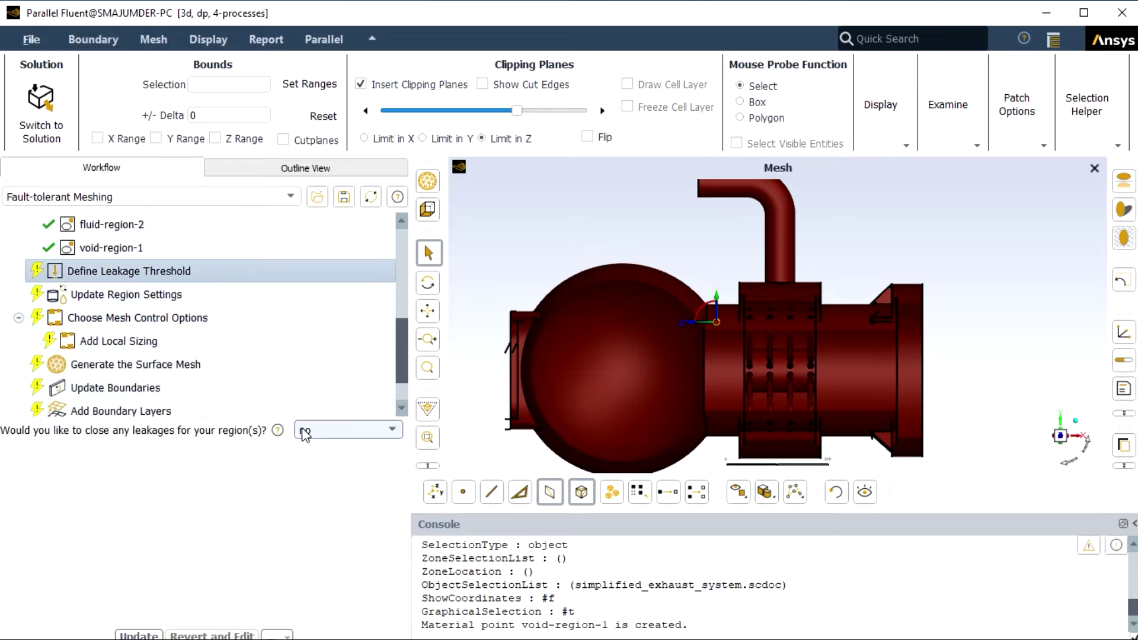
pyautogui.click(384, 427)
pyautogui.click(357, 444)
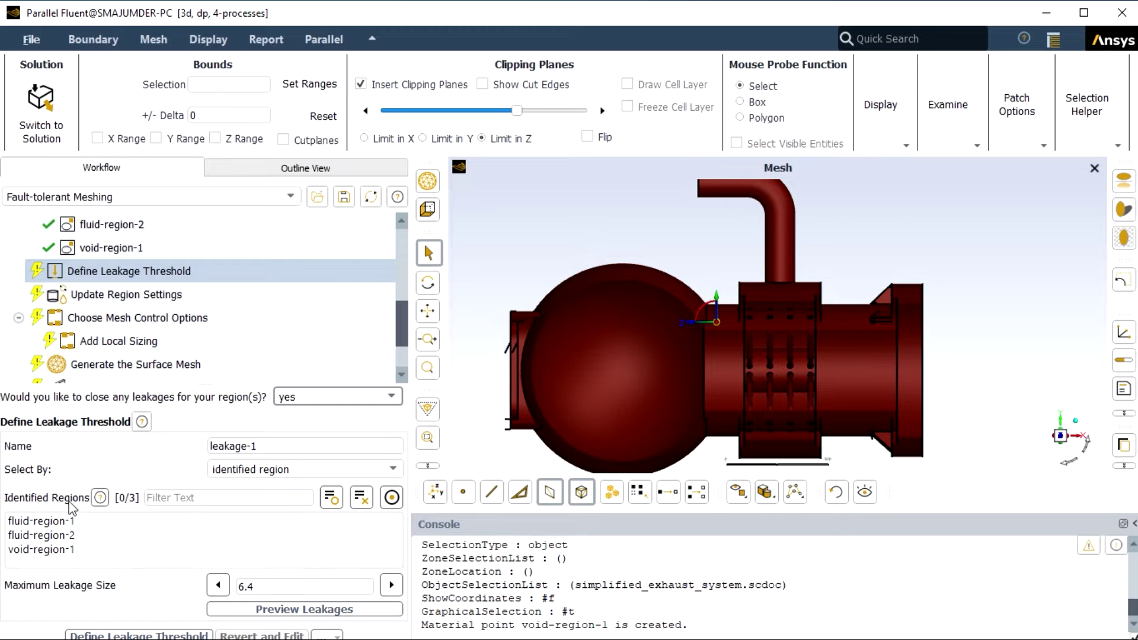
pyautogui.click(64, 536)
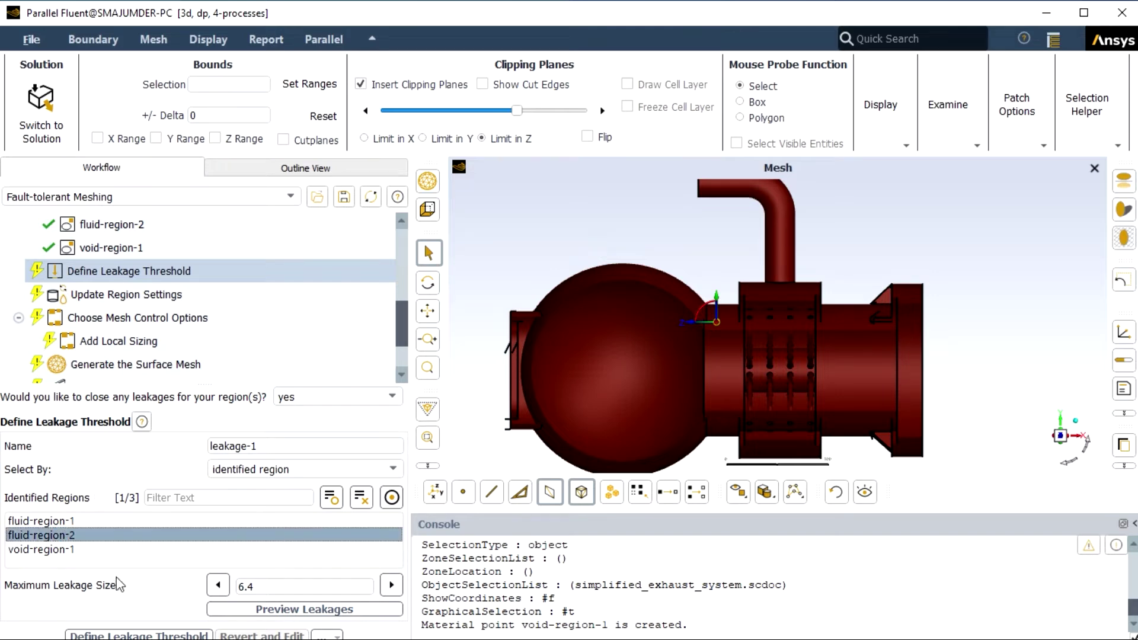
pyautogui.click(138, 635)
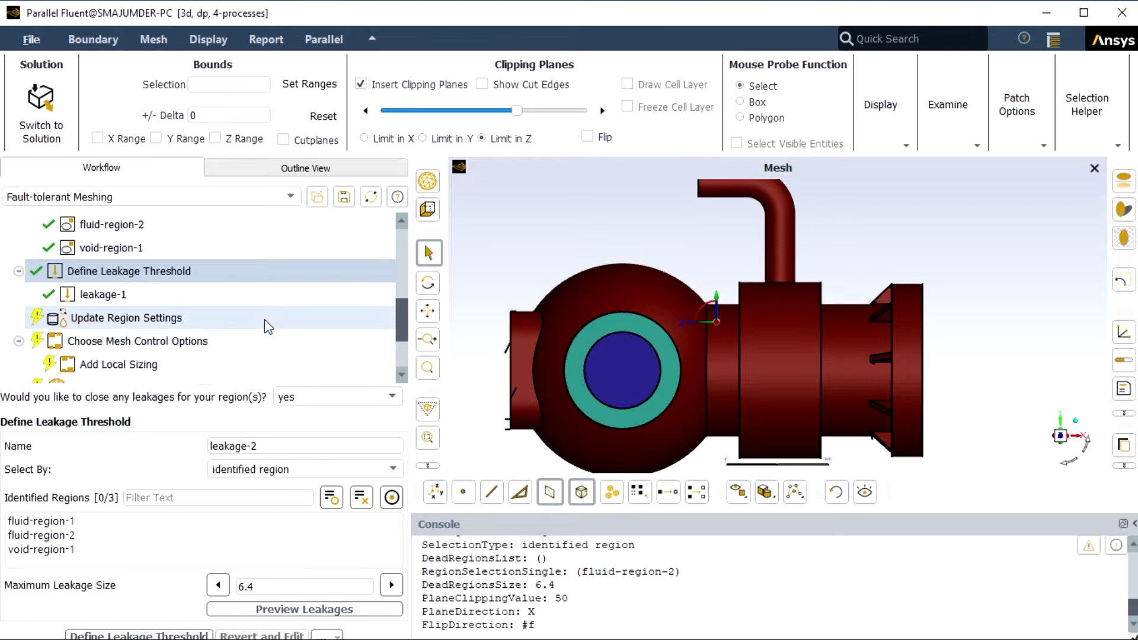
# Step: Change the region type of simplified_exhaust_system.scdoc to solid in the region settings
pyautogui.scroll(-1, 265, 321)
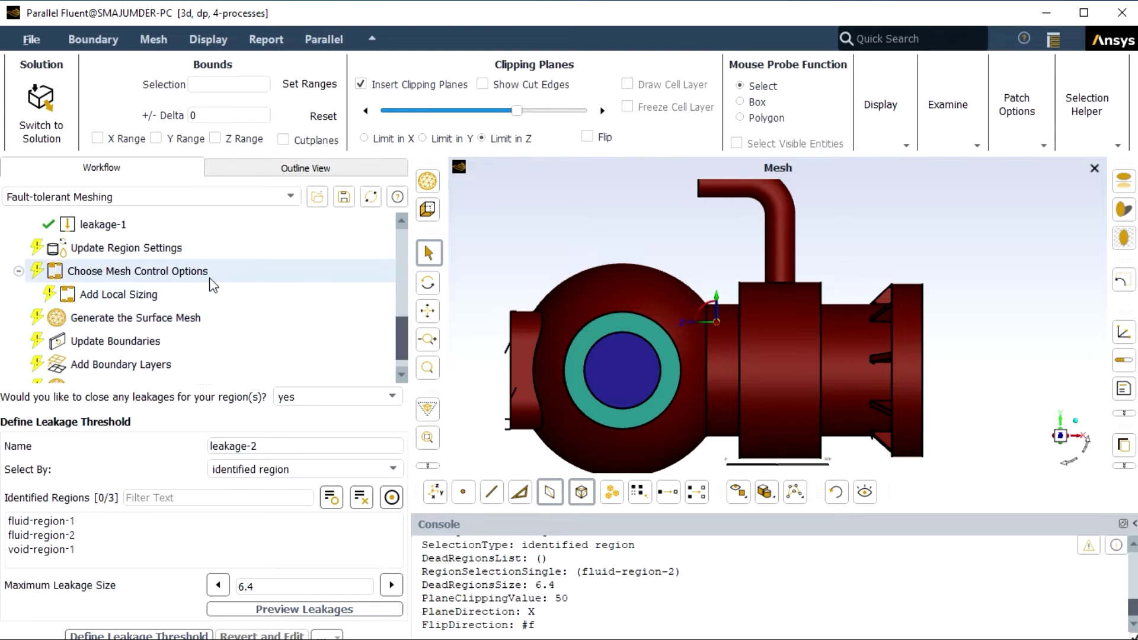
pyautogui.click(203, 249)
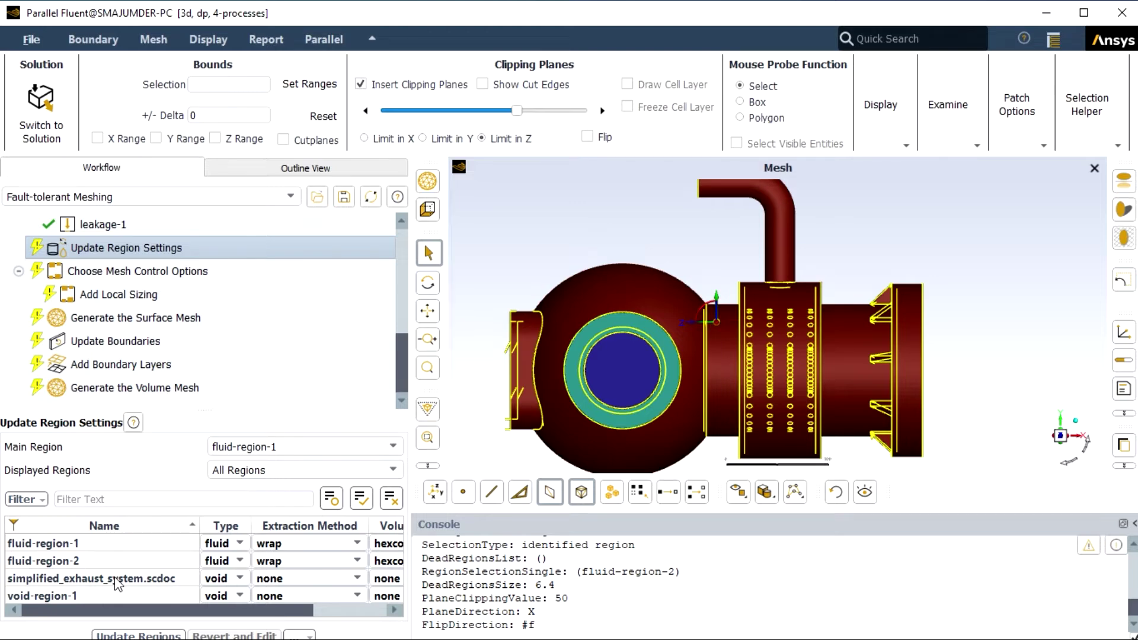
pyautogui.click(240, 578)
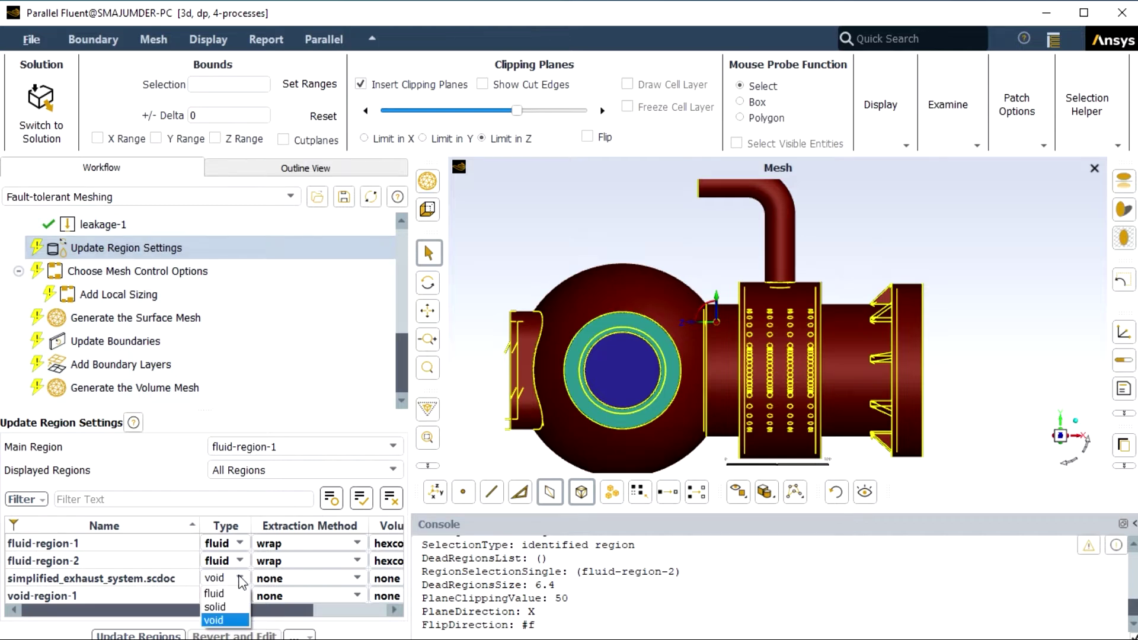
pyautogui.click(225, 607)
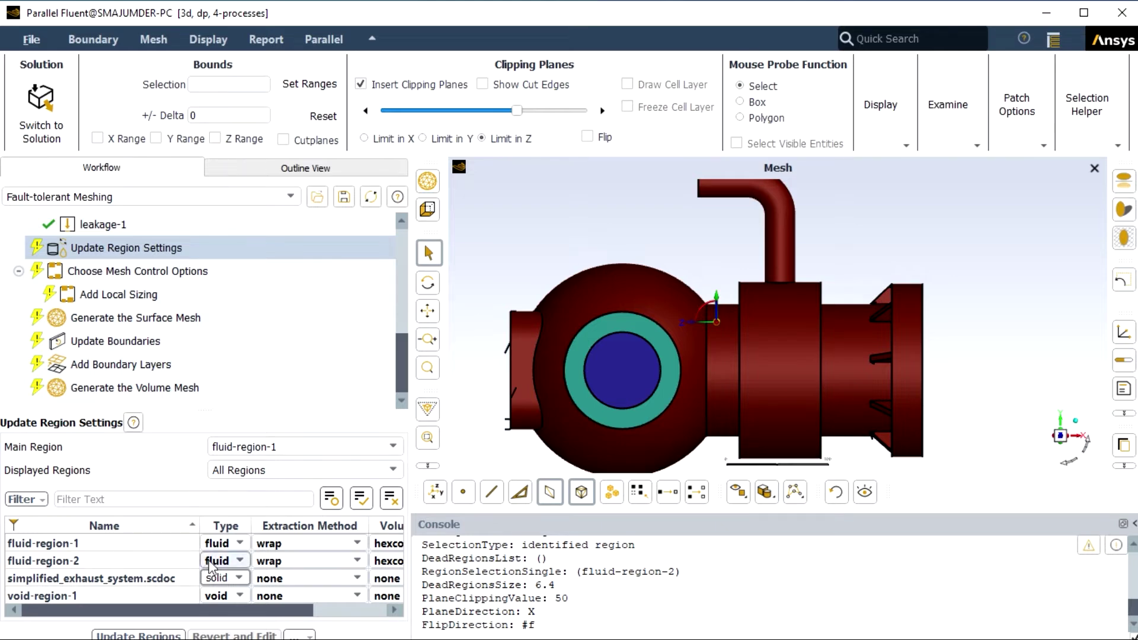
# Step: Set the volume fill of fluid-region-1, fluid-region-2 and simplified_exhaust_system.scdoc to poly-hexcore, and update the regions
pyautogui.click(397, 546)
pyautogui.click(395, 598)
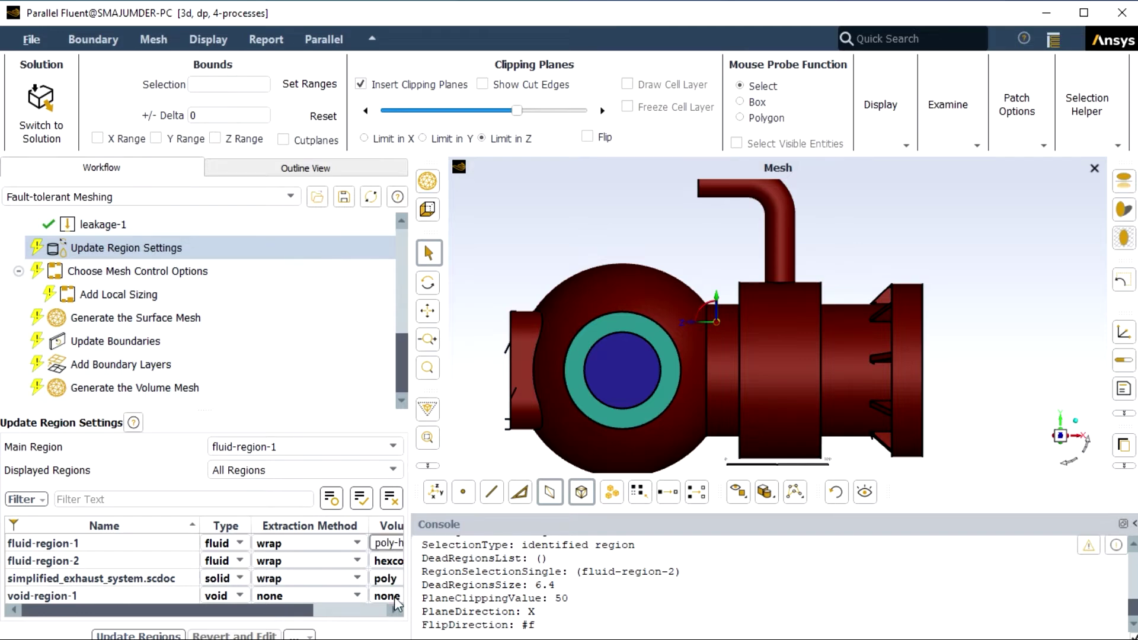
pyautogui.click(398, 560)
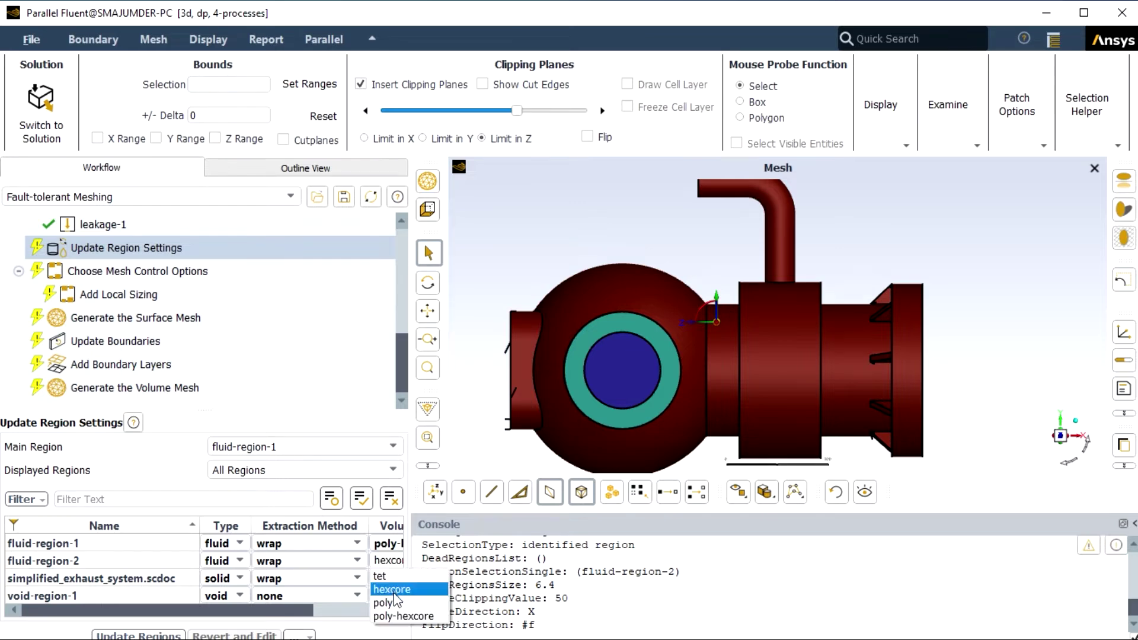
pyautogui.click(397, 615)
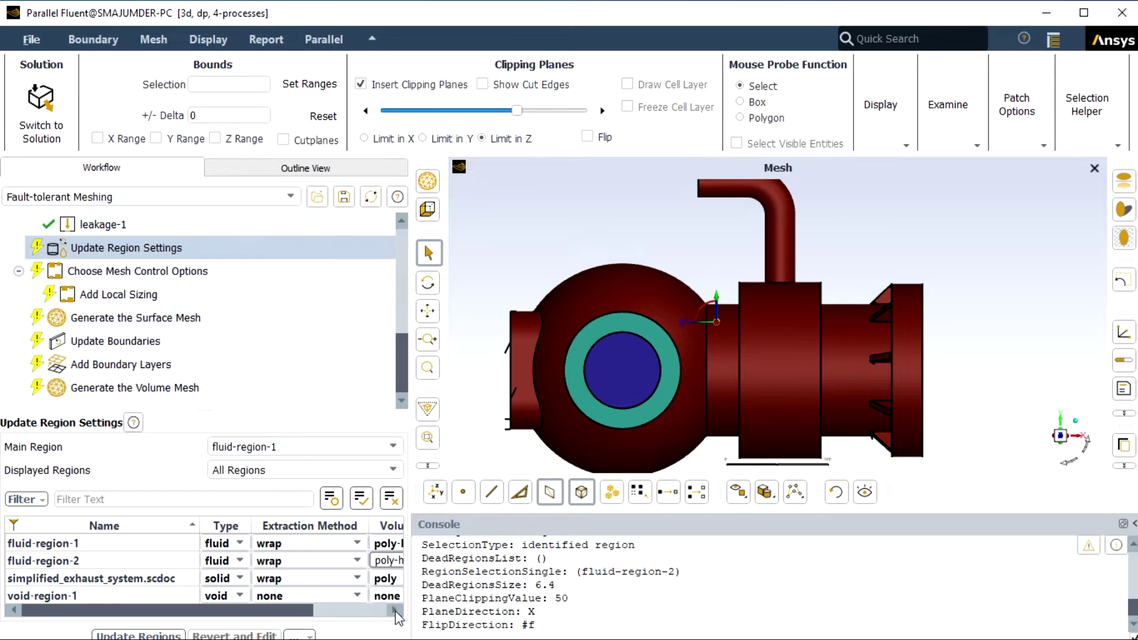
pyautogui.click(400, 578)
pyautogui.click(403, 562)
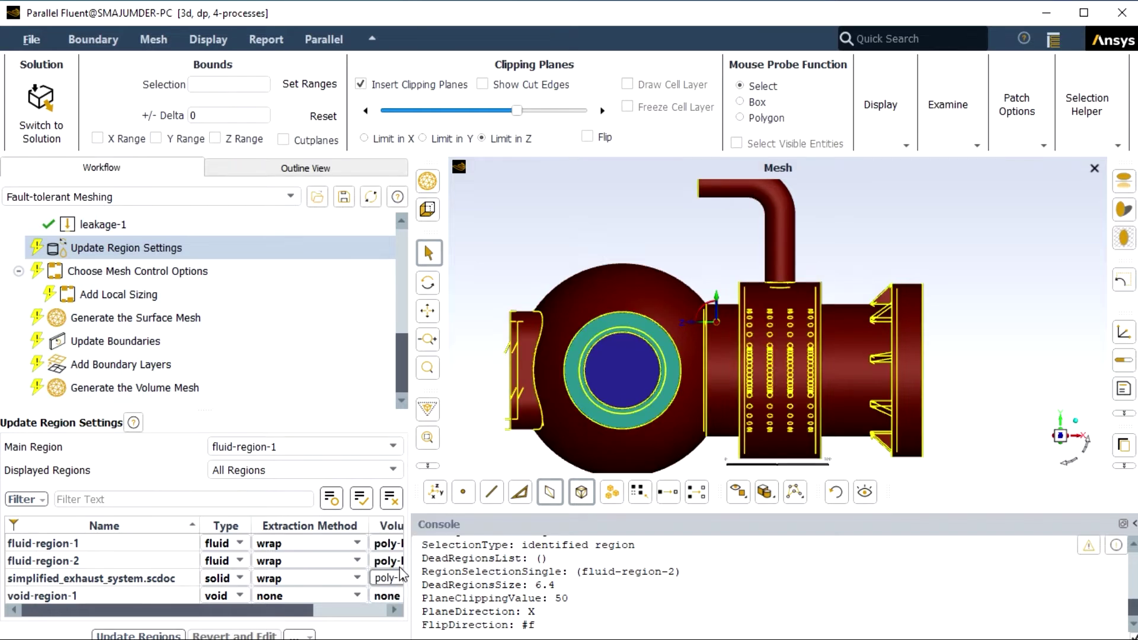
pyautogui.moveTo(407, 470); pyautogui.dragTo(465, 470)
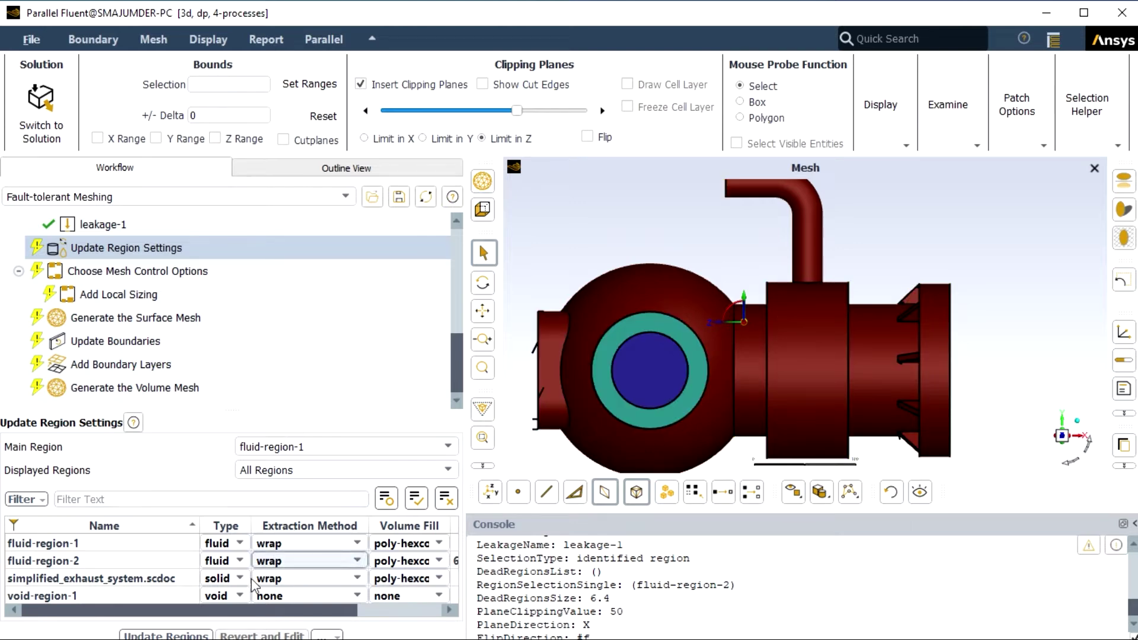
pyautogui.click(196, 634)
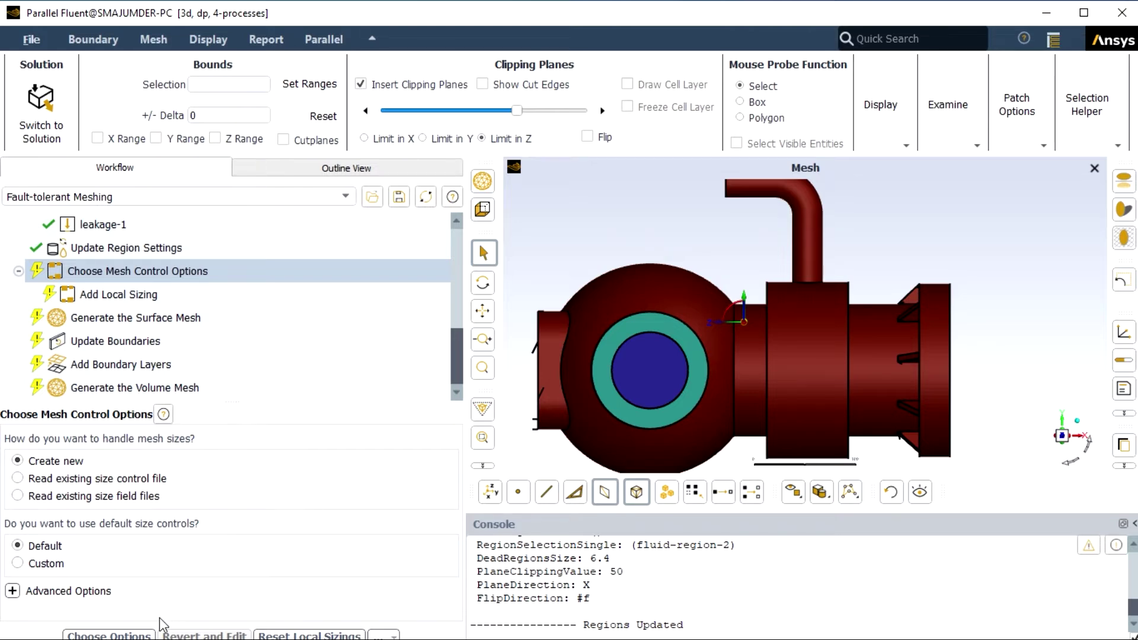
# Step: Accept the default mesh size controls and generate the surface mesh with Separate Contact Pairs set to Yes
pyautogui.click(139, 634)
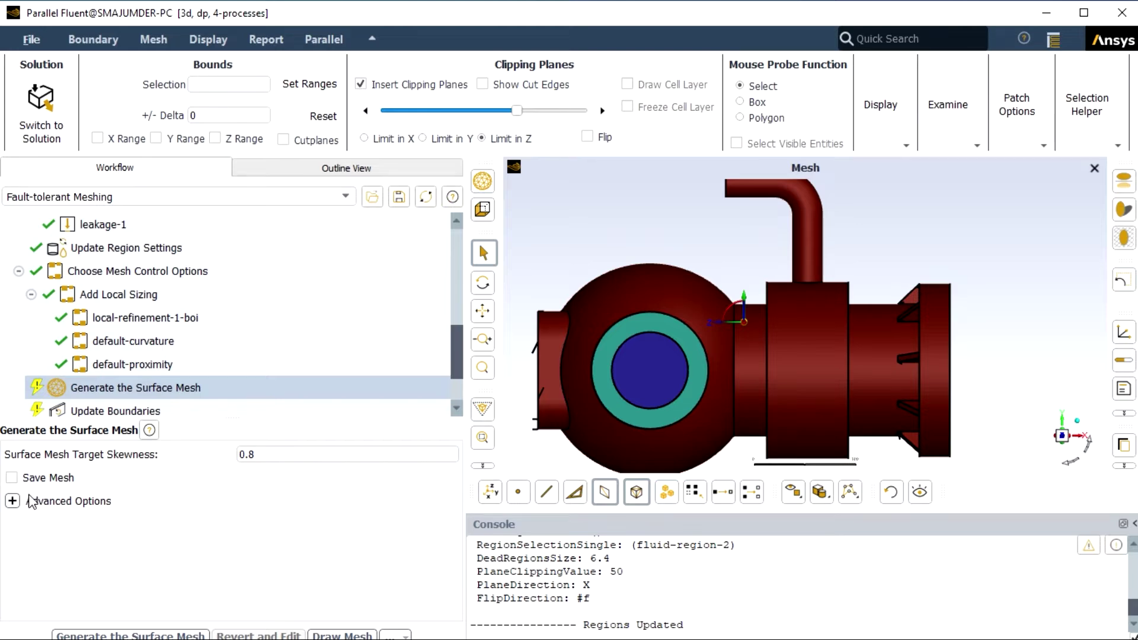
pyautogui.click(13, 501)
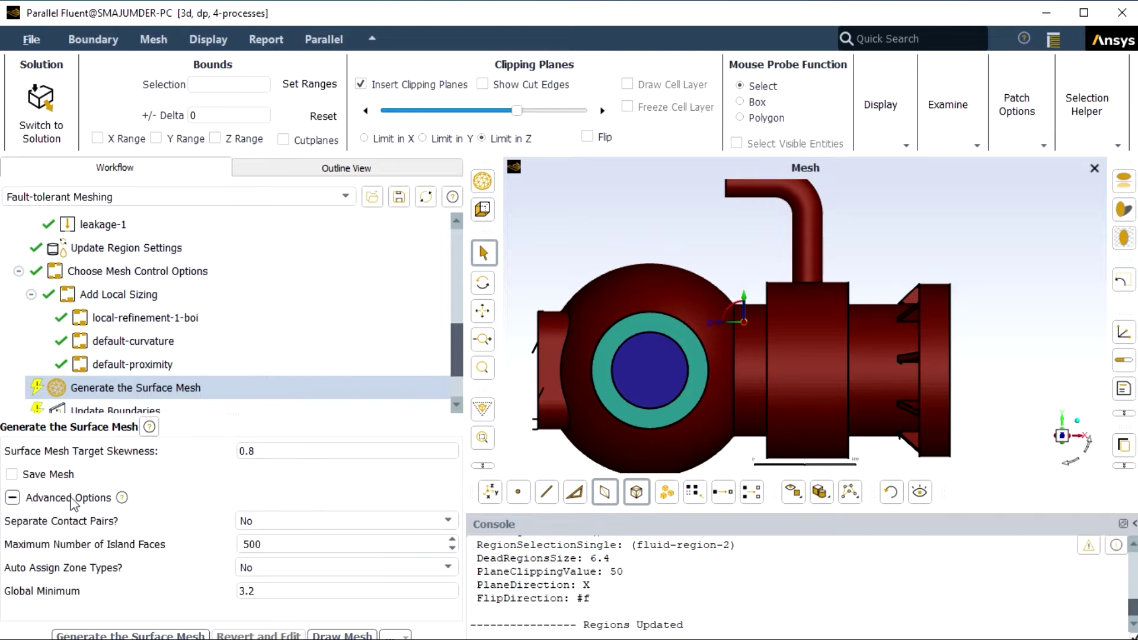
pyautogui.click(257, 522)
pyautogui.click(264, 551)
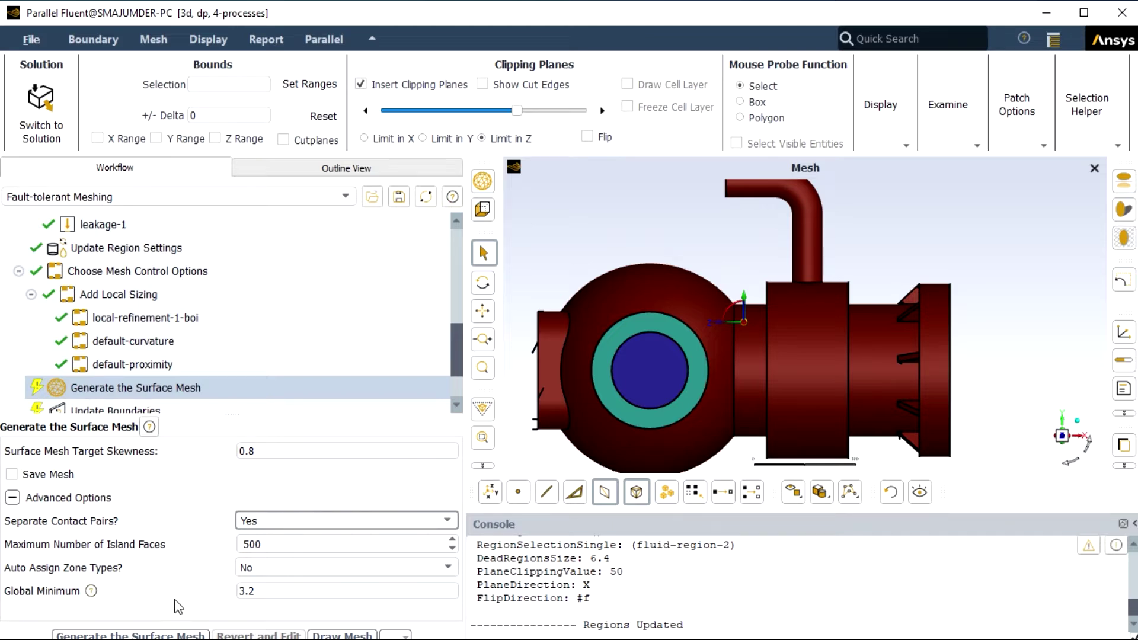
pyautogui.click(145, 629)
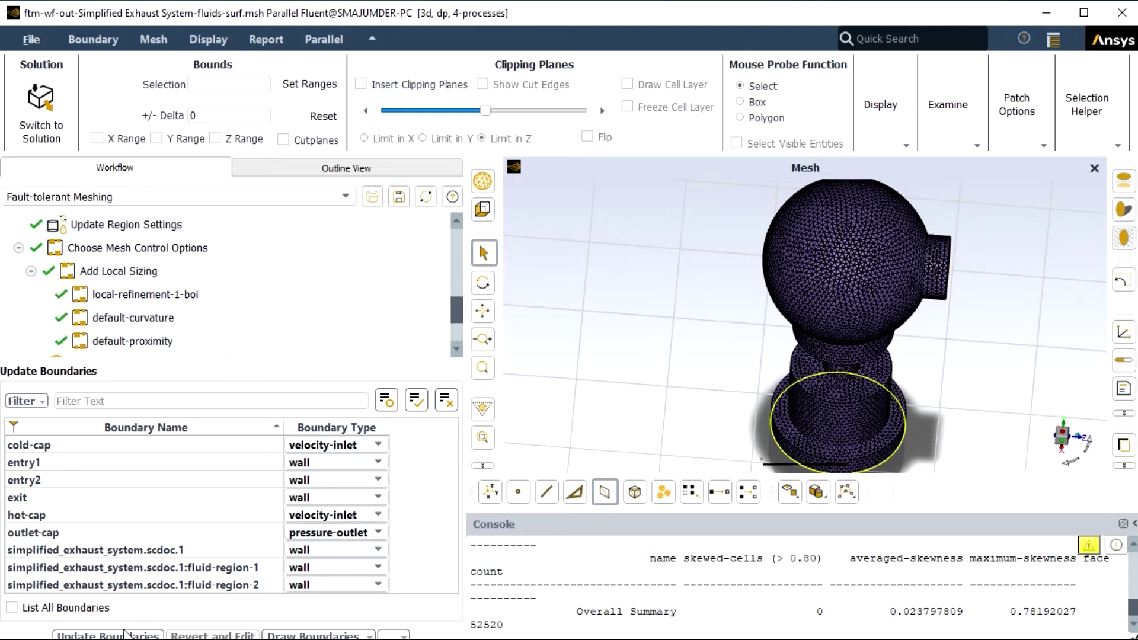
# Step: Update the boundaries with their assigned types and add aspect-ratio boundary layers with 2 layers in the fluid regions
pyautogui.click(126, 634)
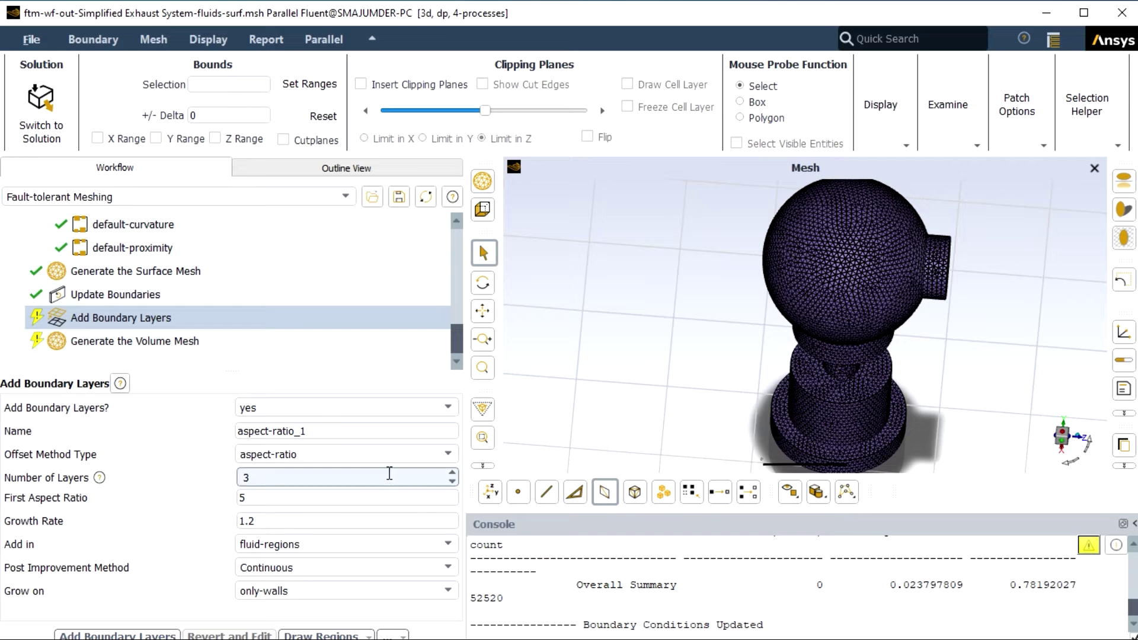
pyautogui.click(452, 482)
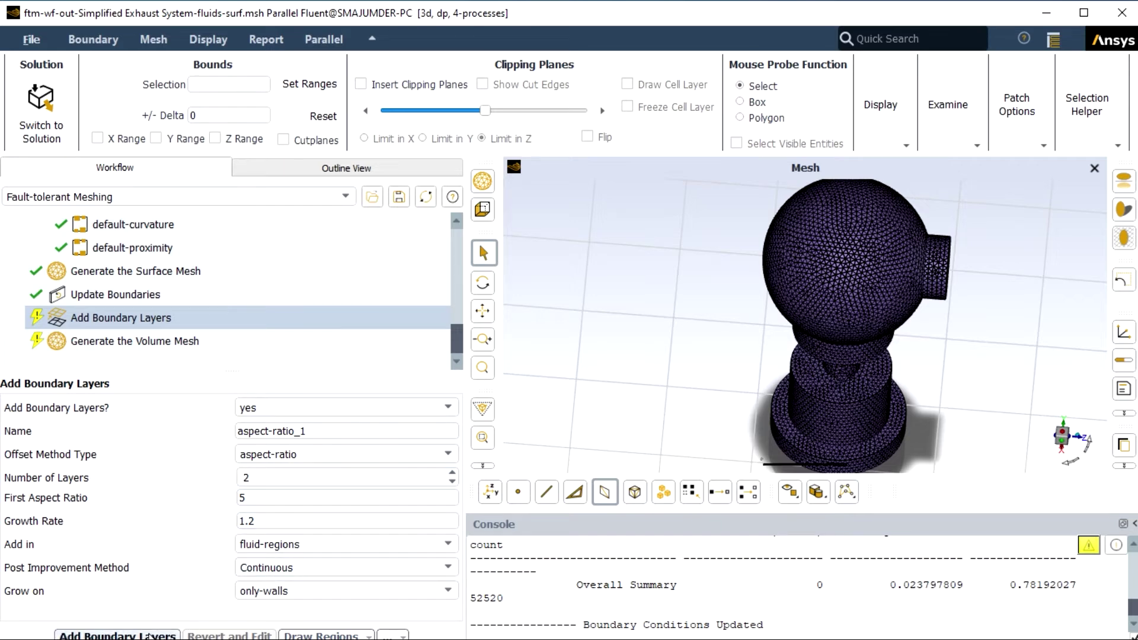
pyautogui.click(143, 634)
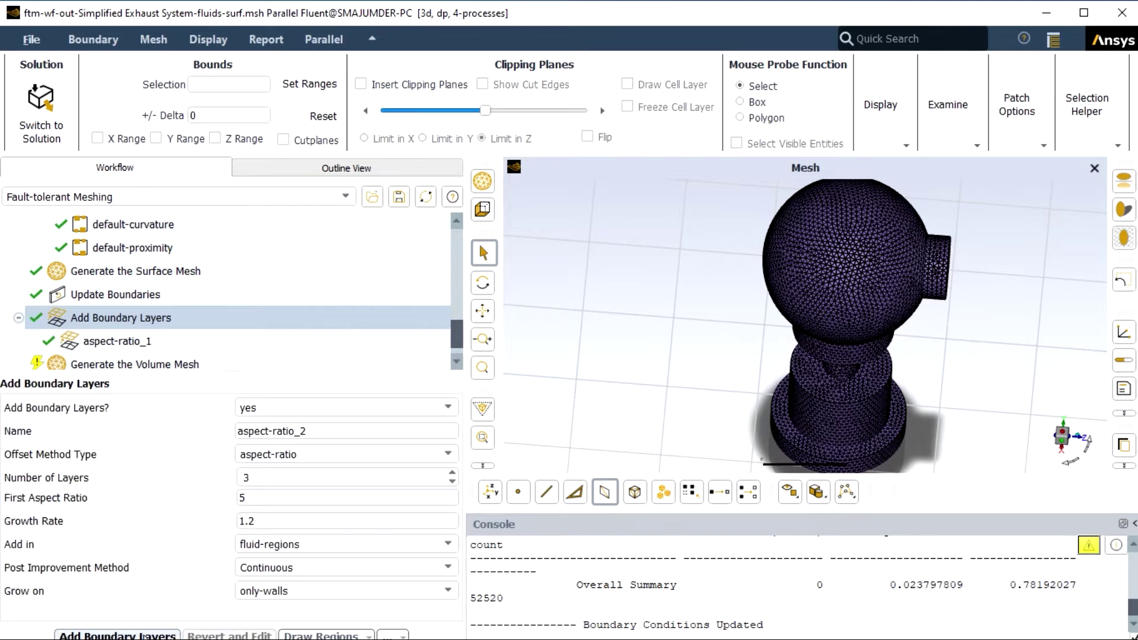
# Step: Generate the volume mesh with a quality improve limit of 0.04 and the default advanced options
pyautogui.click(215, 368)
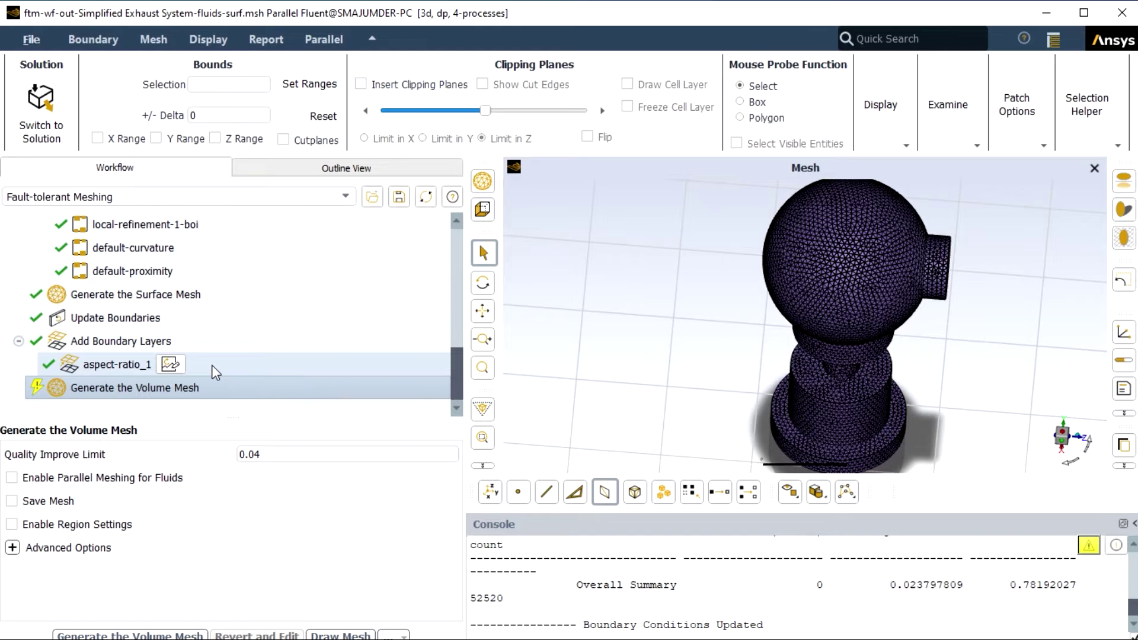
pyautogui.click(12, 548)
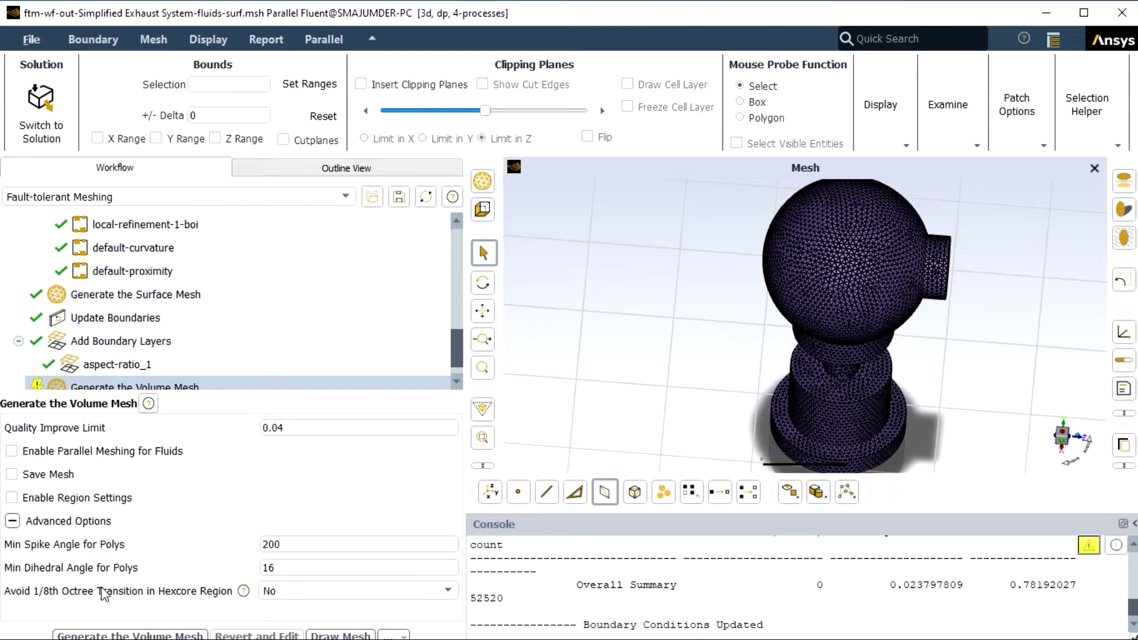
pyautogui.click(125, 635)
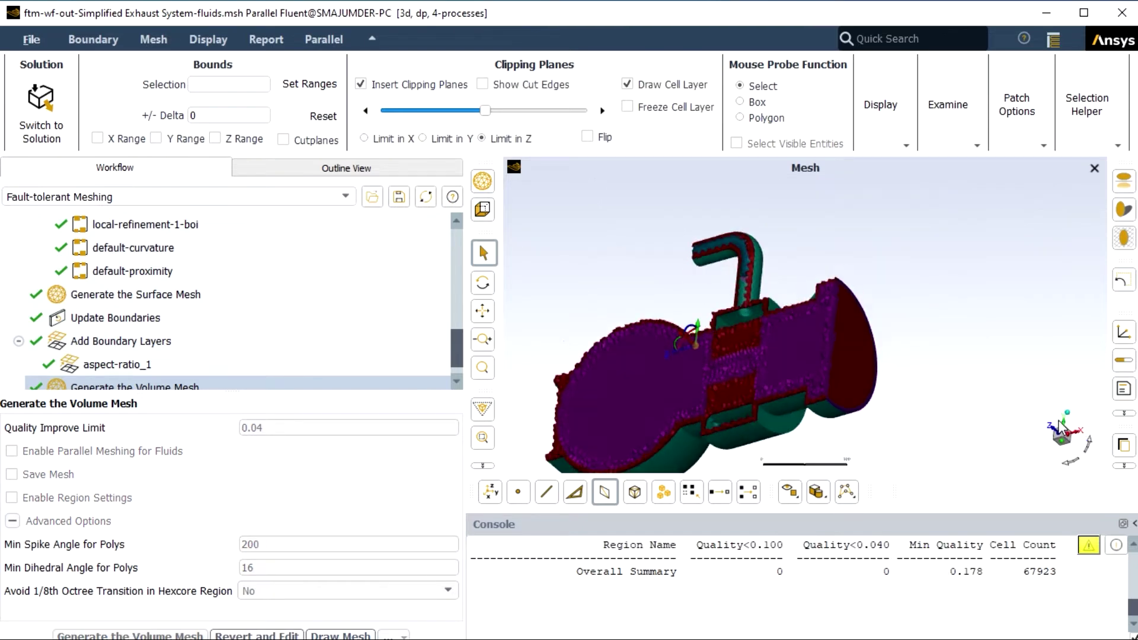
# Step: Inspect the volume mesh cells on the clipped section, and view the whole outer surface with the clipping plane turned off
pyautogui.scroll(5, 915, 459)
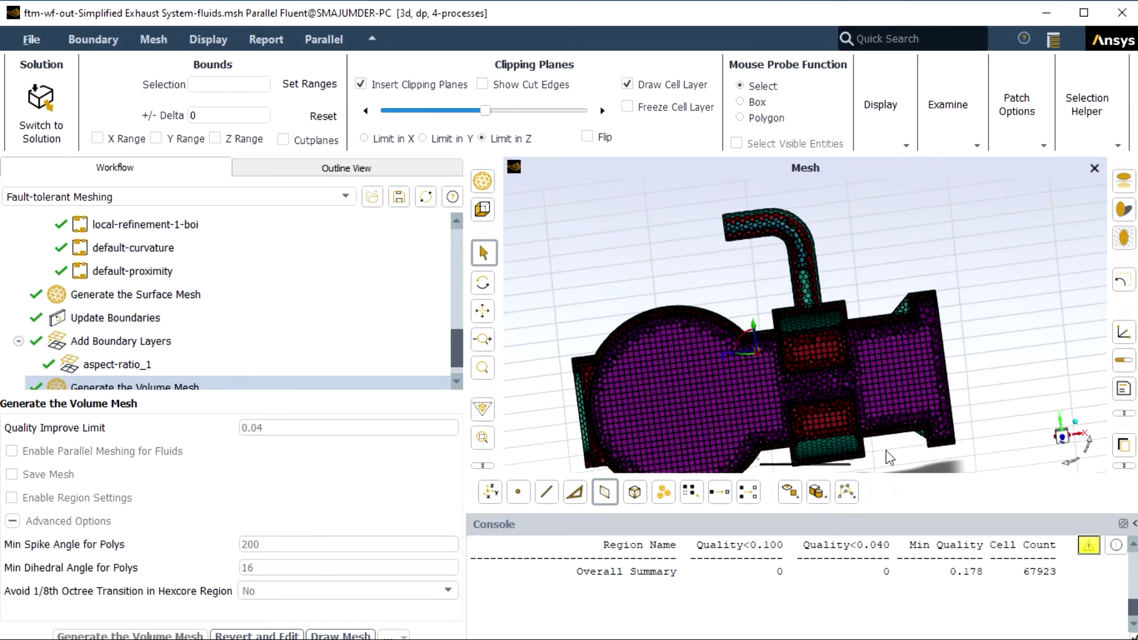
pyautogui.scroll(-2, 836, 459)
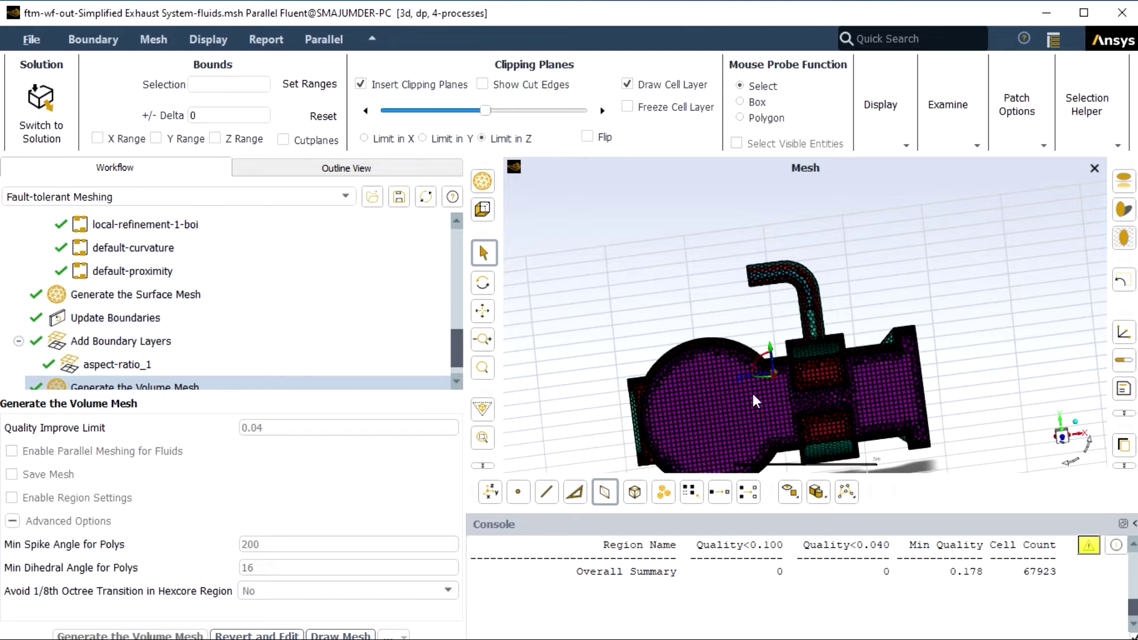
pyautogui.scroll(5, 716, 309)
pyautogui.scroll(3, 715, 307)
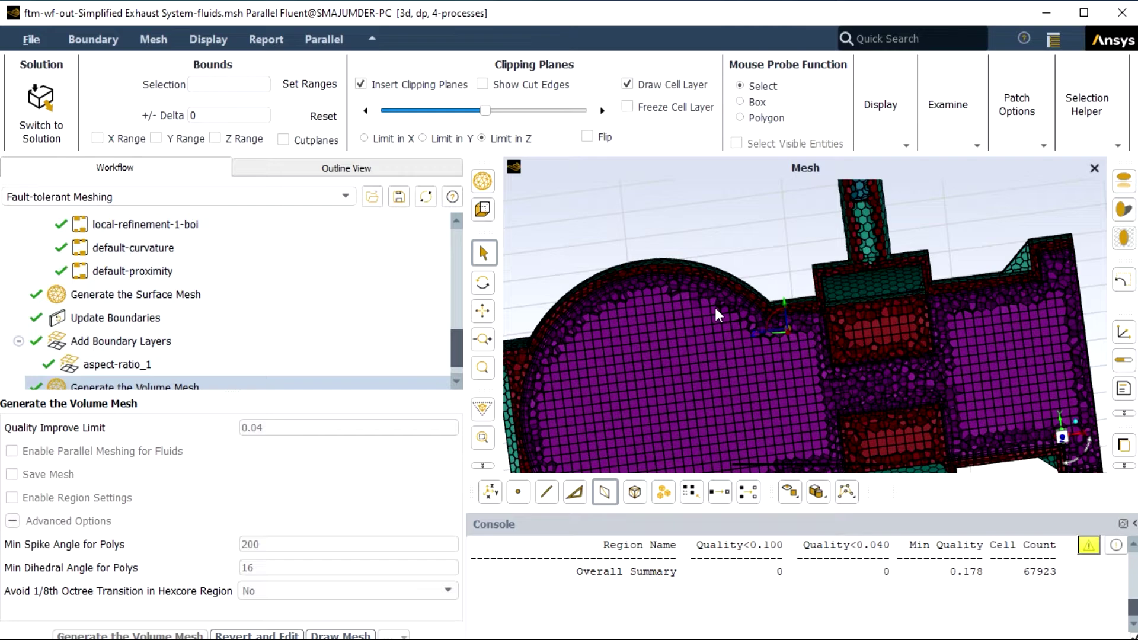
pyautogui.scroll(-2, 714, 307)
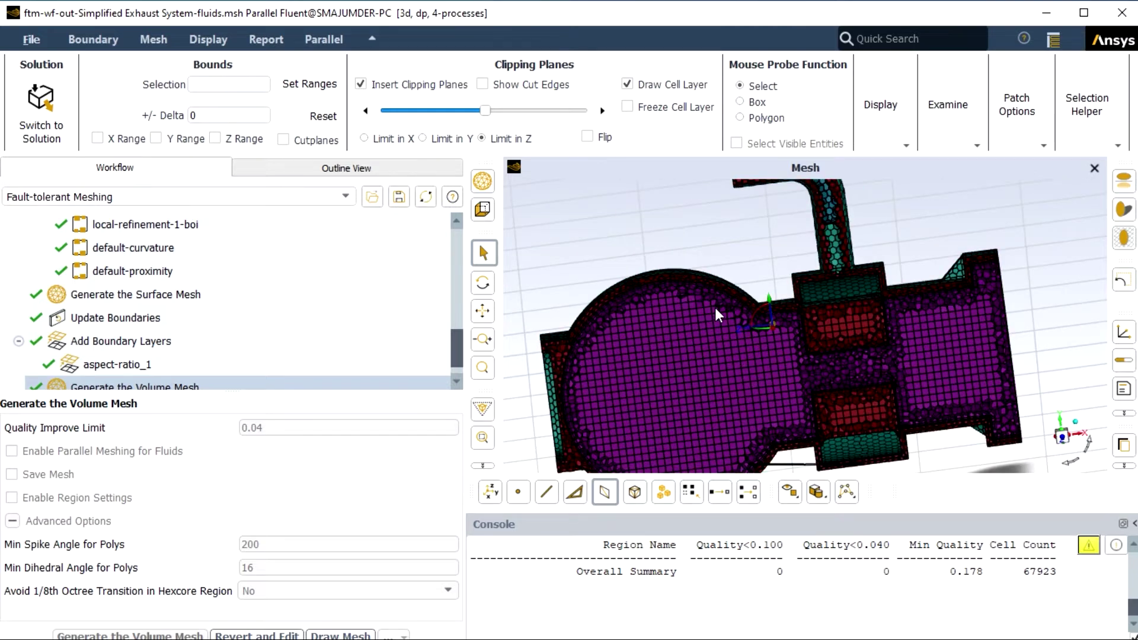
pyautogui.click(361, 85)
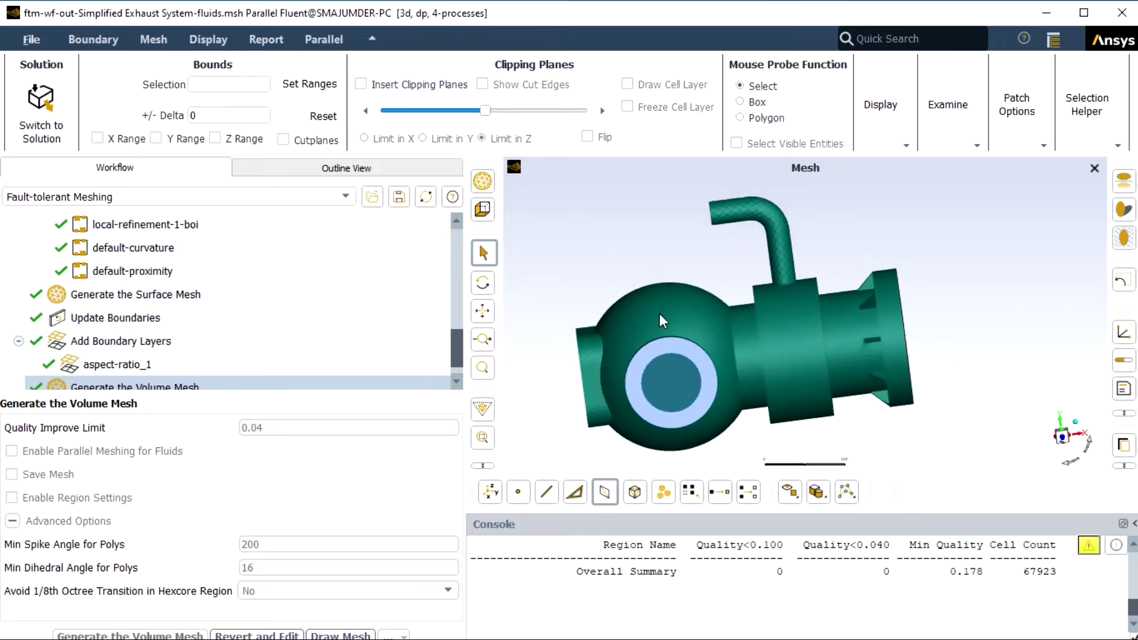
pyautogui.scroll(3, 729, 368)
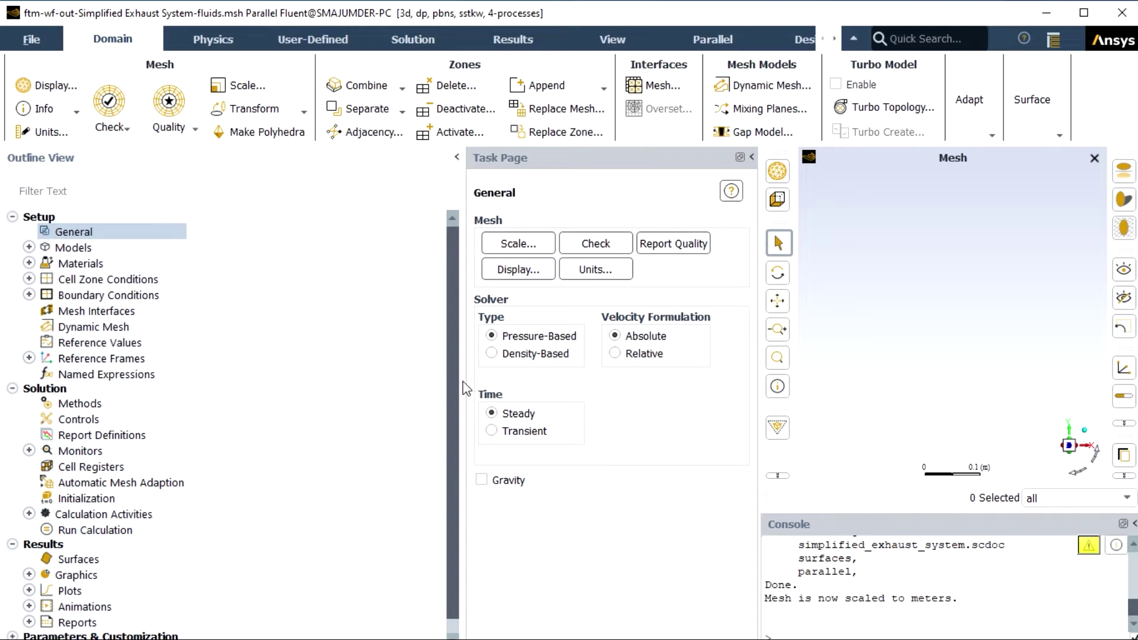
# Step: Narrow the outline area to enlarge the graphics view, and set the length unit to mm
pyautogui.moveTo(465, 377); pyautogui.dragTo(412, 394)
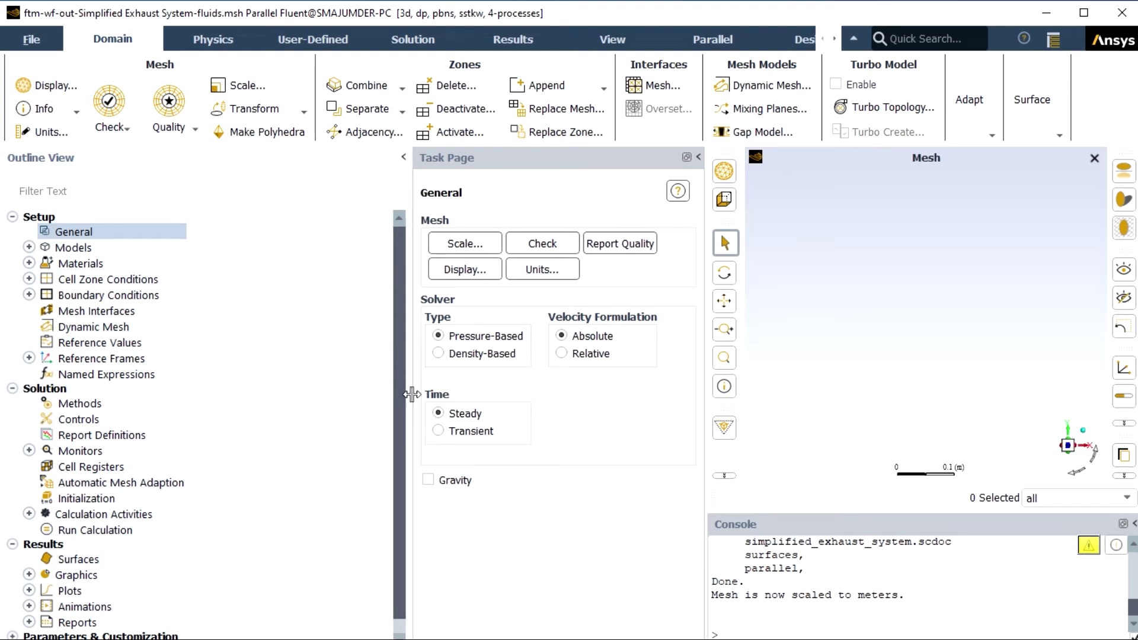
pyautogui.moveTo(399, 400); pyautogui.dragTo(373, 400)
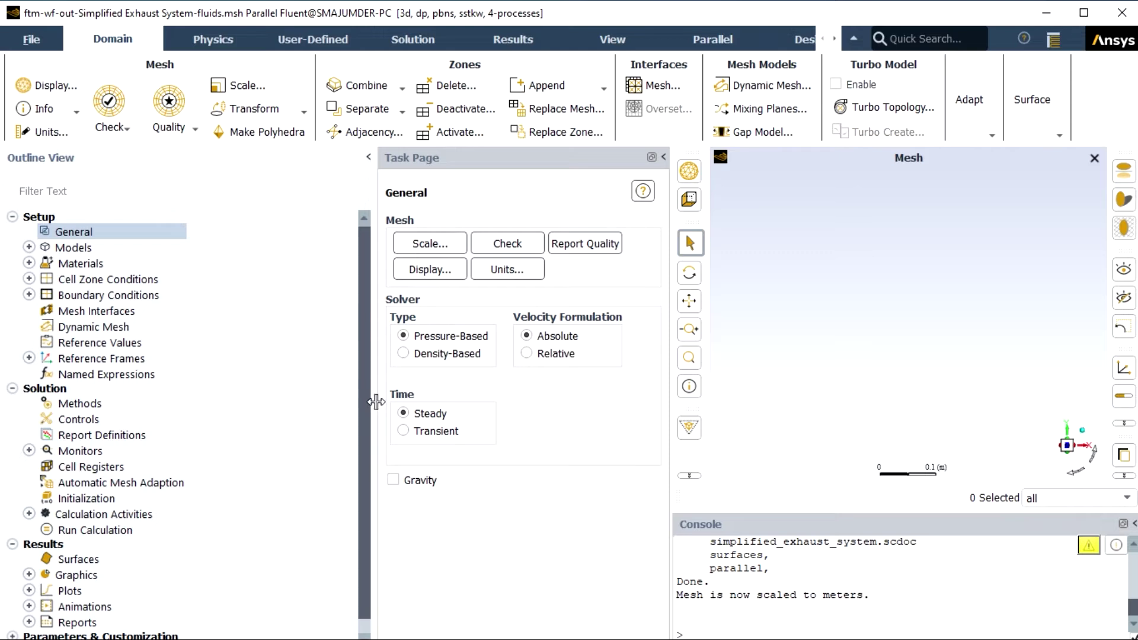
pyautogui.click(501, 271)
pyautogui.moveTo(583, 433); pyautogui.dragTo(584, 446)
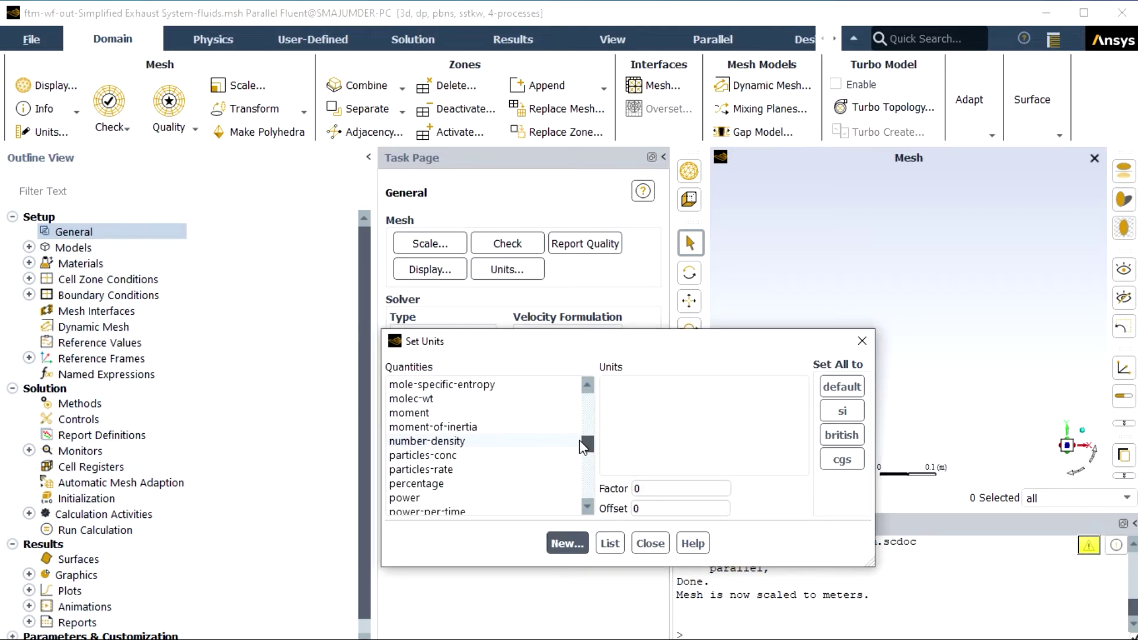
pyautogui.moveTo(578, 440); pyautogui.dragTo(579, 427)
pyautogui.click(404, 384)
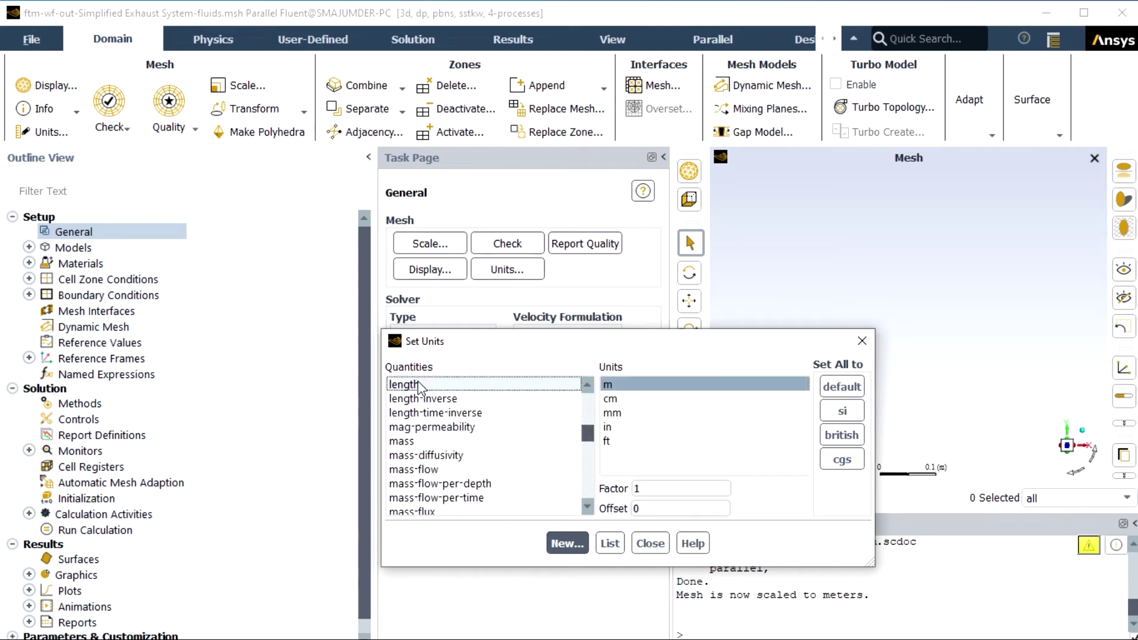
pyautogui.click(607, 414)
# Step: Set the temperature unit to C and close the unit settings
pyautogui.moveTo(585, 433); pyautogui.dragTo(545, 474)
pyautogui.click(448, 471)
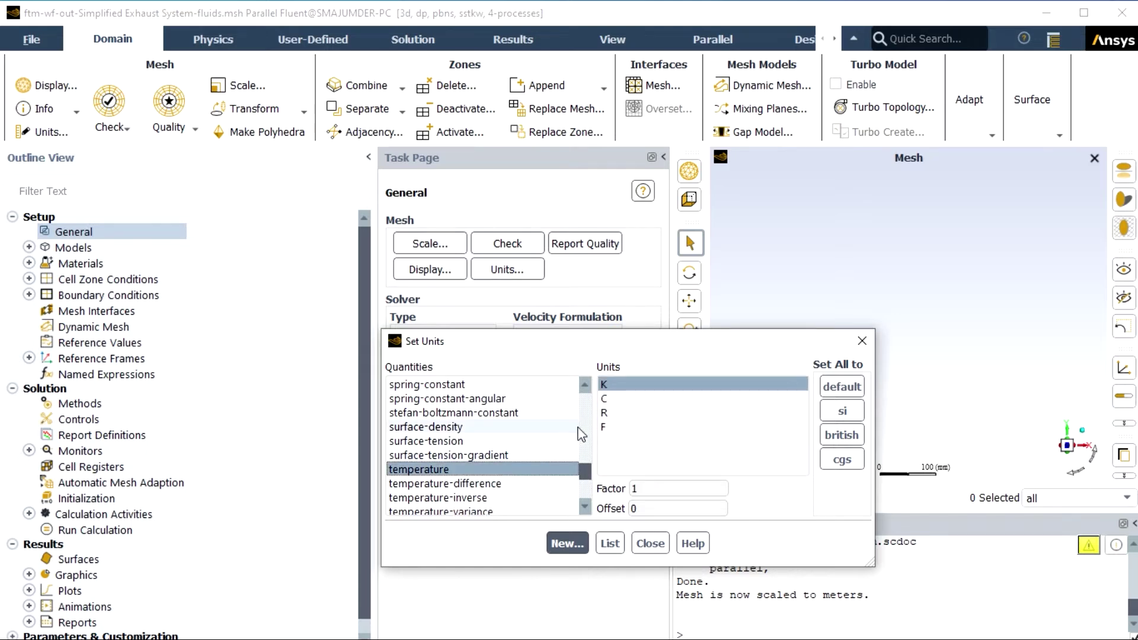
pyautogui.click(602, 399)
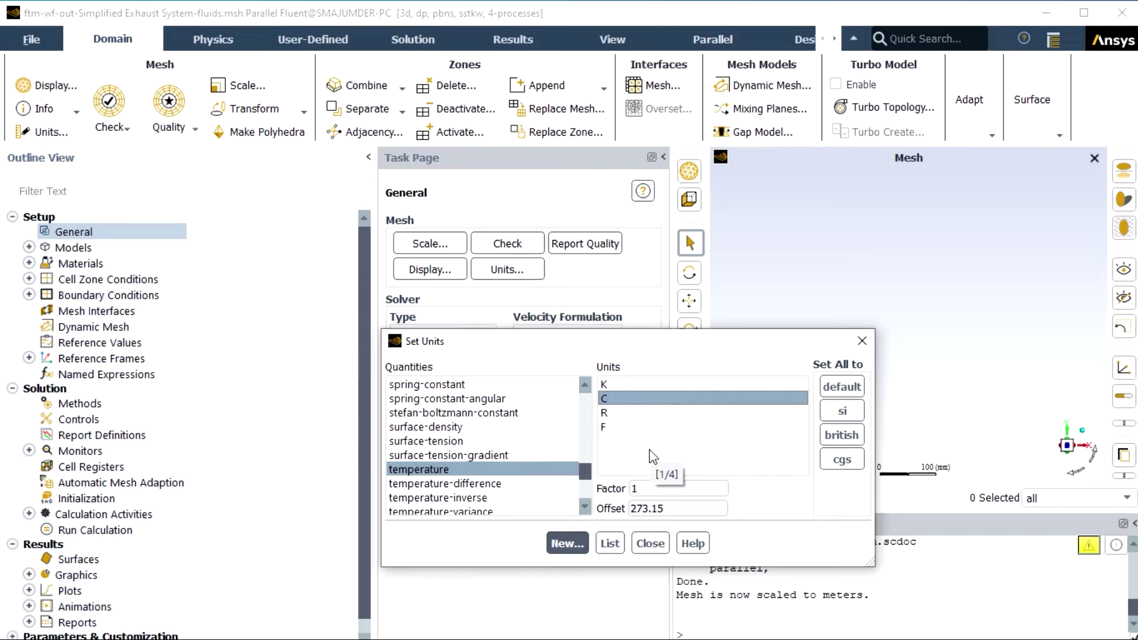
pyautogui.click(650, 543)
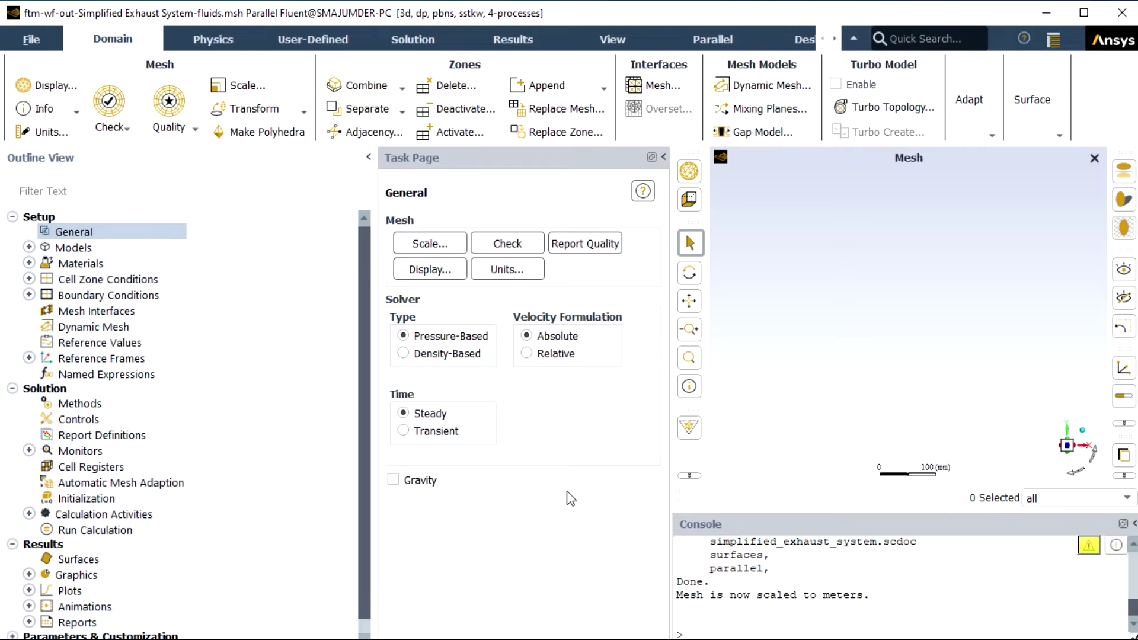
# Step: Make the solver transient and enable gravity with a Y acceleration of -9.81 m/s²
pyautogui.click(402, 431)
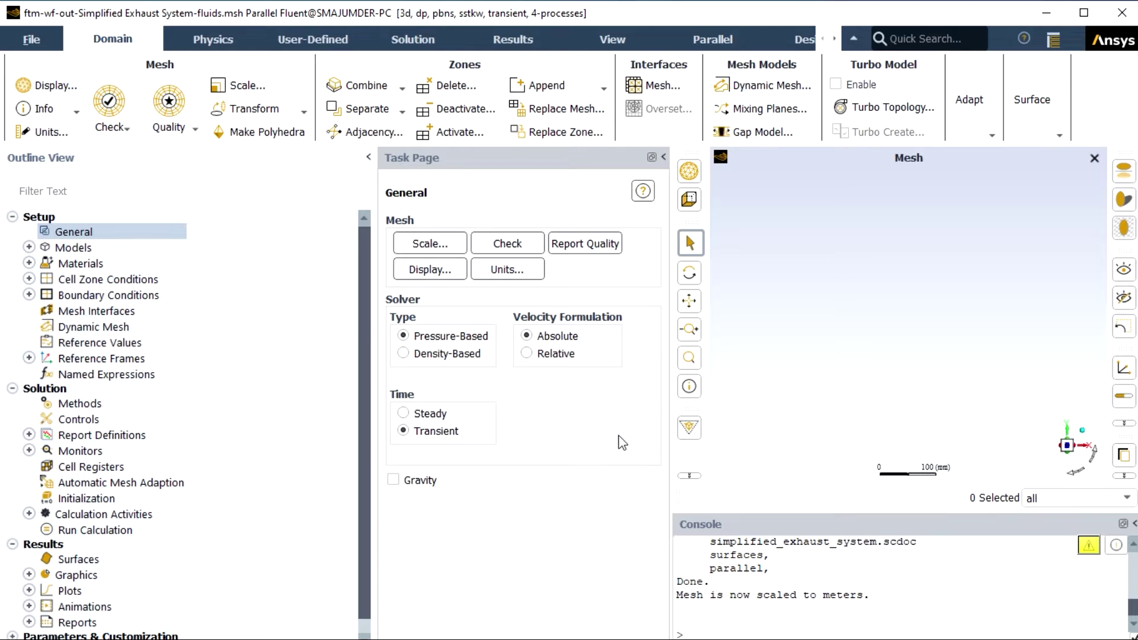
pyautogui.click(414, 481)
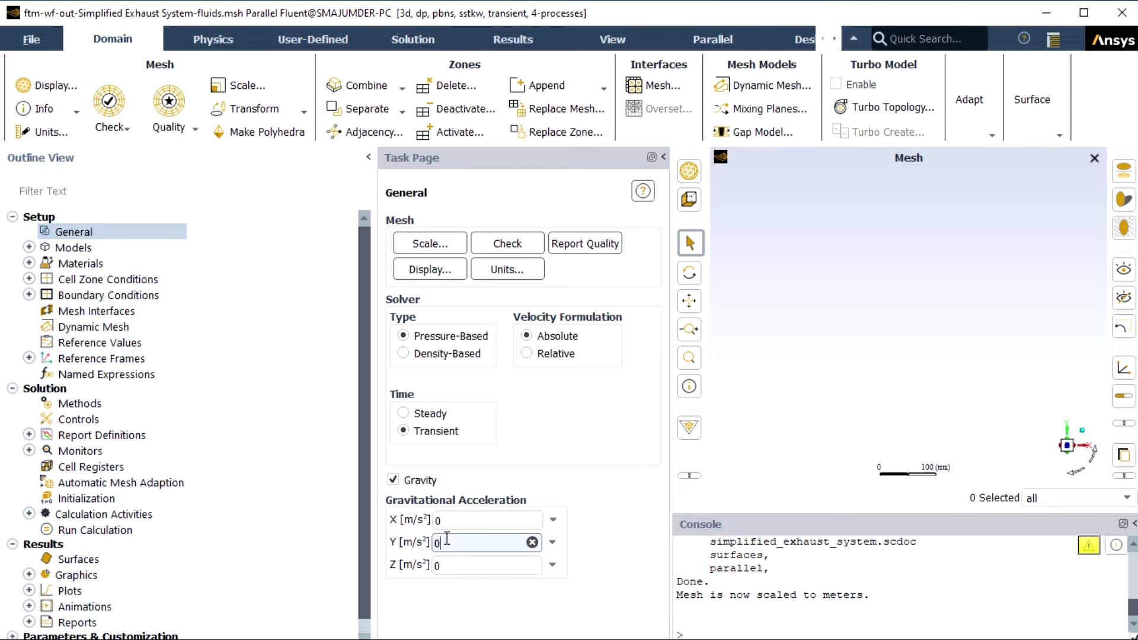
pyautogui.press('BackSpace')
pyautogui.write('-9.81')
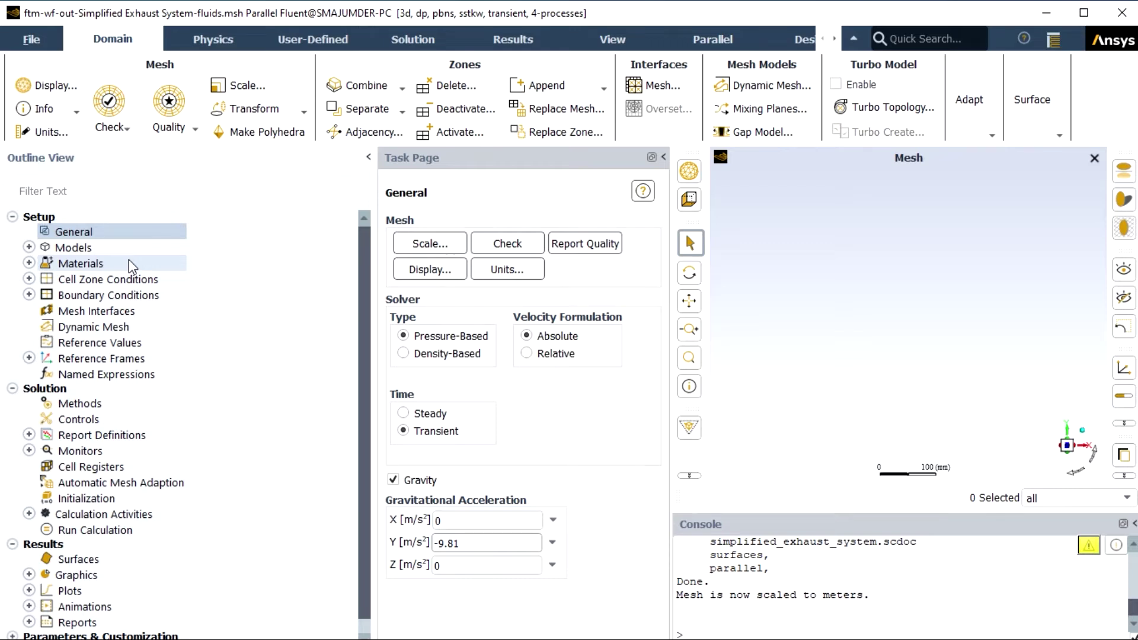
# Step: Copy water-liquid (h2o<l>) from the Fluent database into the fluid materials
pyautogui.click(28, 263)
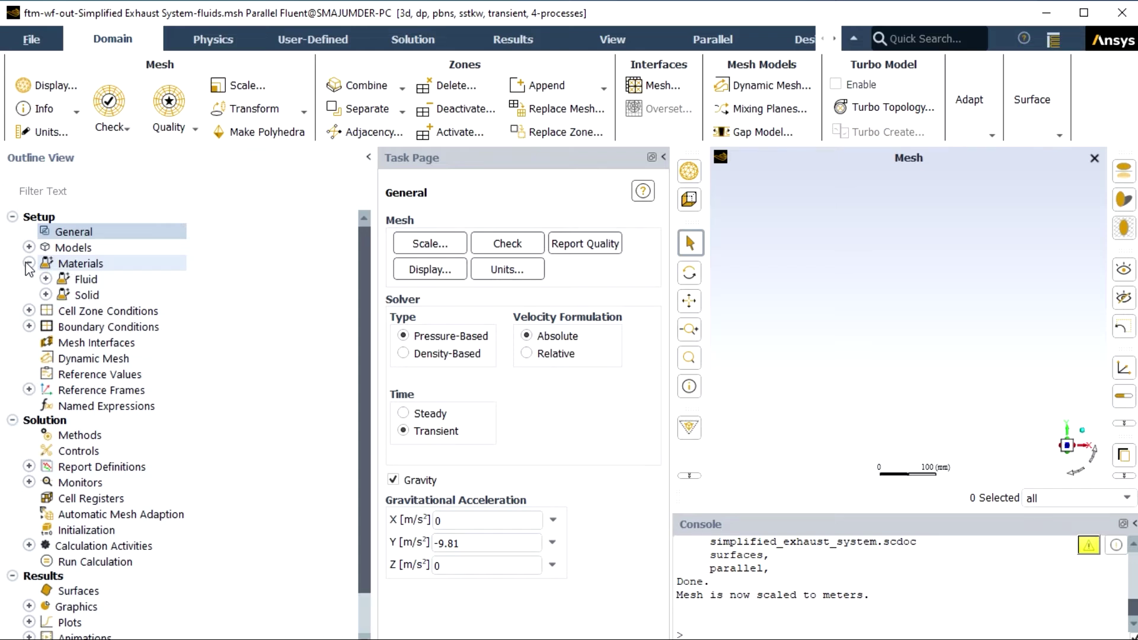
pyautogui.click(46, 279)
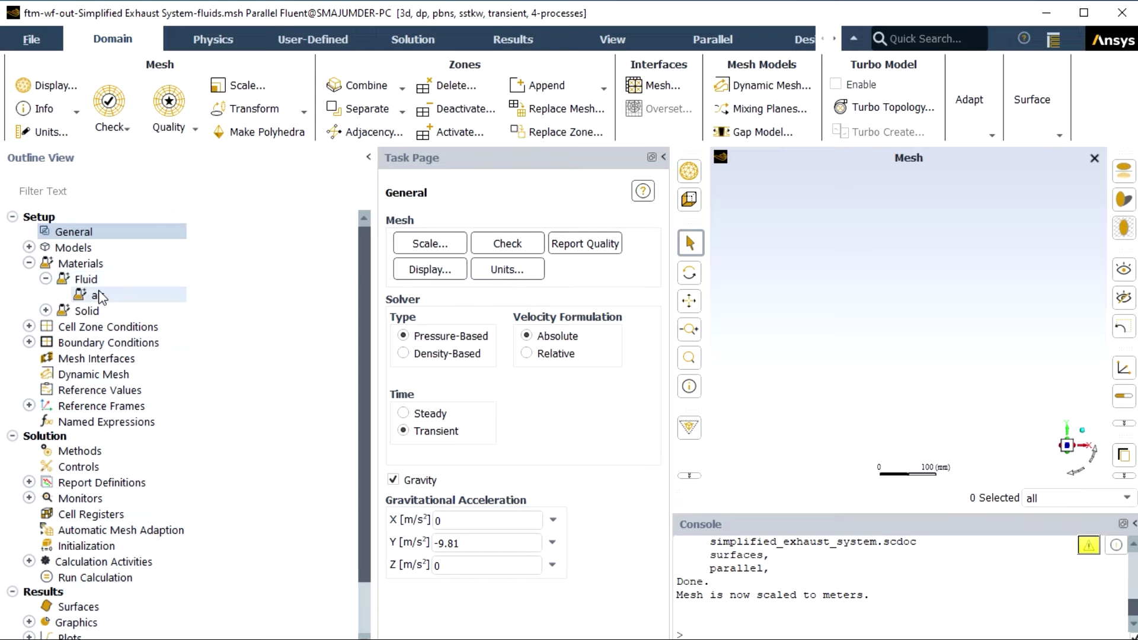
pyautogui.doubleClick(97, 295)
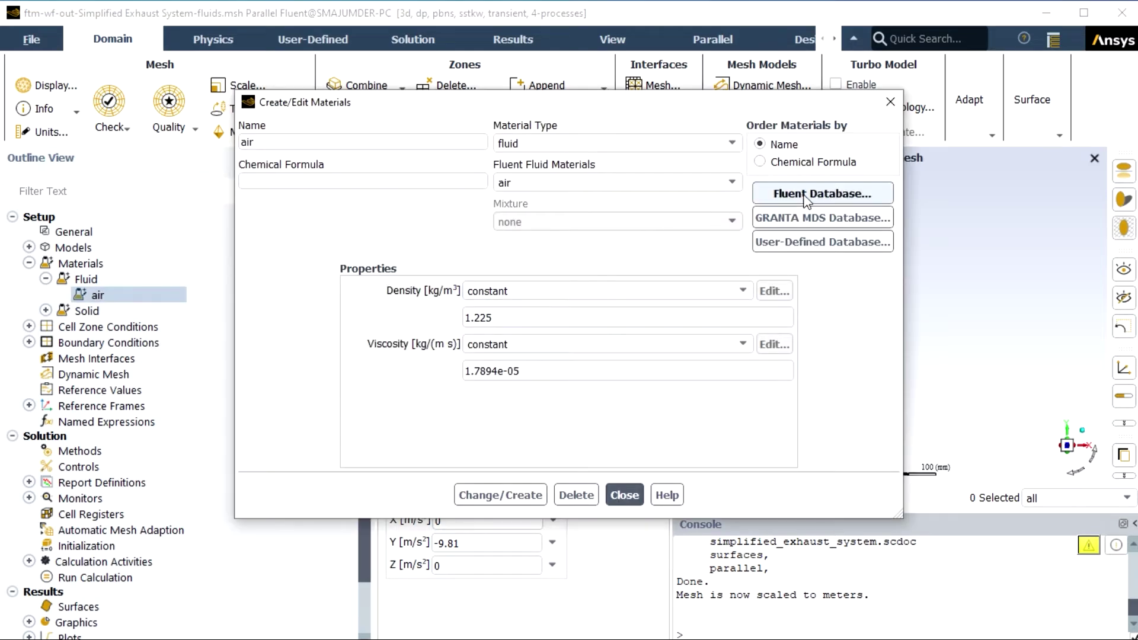
pyautogui.click(805, 194)
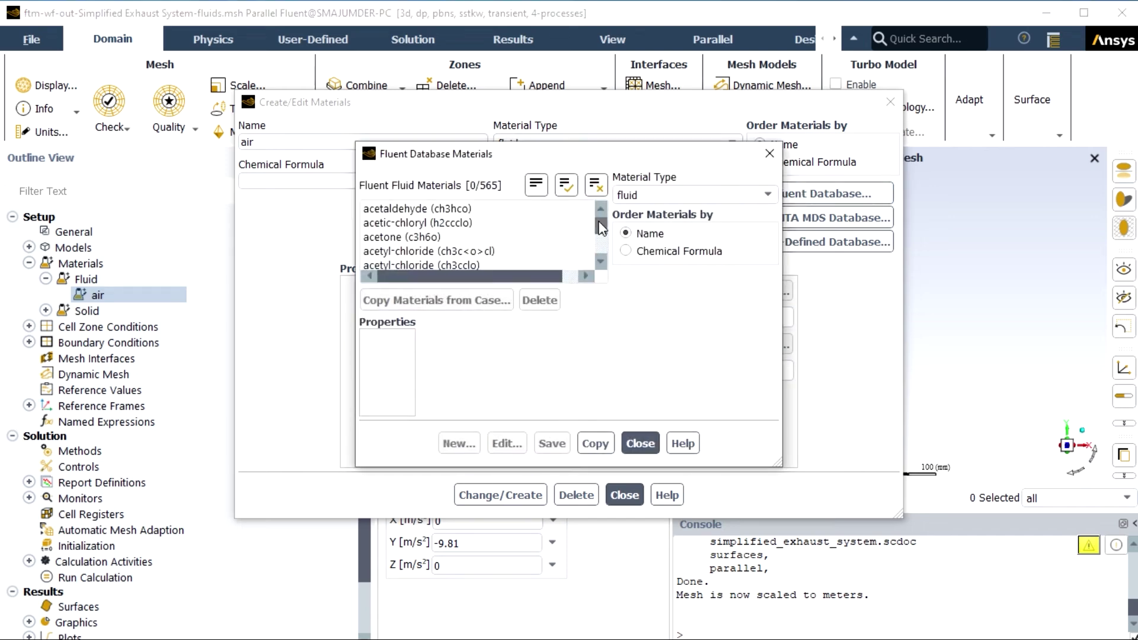
pyautogui.moveTo(600, 222); pyautogui.dragTo(601, 242)
pyautogui.click(414, 222)
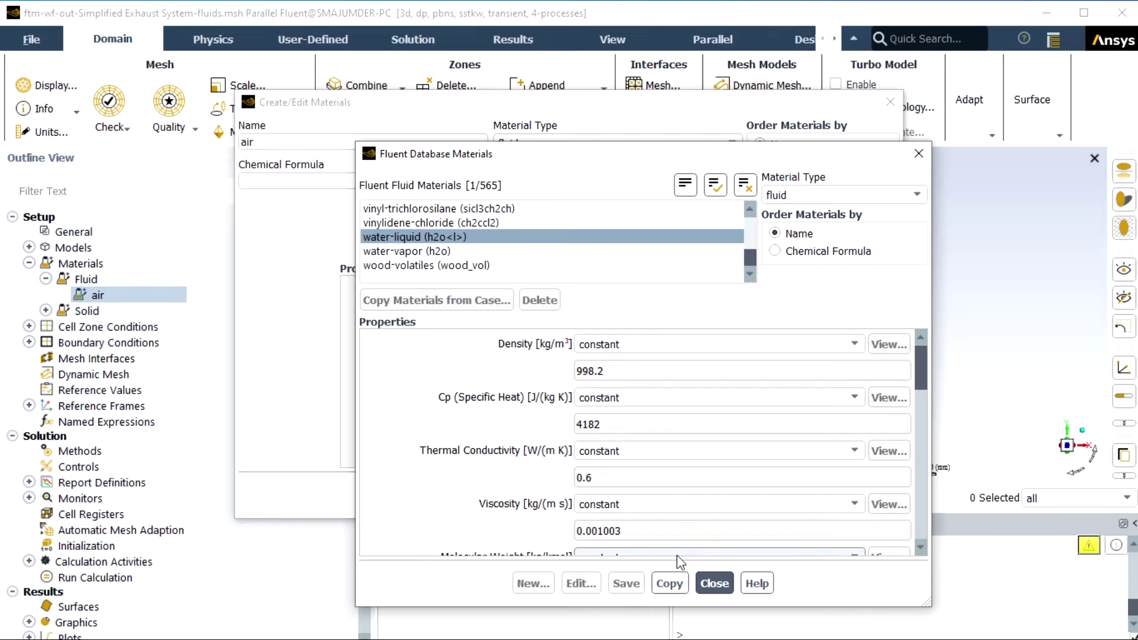
pyautogui.click(671, 584)
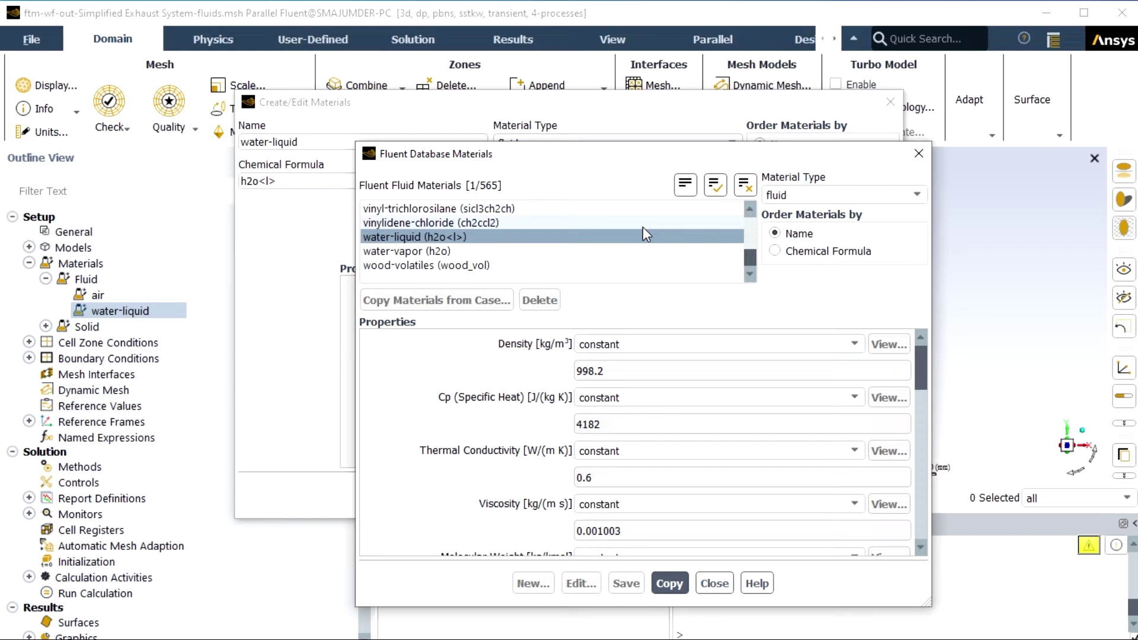
# Step: Copy carbon-tetrachloride from the Fluent database into the fluid materials and close the database
pyautogui.scroll(1, 643, 226)
pyautogui.scroll(5, 640, 231)
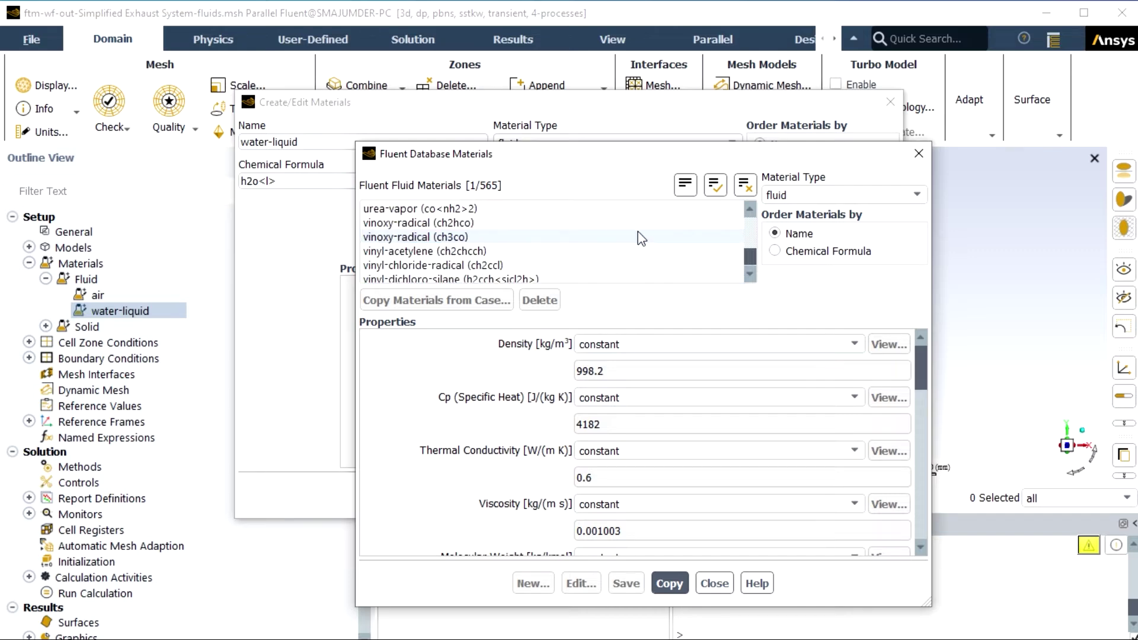
pyautogui.scroll(5, 639, 238)
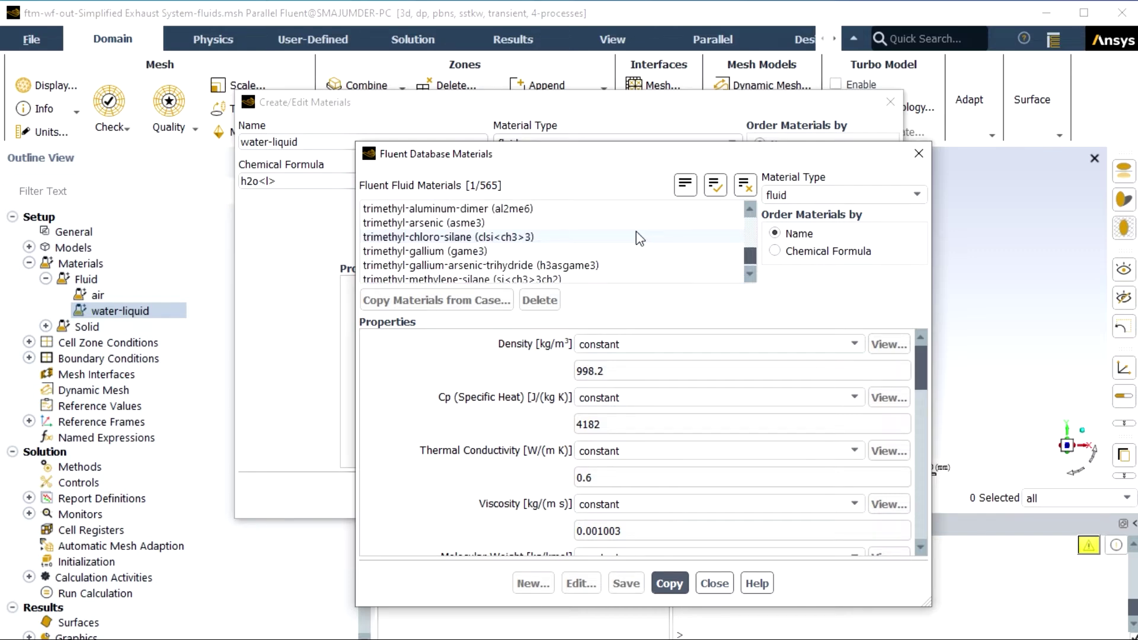
pyautogui.scroll(20, 635, 232)
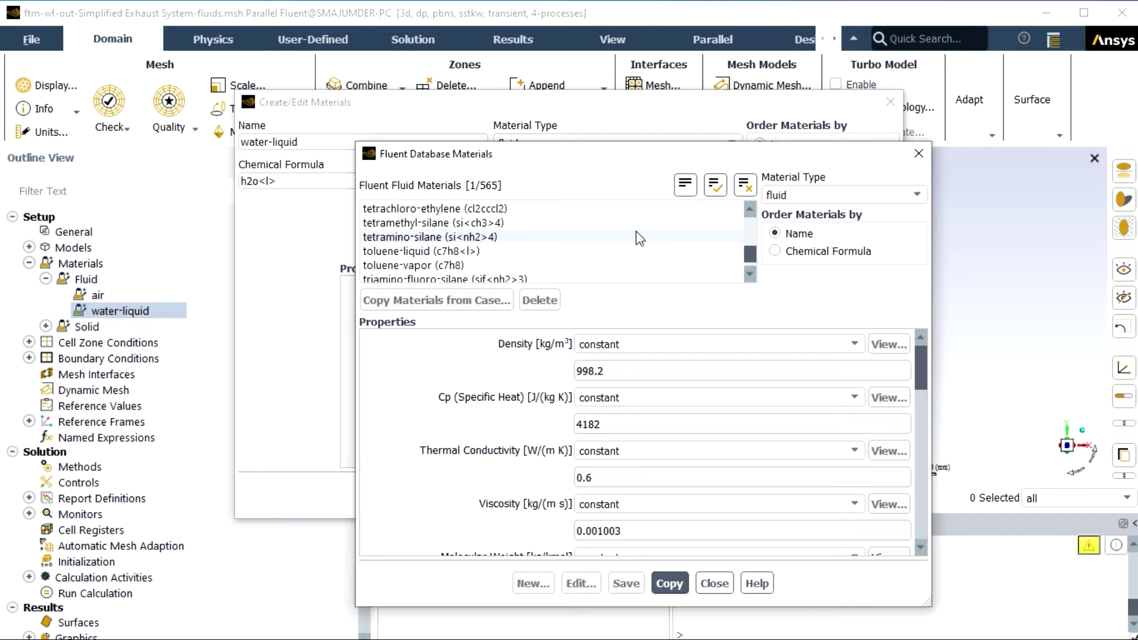
pyautogui.click(635, 236)
pyautogui.click(669, 584)
pyautogui.click(714, 583)
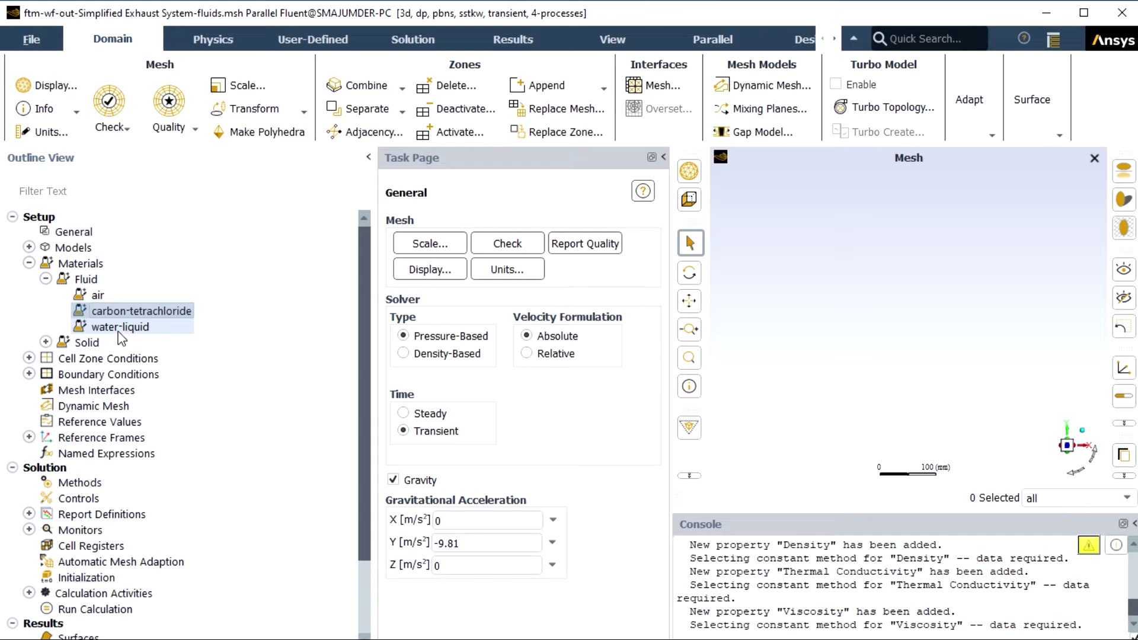
# Step: Copy copper (cu) from the Fluent database into the solid materials and close the material dialogs
pyautogui.click(70, 348)
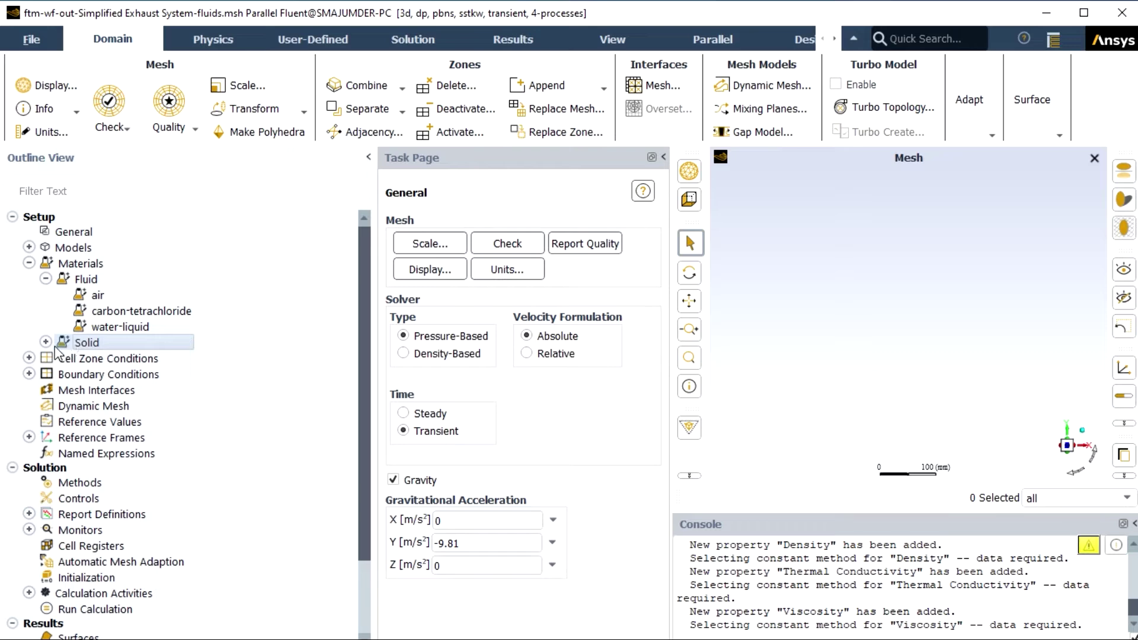
pyautogui.click(46, 341)
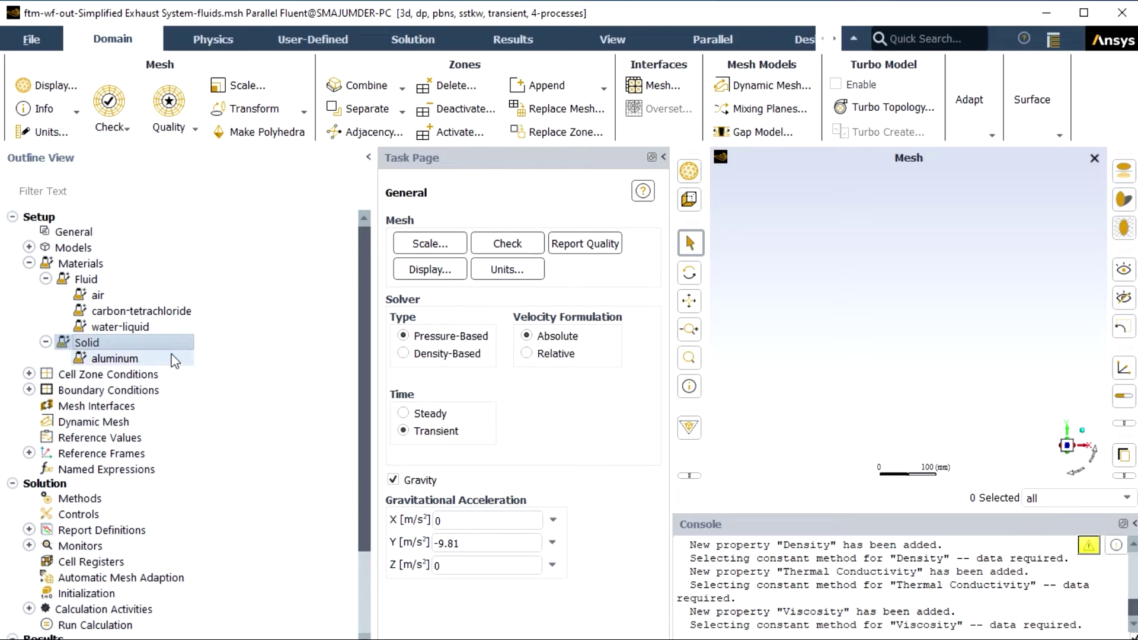
pyautogui.doubleClick(138, 359)
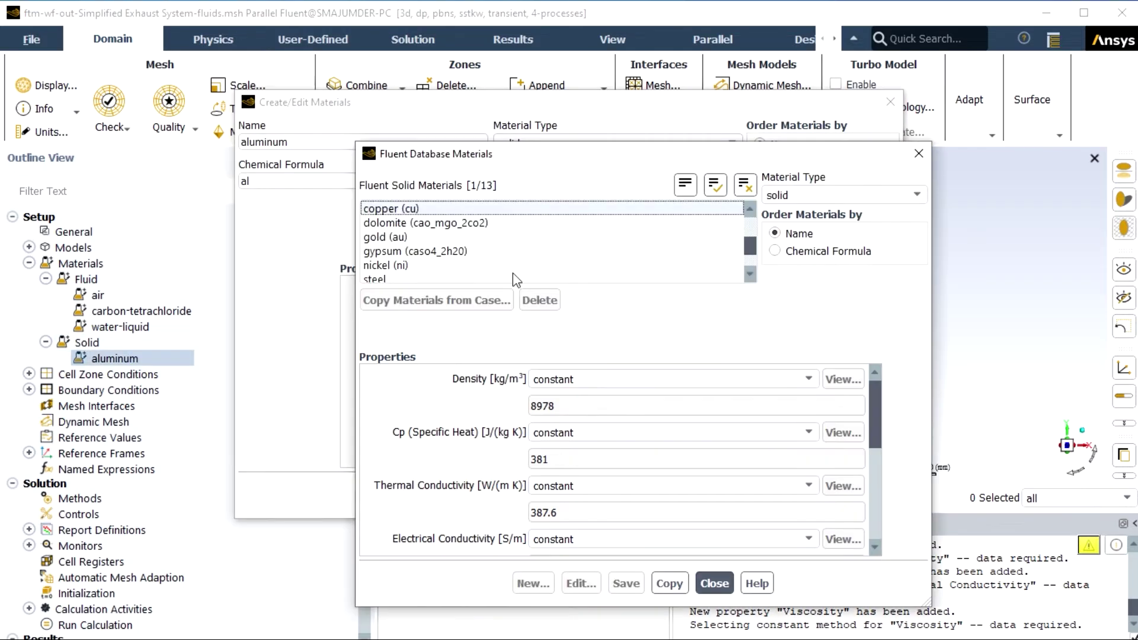
pyautogui.click(668, 583)
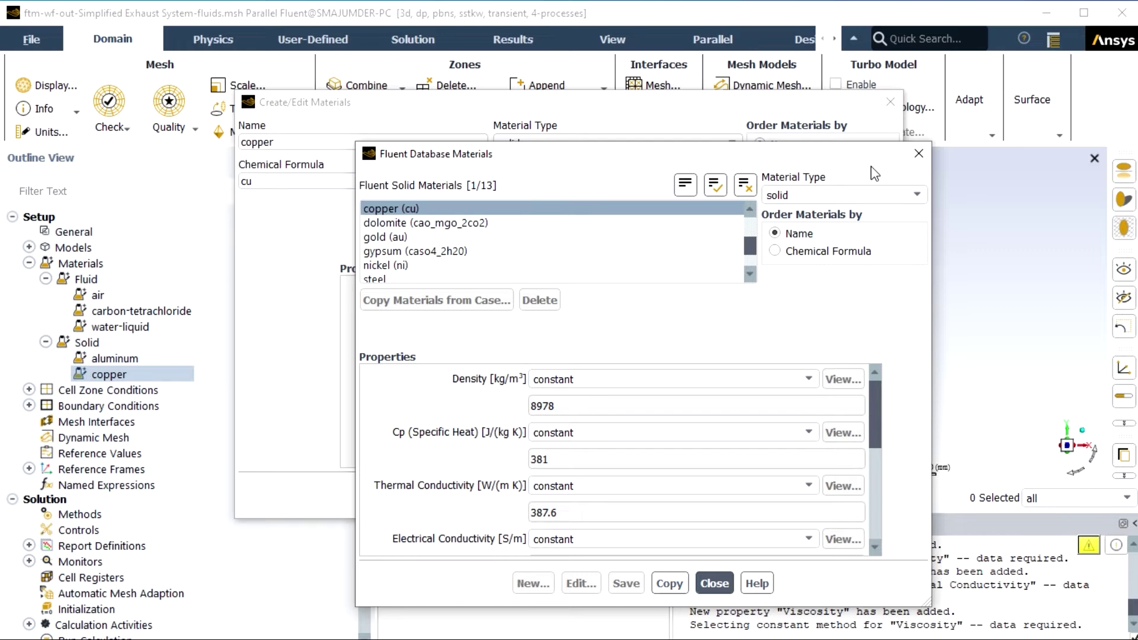
pyautogui.click(918, 154)
pyautogui.click(625, 491)
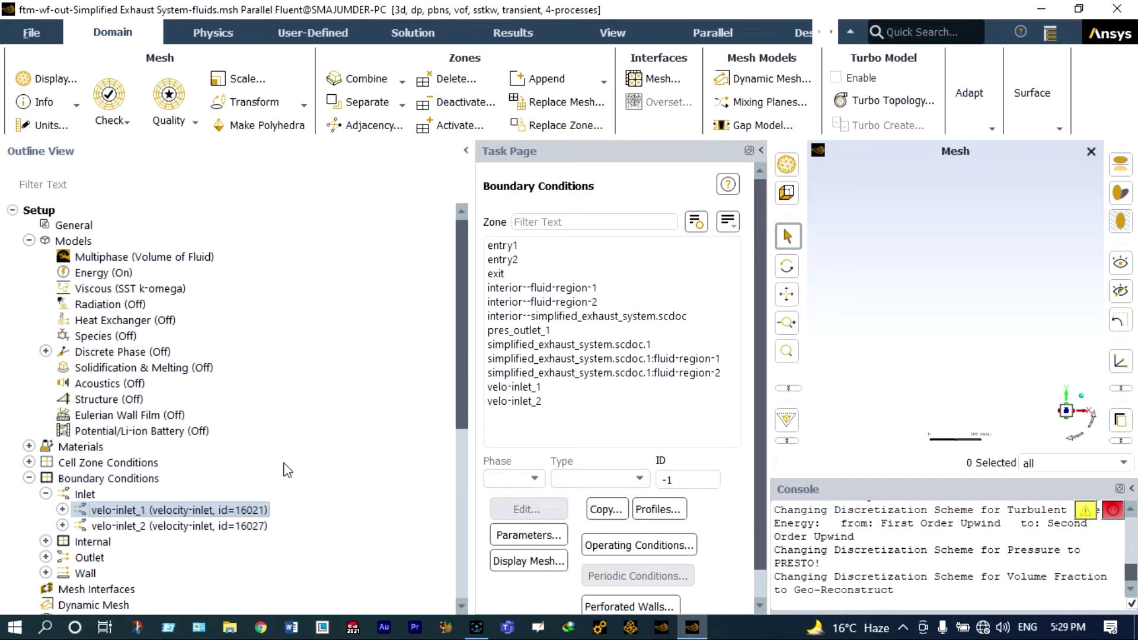
# Step: Apply the explicit Volume of Fluid model with 3 Eulerian phases and implicit body force, and name the primary phase air
pyautogui.doubleClick(194, 267)
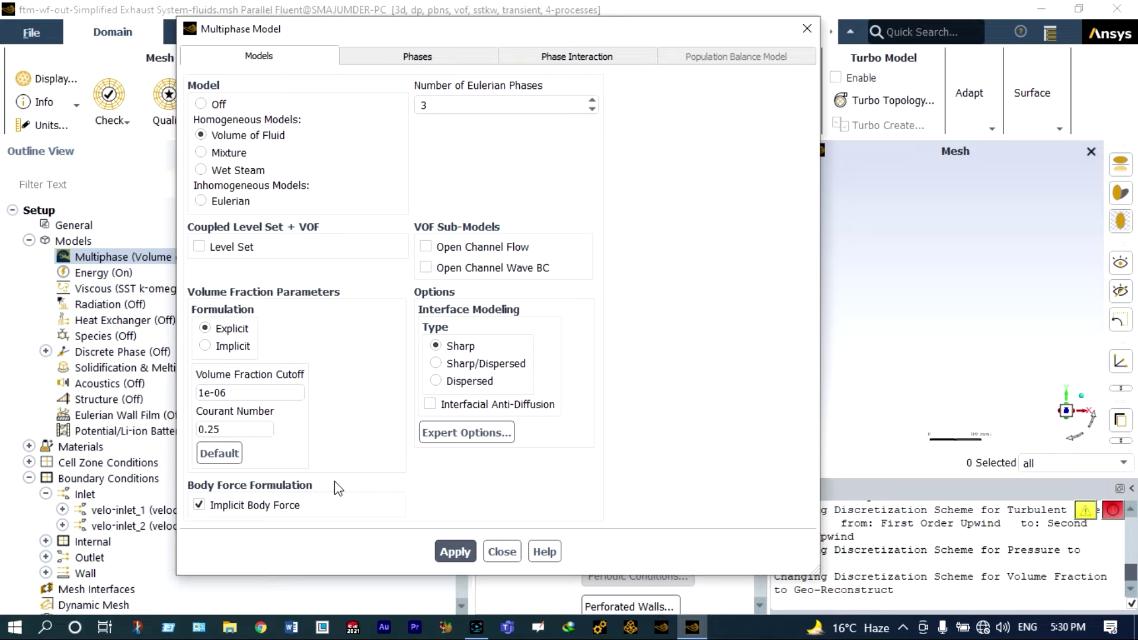
pyautogui.click(456, 550)
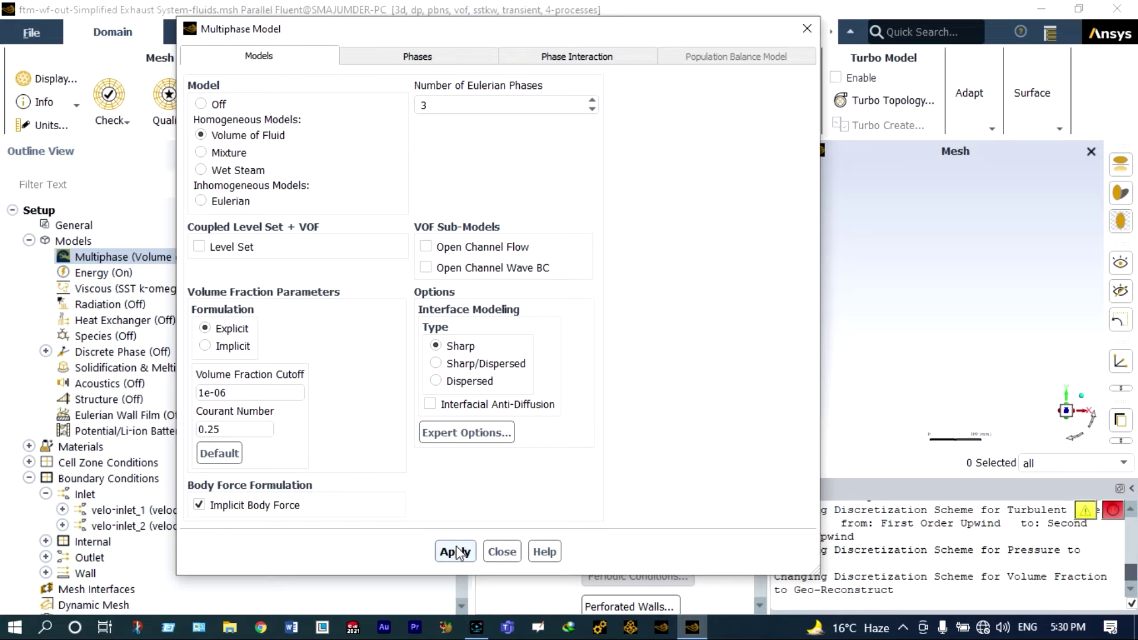
pyautogui.click(384, 59)
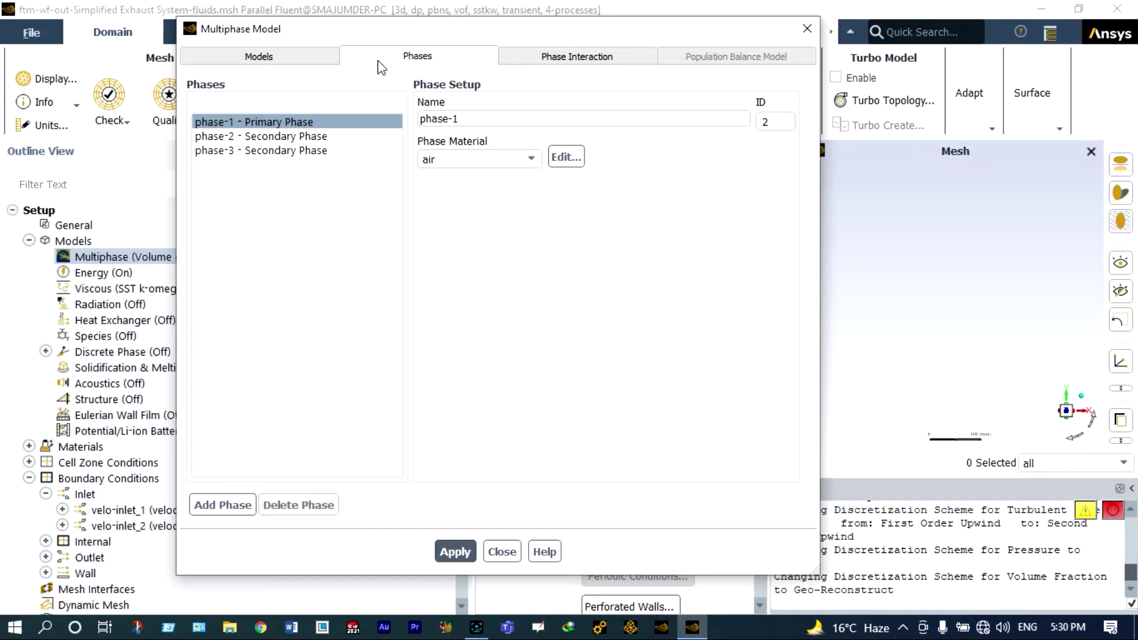
pyautogui.click(343, 123)
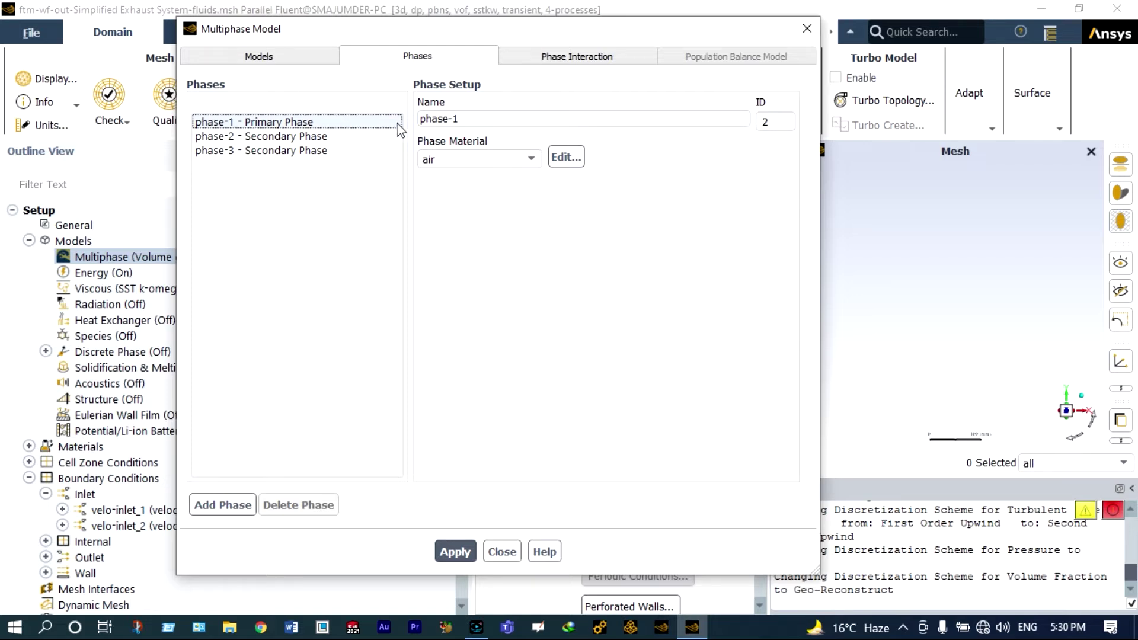
pyautogui.click(466, 118)
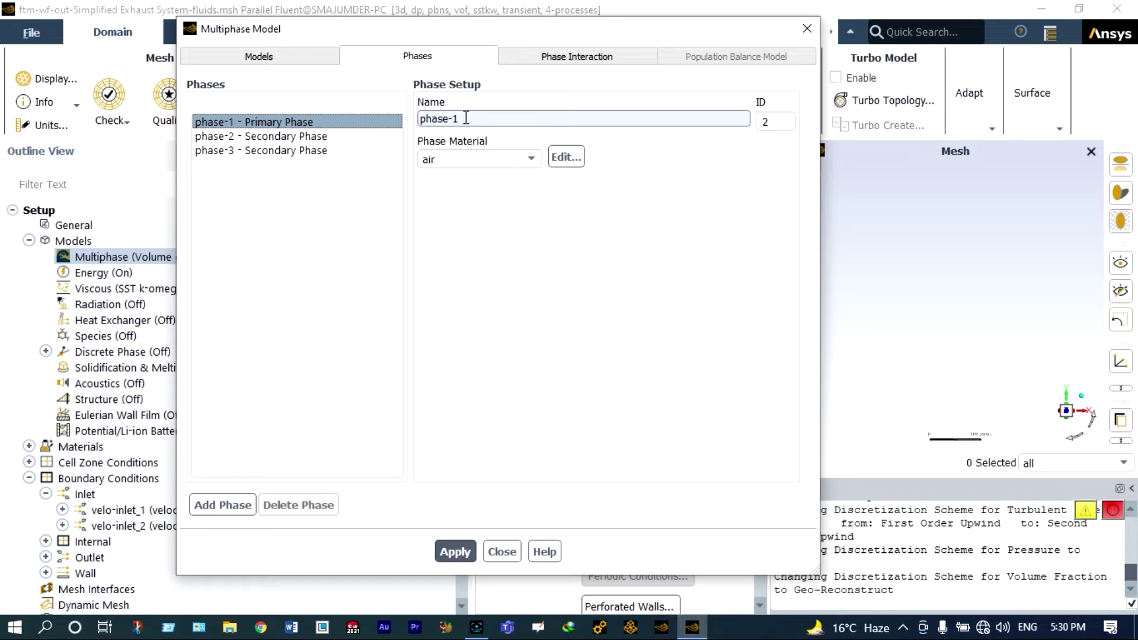
pyautogui.hotkey('ctrl', 'a')
pyautogui.write('air')
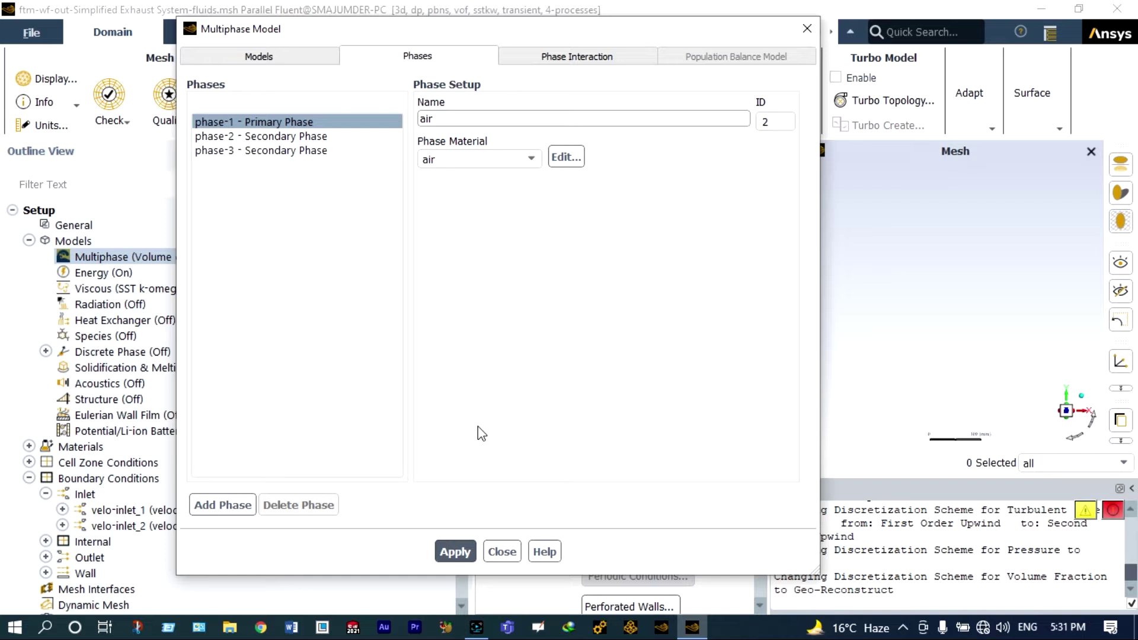
pyautogui.click(466, 544)
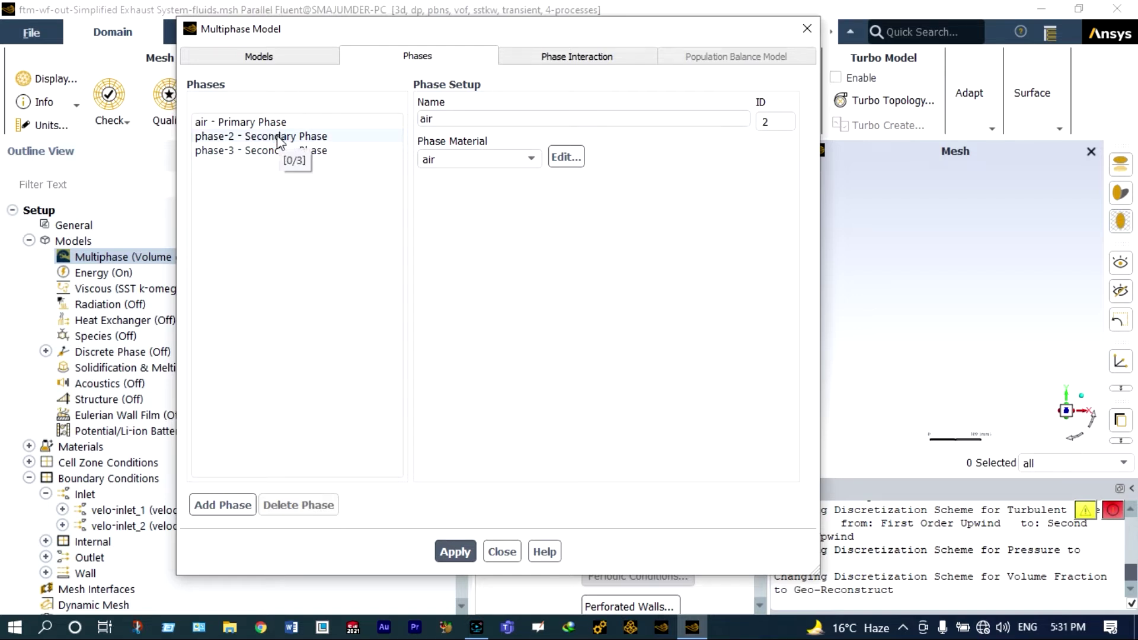
# Step: Rename secondary phase-2 as water, assign it the water-liquid material and apply the change
pyautogui.click(277, 135)
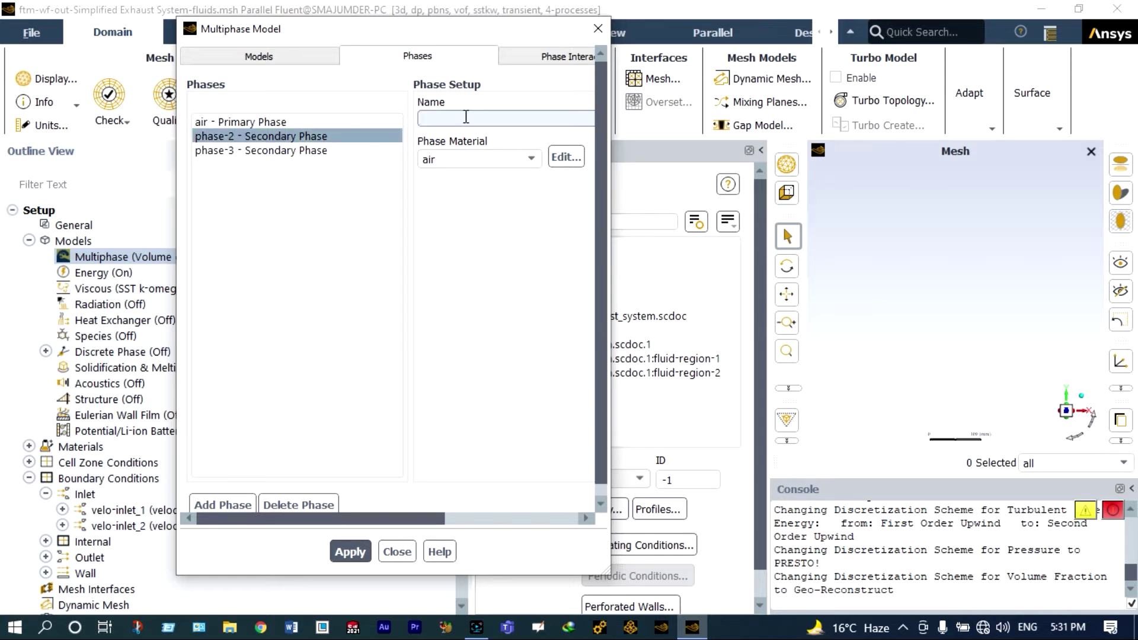
pyautogui.write('water')
pyautogui.click(528, 158)
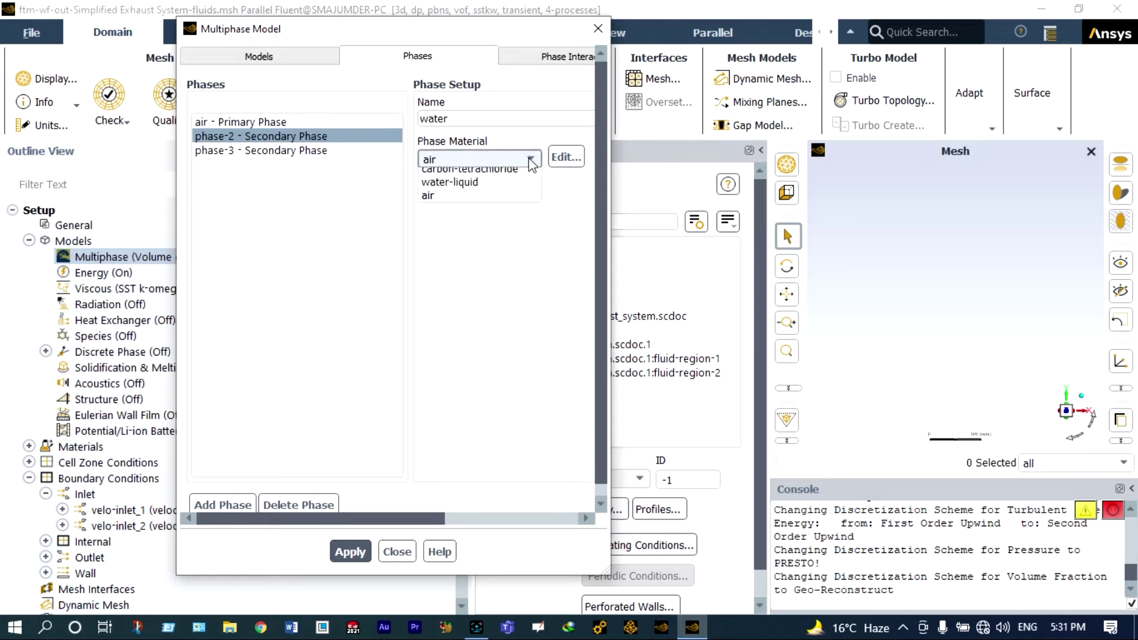
pyautogui.click(494, 190)
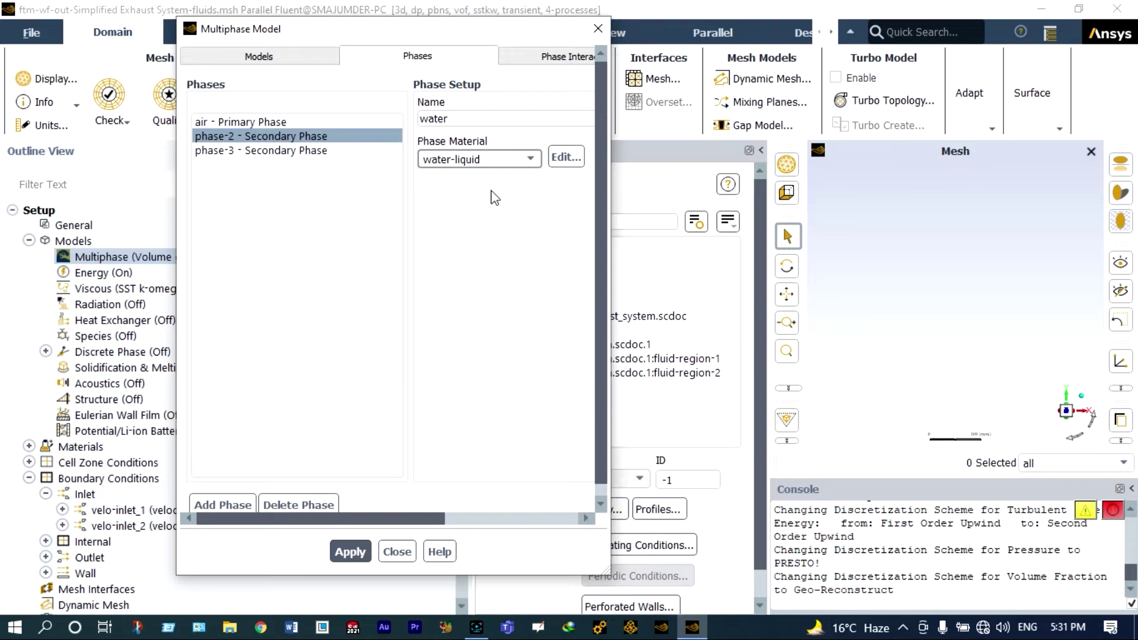
pyautogui.click(350, 550)
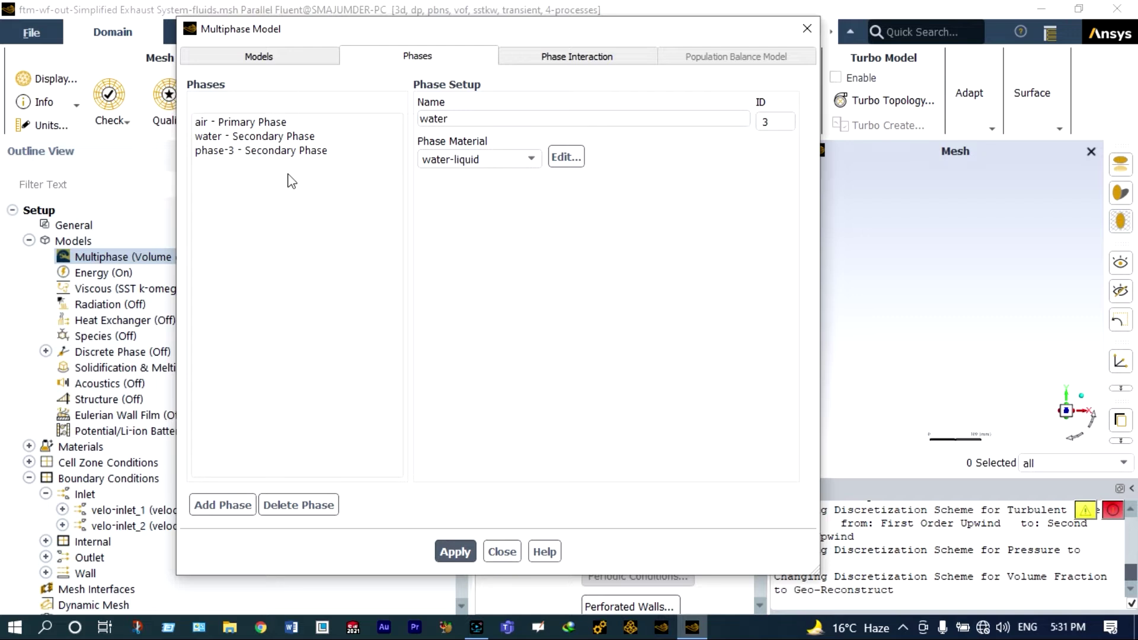
# Step: Assign carbon-tetrachloride to secondary phase-3, rename the phase as ccl4 and apply the change
pyautogui.click(293, 152)
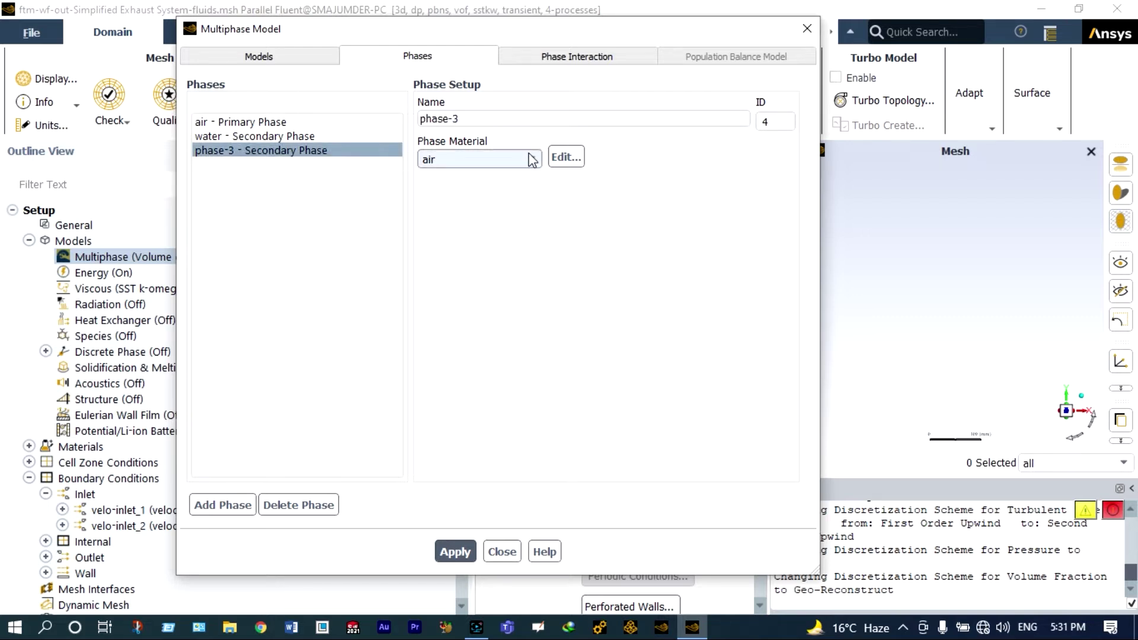
pyautogui.click(531, 160)
pyautogui.click(483, 176)
pyautogui.tripleClick(465, 118)
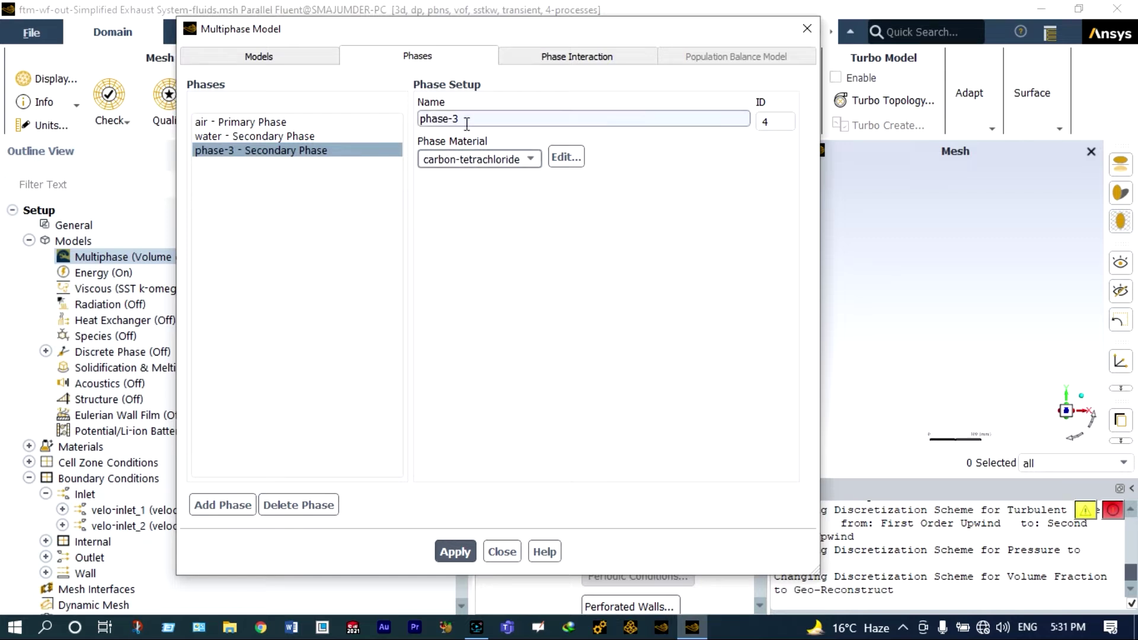
pyautogui.write('ccl4')
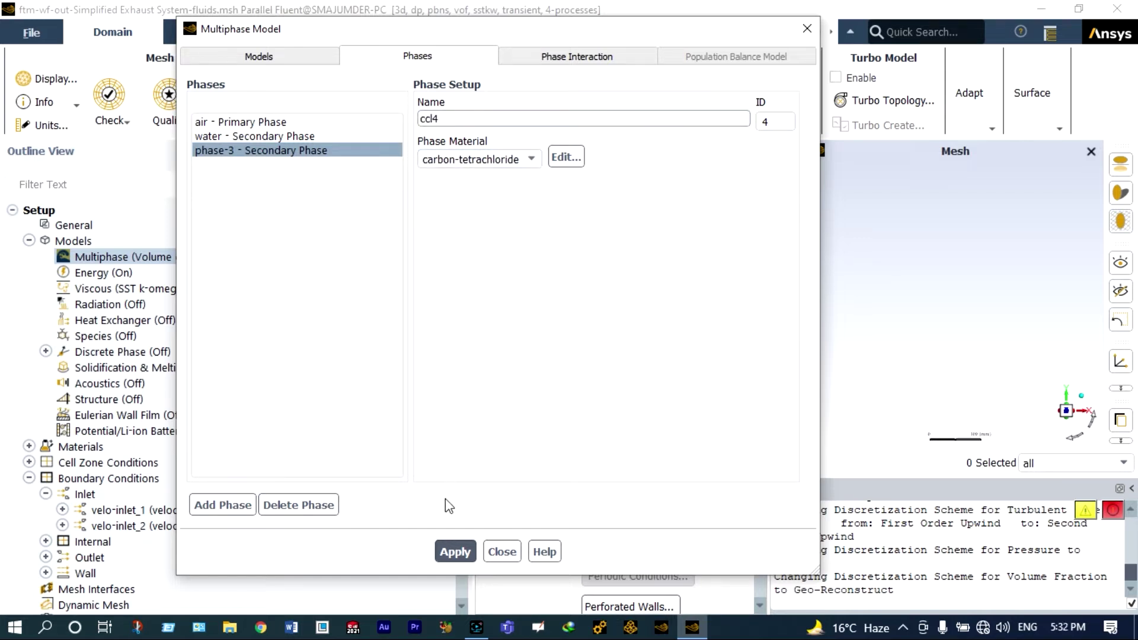
pyautogui.click(454, 551)
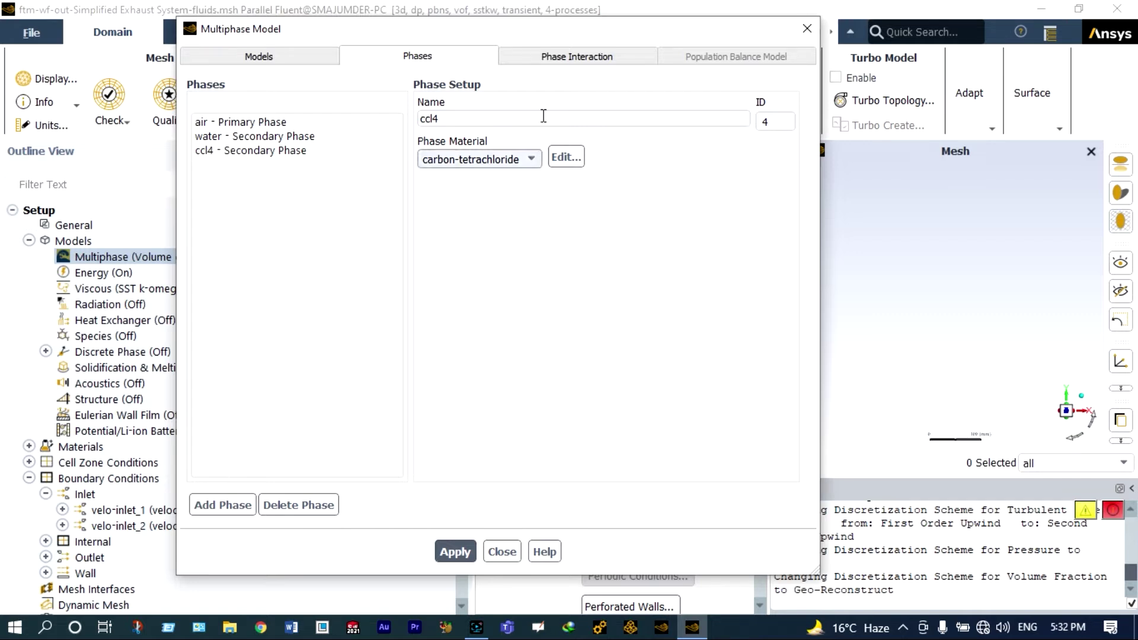
# Step: Enable surface tension force modeling for the phase interactions, with the Continuum Surface Force model and wall adhesion
pyautogui.click(550, 58)
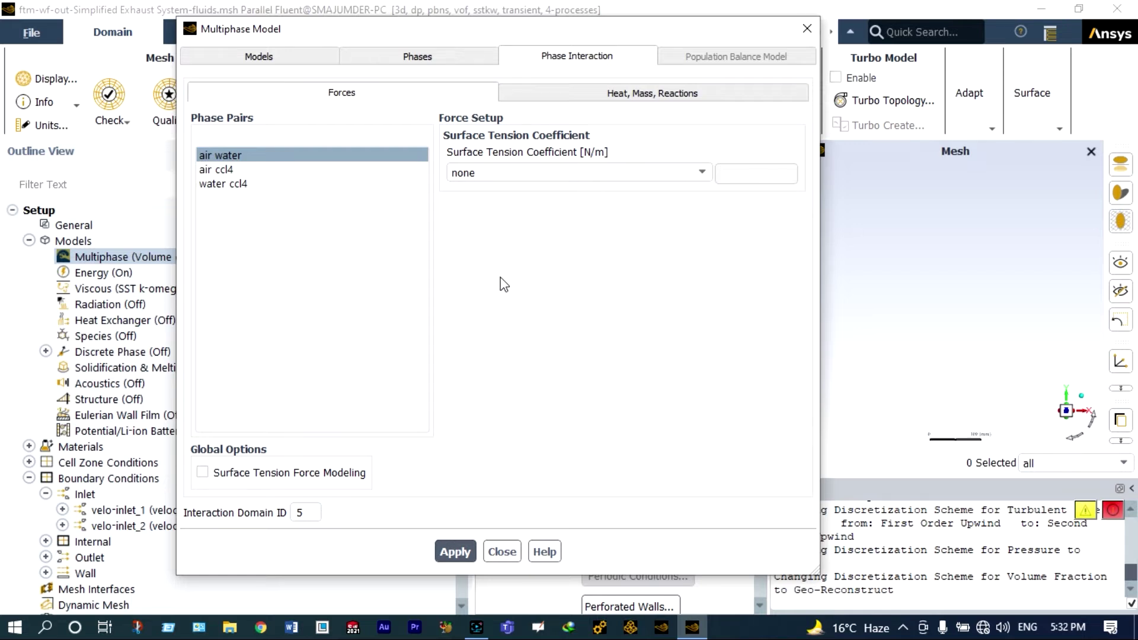
pyautogui.click(203, 472)
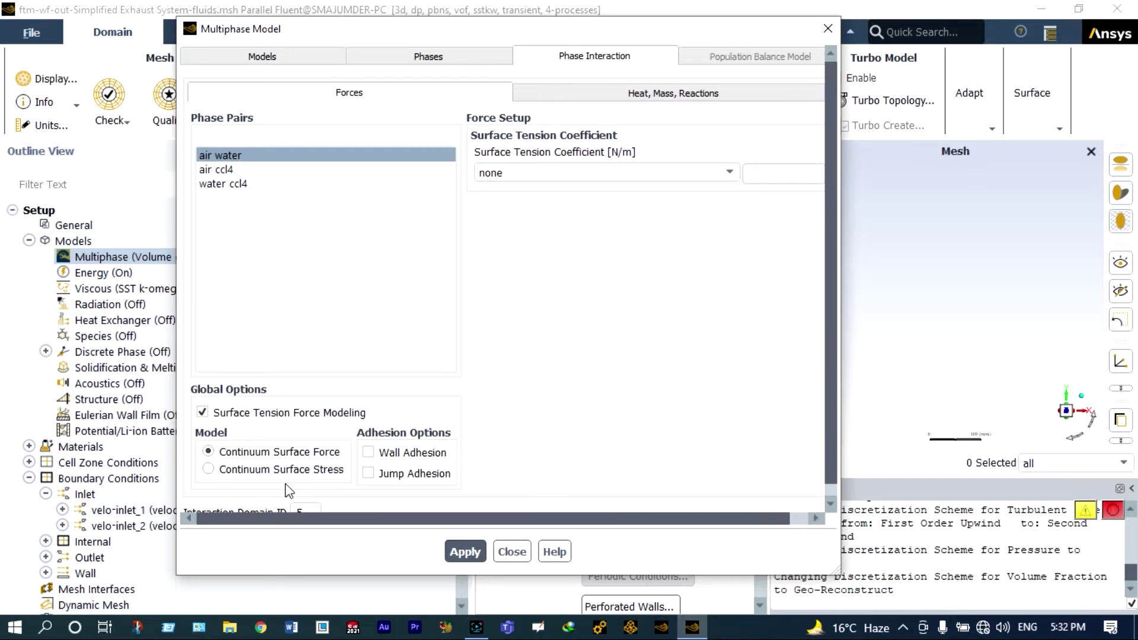
pyautogui.click(400, 452)
# Step: Set a constant surface tension coefficient of 0.01 N/m for the air-water phase pair and apply it
pyautogui.click(377, 167)
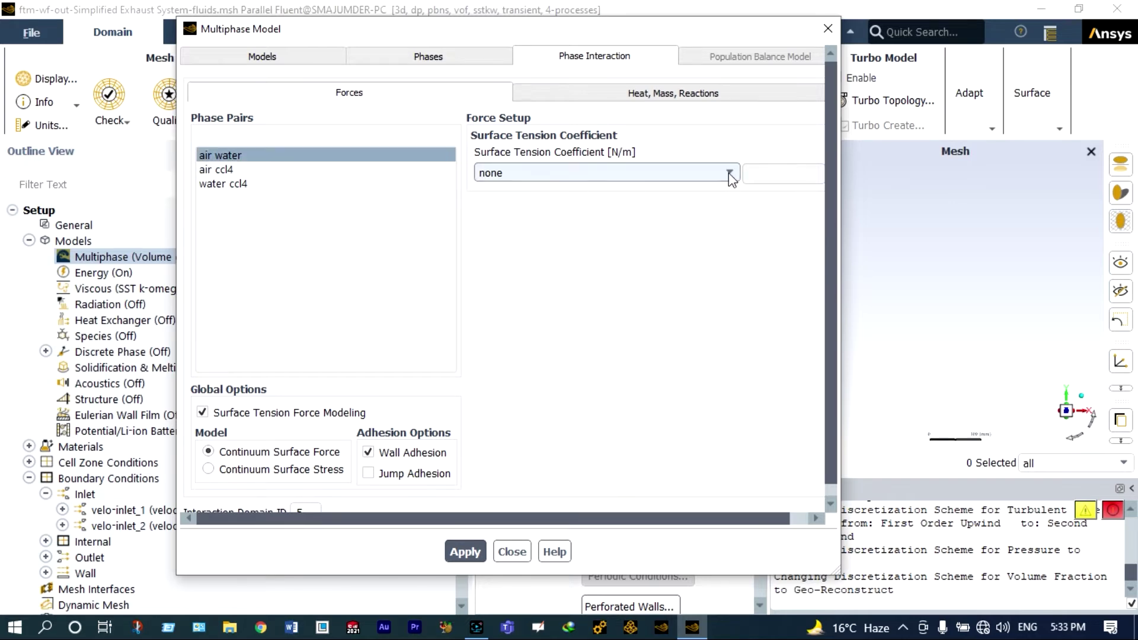
pyautogui.click(726, 176)
pyautogui.click(566, 202)
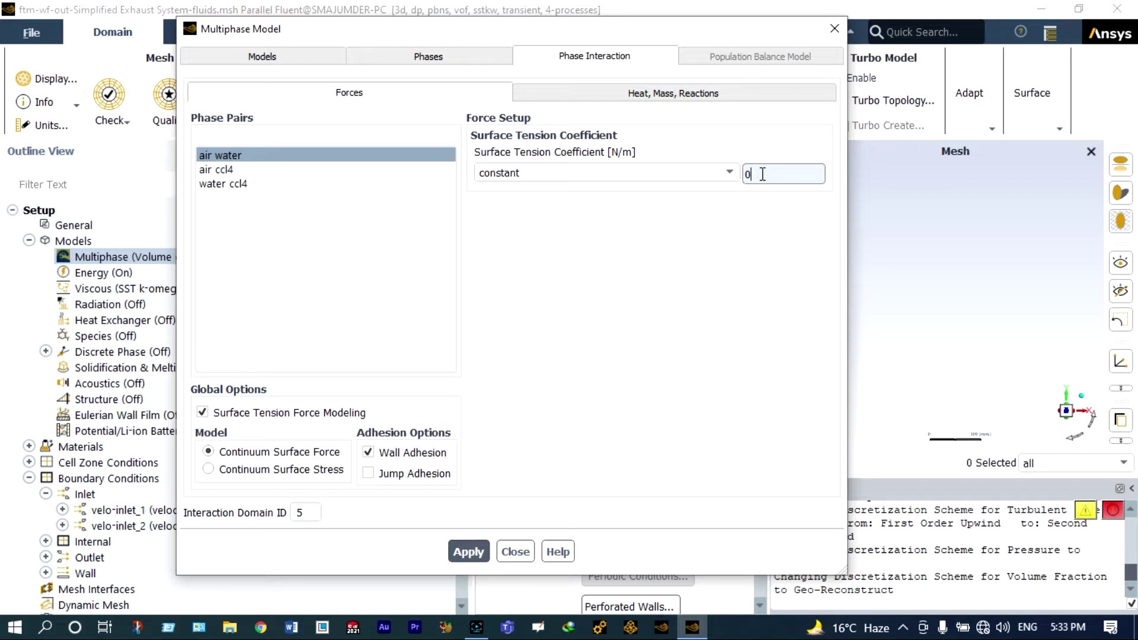
pyautogui.write('.01')
pyautogui.click(466, 550)
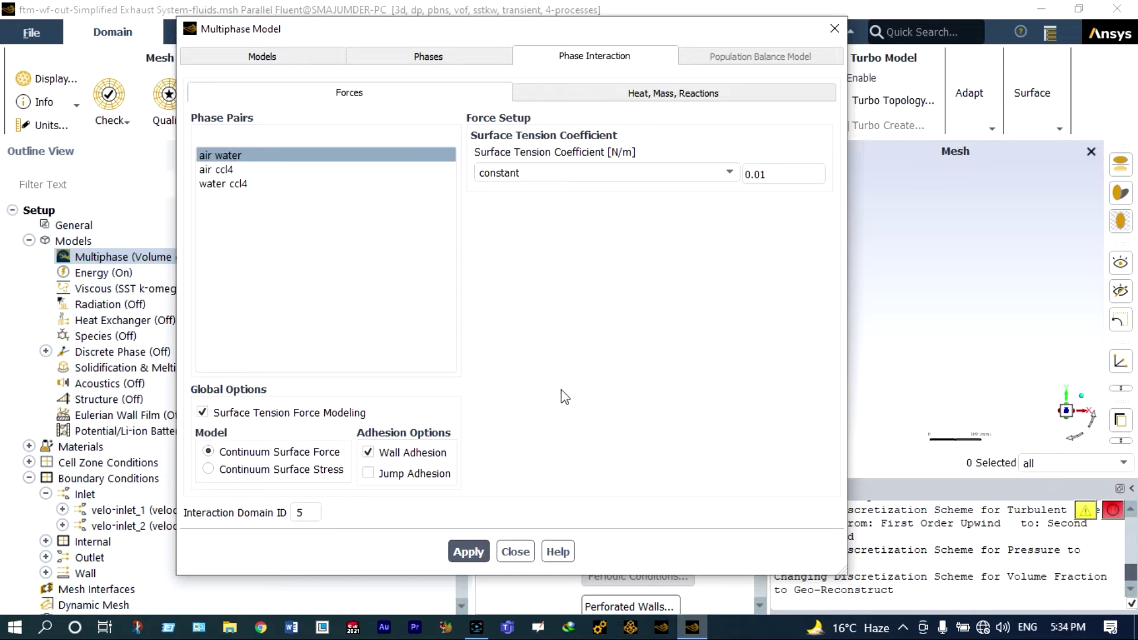
# Step: Set a constant surface tension coefficient of 0.02 N/m for the air-ccl4 phase pair and apply it
pyautogui.click(283, 171)
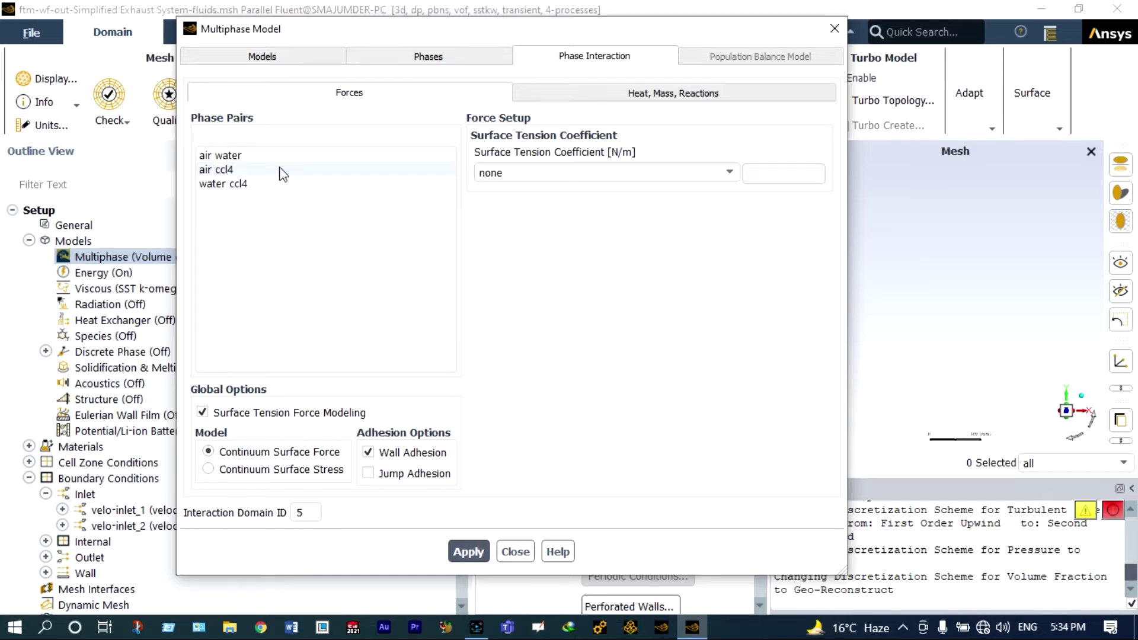
pyautogui.click(726, 172)
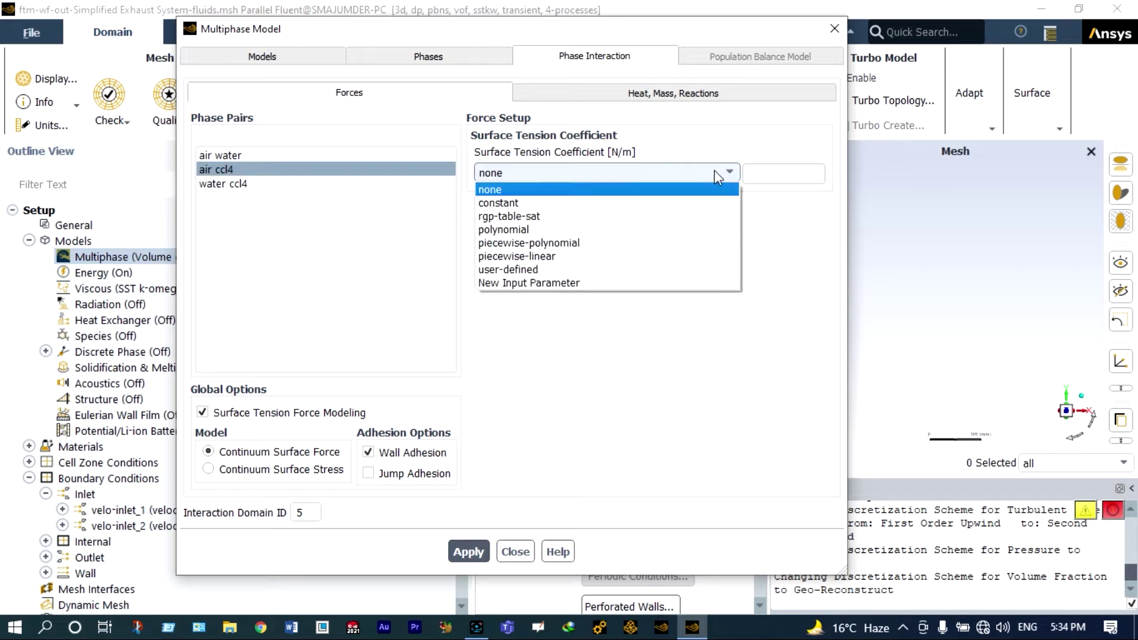
pyautogui.click(587, 203)
pyautogui.click(756, 173)
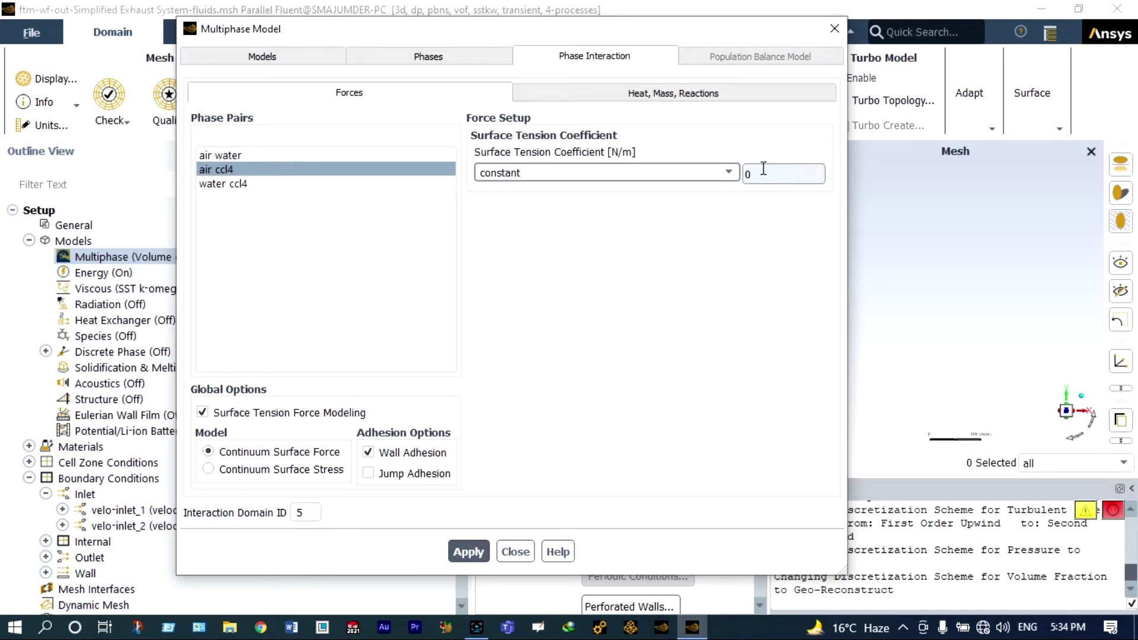
pyautogui.write('.02')
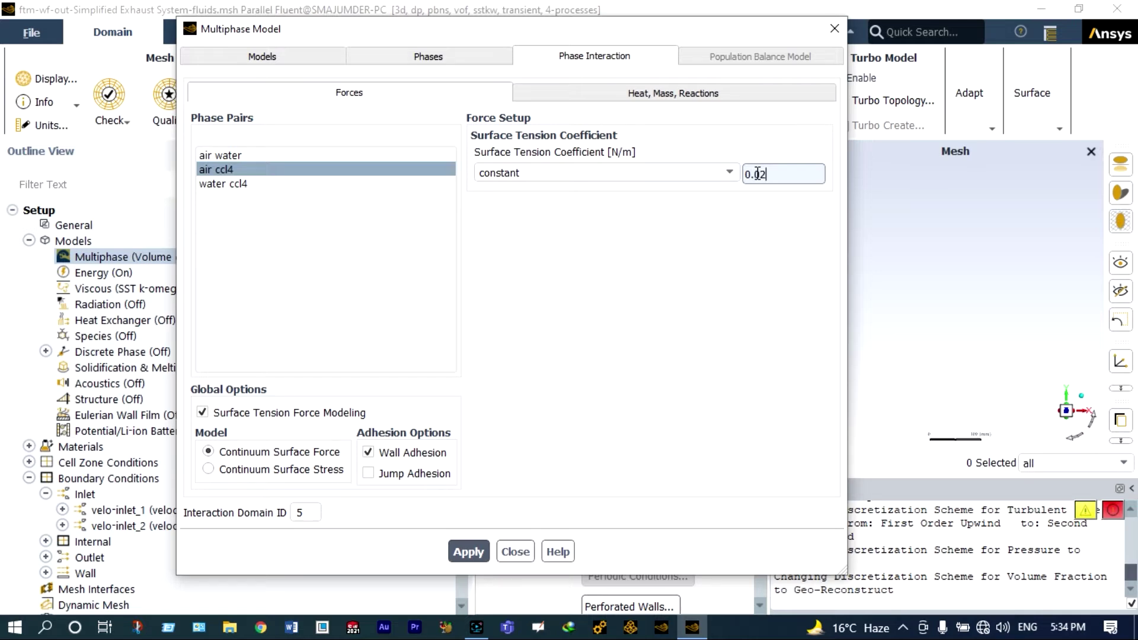
pyautogui.click(462, 552)
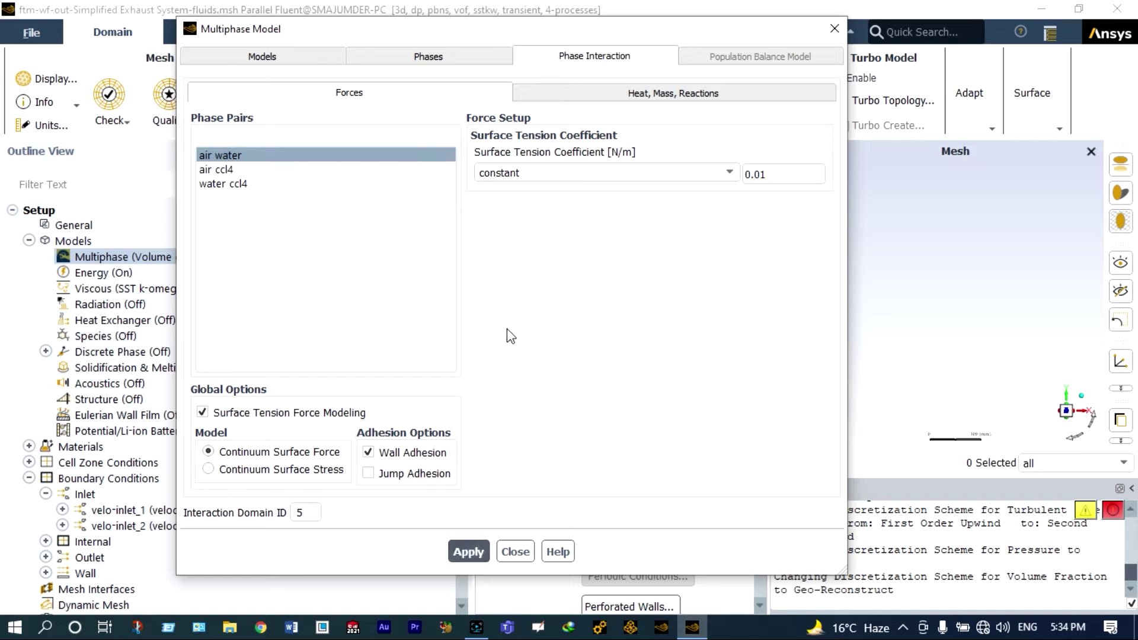
# Step: Apply a constant surface tension coefficient of 0.05 N/m to the water-ccl4 phase pair and close the multiphase settings
pyautogui.click(246, 185)
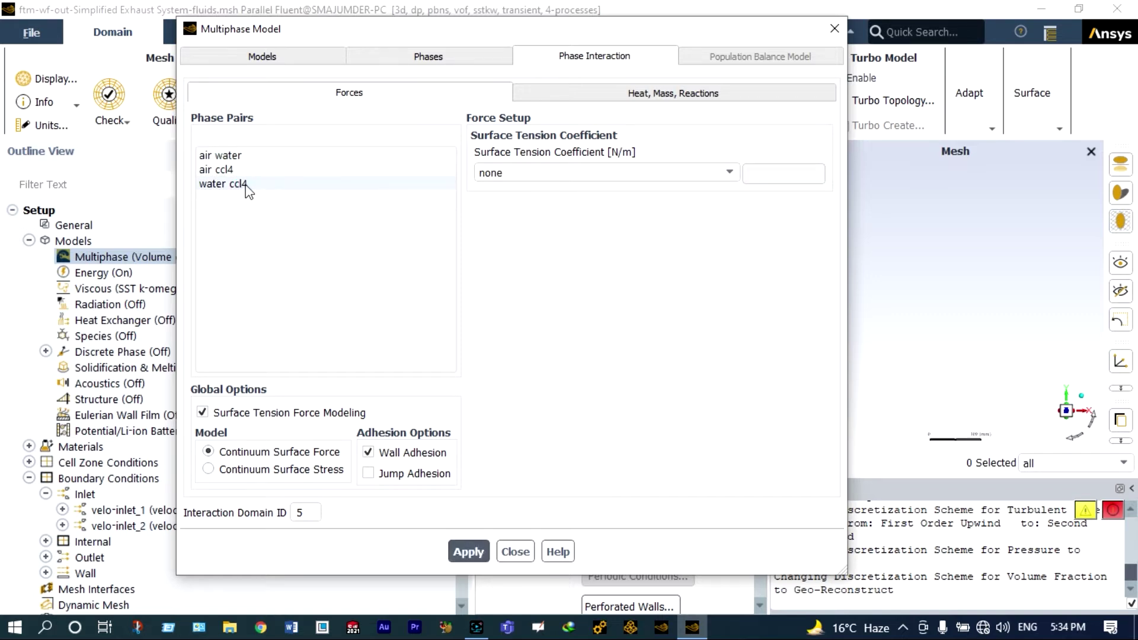
pyautogui.click(729, 173)
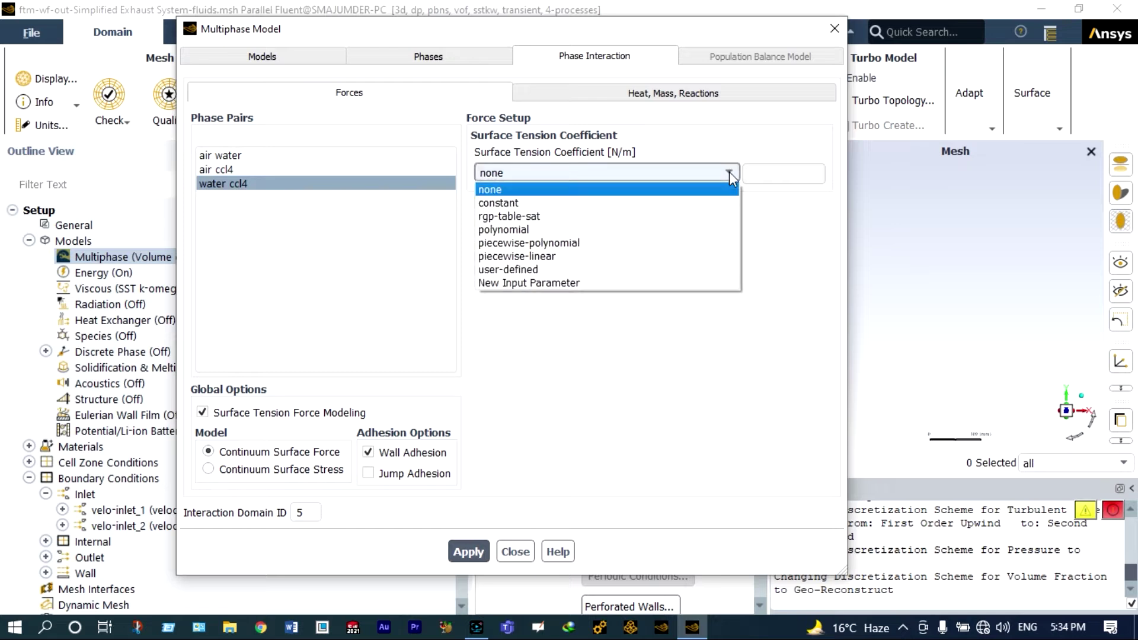
pyautogui.click(592, 203)
pyautogui.click(755, 171)
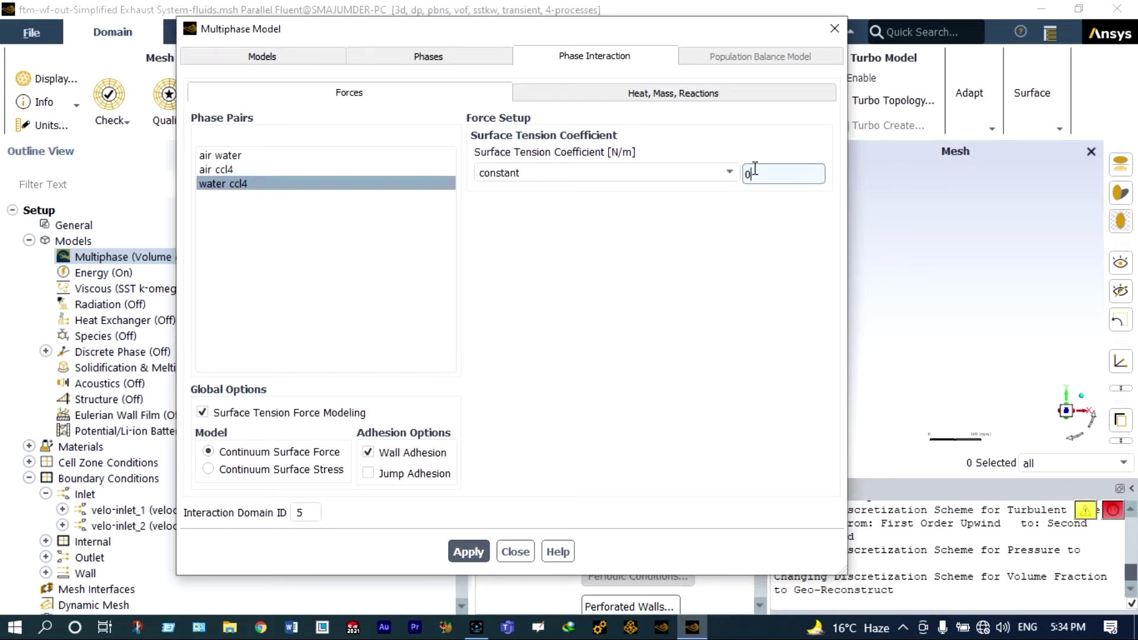
pyautogui.write('.05')
pyautogui.click(470, 551)
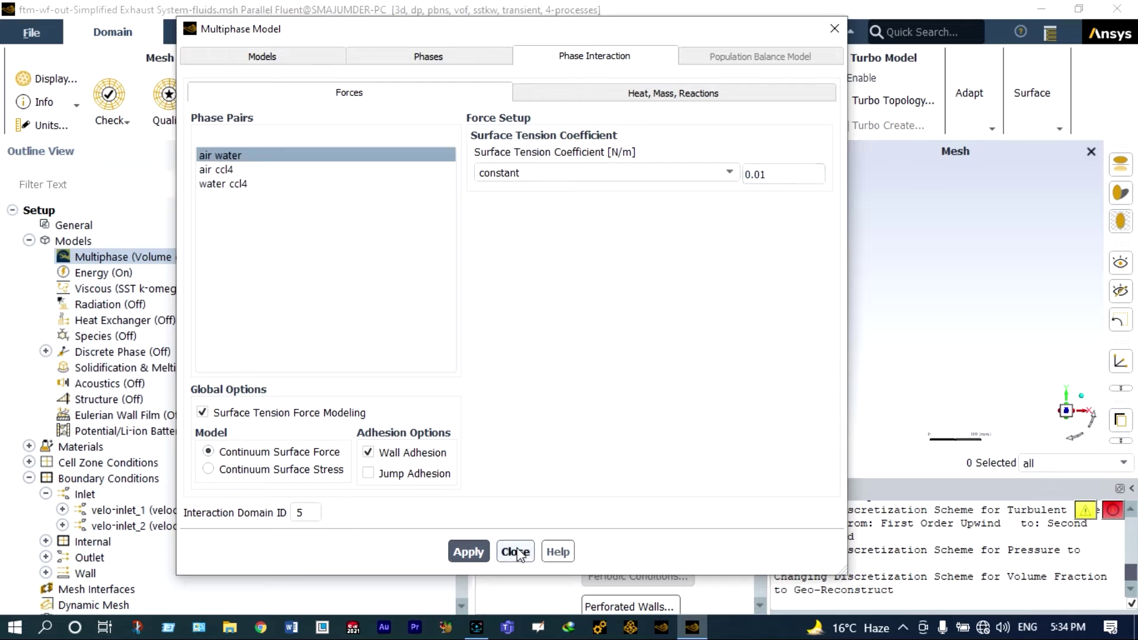
pyautogui.click(516, 551)
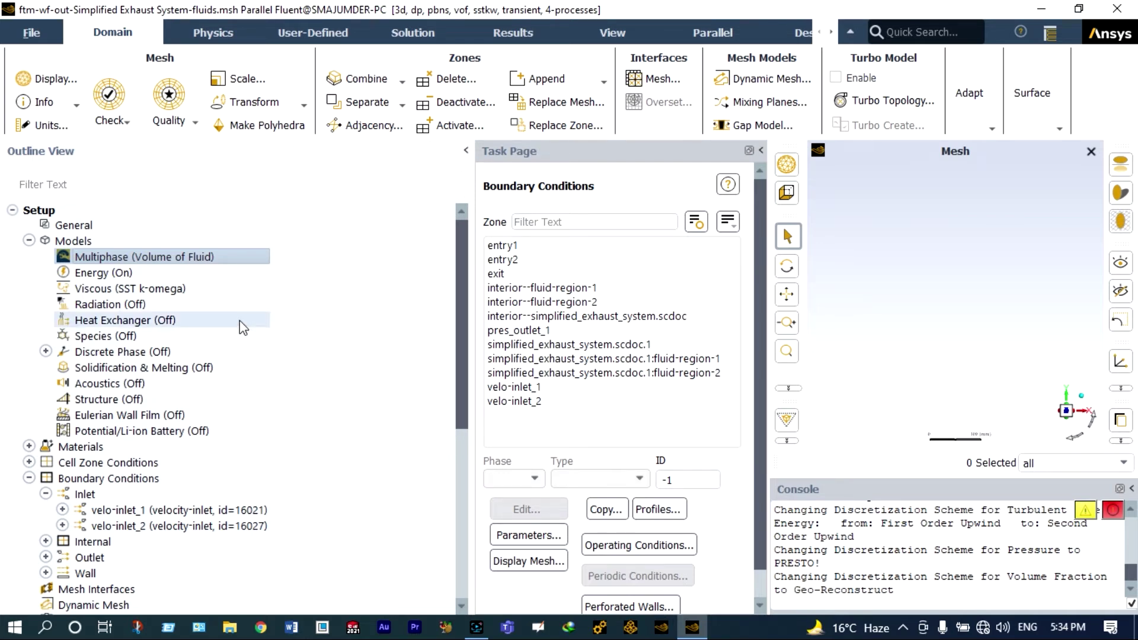
# Step: Review the viscous model settings and accept the SST k-omega model
pyautogui.doubleClick(161, 288)
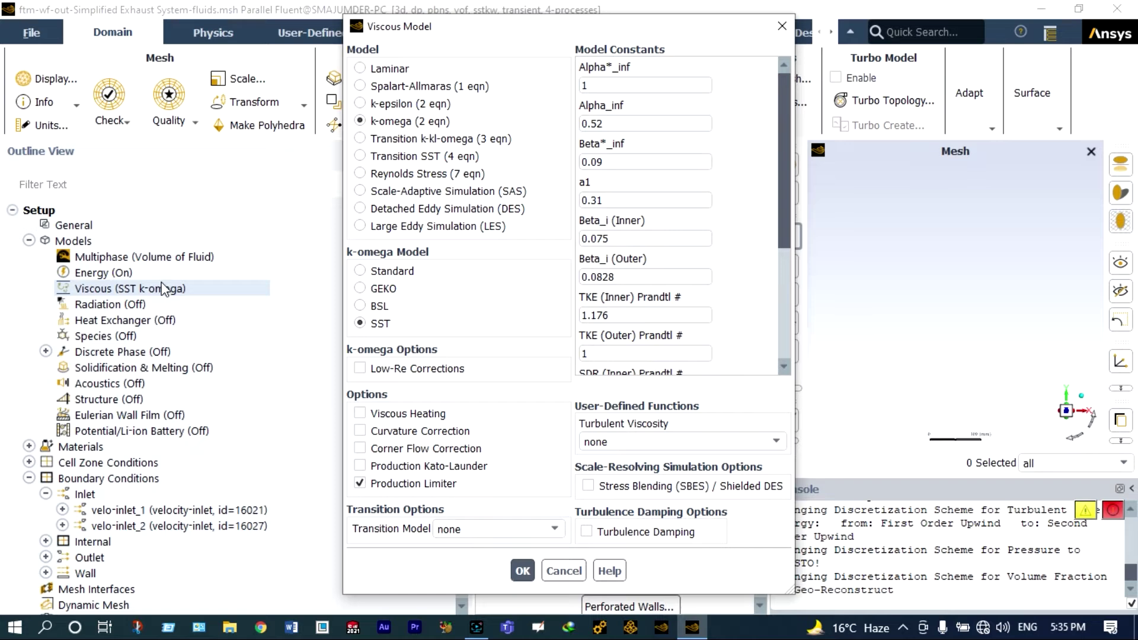
pyautogui.click(164, 290)
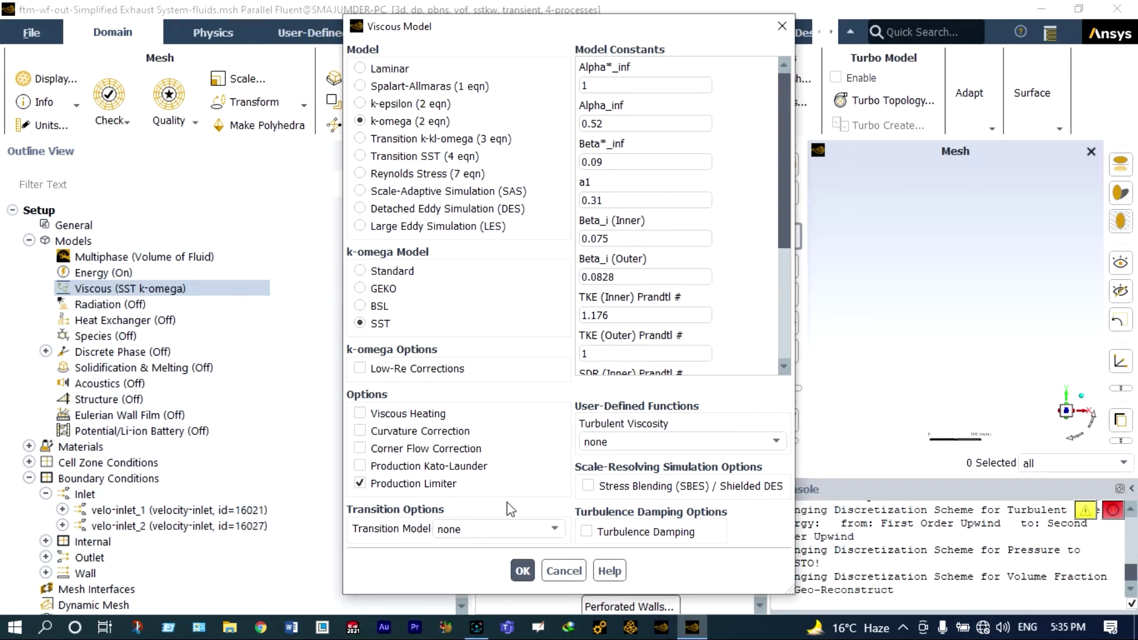
pyautogui.click(524, 571)
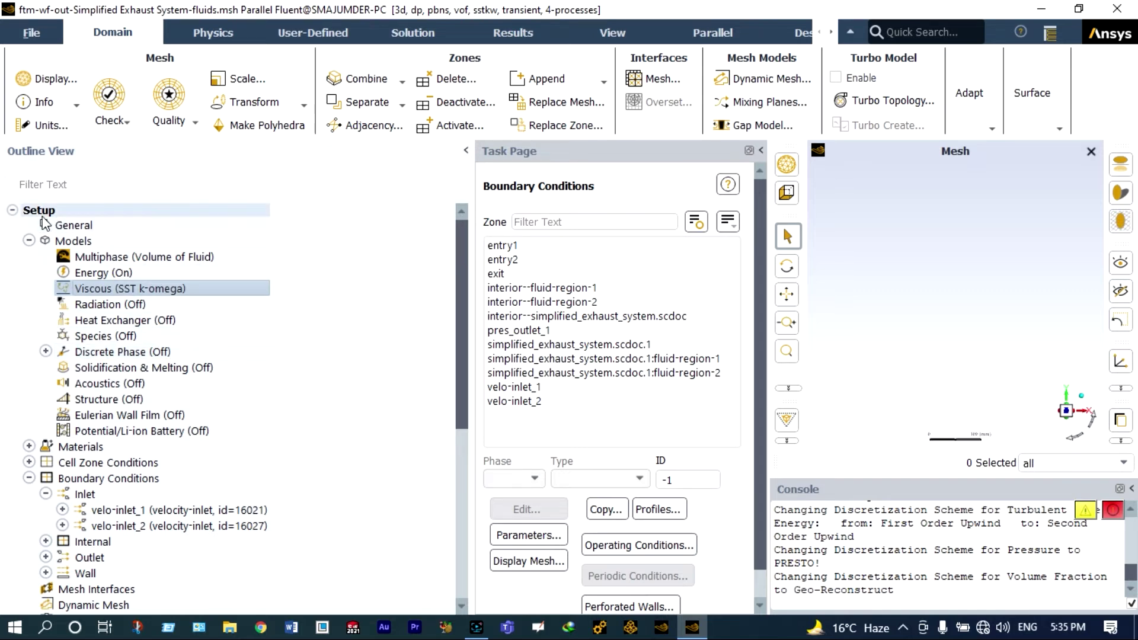
# Step: Set the mixture velocity magnitude at velo-inlet_1 to 0.01 m/s
pyautogui.click(29, 240)
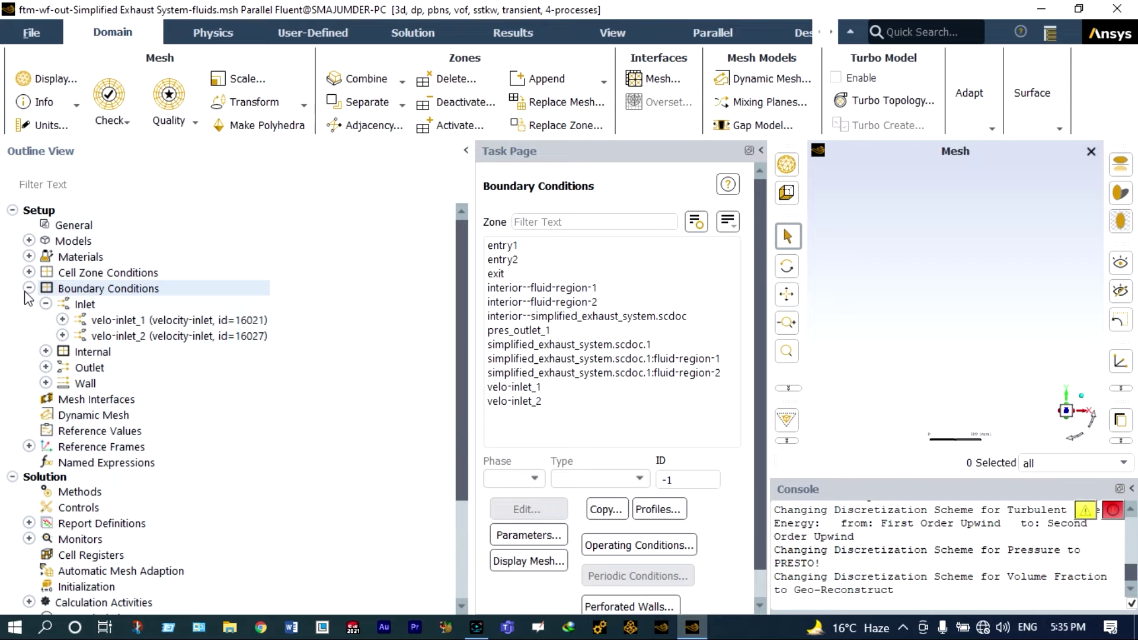
pyautogui.click(77, 307)
pyautogui.doubleClick(103, 322)
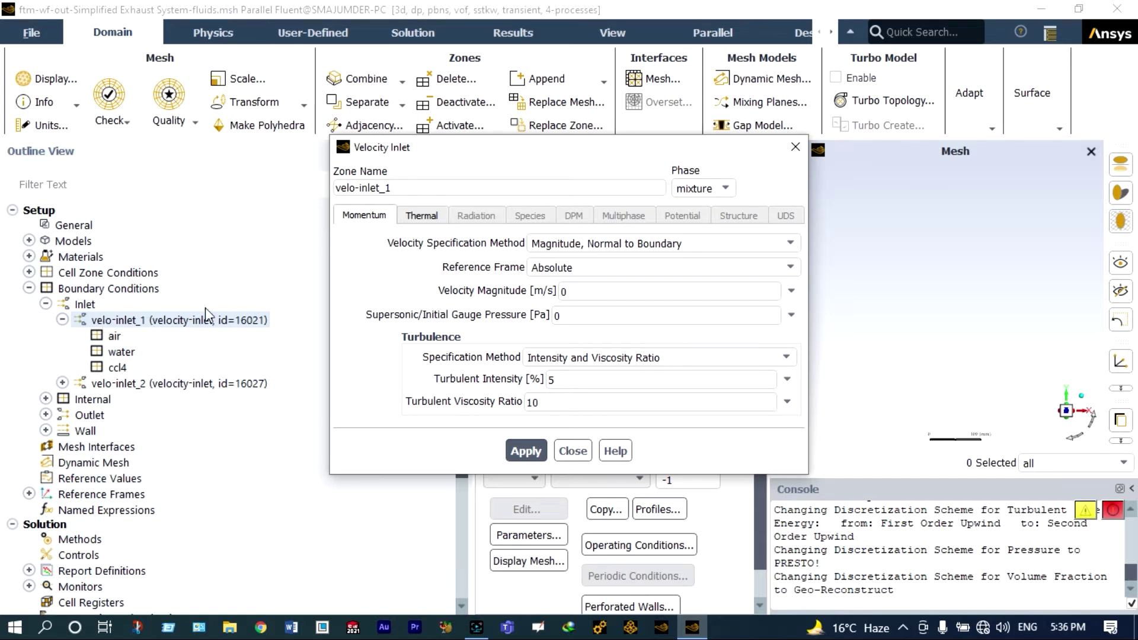
pyautogui.click(564, 290)
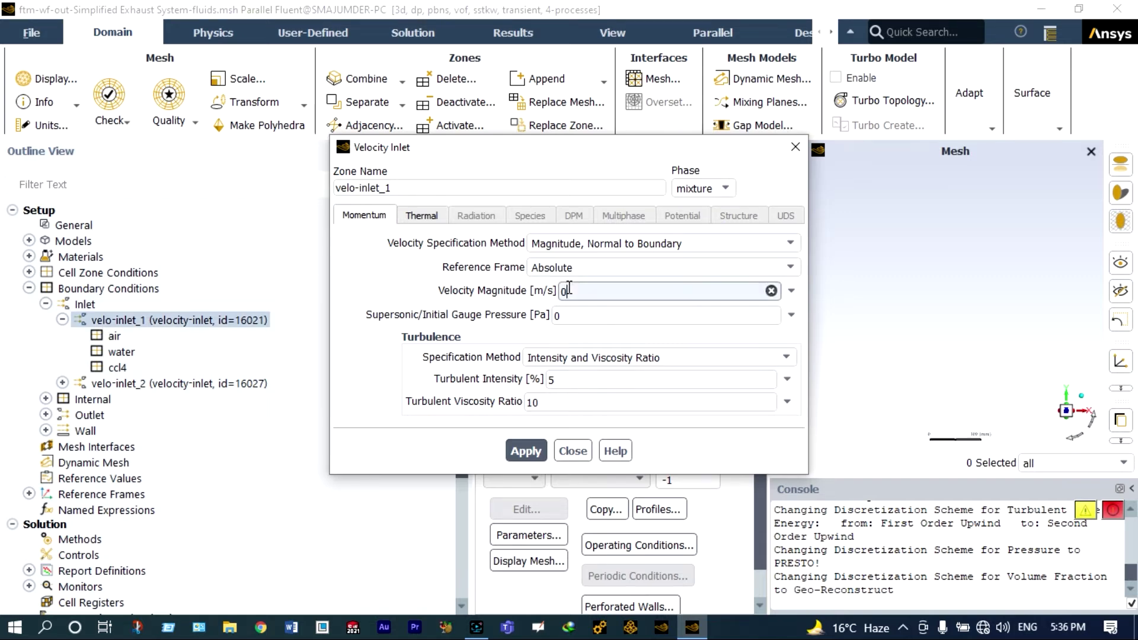
pyautogui.write('.01')
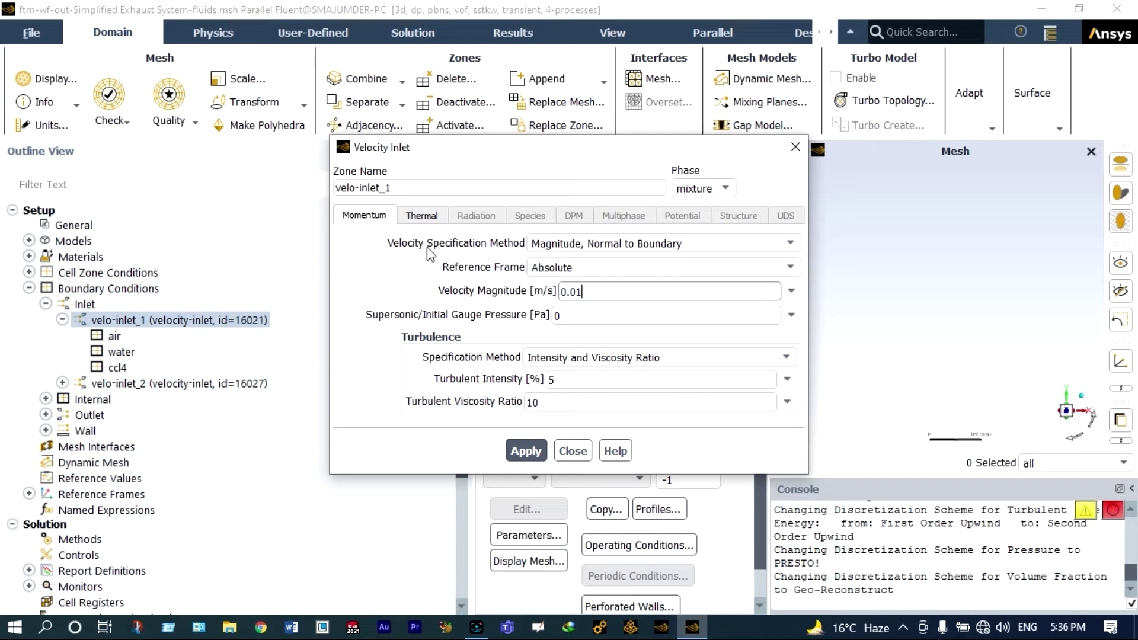
# Step: Set the mixture temperature at velo-inlet_1 to 100 °C, apply the inlet conditions and close them
pyautogui.click(422, 216)
pyautogui.click(452, 242)
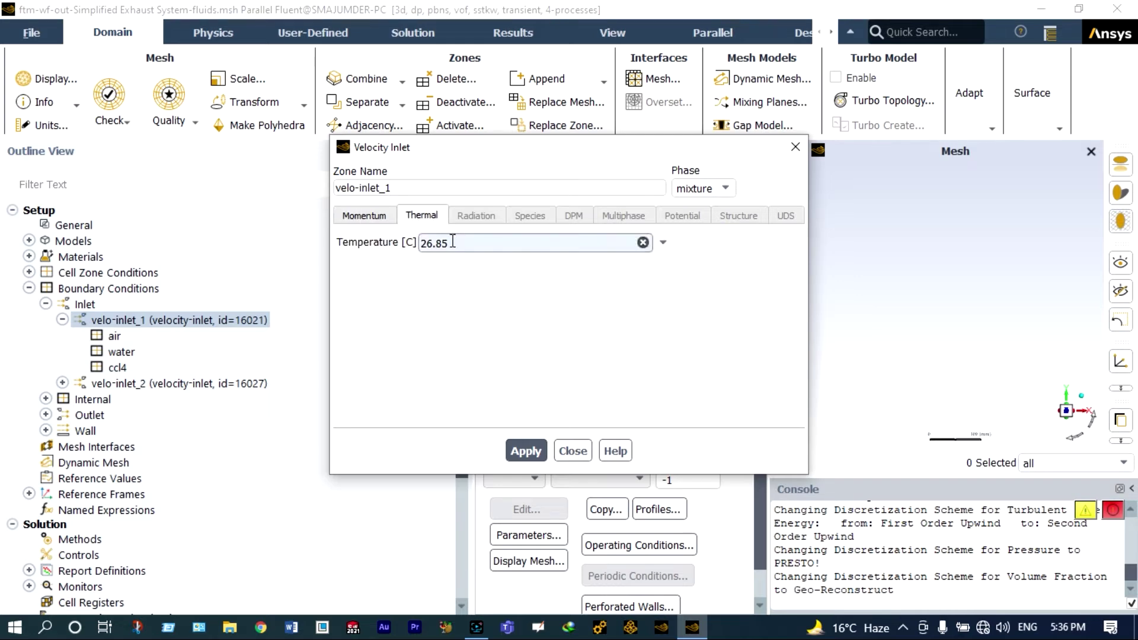
pyautogui.hotkey('ctrl', 'a')
pyautogui.write('100')
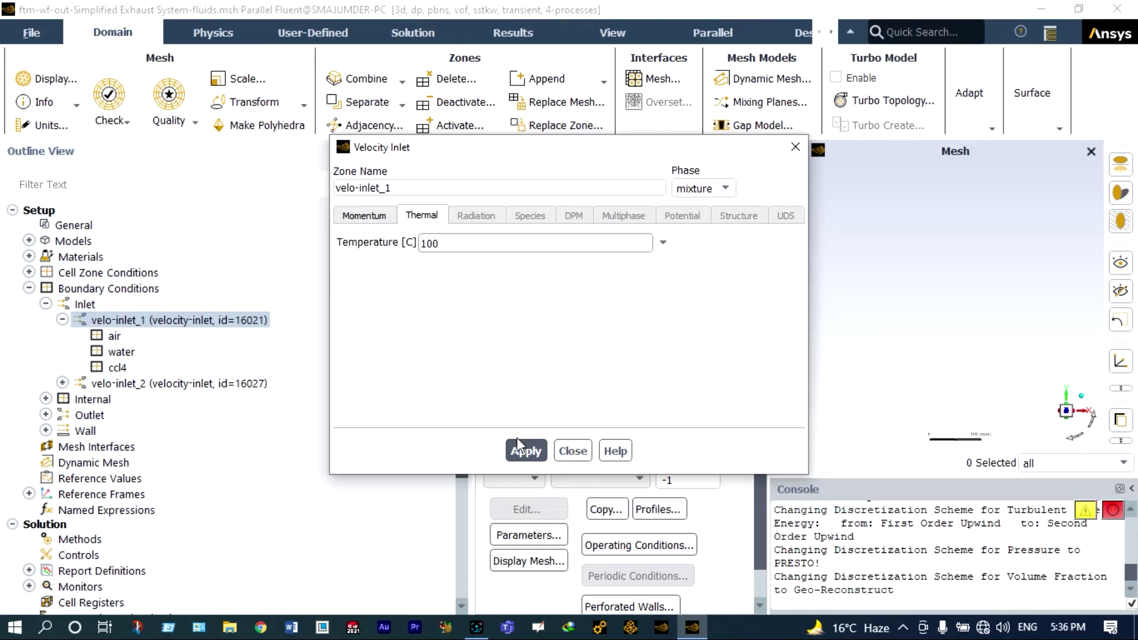
pyautogui.click(519, 449)
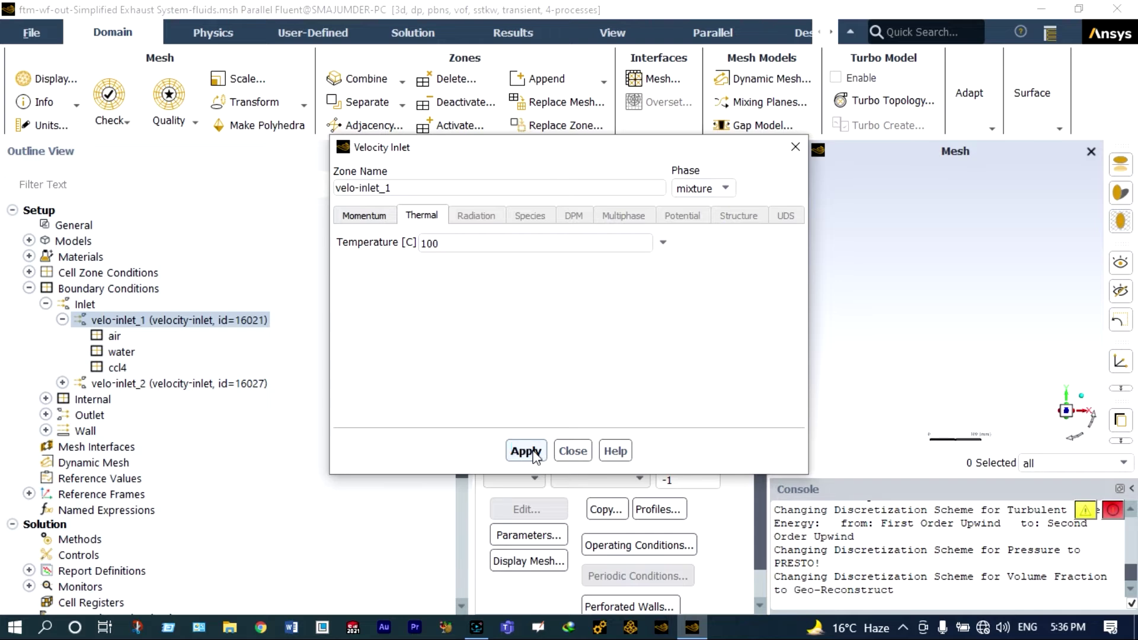
pyautogui.click(571, 450)
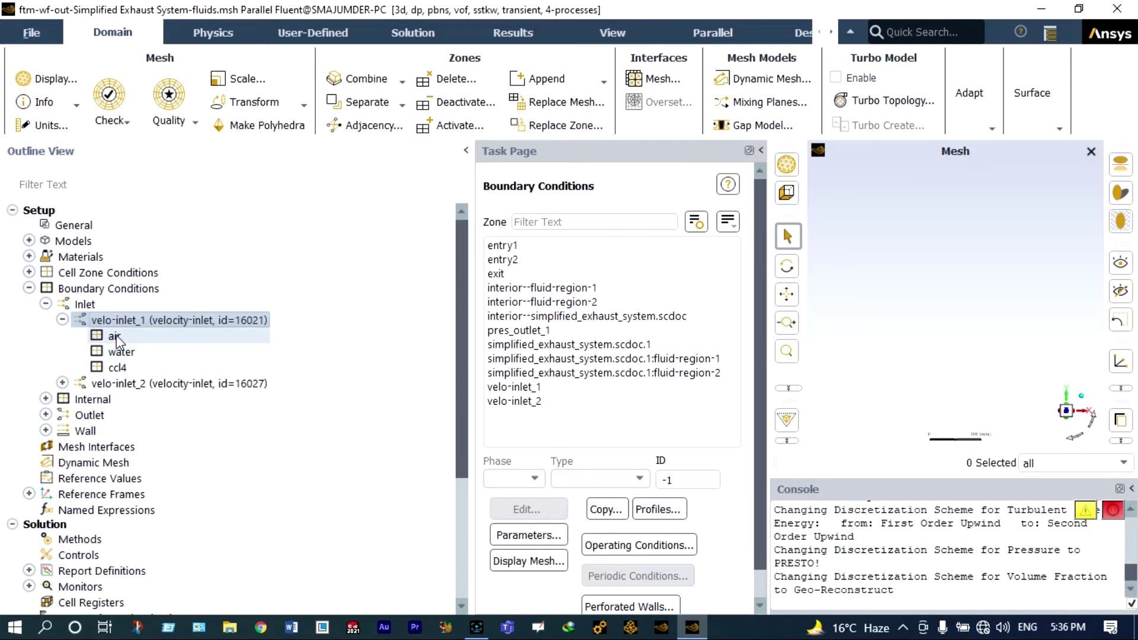
# Step: Apply a volume fraction of 0 for the ccl4 phase at velo-inlet_1 and close its settings
pyautogui.click(117, 368)
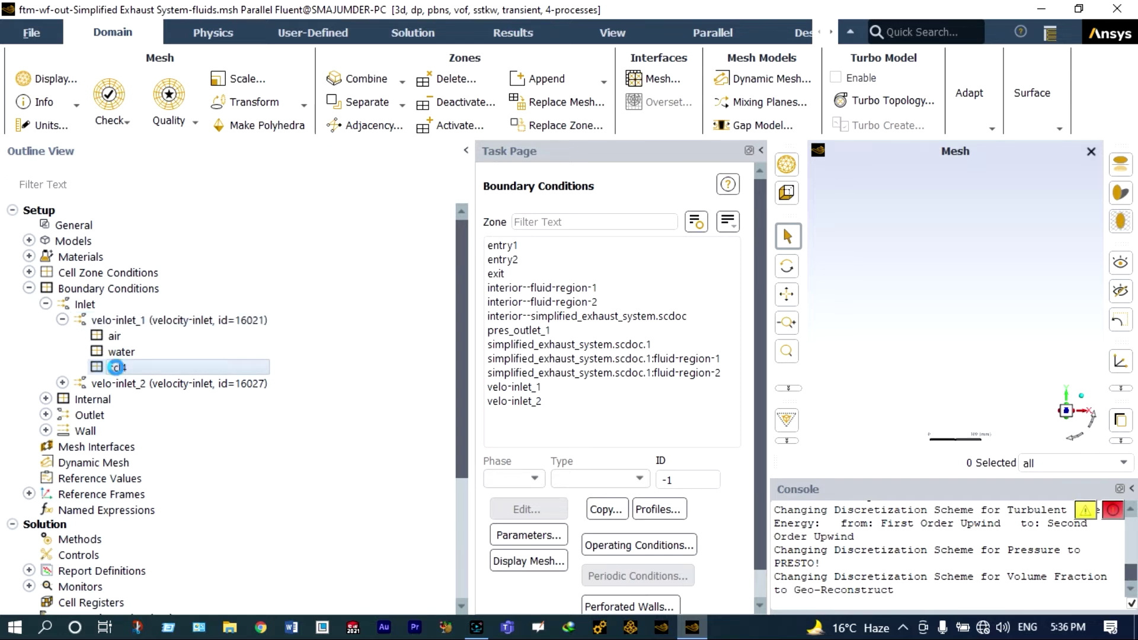
pyautogui.doubleClick(117, 367)
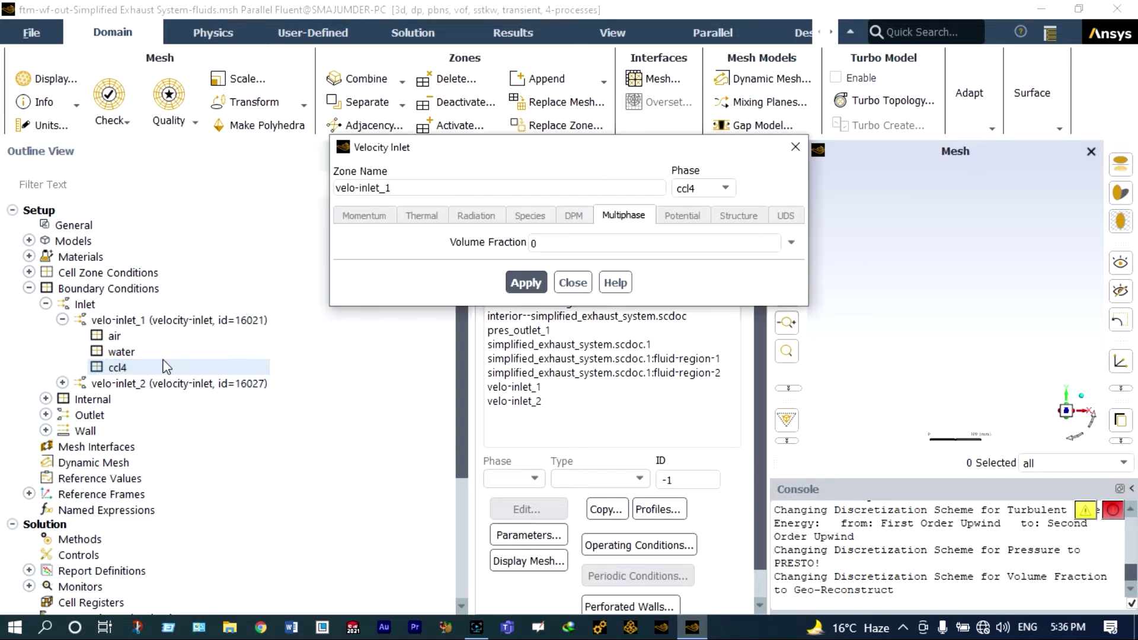
pyautogui.click(526, 283)
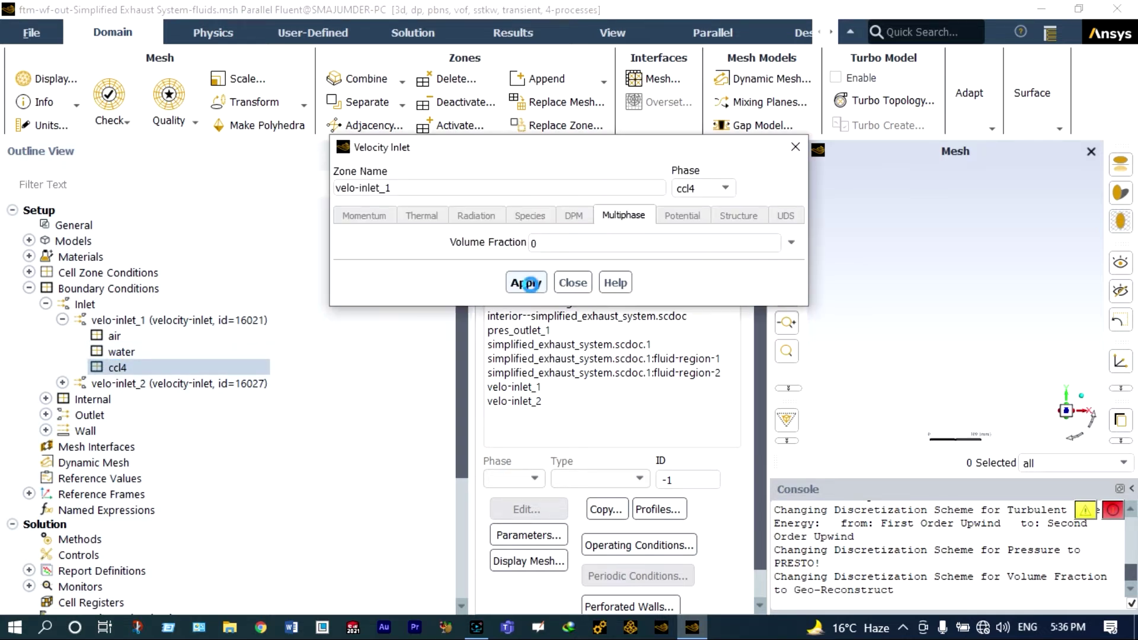
pyautogui.click(572, 283)
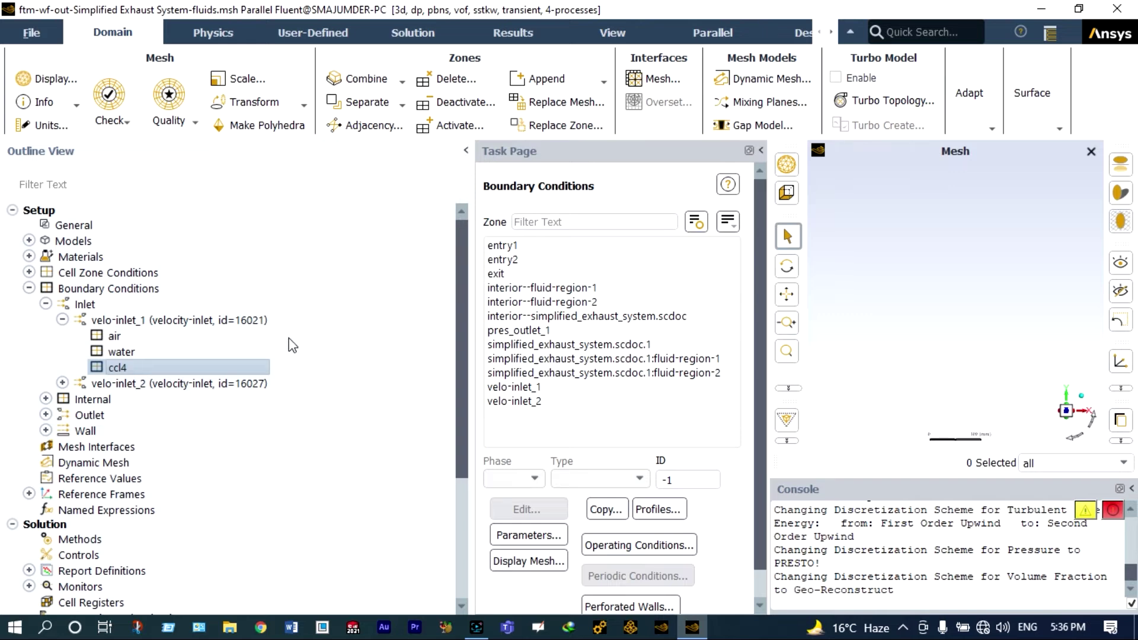
# Step: Set the water phase volume fraction at velo-inlet_1 to 1, apply it and close its settings
pyautogui.click(163, 354)
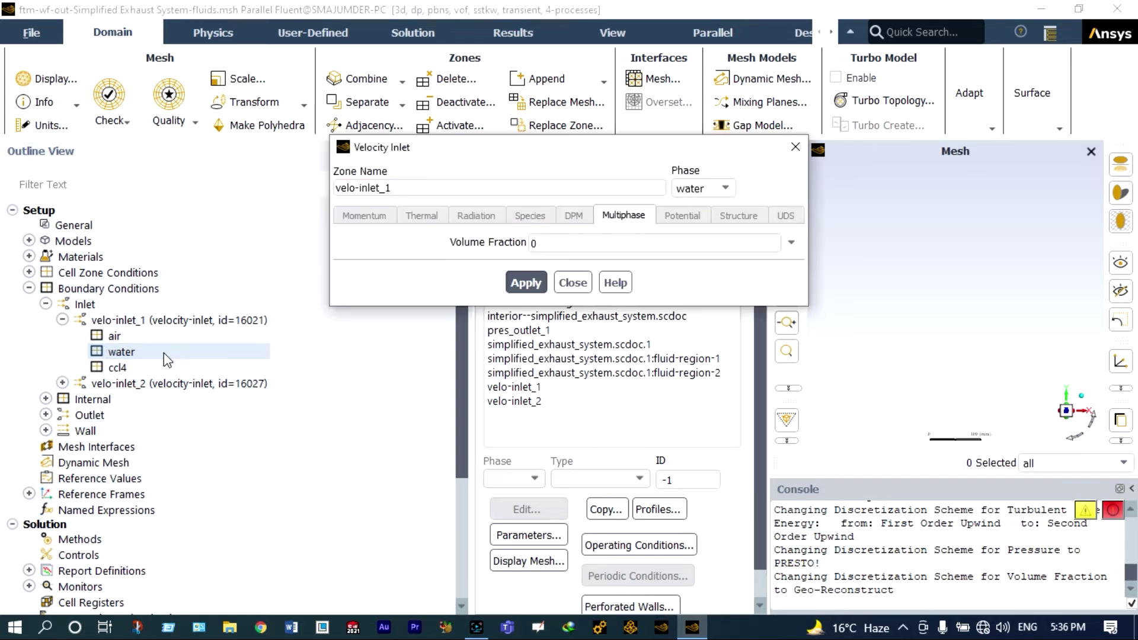
pyautogui.click(537, 242)
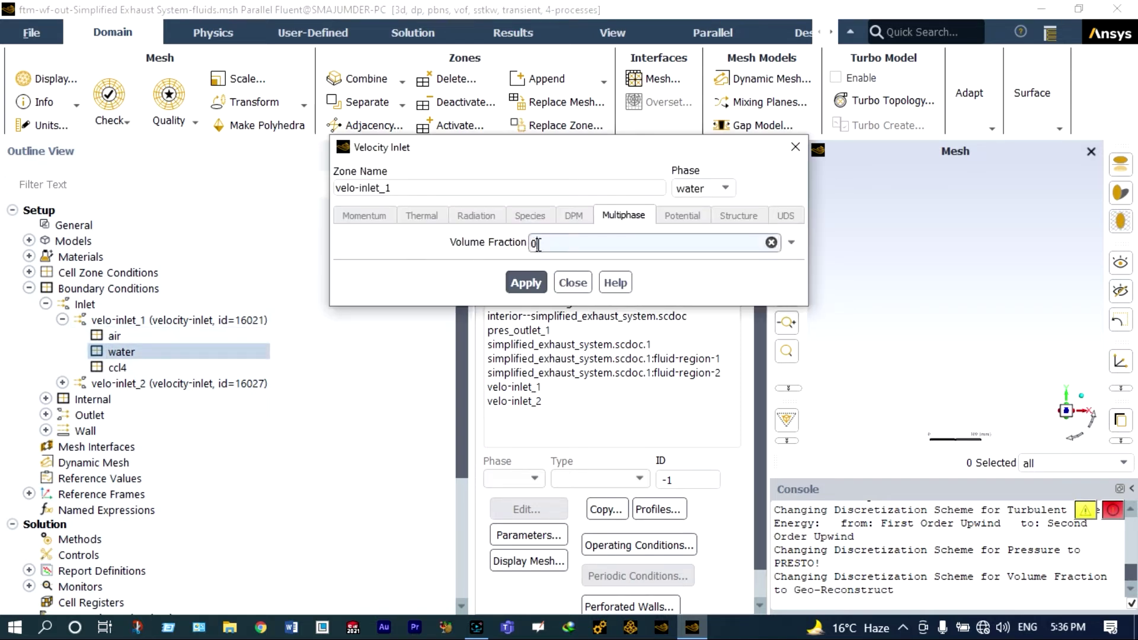
pyautogui.press('BackSpace')
pyautogui.write('1')
pyautogui.click(526, 283)
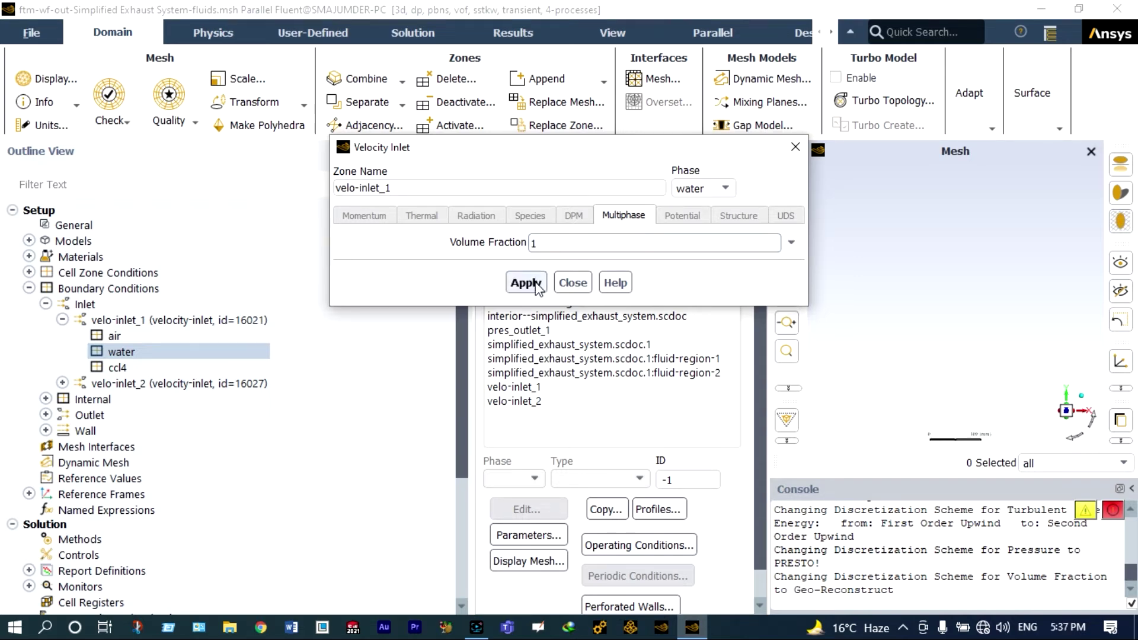
pyautogui.click(572, 284)
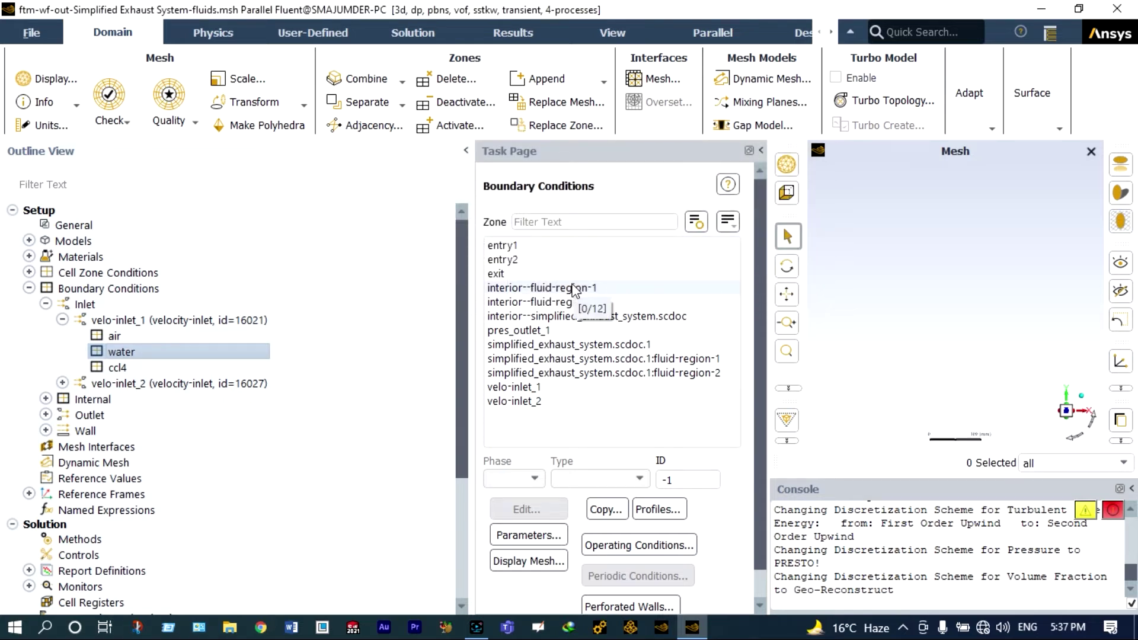
# Step: Set the mixture velocity magnitude at velo-inlet_2 to 0.1 m/s
pyautogui.doubleClick(140, 384)
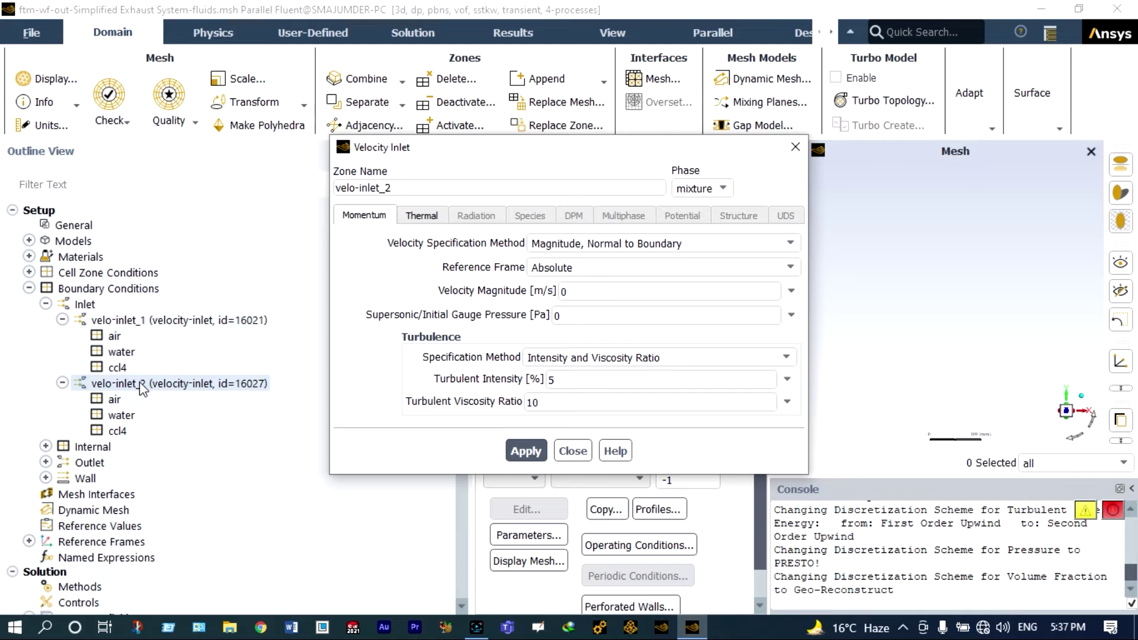
pyautogui.click(572, 290)
pyautogui.write('.1')
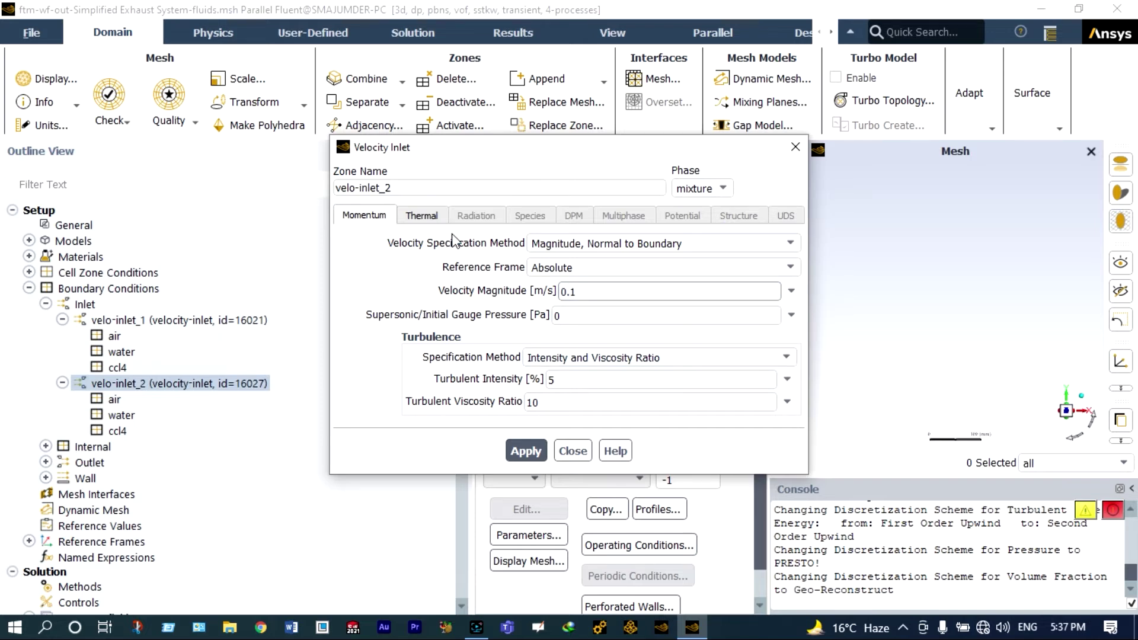
# Step: Set the mixture temperature at velo-inlet_2 to 10 °C, apply the inlet conditions and close them
pyautogui.click(429, 217)
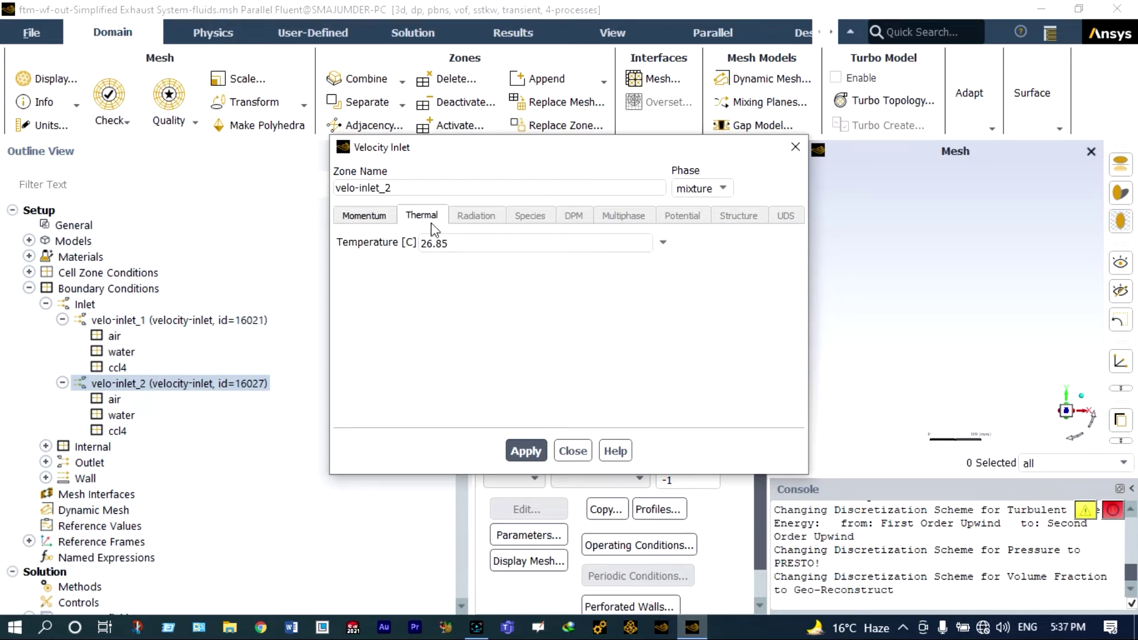
pyautogui.click(437, 240)
pyautogui.press('BackSpace')
pyautogui.press('BackSpace')
pyautogui.press('BackSpace')
pyautogui.press('BackSpace')
pyautogui.press('BackSpace')
pyautogui.write('10')
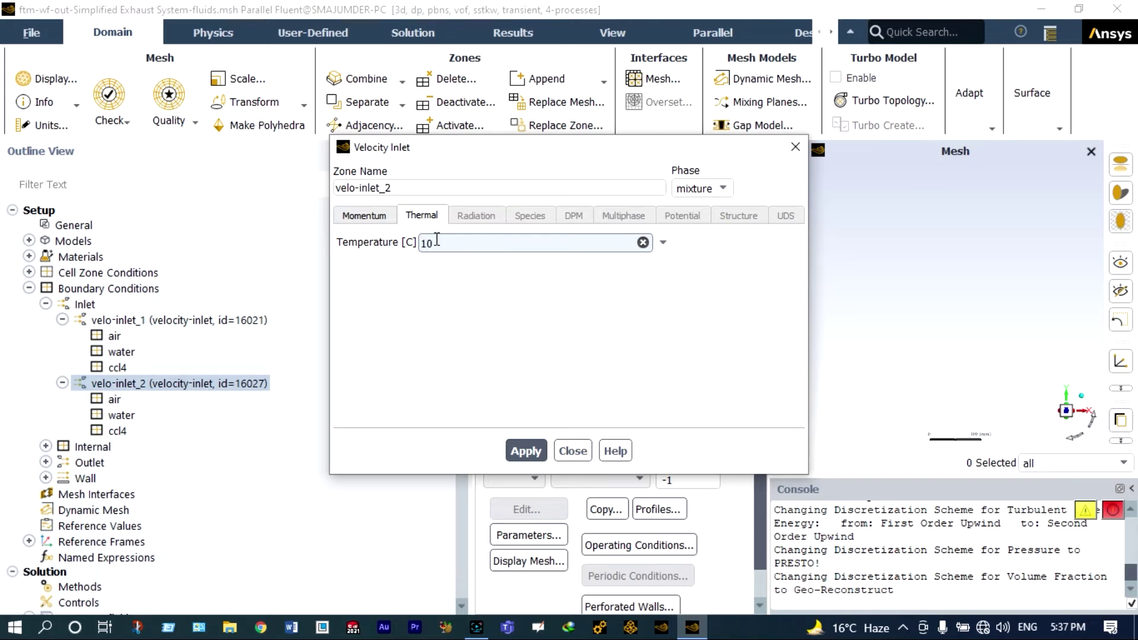
pyautogui.click(539, 452)
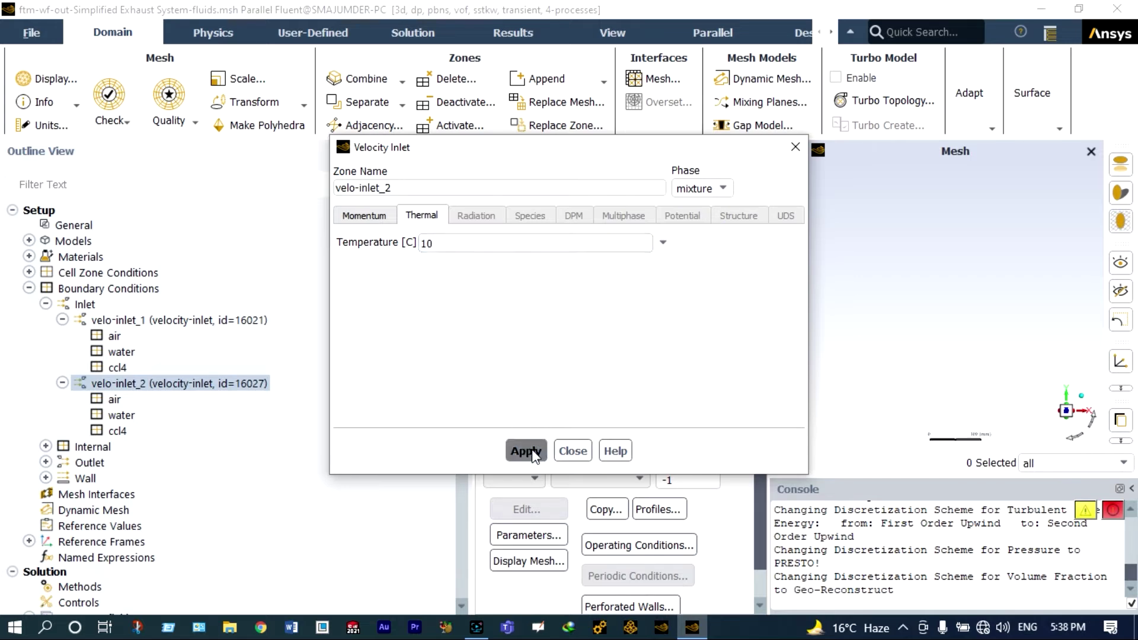
pyautogui.click(572, 451)
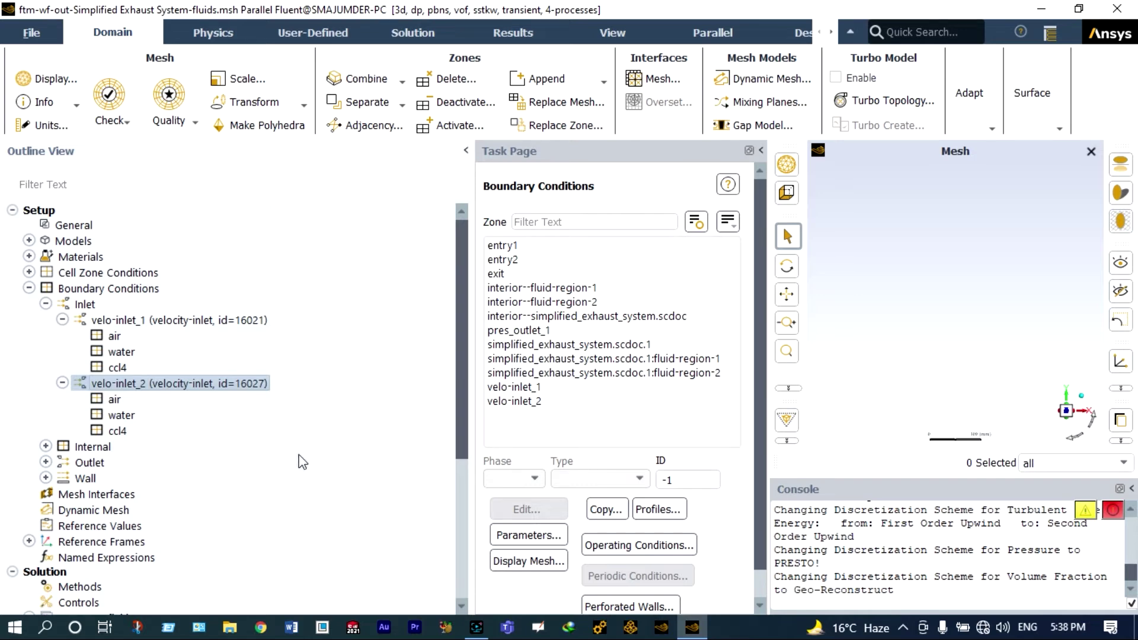
# Step: Set the ccl4 phase volume fraction at velo-inlet_2 to 1, apply it and close its settings
pyautogui.click(122, 431)
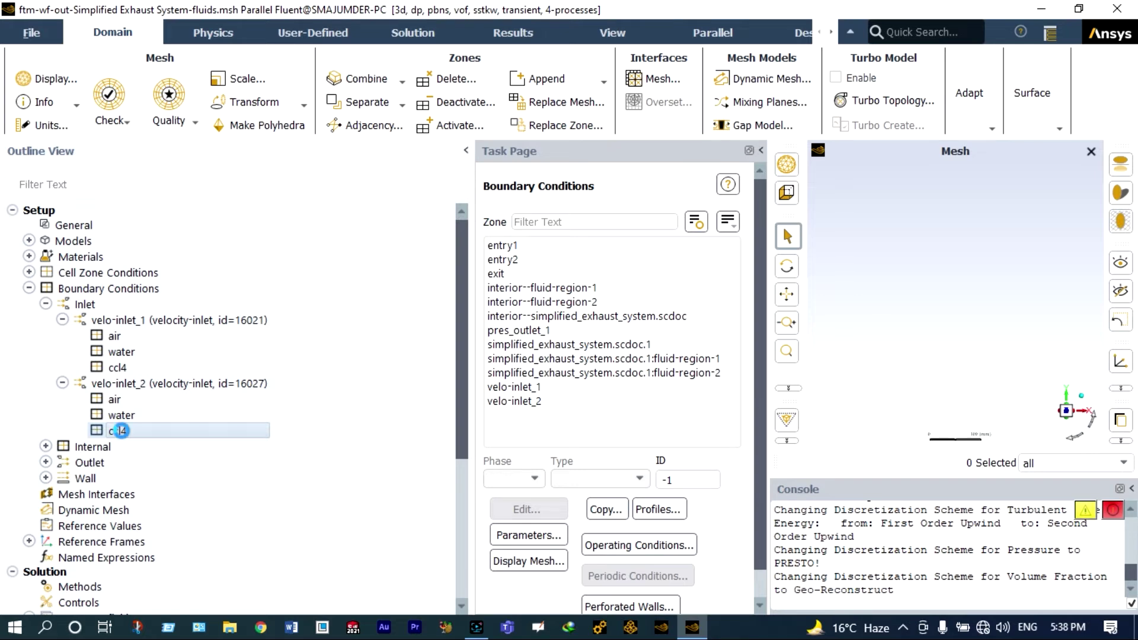
pyautogui.doubleClick(121, 431)
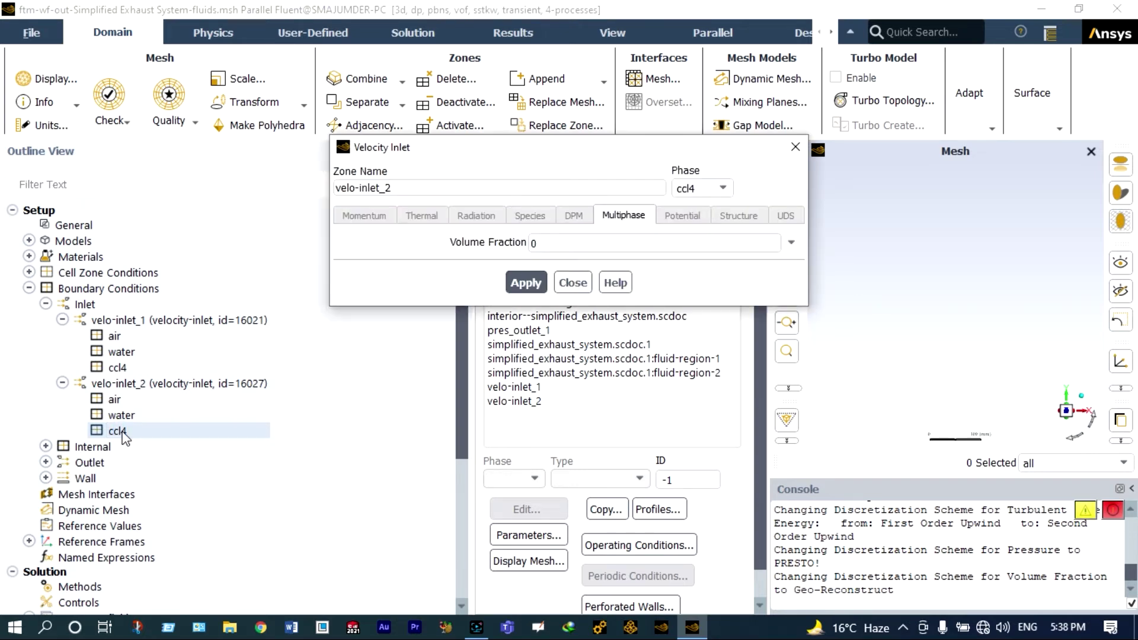
pyautogui.click(546, 244)
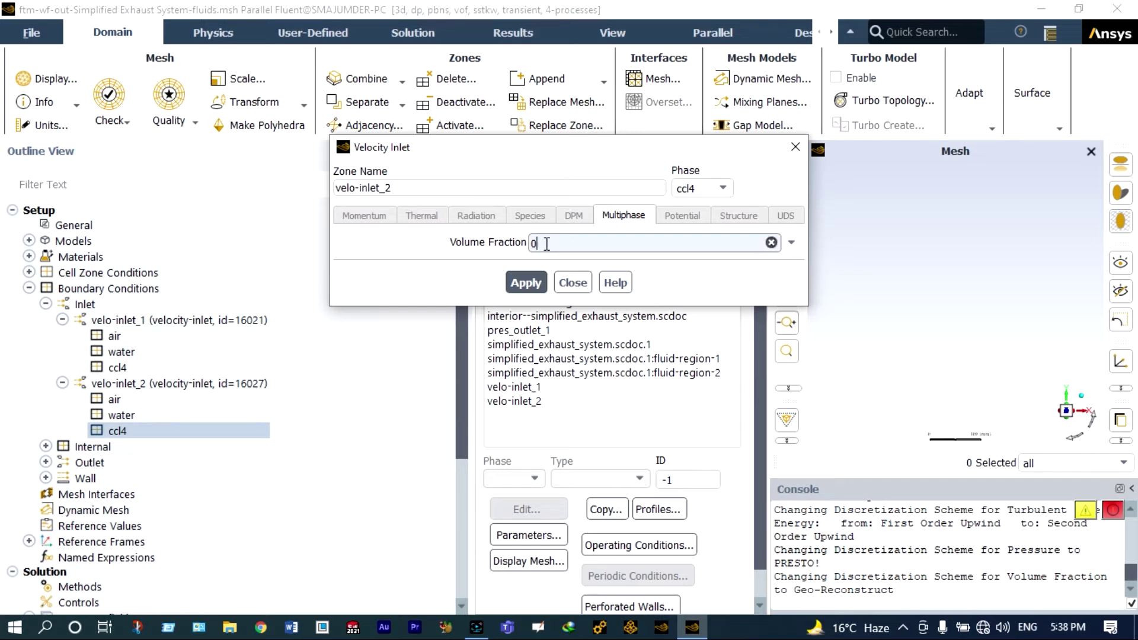
pyautogui.press('BackSpace')
pyautogui.write('1')
pyautogui.click(542, 285)
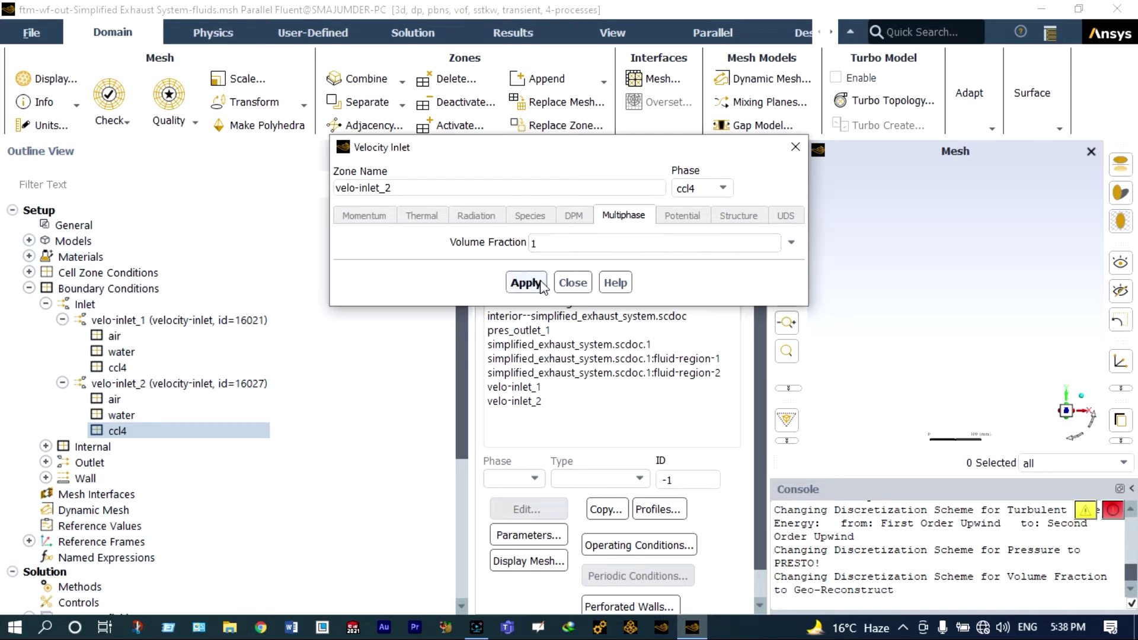
pyautogui.click(573, 285)
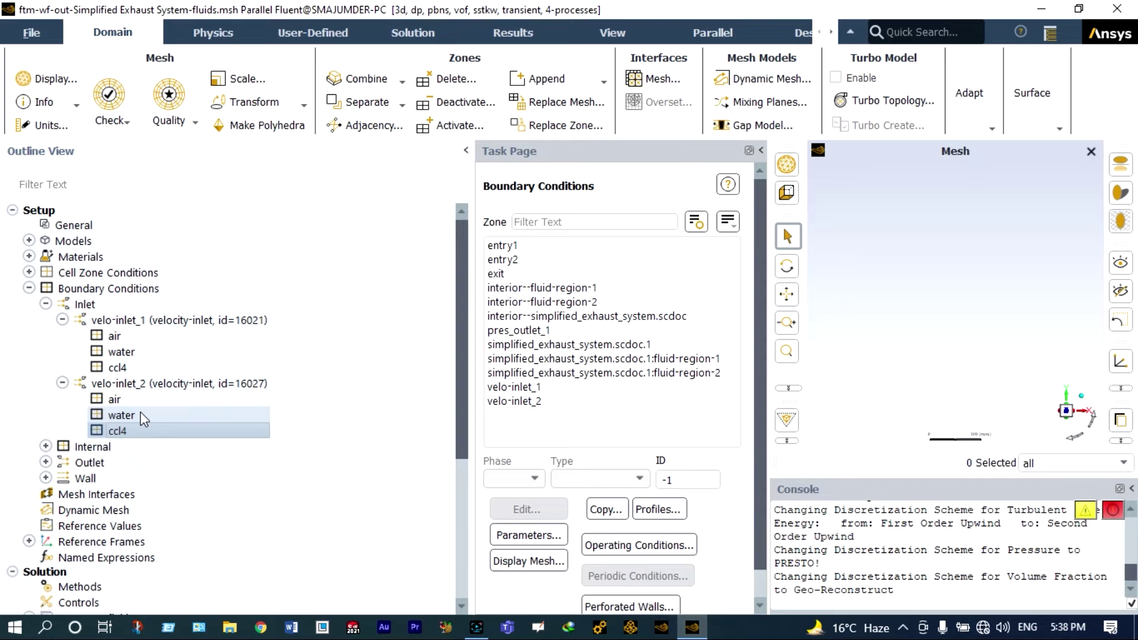
# Step: Apply a volume fraction of 0 for the water phase at velo-inlet_2 and close its settings
pyautogui.doubleClick(141, 414)
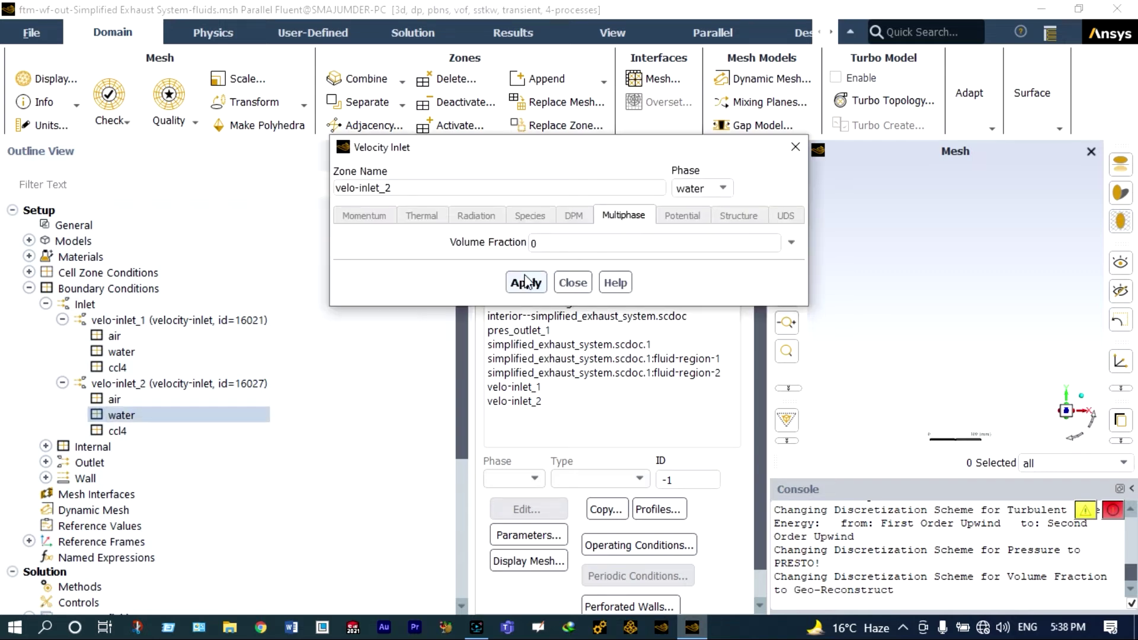
pyautogui.click(523, 283)
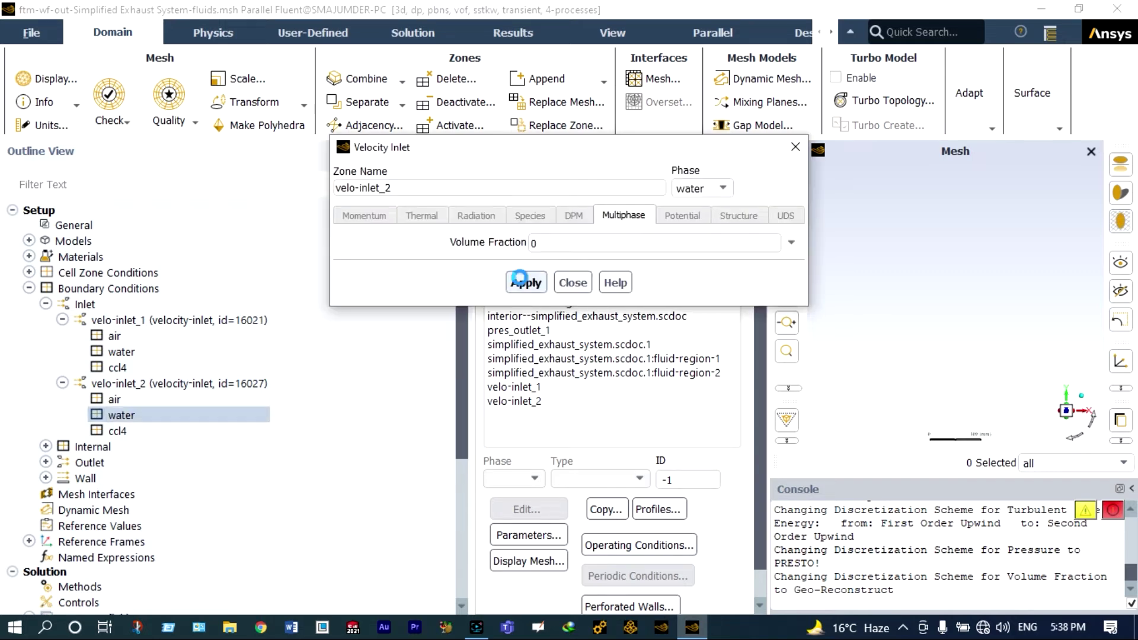
pyautogui.click(572, 283)
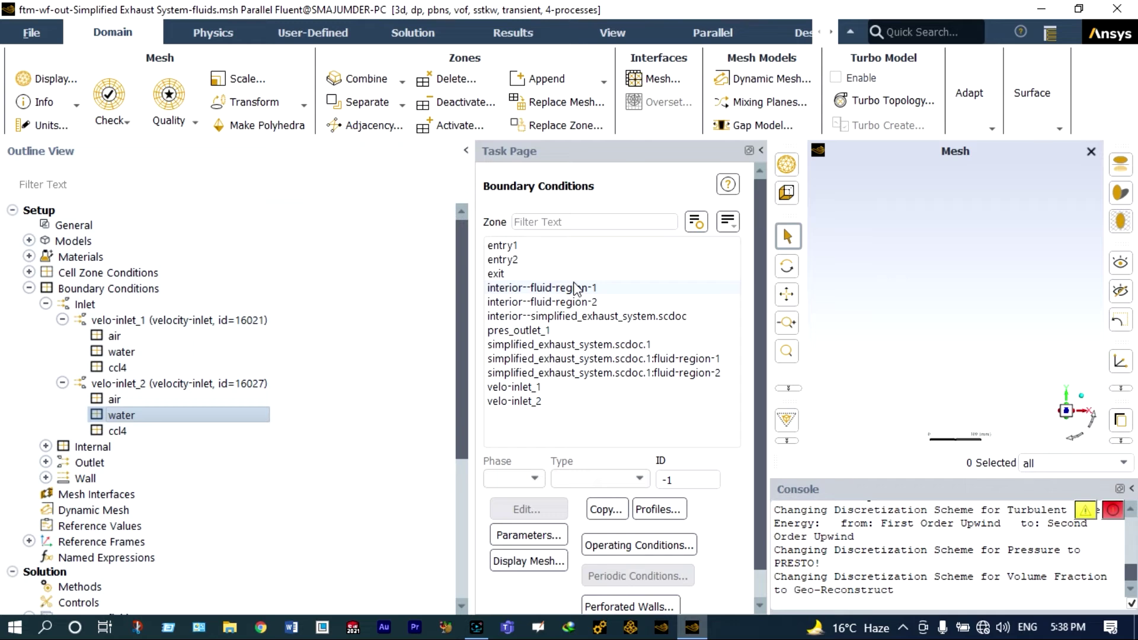
# Step: Apply the default mixture conditions for the pressure outlet pres_outlet_1 and close them
pyautogui.doubleClick(90, 462)
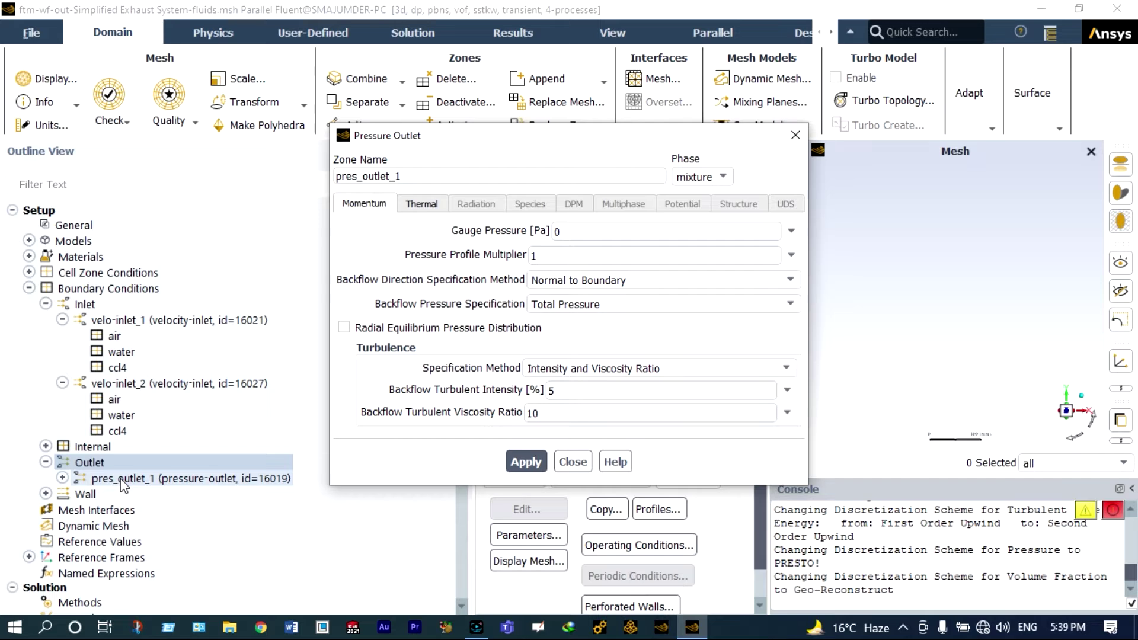
pyautogui.click(523, 463)
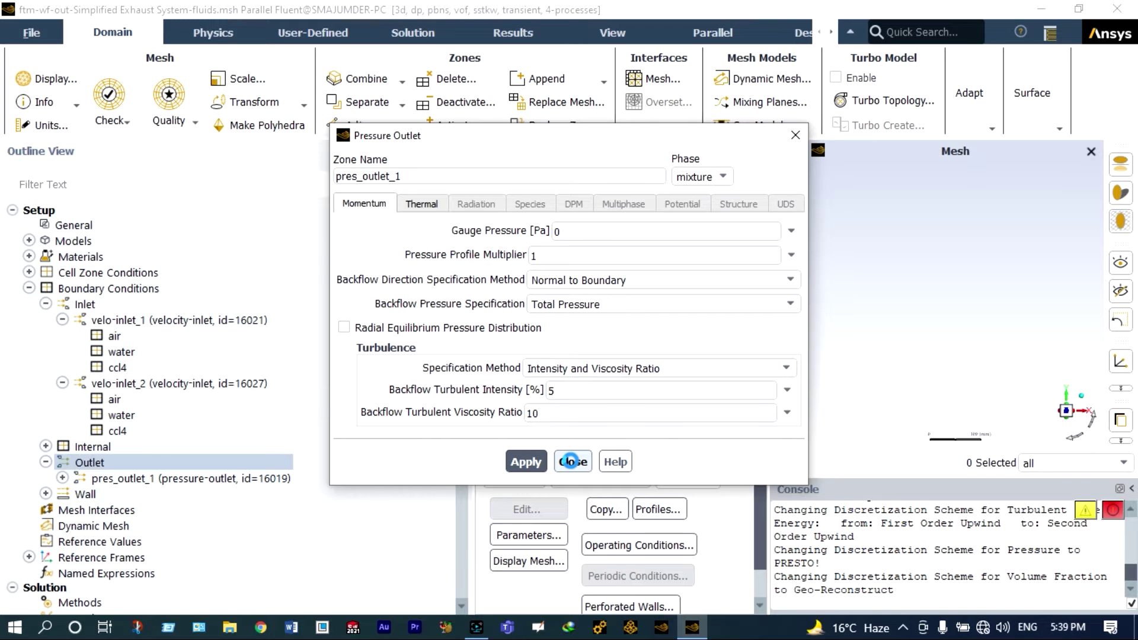
pyautogui.click(572, 461)
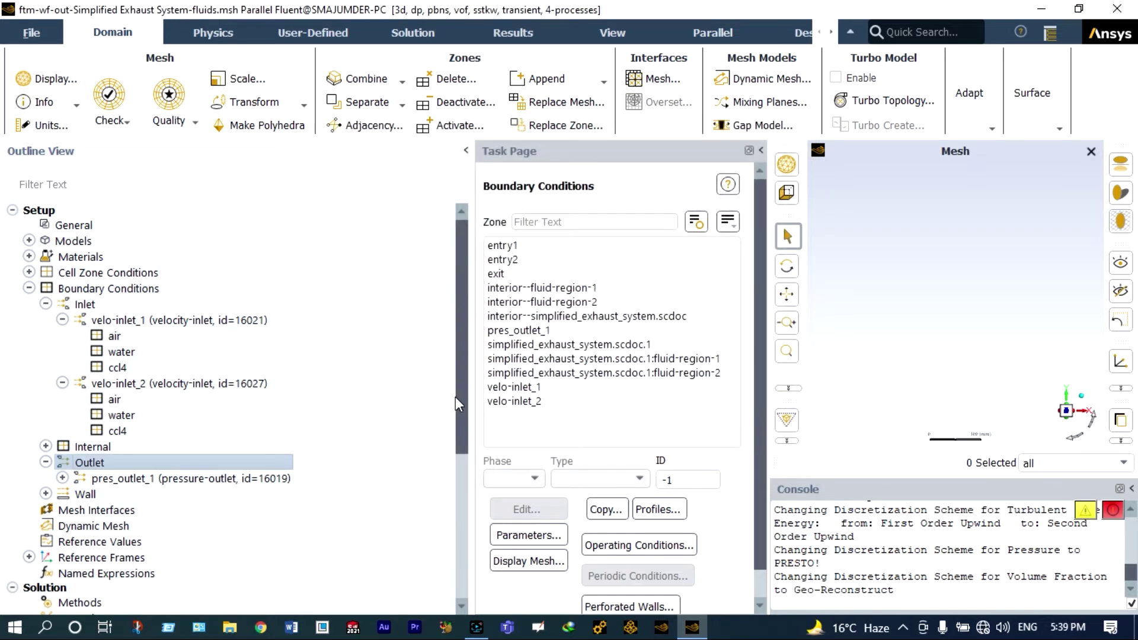
# Step: Give the entry1 wall a Convection thermal condition with copper as its material
pyautogui.scroll(-3, 457, 408)
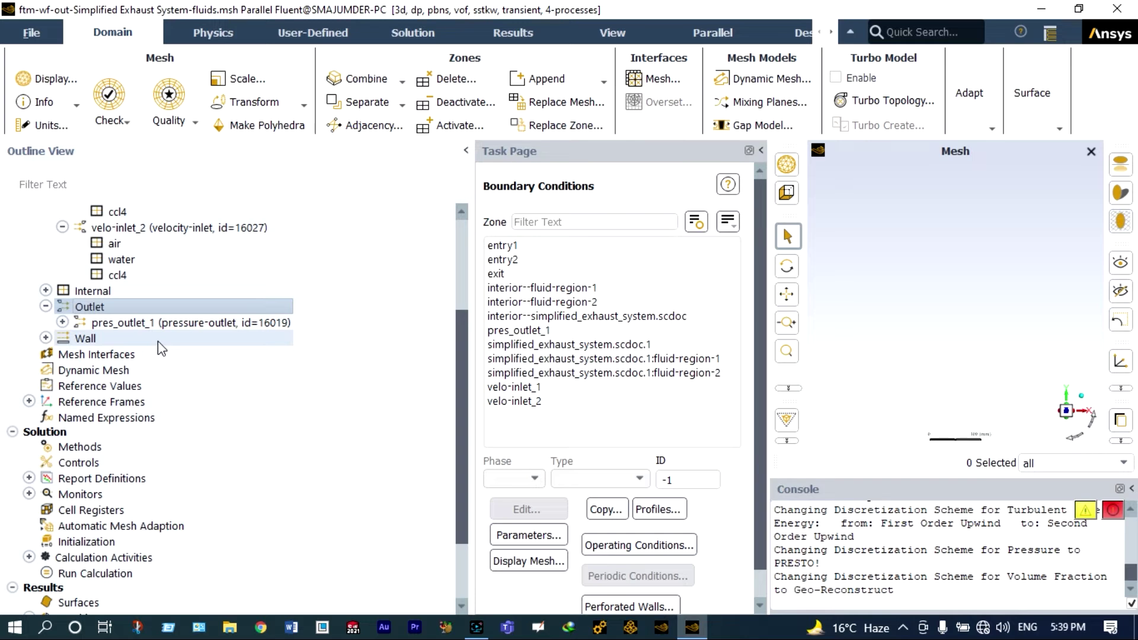
pyautogui.click(46, 337)
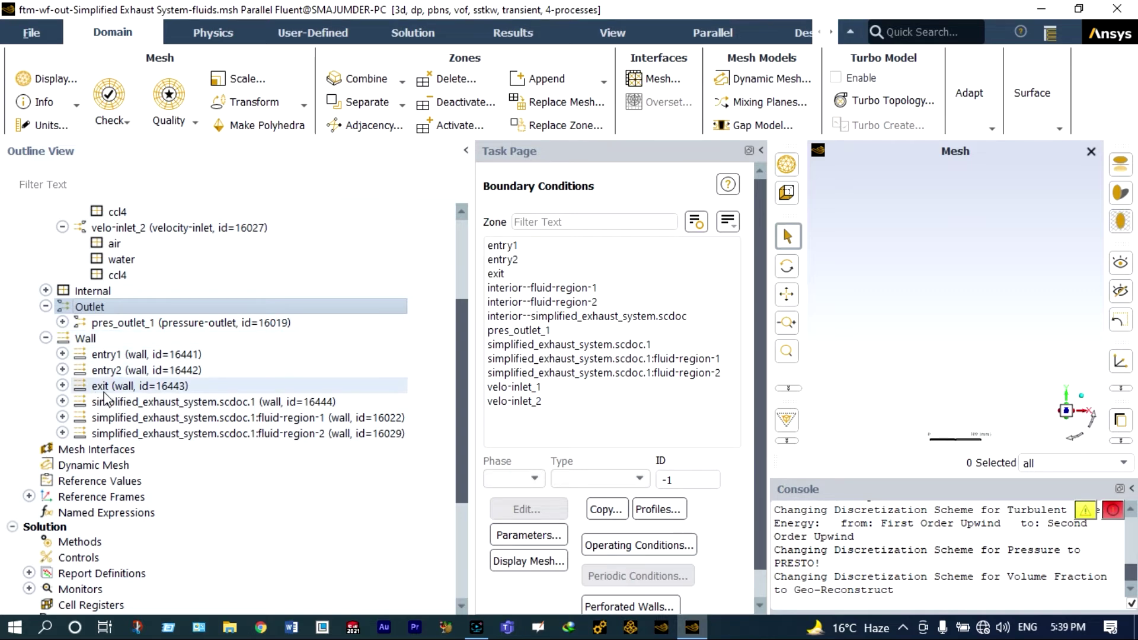
pyautogui.doubleClick(183, 356)
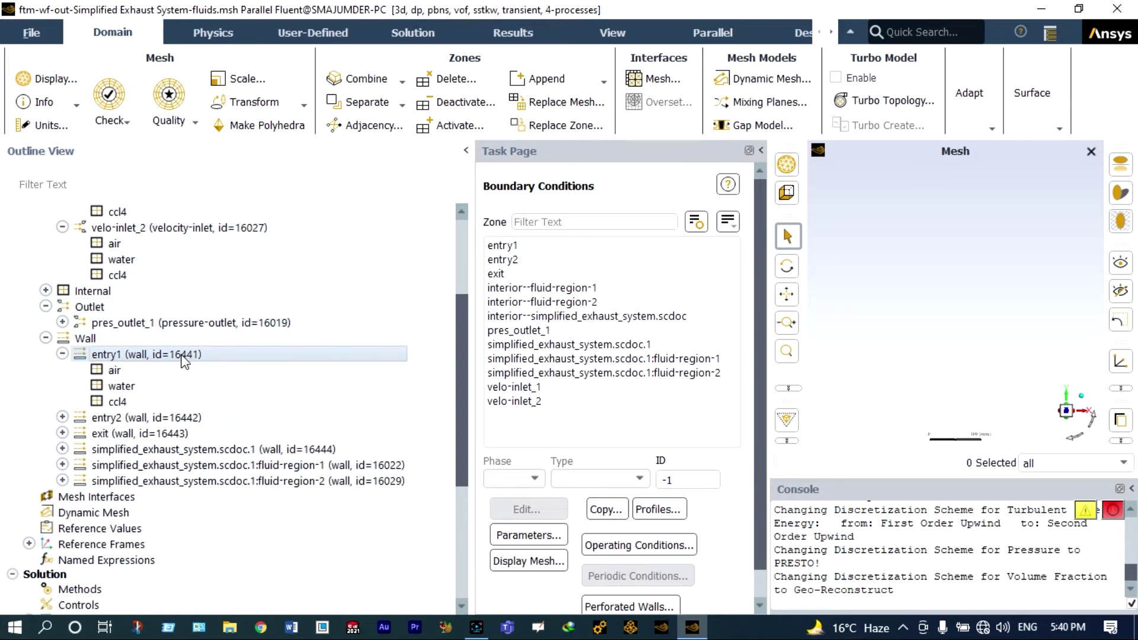
pyautogui.click(180, 354)
pyautogui.doubleClick(181, 355)
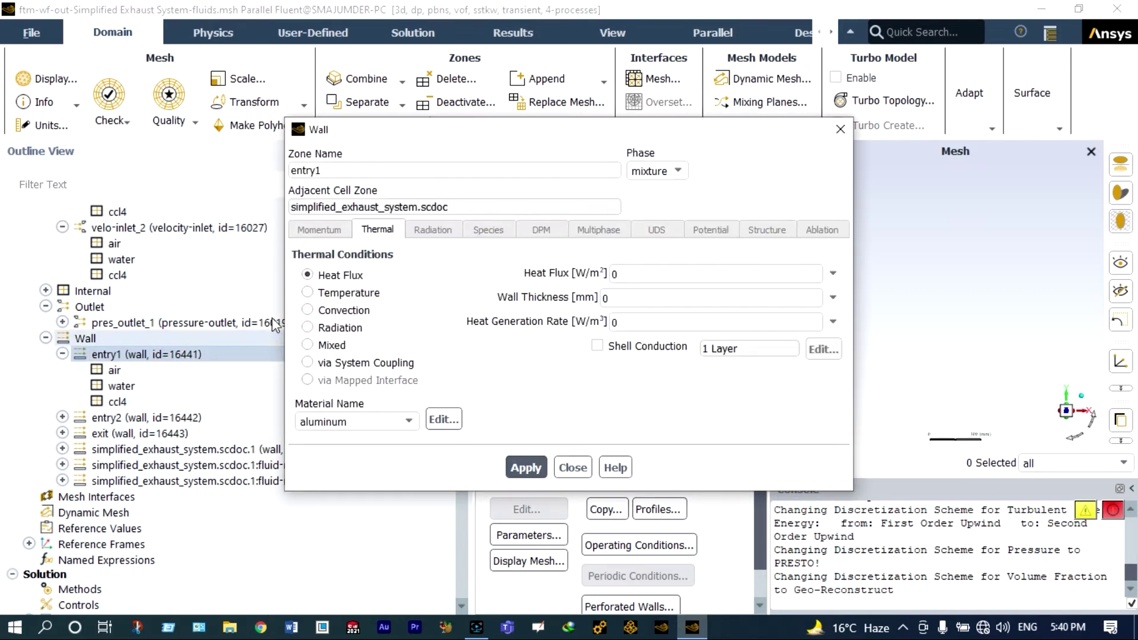
pyautogui.click(308, 312)
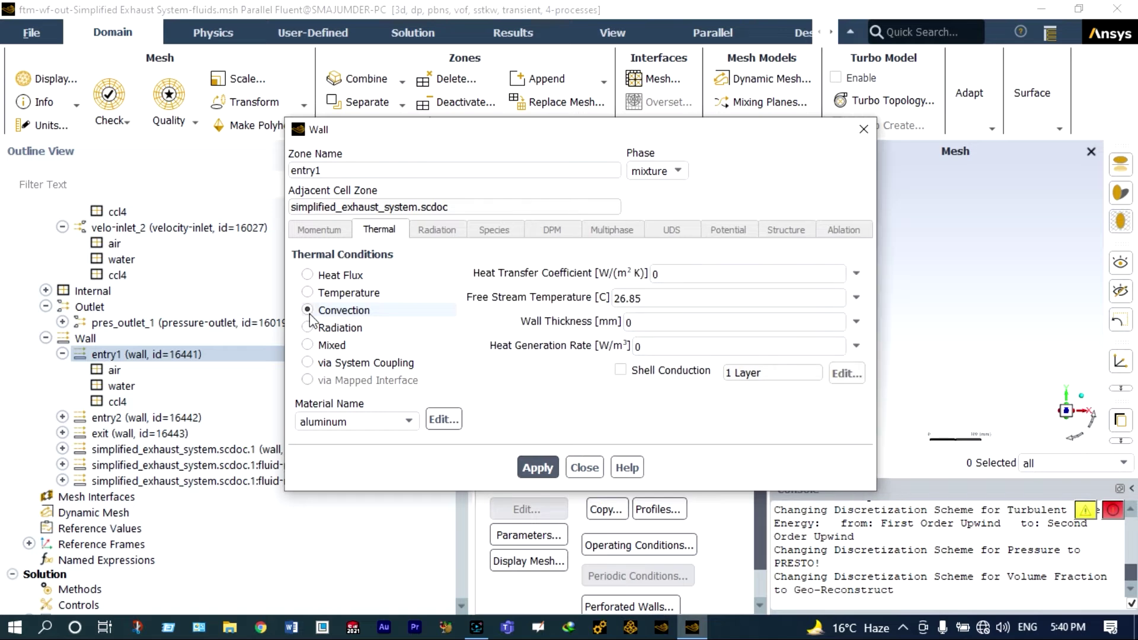
pyautogui.click(406, 422)
pyautogui.click(357, 437)
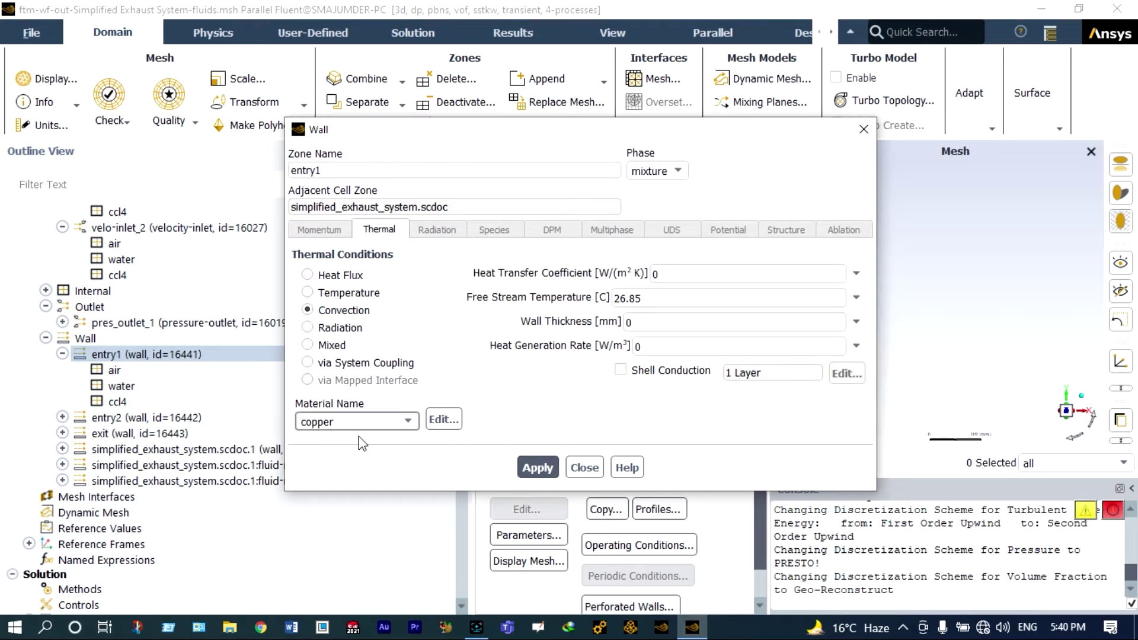
# Step: Set the entry1 wall's heat transfer coefficient to 50 W/(m² K) and its free stream temperature to 40 °C
pyautogui.click(656, 274)
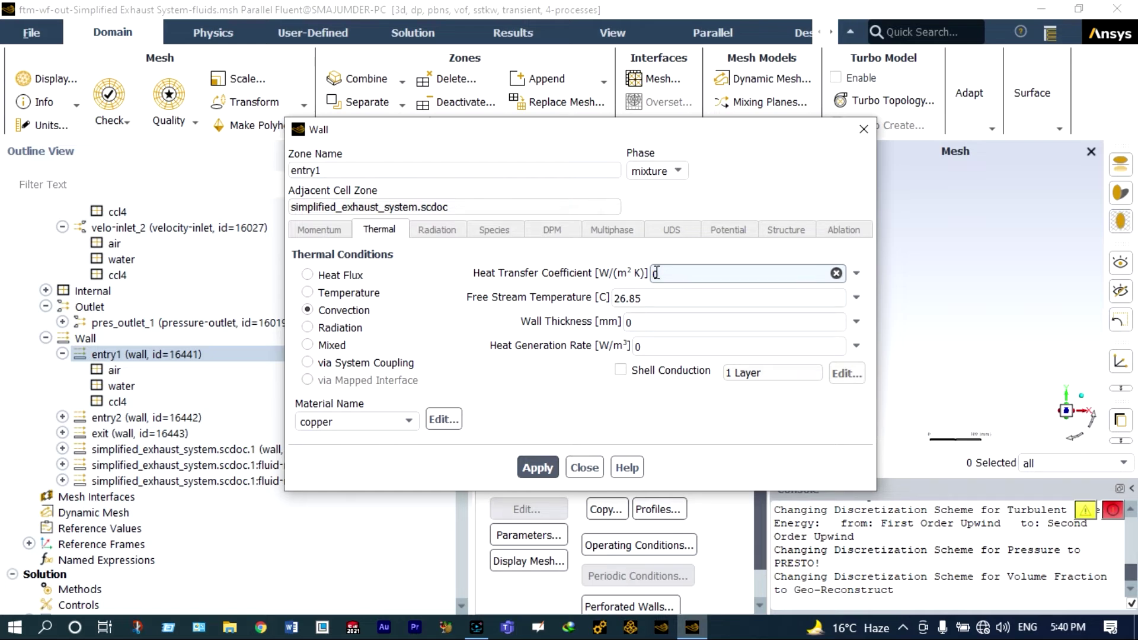
pyautogui.write('5')
pyautogui.click(644, 298)
pyautogui.press('BackSpace')
pyautogui.press('BackSpace')
pyautogui.press('BackSpace')
pyautogui.press('BackSpace')
pyautogui.press('BackSpace')
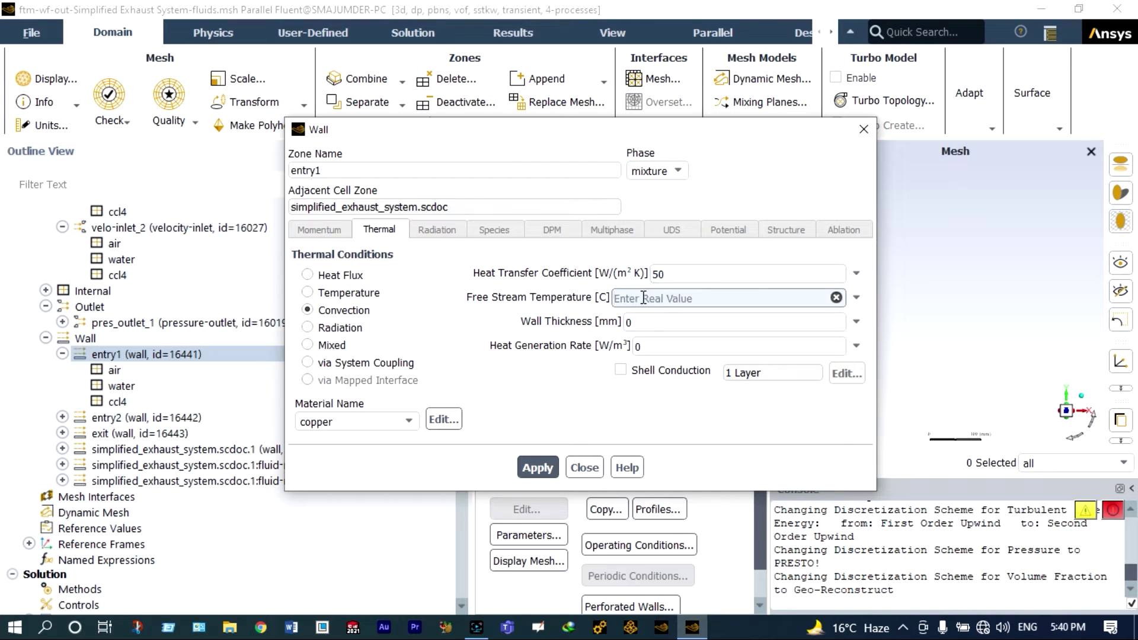
pyautogui.write('40')
# Step: Set the entry1 wall thickness to 0.01 mm, apply the wall conditions and close them
pyautogui.click(639, 323)
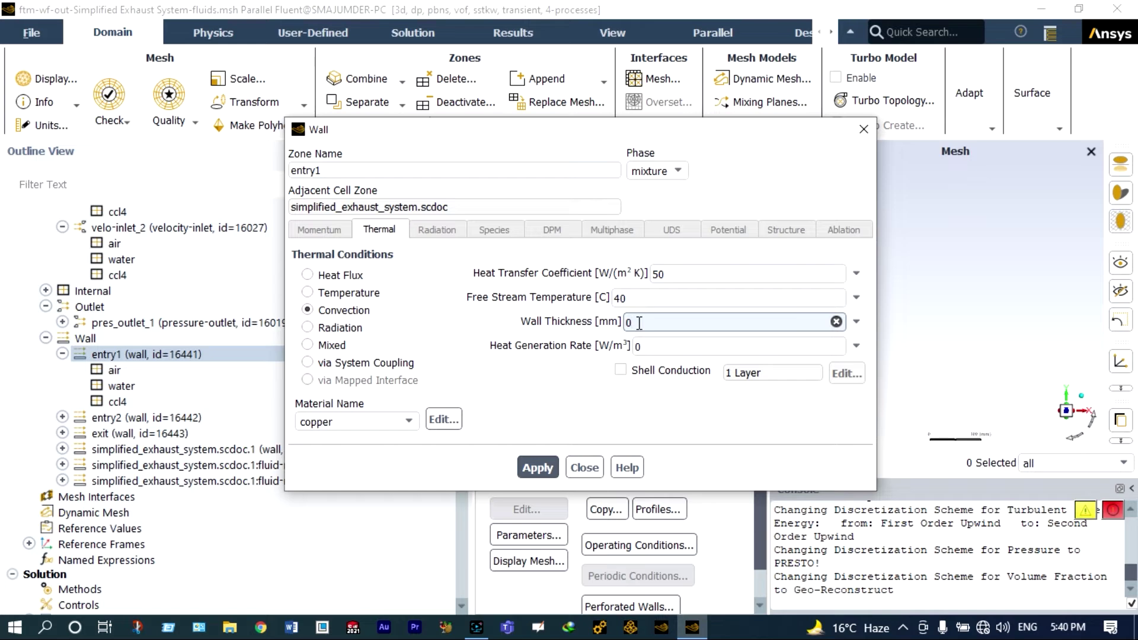
pyautogui.write('.01')
pyautogui.click(544, 466)
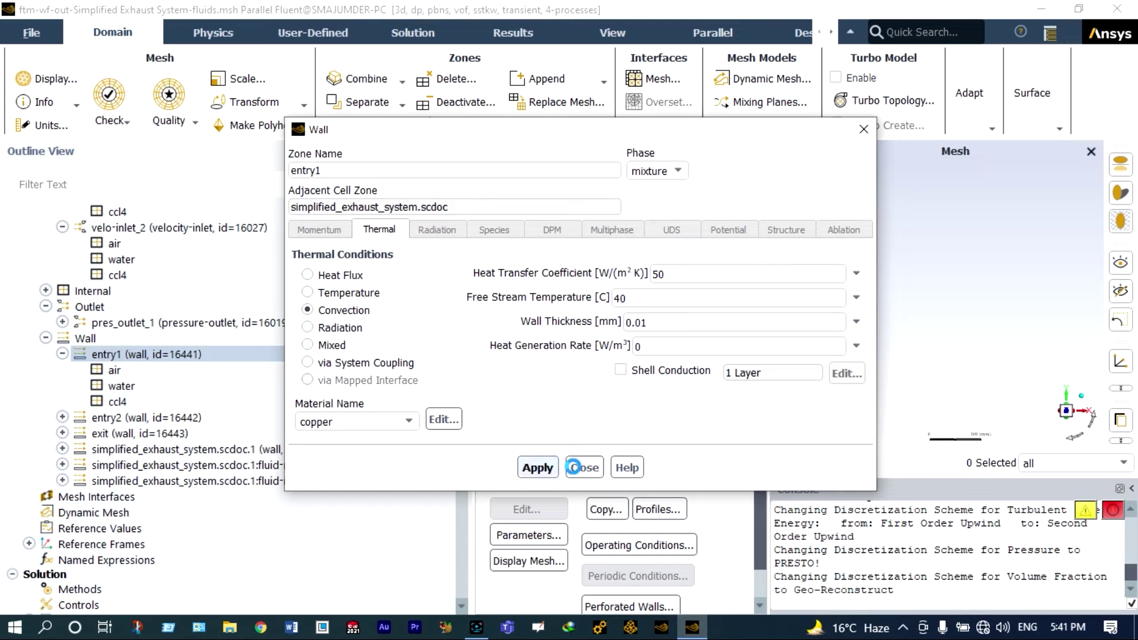
pyautogui.click(578, 467)
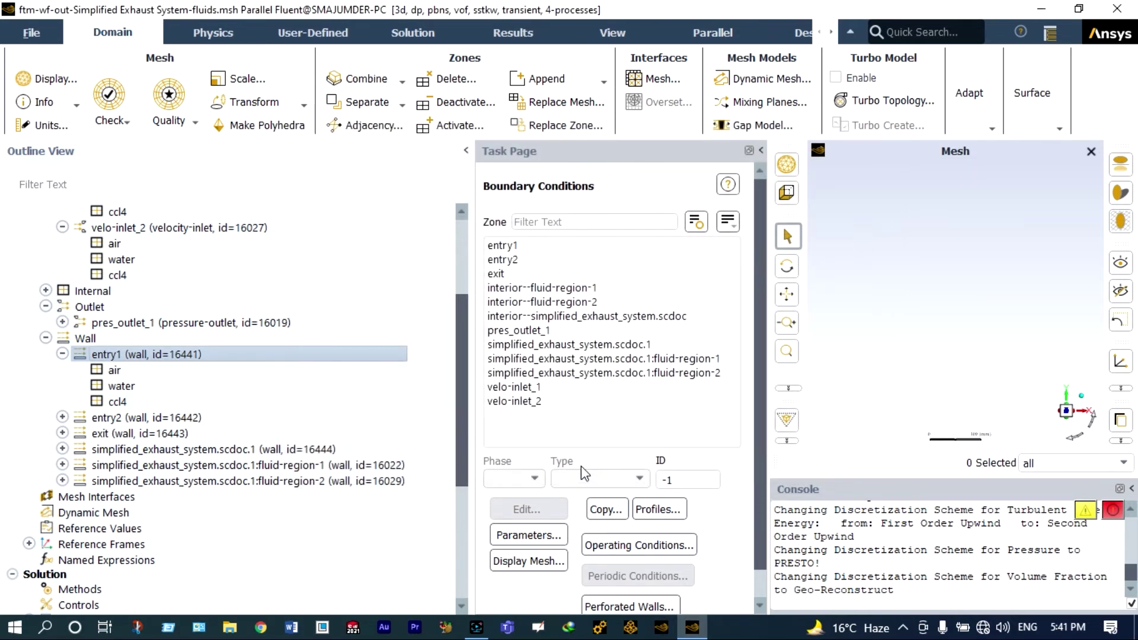
# Step: Give the entry2 wall a Convection thermal condition with copper as its material
pyautogui.click(61, 355)
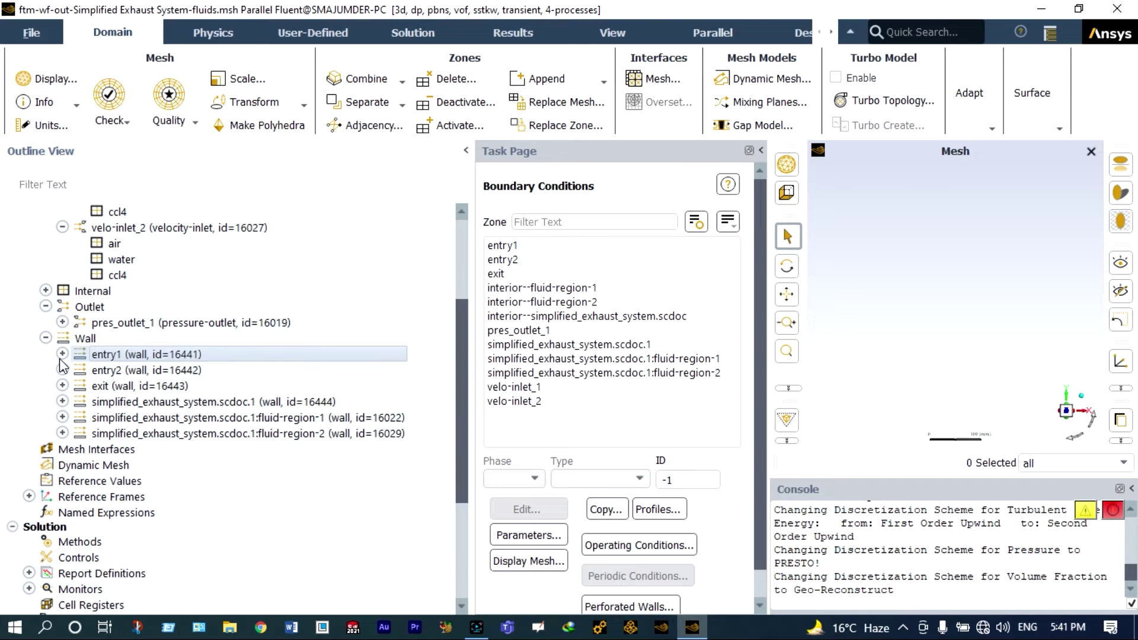
pyautogui.doubleClick(102, 371)
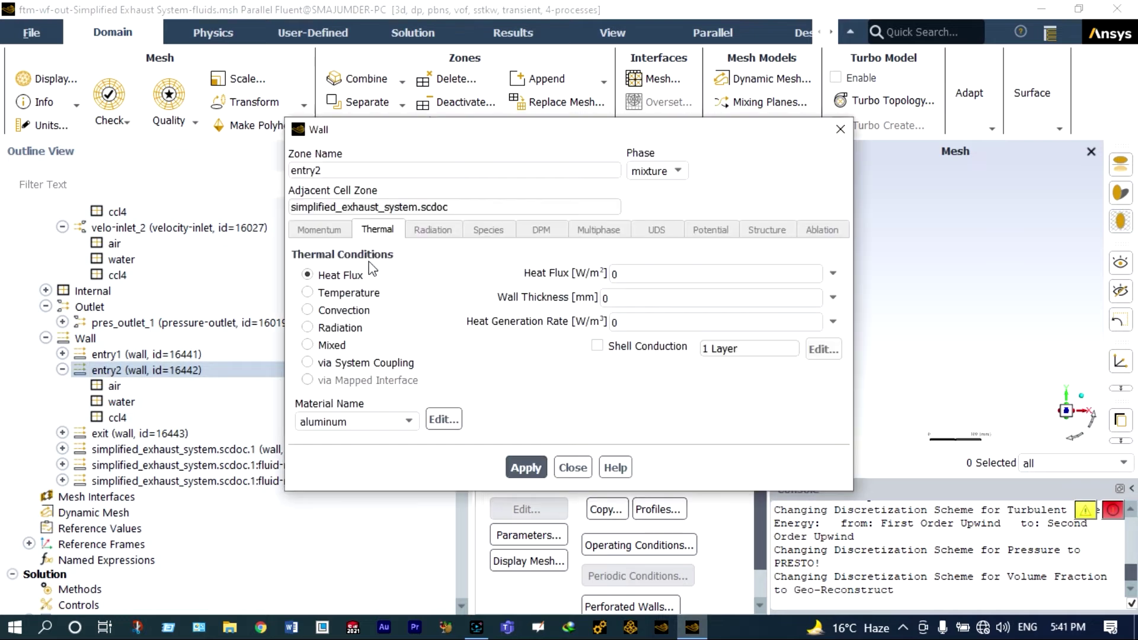
pyautogui.click(307, 309)
pyautogui.click(409, 421)
# Step: Set the entry2 wall's heat transfer coefficient to 50 W/(m² K), free stream temperature to 40 °C and thickness to 0.01 mm
pyautogui.doubleClick(654, 274)
pyautogui.write('50')
pyautogui.doubleClick(639, 298)
pyautogui.write('40')
pyautogui.doubleClick(636, 322)
pyautogui.write('0.01')
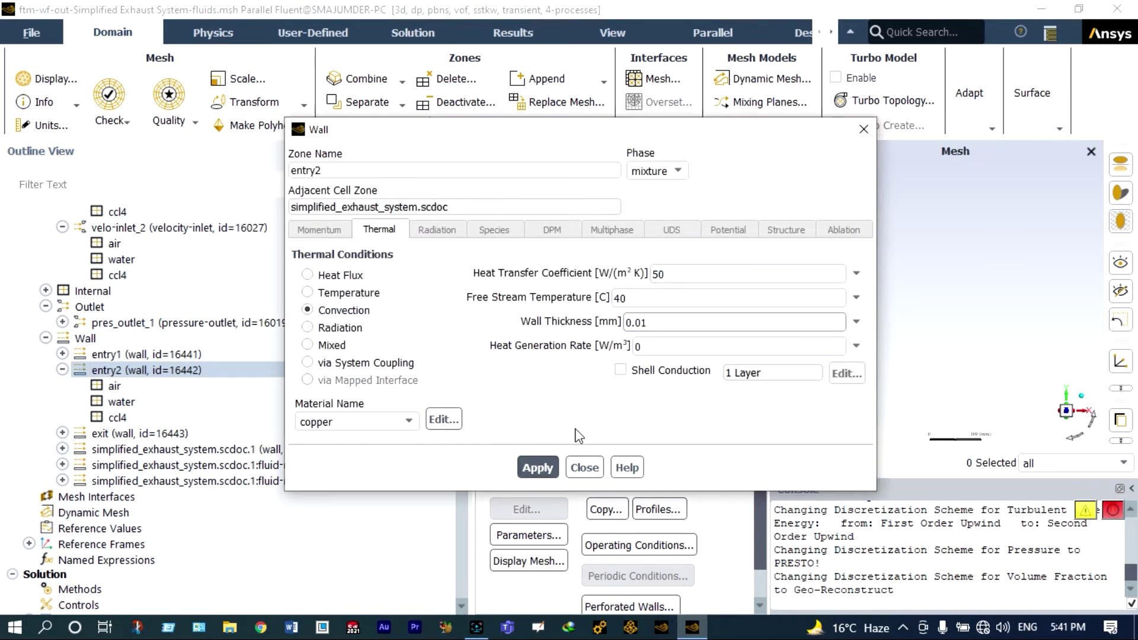
pyautogui.click(584, 467)
pyautogui.click(62, 370)
# Step: Give the exit wall a Convection thermal condition with copper as its material
pyautogui.doubleClick(85, 385)
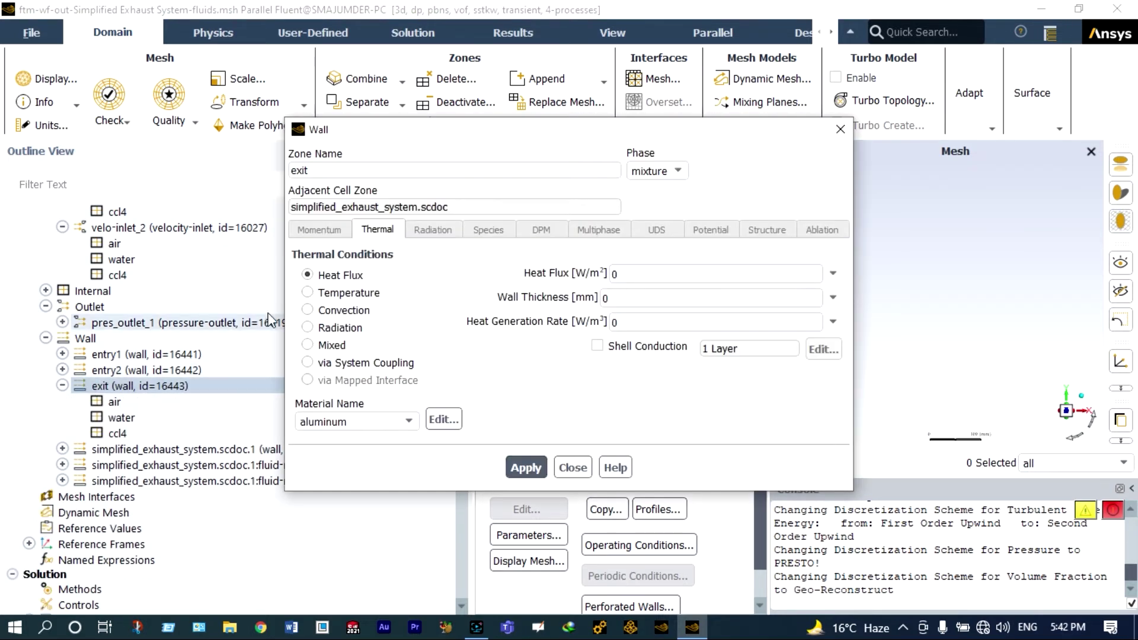
pyautogui.click(308, 309)
pyautogui.click(409, 421)
# Step: Set the exit wall's heat transfer coefficient to 50 W/(m² K), free stream temperature to 40 °C and thickness to 0.01 mm, and apply
pyautogui.doubleClick(658, 274)
pyautogui.write('50')
pyautogui.doubleClick(621, 297)
pyautogui.write('40')
pyautogui.doubleClick(635, 322)
pyautogui.write('0.01')
pyautogui.click(538, 468)
pyautogui.click(584, 468)
pyautogui.click(62, 385)
# Step: Give the simplified_exhaust_system.scdoc.1 wall a Convection thermal condition with copper as its material
pyautogui.doubleClick(88, 402)
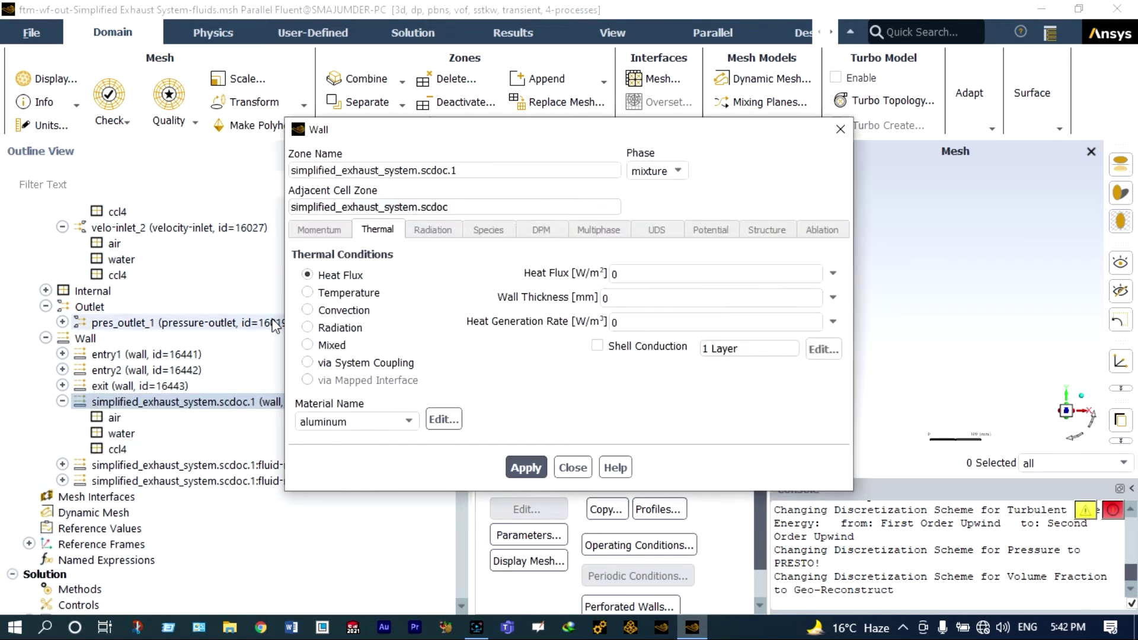
pyautogui.click(307, 309)
pyautogui.click(409, 421)
# Step: Set the simplified_exhaust_system.scdoc.1 wall's heat transfer coefficient to 50 W/(m² K), free stream temperature to 40 °C and thickness to 0.01 mm, and apply
pyautogui.doubleClick(658, 274)
pyautogui.write('50')
pyautogui.doubleClick(621, 297)
pyautogui.write('40')
pyautogui.doubleClick(635, 323)
pyautogui.write('0.01')
pyautogui.click(537, 468)
pyautogui.click(585, 468)
pyautogui.click(62, 402)
# Step: Give the fluid-region-1 wall a Convection thermal condition with copper as its material
pyautogui.doubleClick(95, 417)
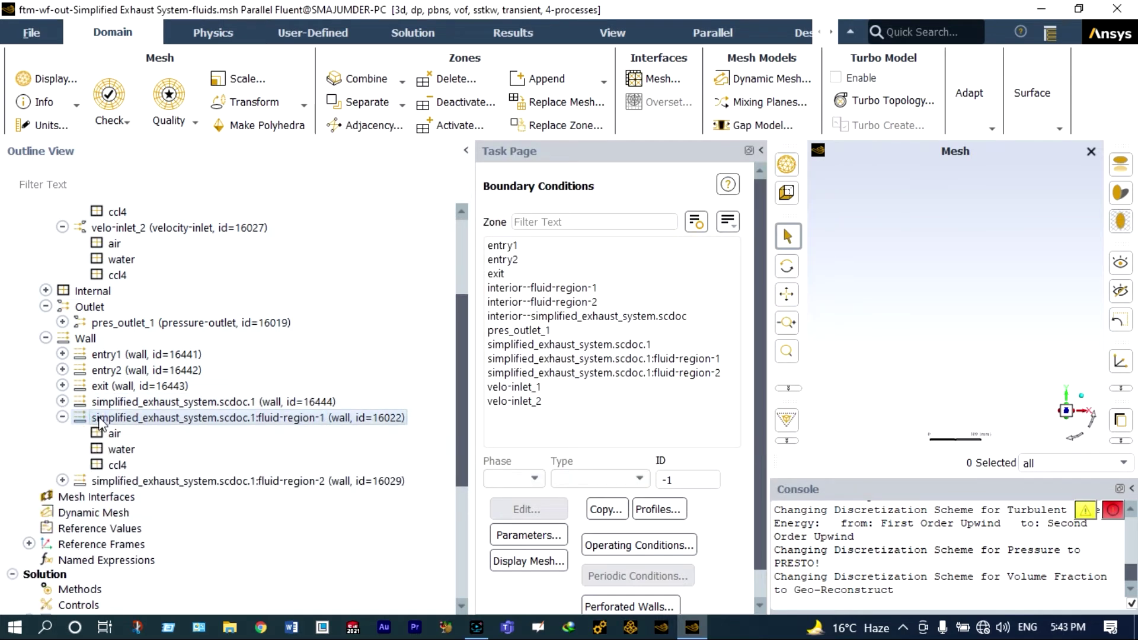
pyautogui.click(375, 133)
pyautogui.click(399, 326)
# Step: Set the fluid-region-1 wall's heat transfer coefficient to 50 W/(m² K), free stream temperature to 40 °C and thickness to 0.01 mm, and apply
pyautogui.click(642, 204)
pyautogui.press('BackSpace')
pyautogui.press('BackSpace')
pyautogui.press('BackSpace')
pyautogui.press('BackSpace')
pyautogui.press('BackSpace')
pyautogui.write('40')
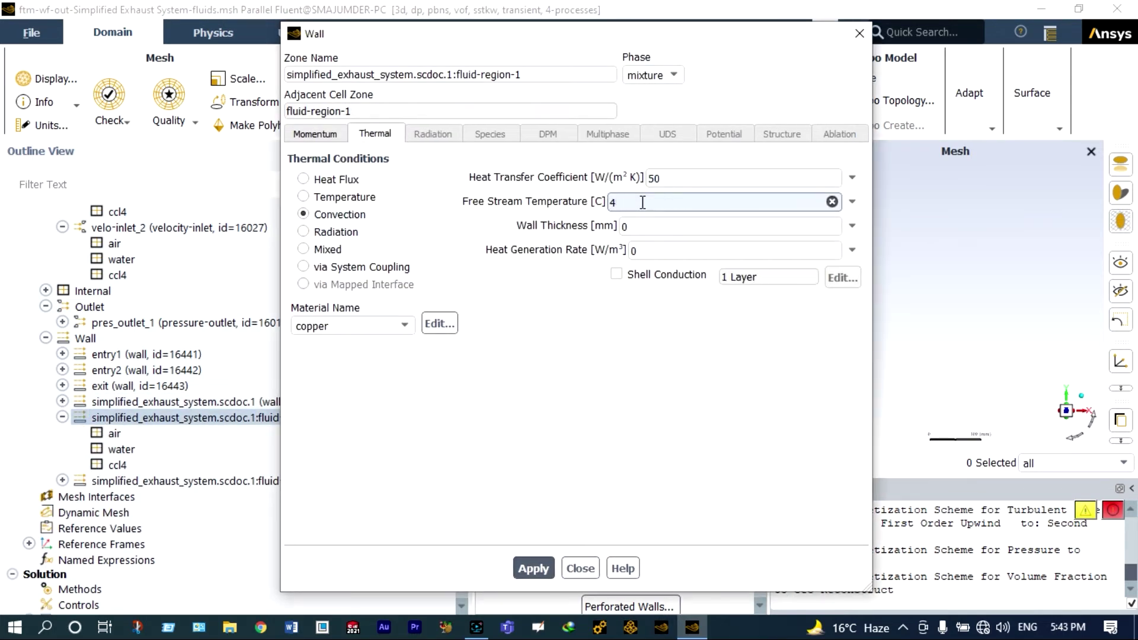
pyautogui.click(642, 226)
pyautogui.write('.01')
pyautogui.click(533, 568)
pyautogui.click(579, 567)
# Step: Set the fluid-region-2 wall's free stream temperature to 40 °C and wall thickness to 0.01 mm in its thermal conditions, and close them
pyautogui.doubleClick(102, 437)
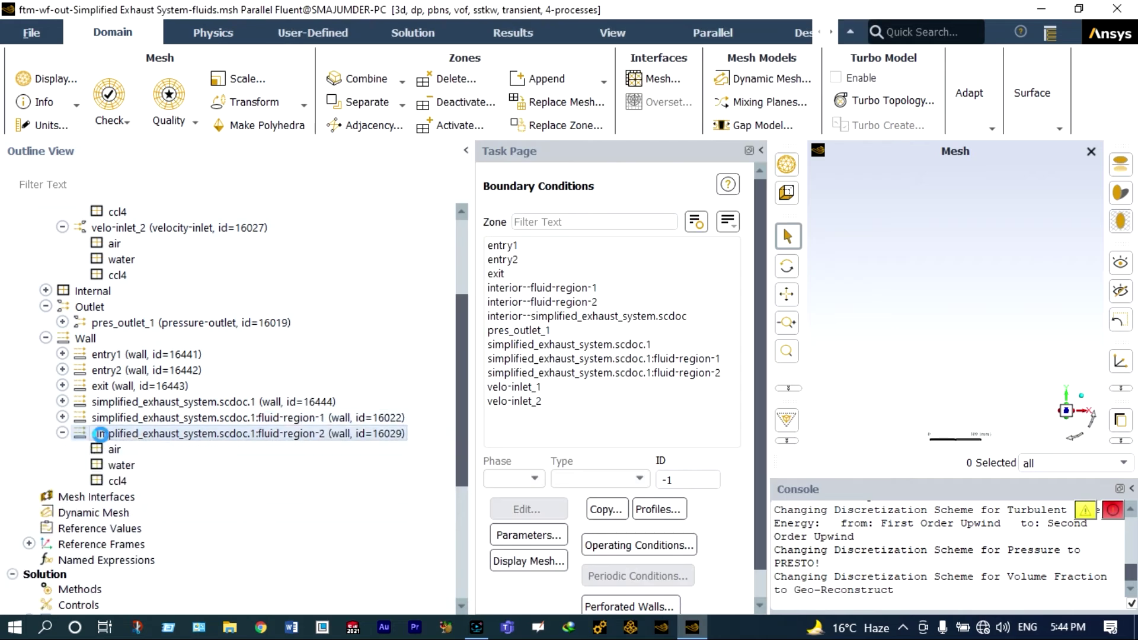
pyautogui.click(375, 133)
pyautogui.click(640, 203)
pyautogui.press('BackSpace')
pyautogui.press('BackSpace')
pyautogui.press('BackSpace')
pyautogui.press('BackSpace')
pyautogui.press('BackSpace')
pyautogui.write('40')
pyautogui.click(642, 227)
pyautogui.write('.01')
pyautogui.click(575, 568)
pyautogui.click(576, 567)
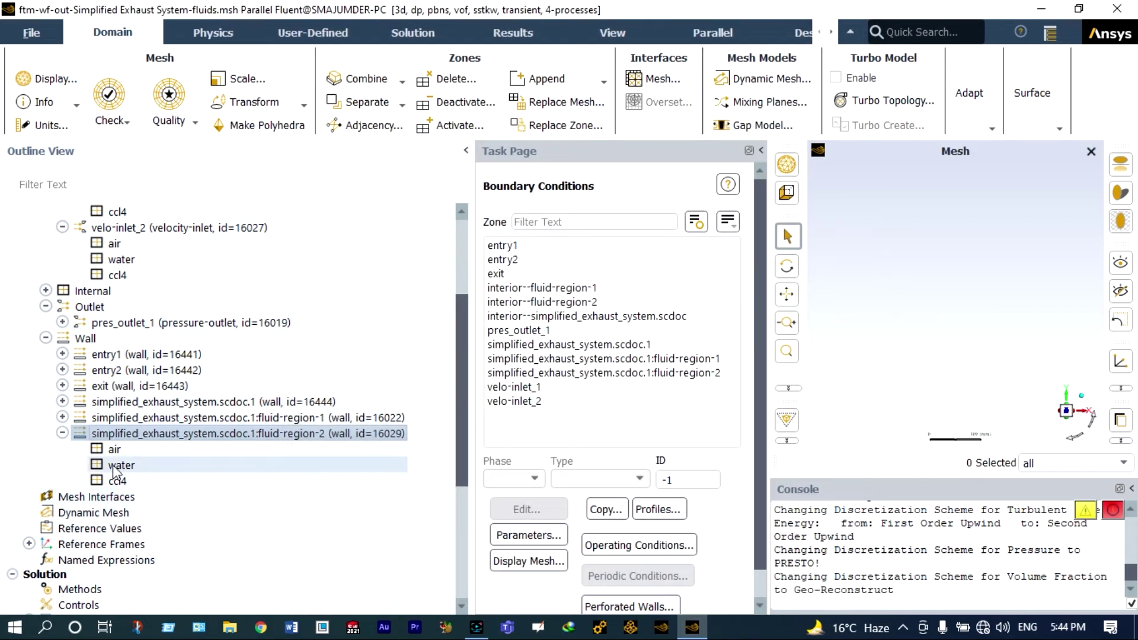
pyautogui.click(62, 433)
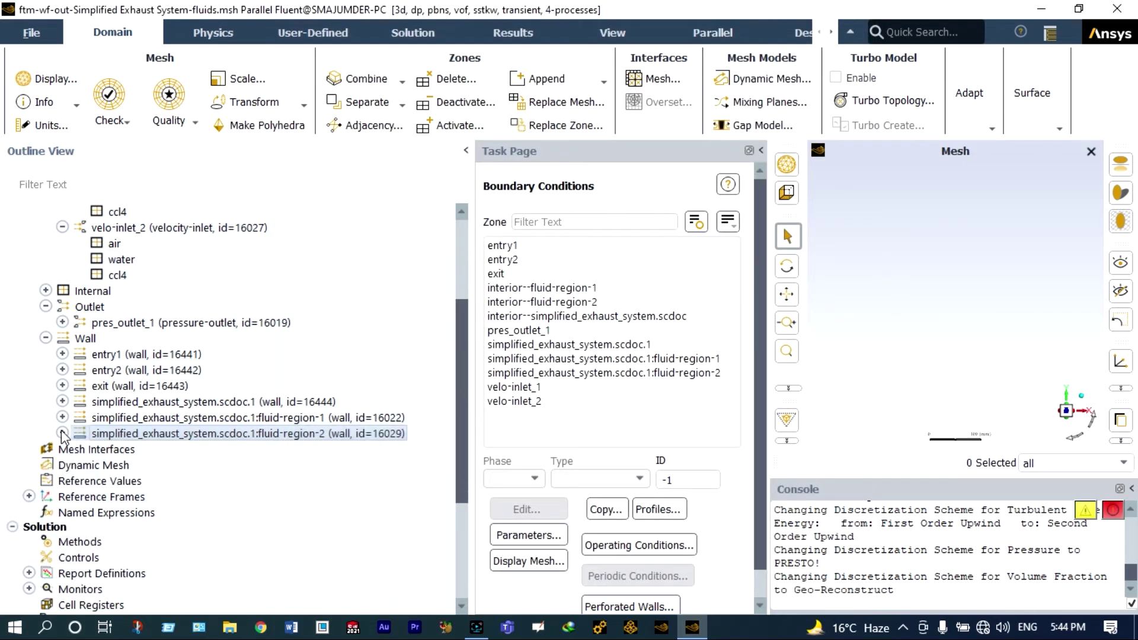
# Step: Review the internal boundary zones and the pressure-velocity coupling, spatial discretization and transient formulation settings of the solution methods
pyautogui.click(45, 338)
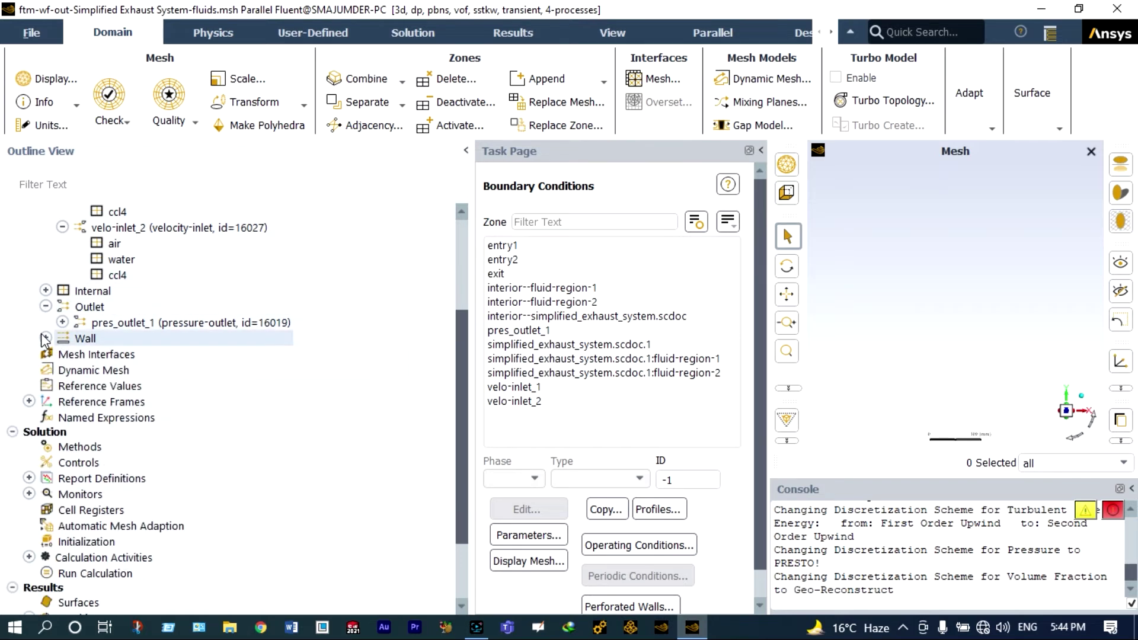
pyautogui.click(42, 293)
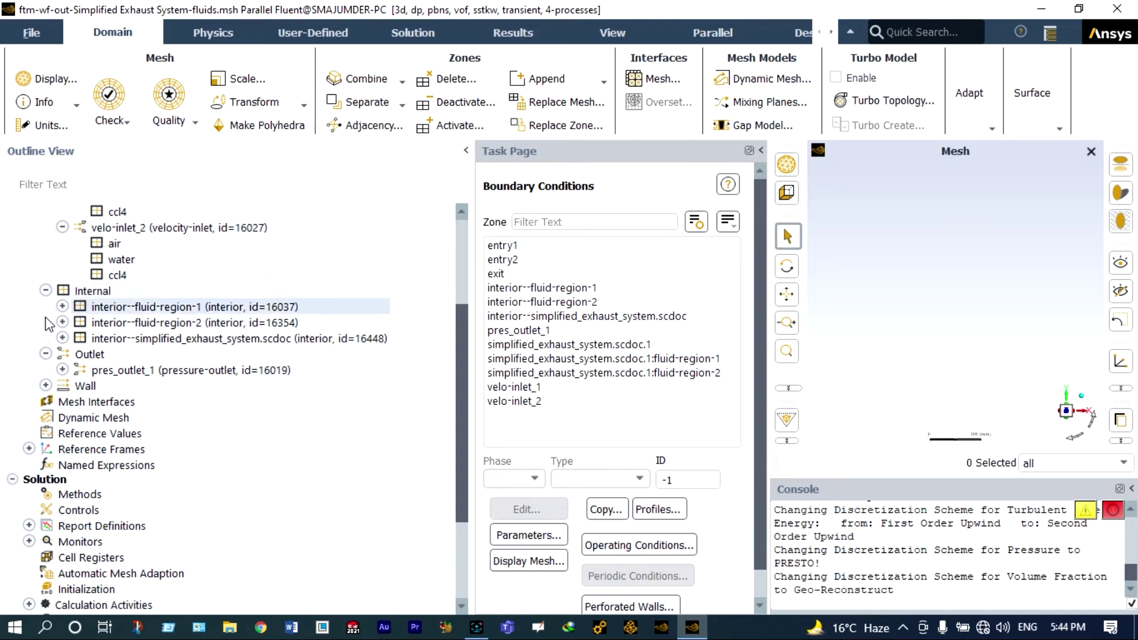
pyautogui.click(96, 497)
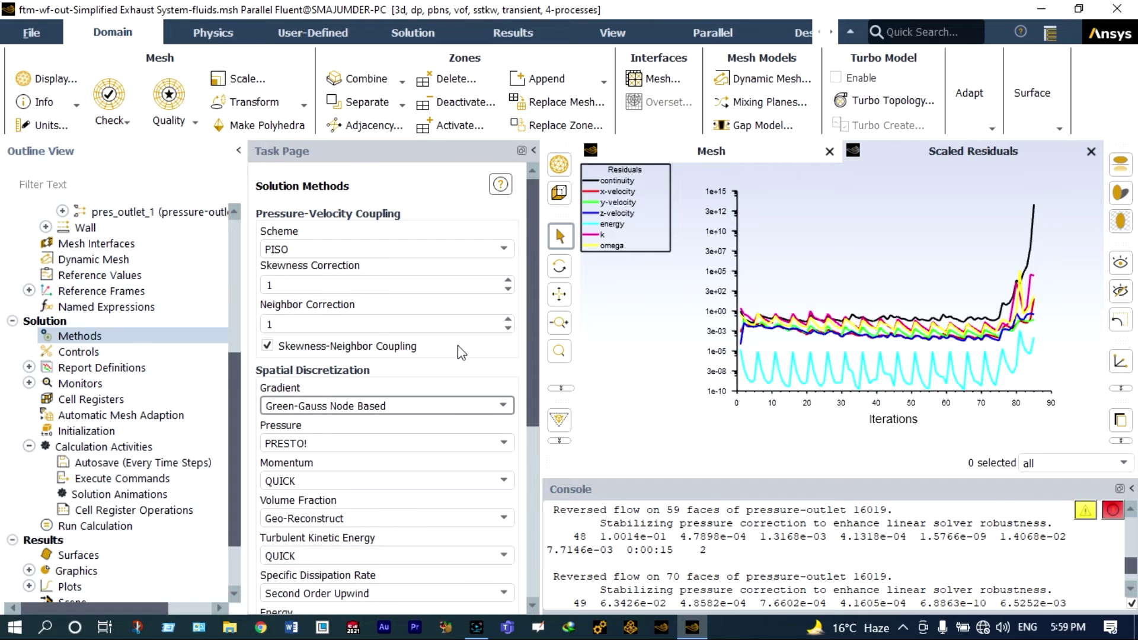
pyautogui.scroll(-5, 460, 348)
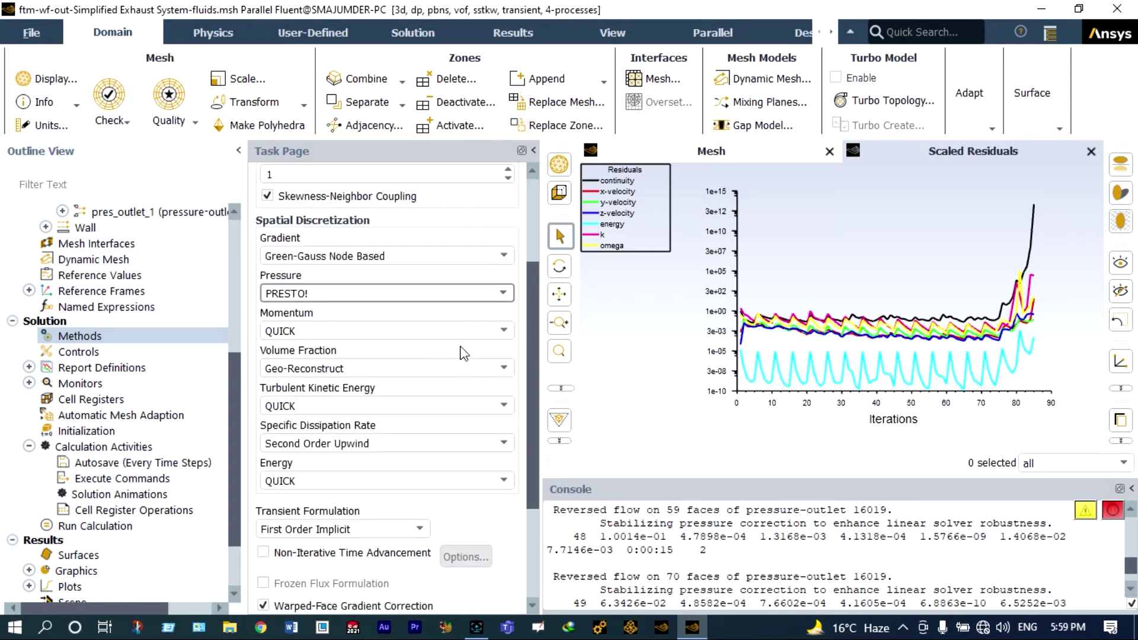
pyautogui.scroll(-5, 464, 353)
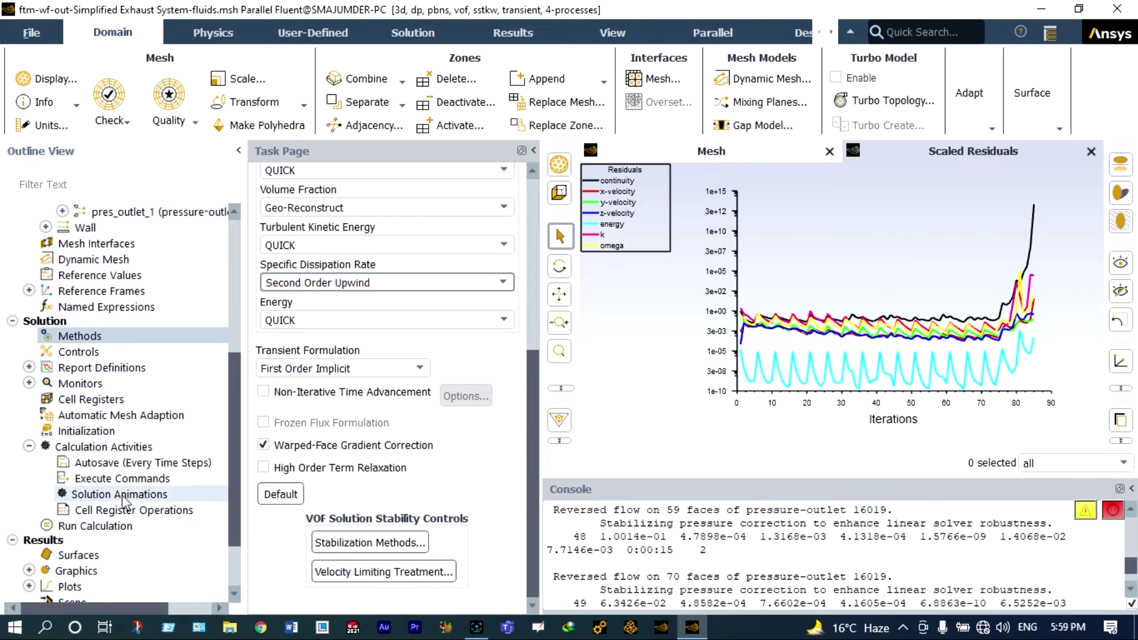
# Step: Set the number of time steps to 50, run the transient calculation and dismiss its completion notice
pyautogui.click(114, 526)
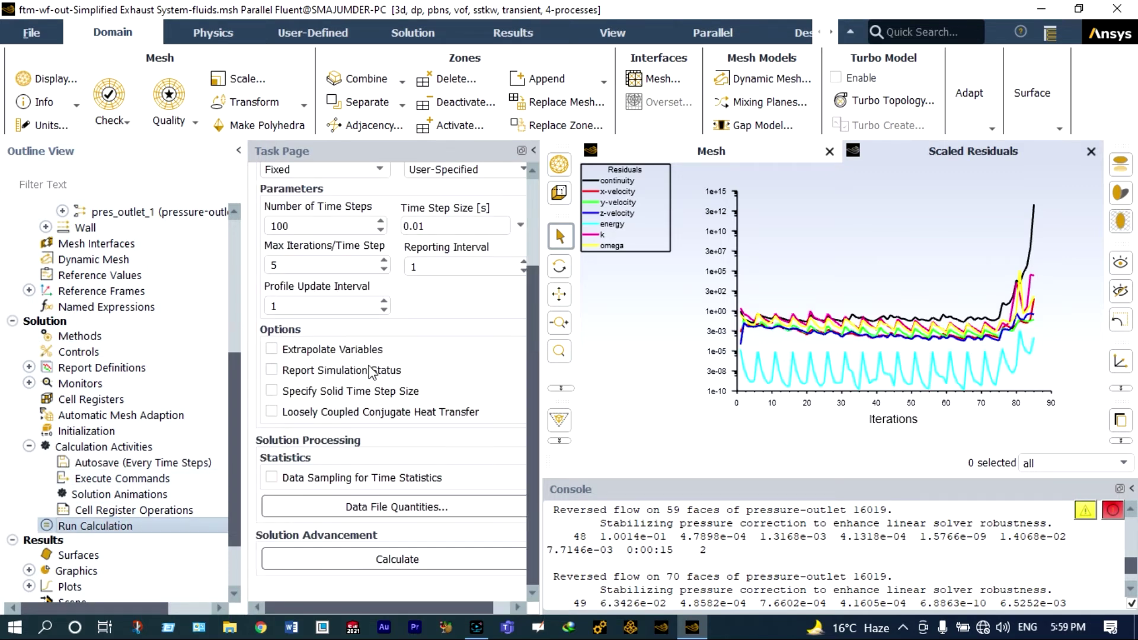
pyautogui.click(421, 226)
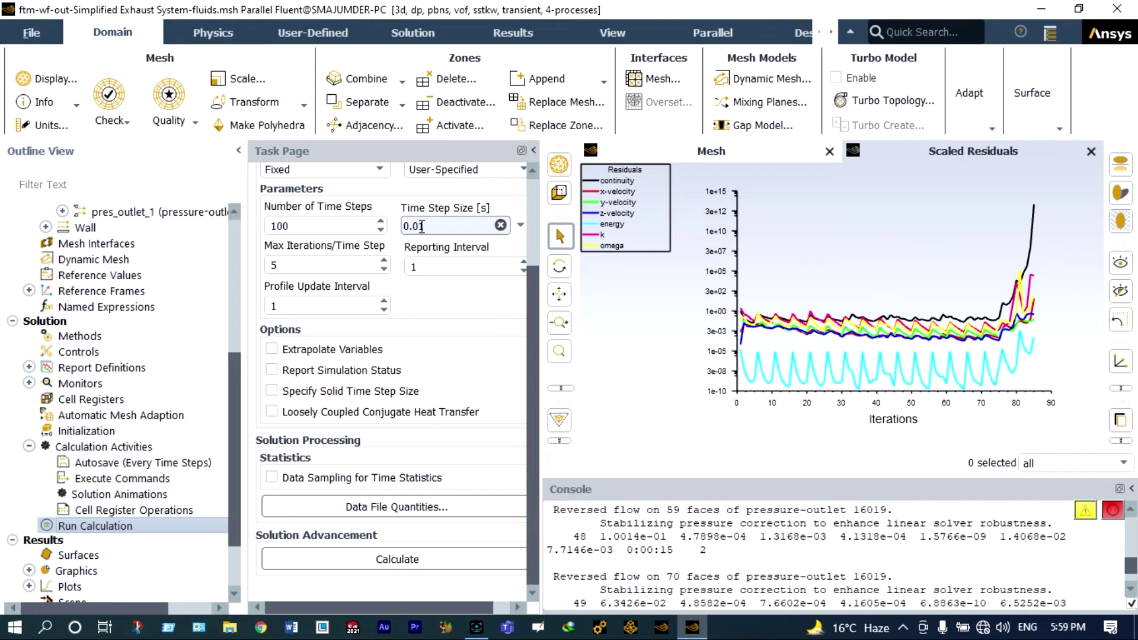
pyautogui.click(324, 227)
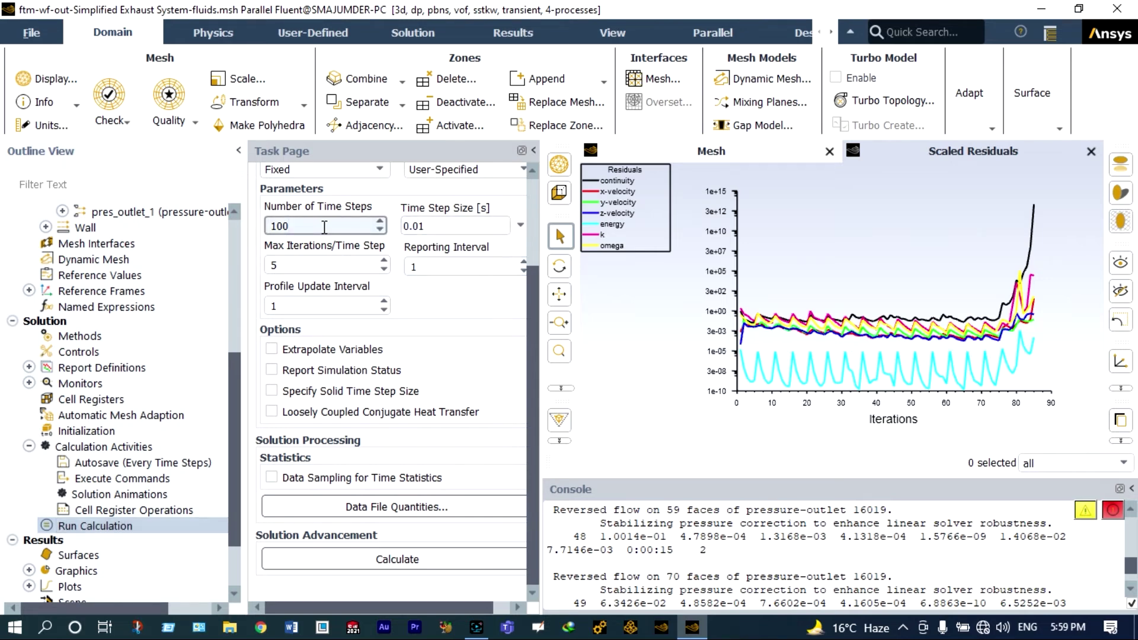
pyautogui.press('BackSpace')
pyautogui.press('BackSpace')
pyautogui.press('BackSpace')
pyautogui.write('50')
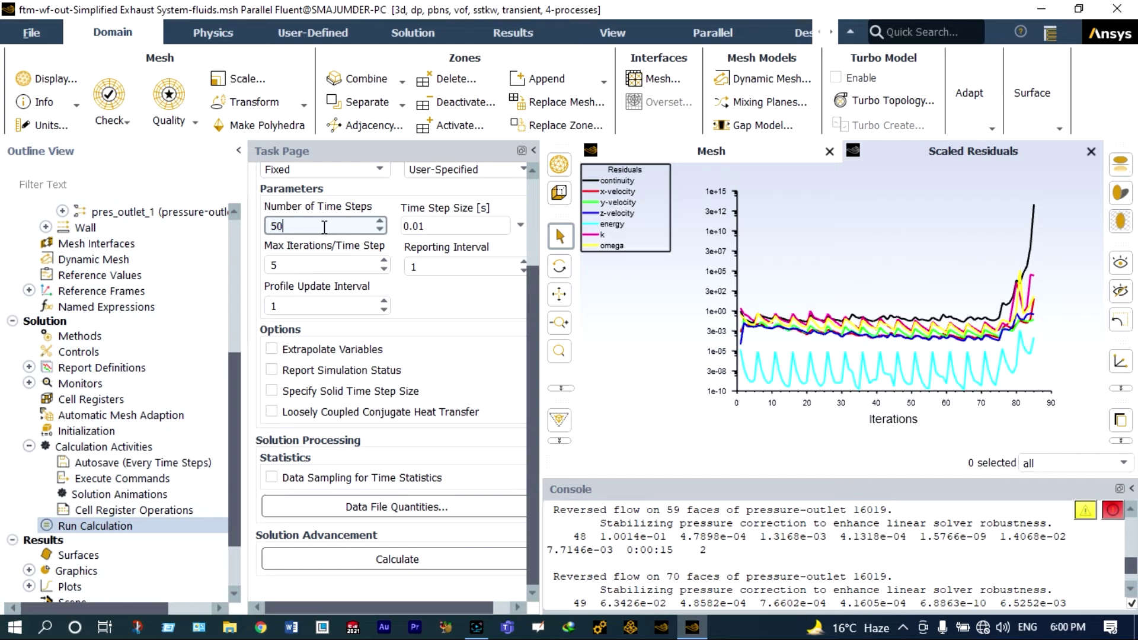
pyautogui.click(373, 563)
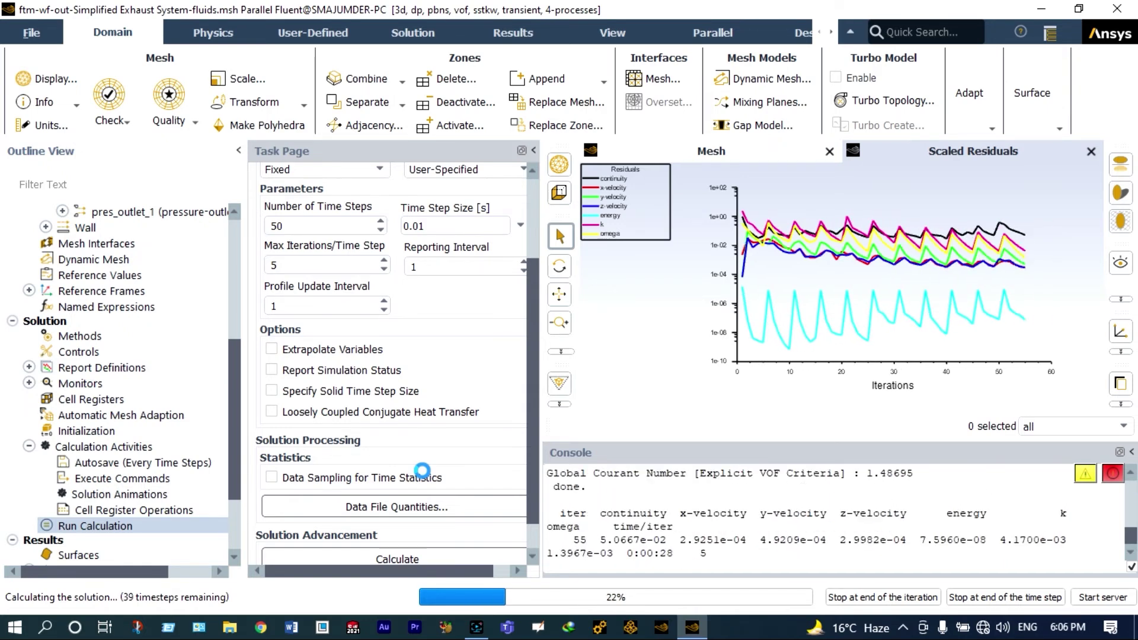
pyautogui.click(477, 628)
pyautogui.click(477, 628)
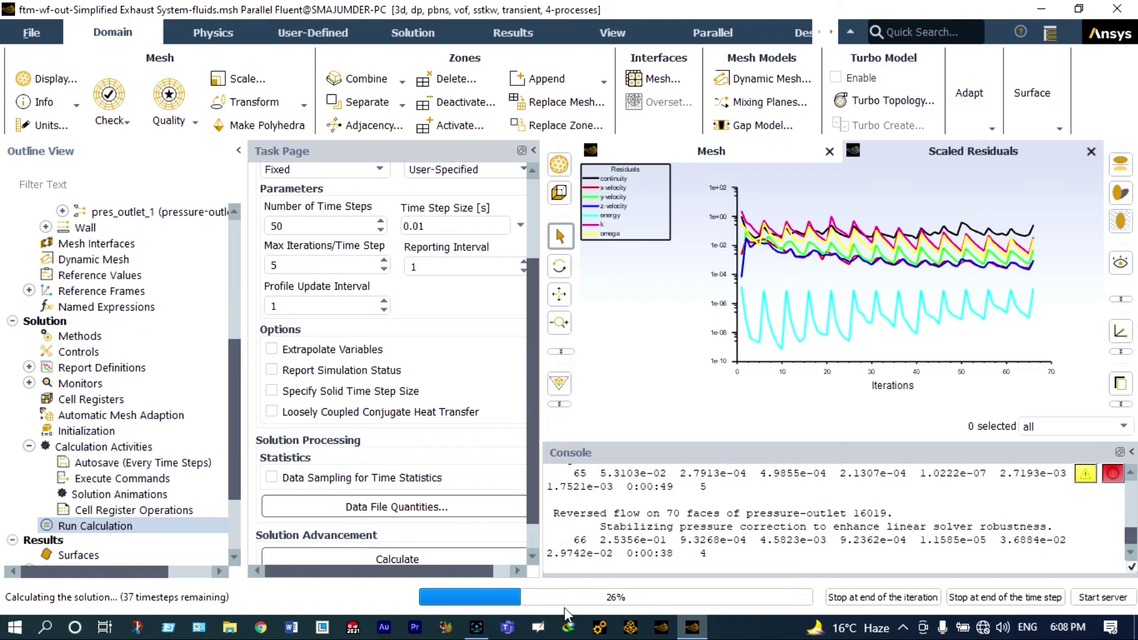
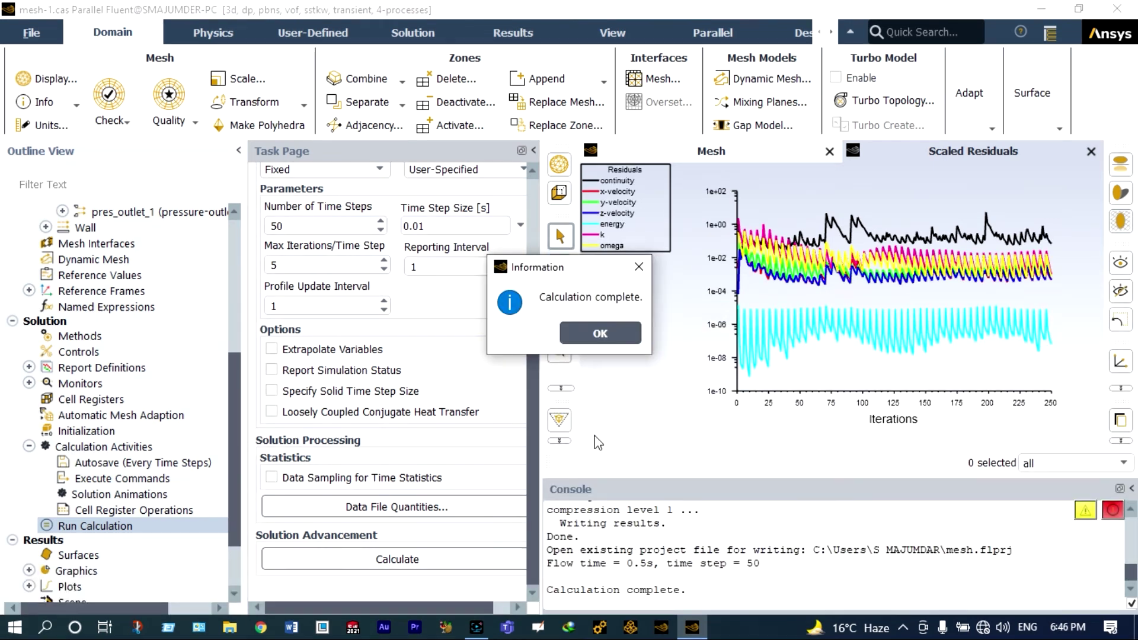
pyautogui.click(619, 333)
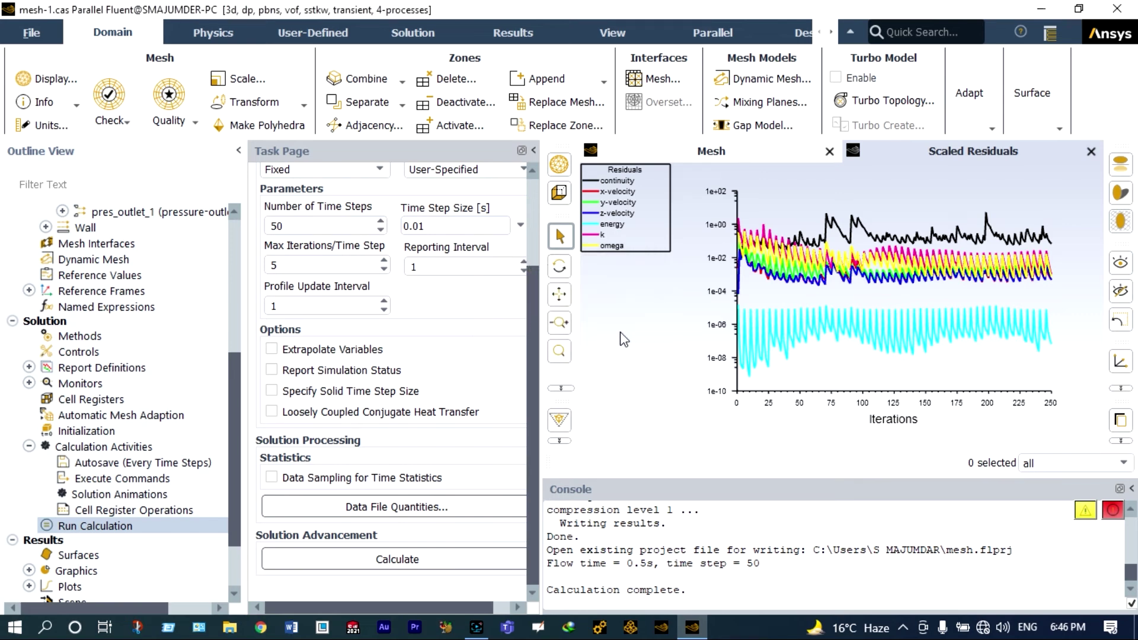
# Step: Start a new pathlines plot with a path skip of 1, coloured by the mixture's velocity magnitude
pyautogui.click(515, 34)
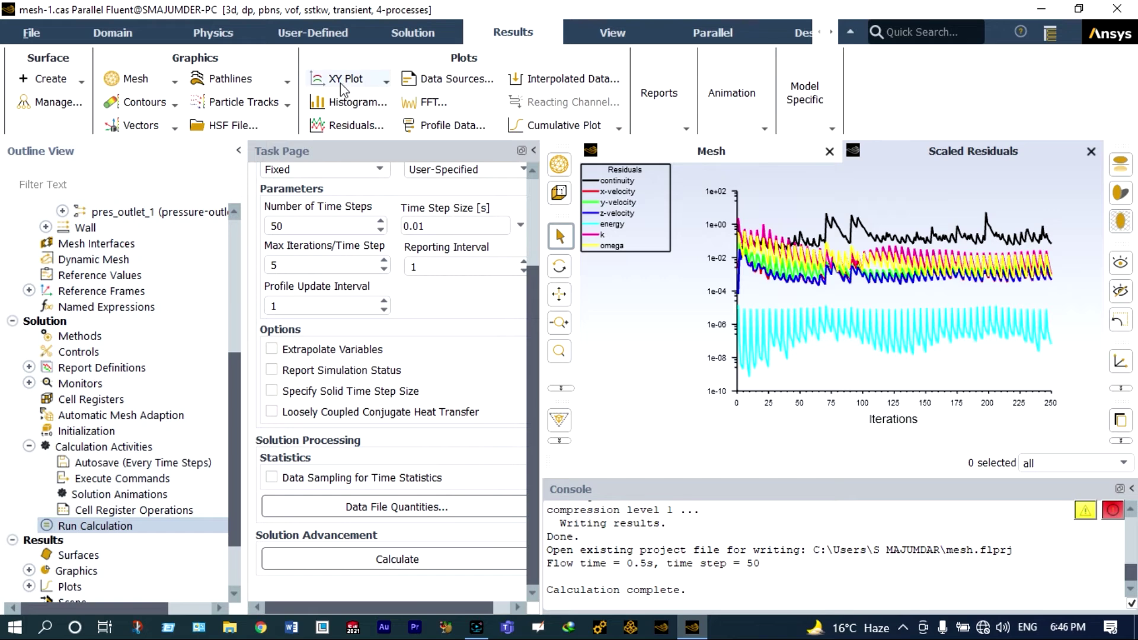
pyautogui.click(284, 82)
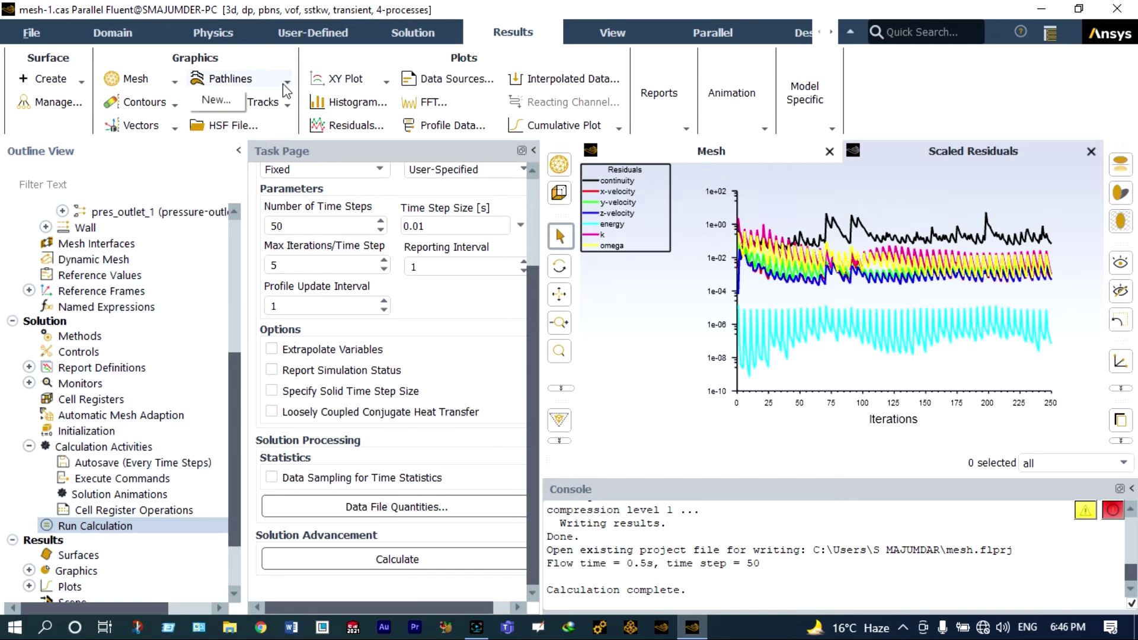
pyautogui.click(230, 100)
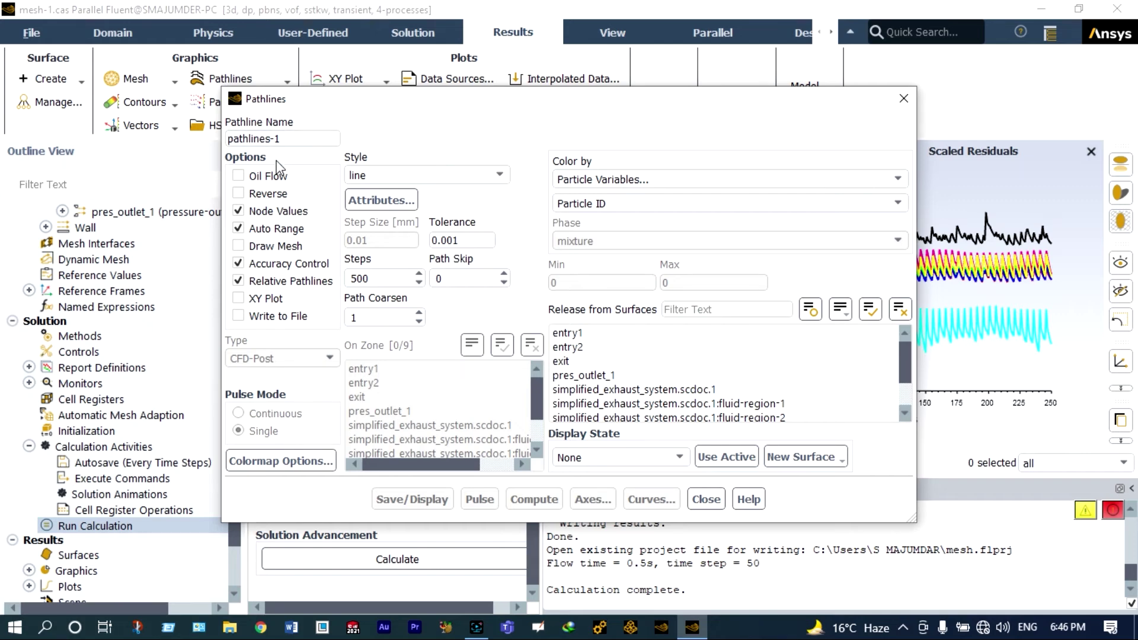
pyautogui.click(440, 278)
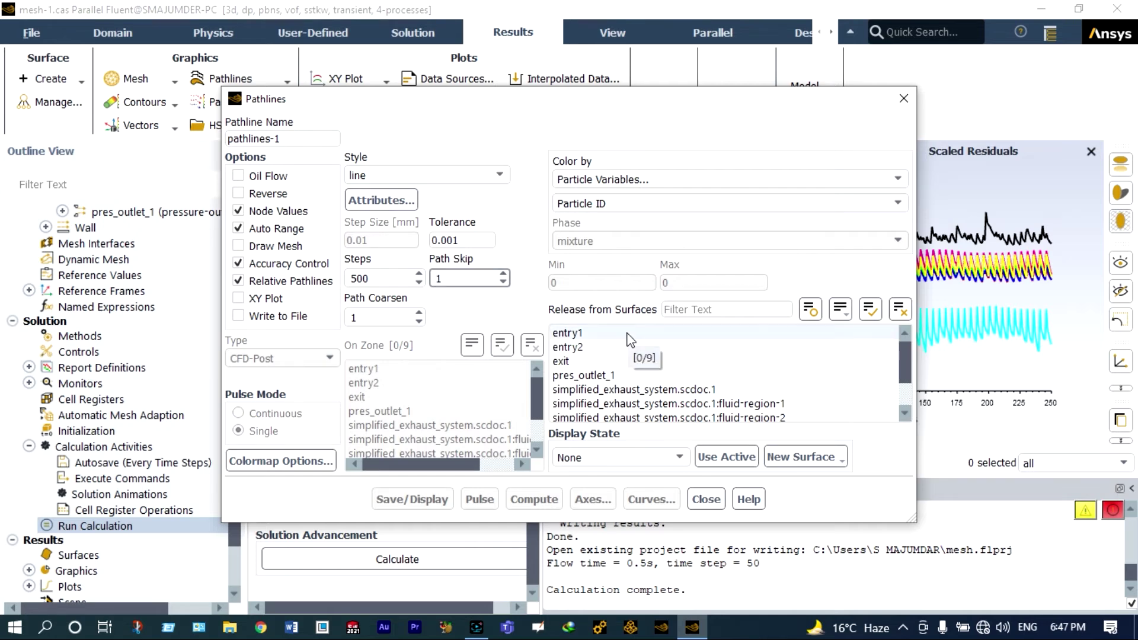
pyautogui.click(895, 180)
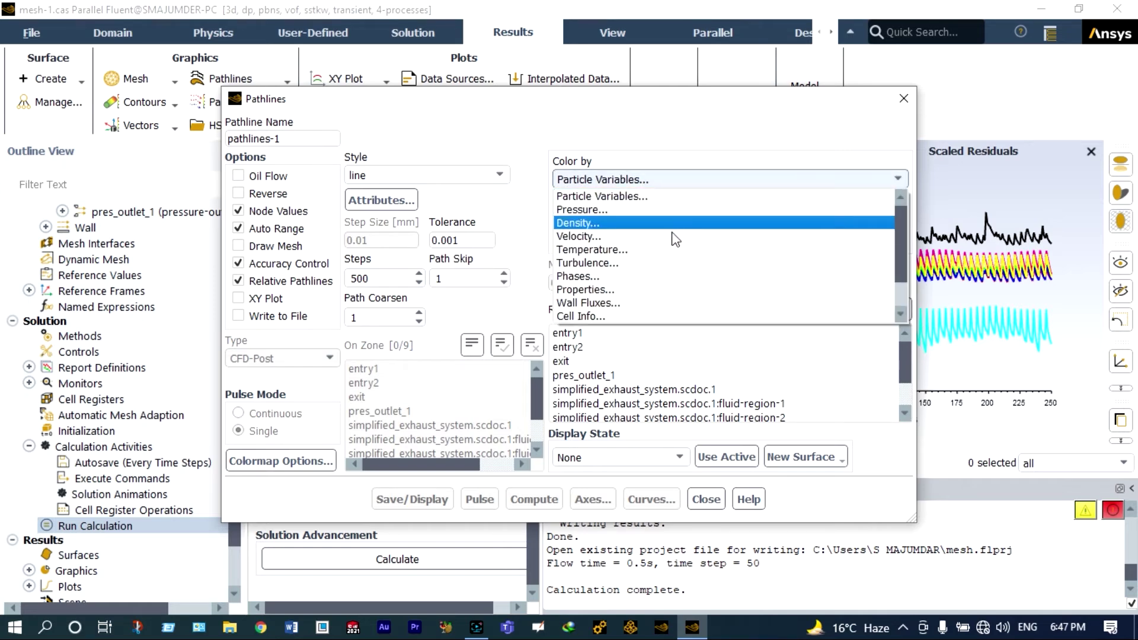
pyautogui.click(667, 240)
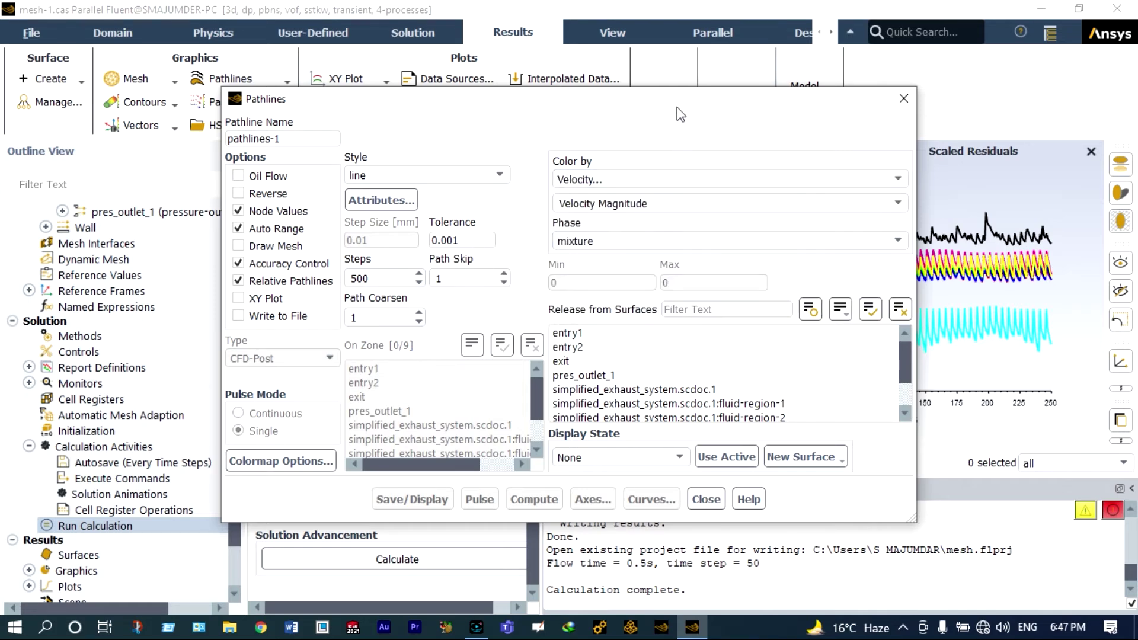
pyautogui.moveTo(667, 104); pyautogui.dragTo(663, 36)
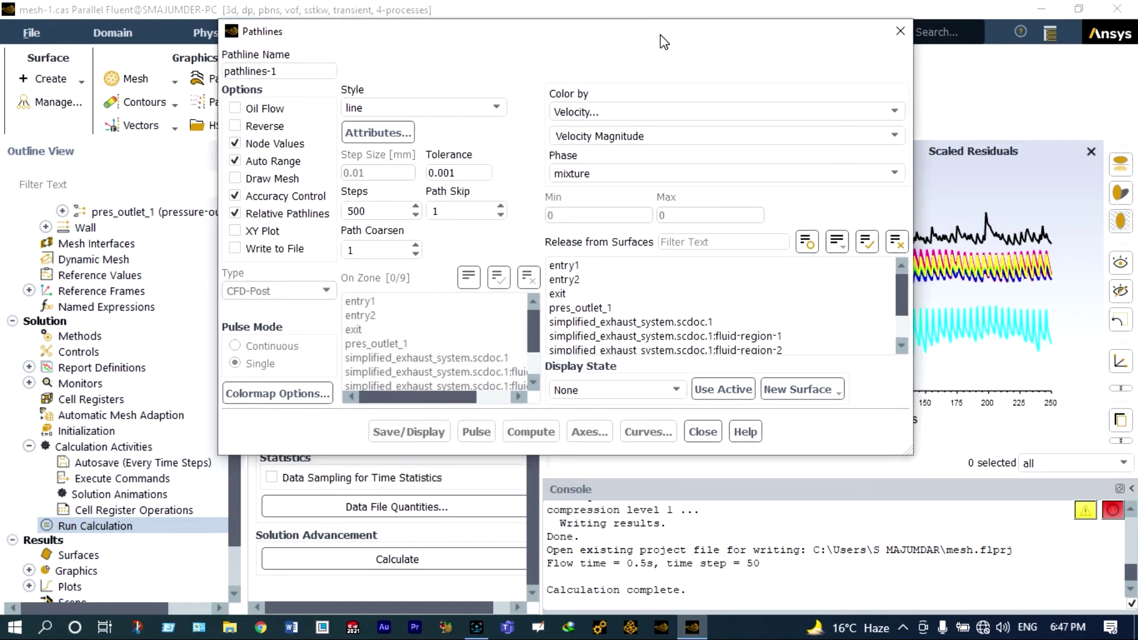
# Step: Select the exhaust system and fluid-region walls, pres_outlet_1, exit and entry2 among the release surfaces, and save and display the pathlines
pyautogui.click(604, 323)
pyautogui.click(605, 336)
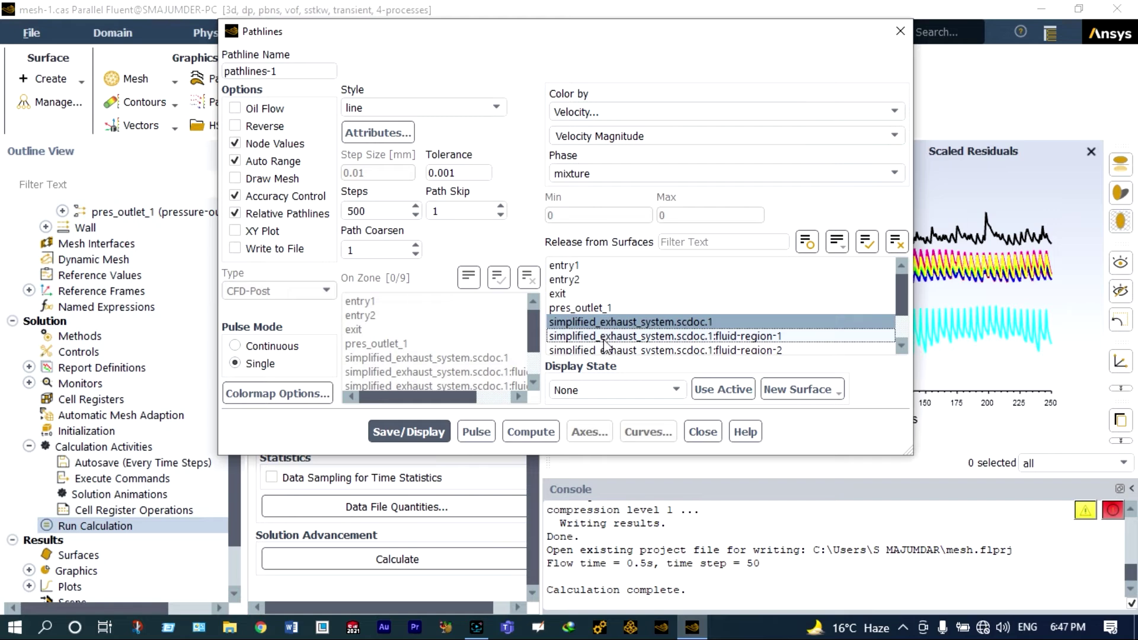
pyautogui.click(605, 350)
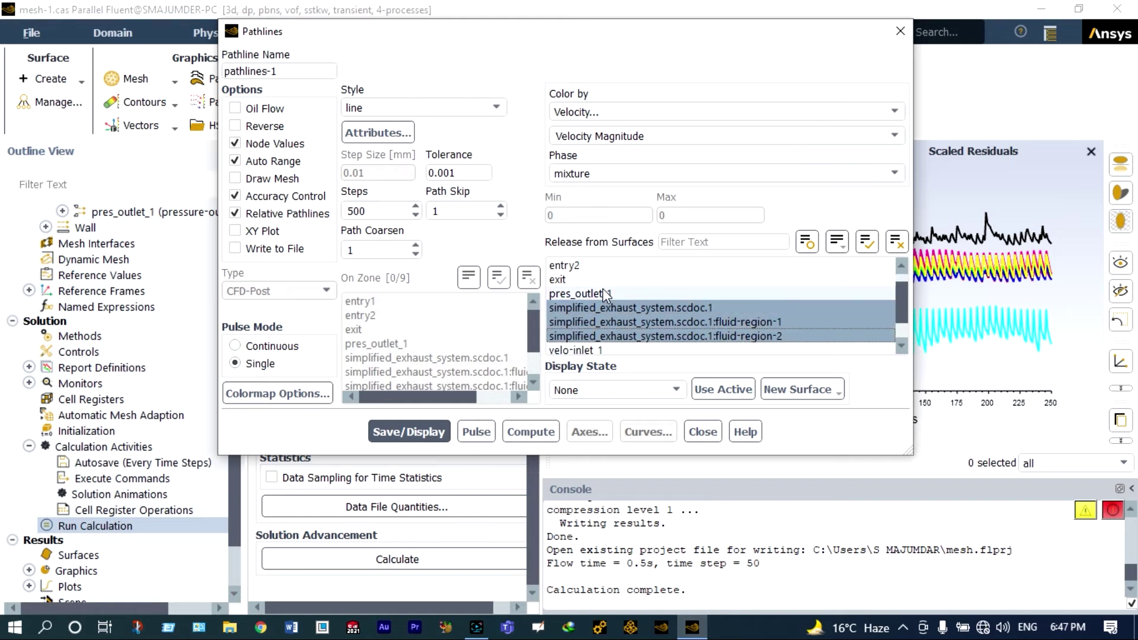
pyautogui.click(599, 292)
pyautogui.click(564, 280)
pyautogui.click(563, 266)
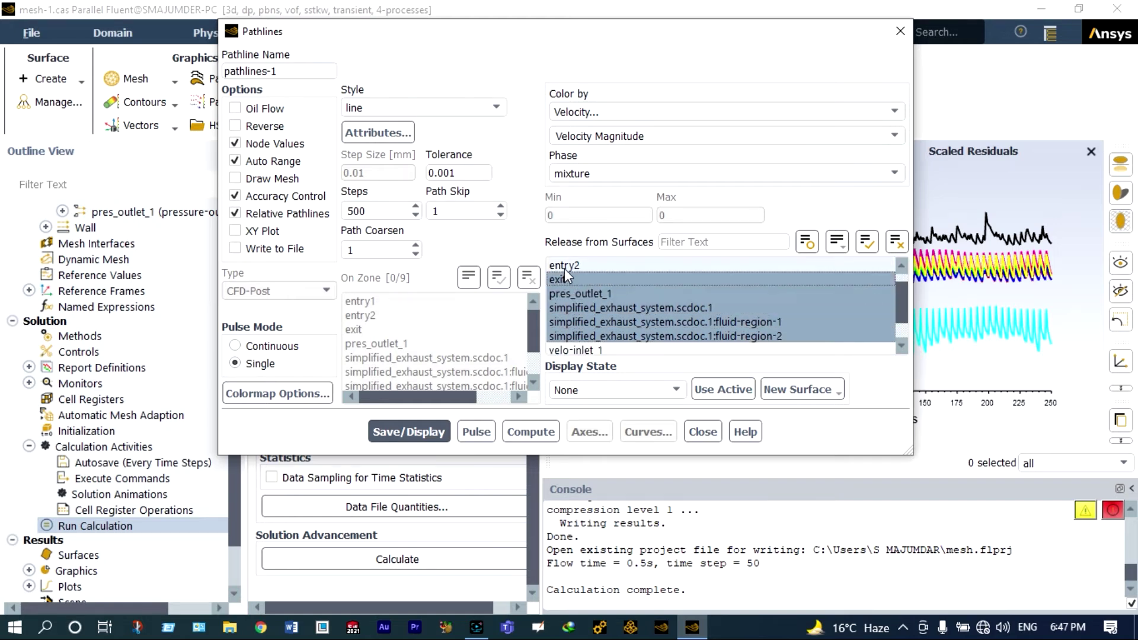
pyautogui.click(584, 308)
pyautogui.click(584, 312)
pyautogui.click(441, 433)
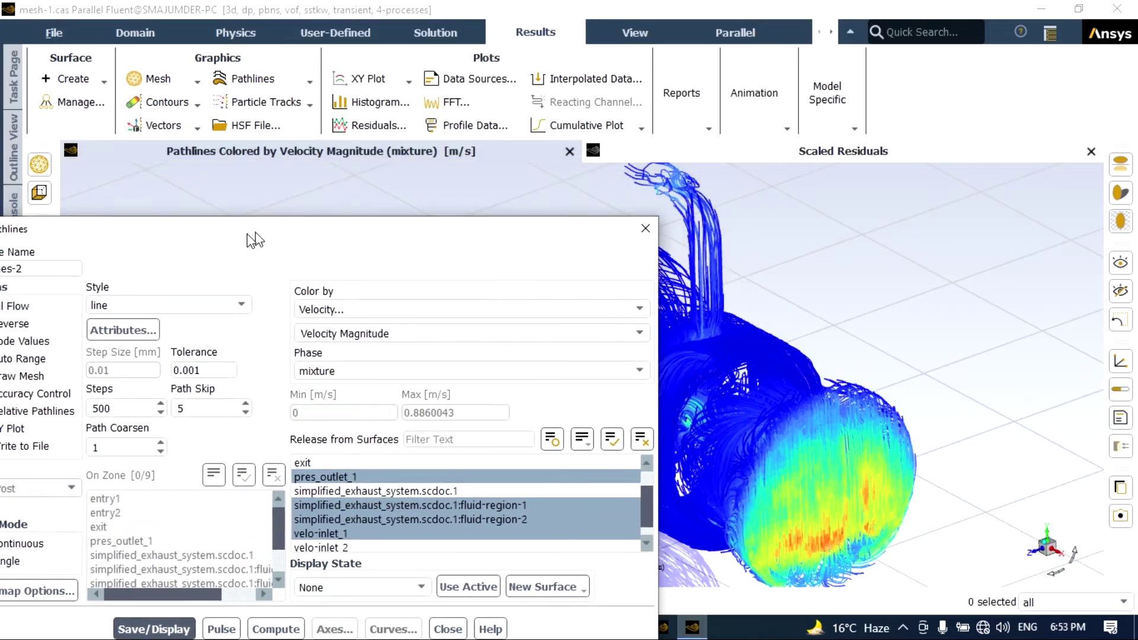
# Step: Inspect the velocity-magnitude pathlines through the exhaust system model
pyautogui.moveTo(254, 237); pyautogui.dragTo(95, 155)
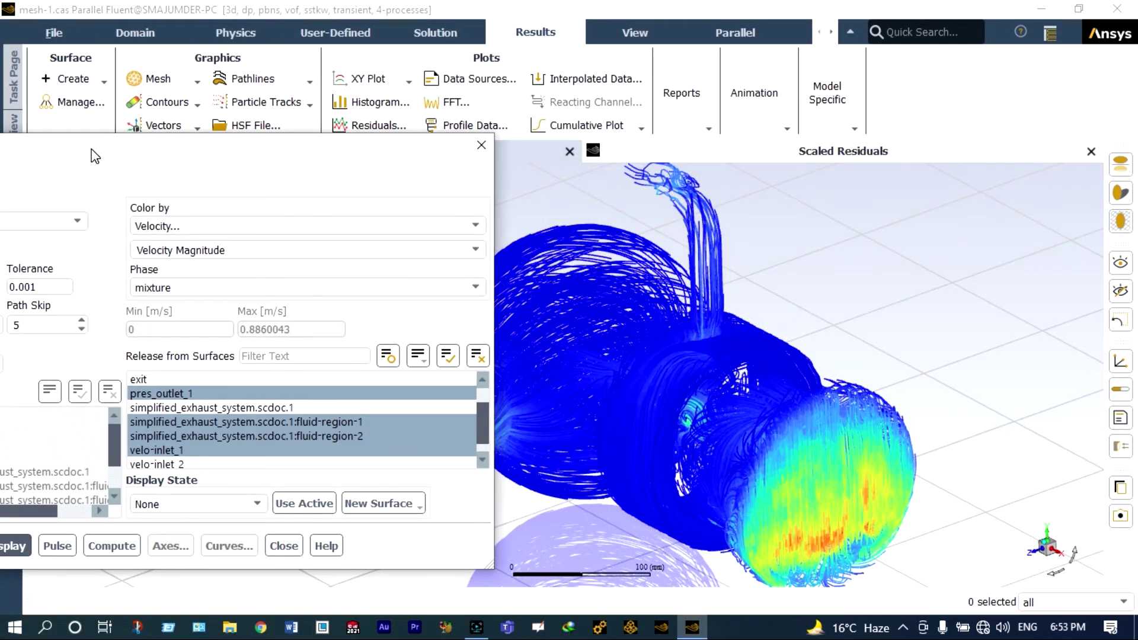
pyautogui.scroll(-4, 546, 318)
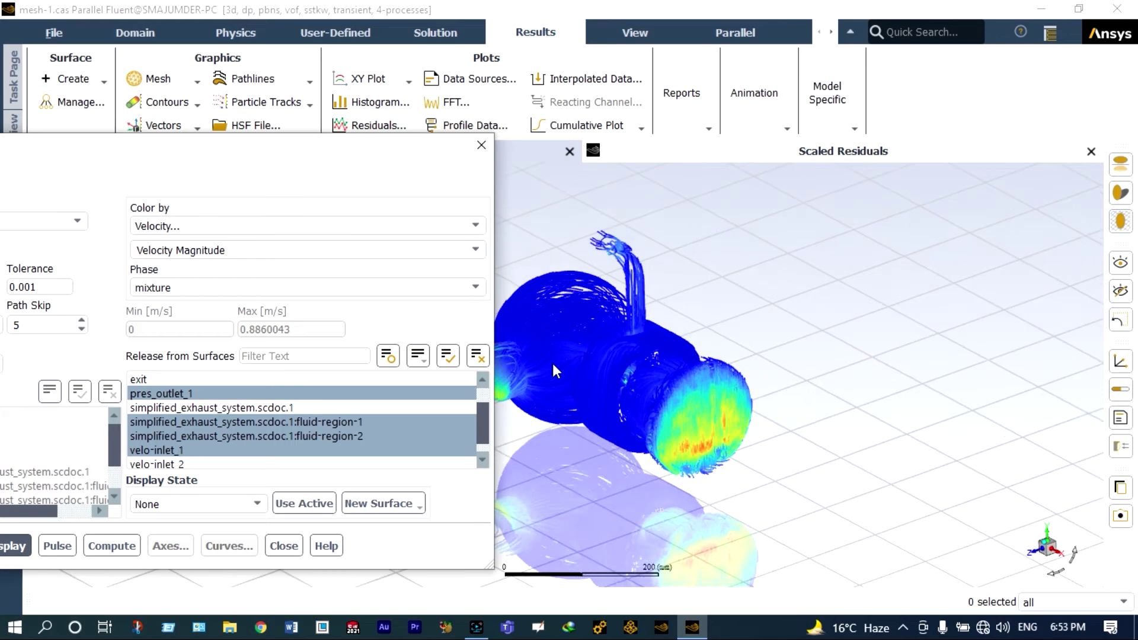
pyautogui.scroll(2, 643, 418)
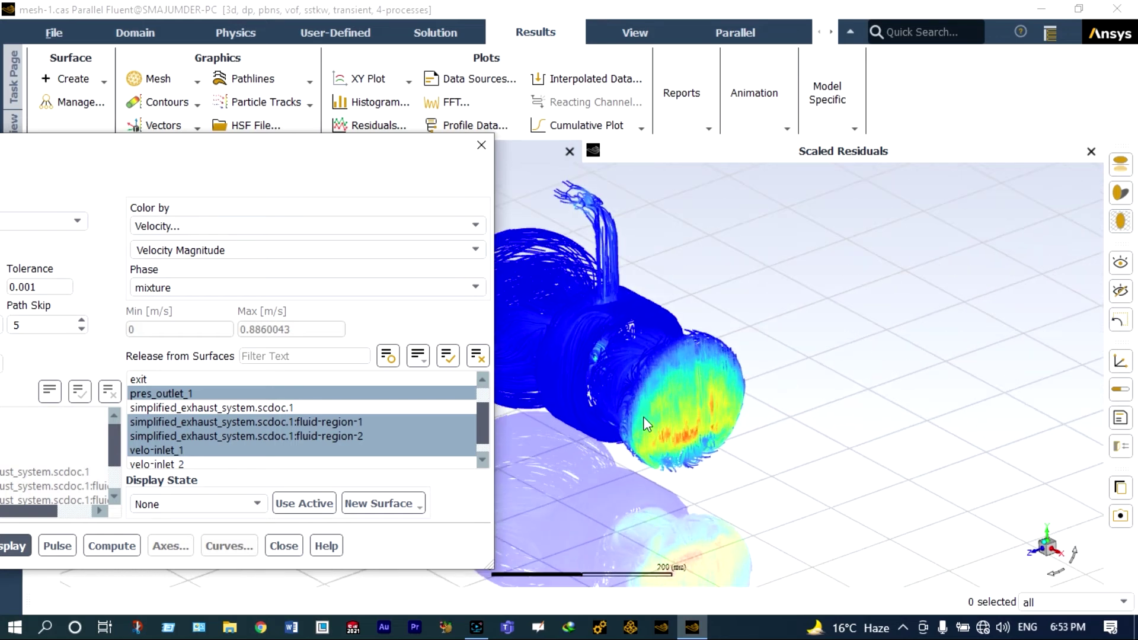
# Step: Examine the velocity-magnitude pathlines up close at the large flanged end and the small opening of the exhaust system
pyautogui.moveTo(336, 159); pyautogui.dragTo(396, 511)
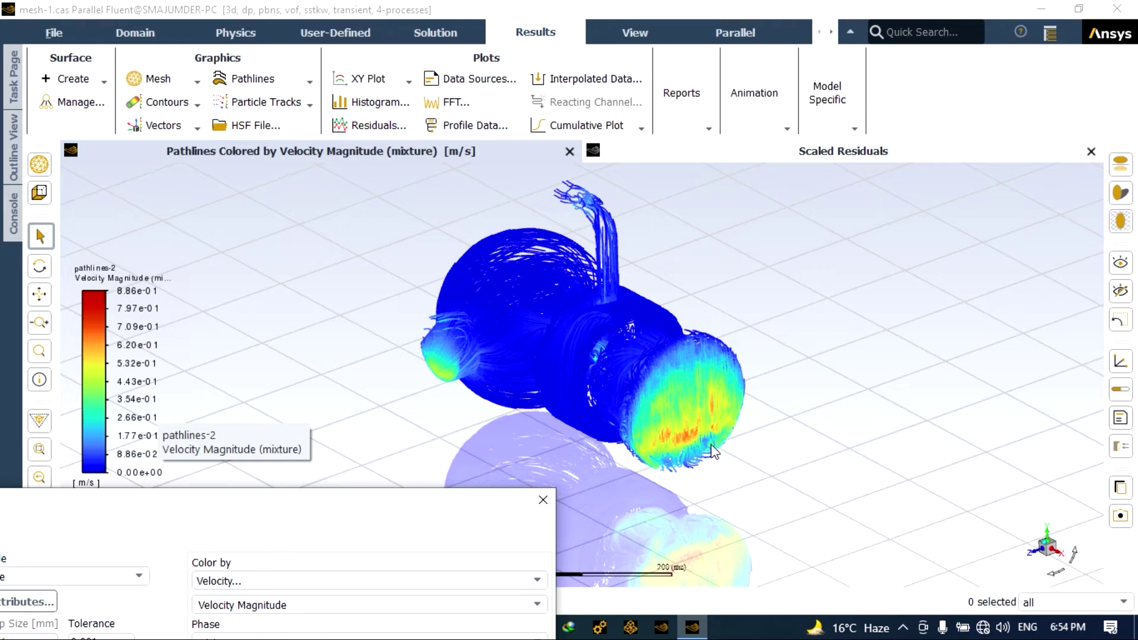
pyautogui.scroll(5, 731, 457)
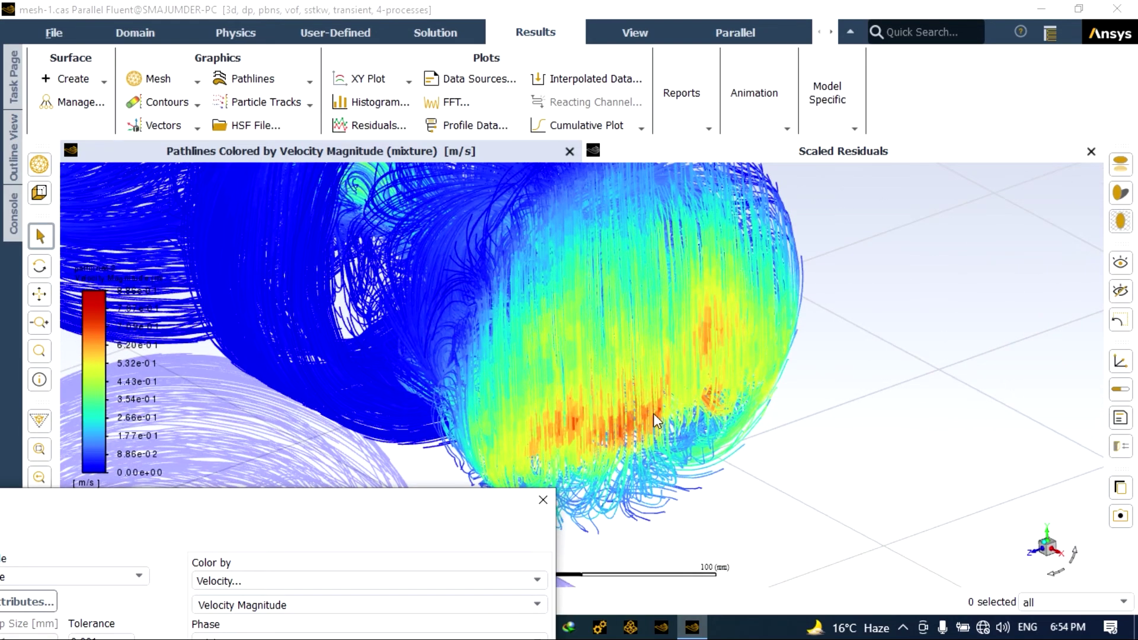
pyautogui.scroll(3, 584, 426)
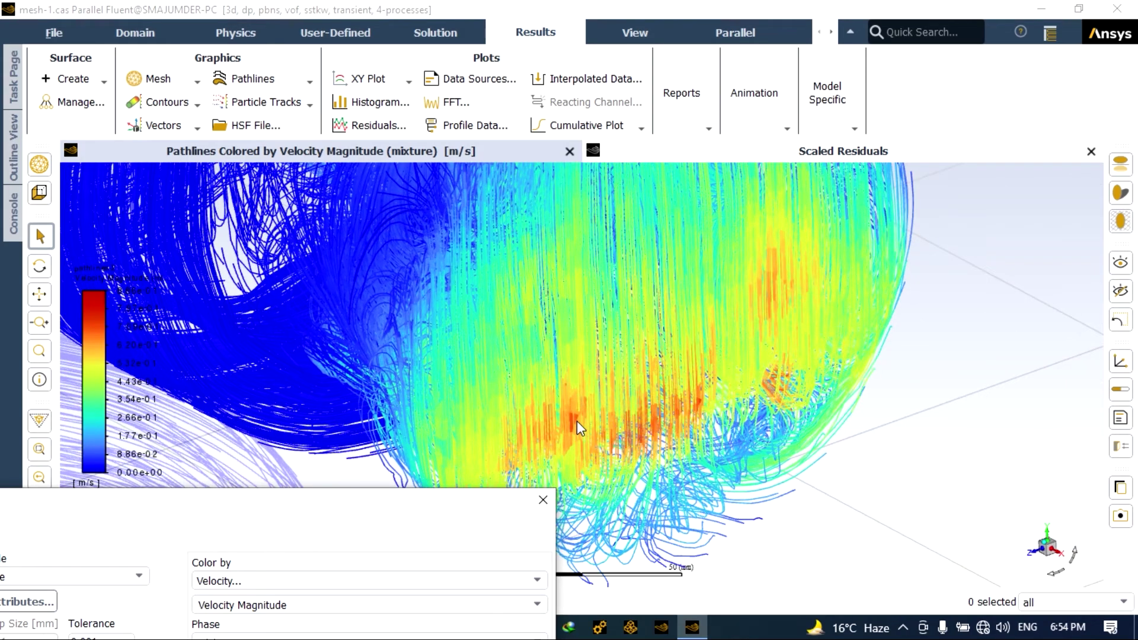
pyautogui.scroll(-10, 577, 421)
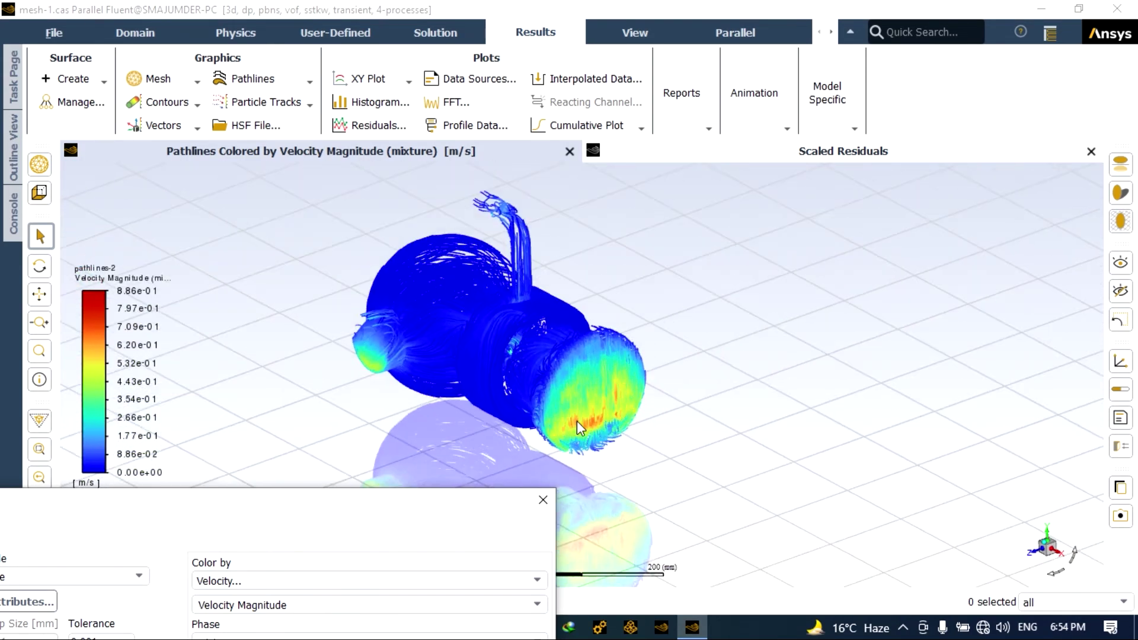
pyautogui.scroll(7, 503, 406)
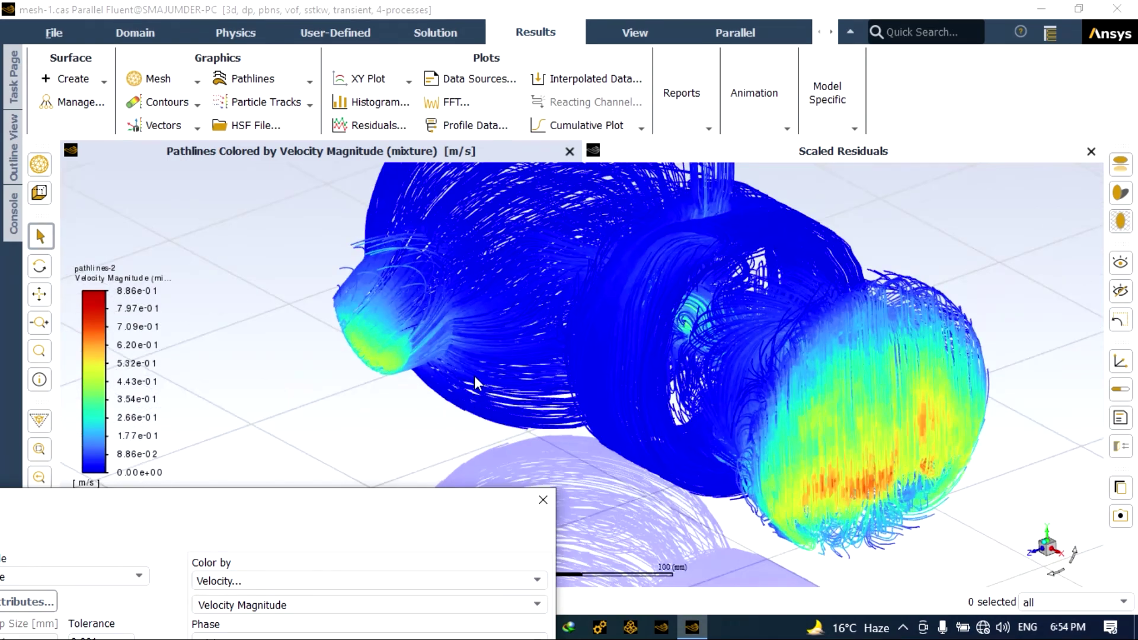
pyautogui.moveTo(453, 505); pyautogui.dragTo(547, 251)
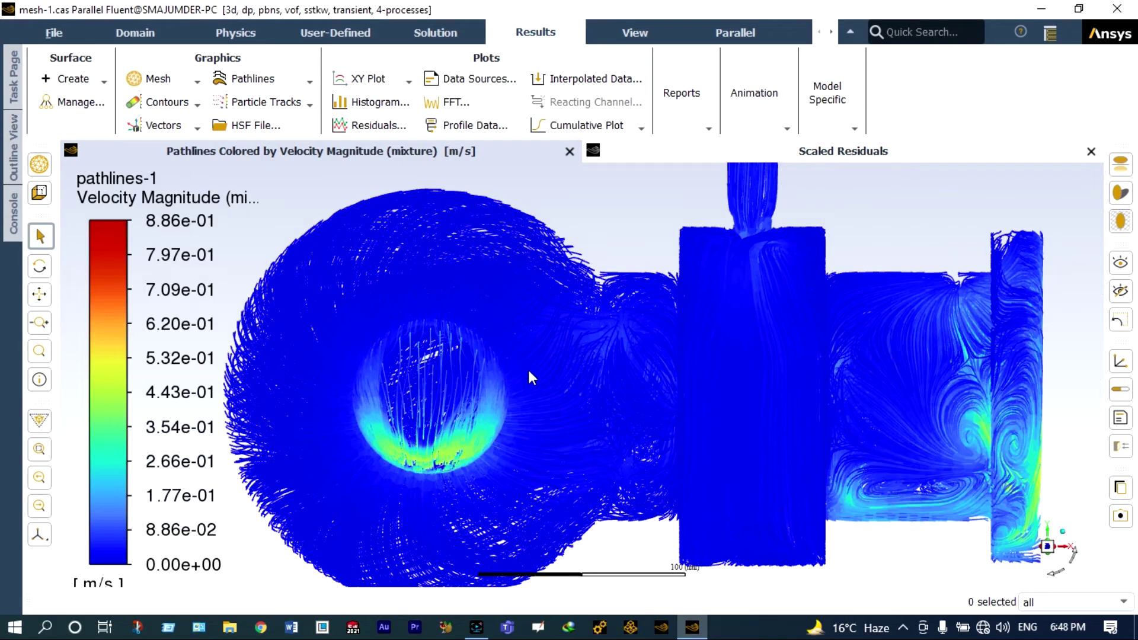
# Step: Start a new pathlines plot with a path skip of 1, coloured by the mixture's static temperature
pyautogui.click(306, 84)
pyautogui.click(676, 257)
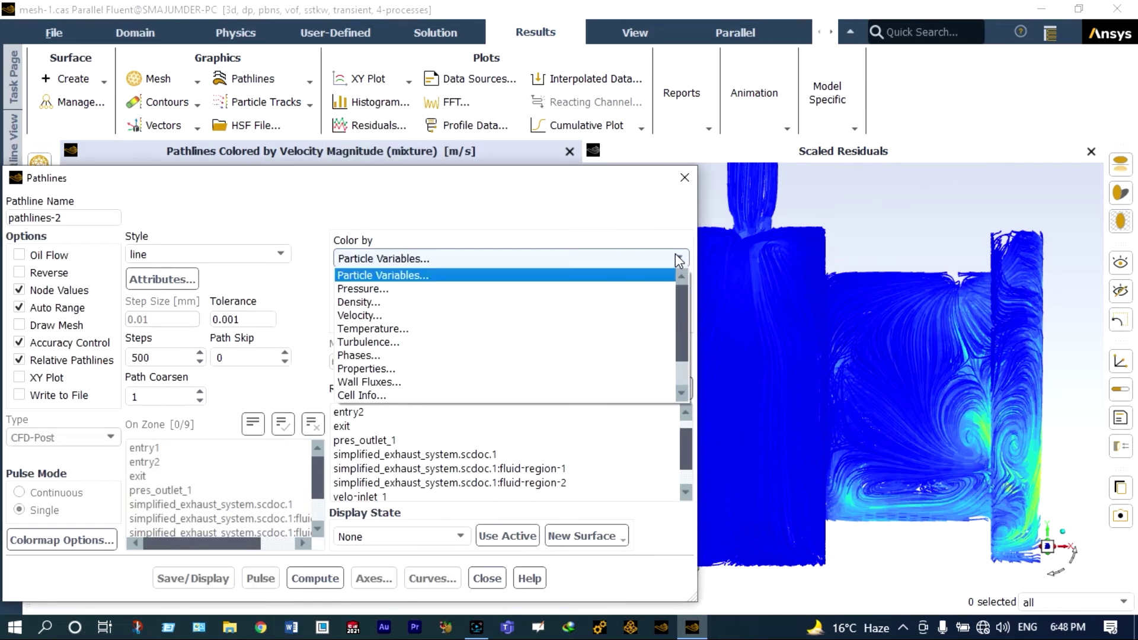
pyautogui.click(457, 328)
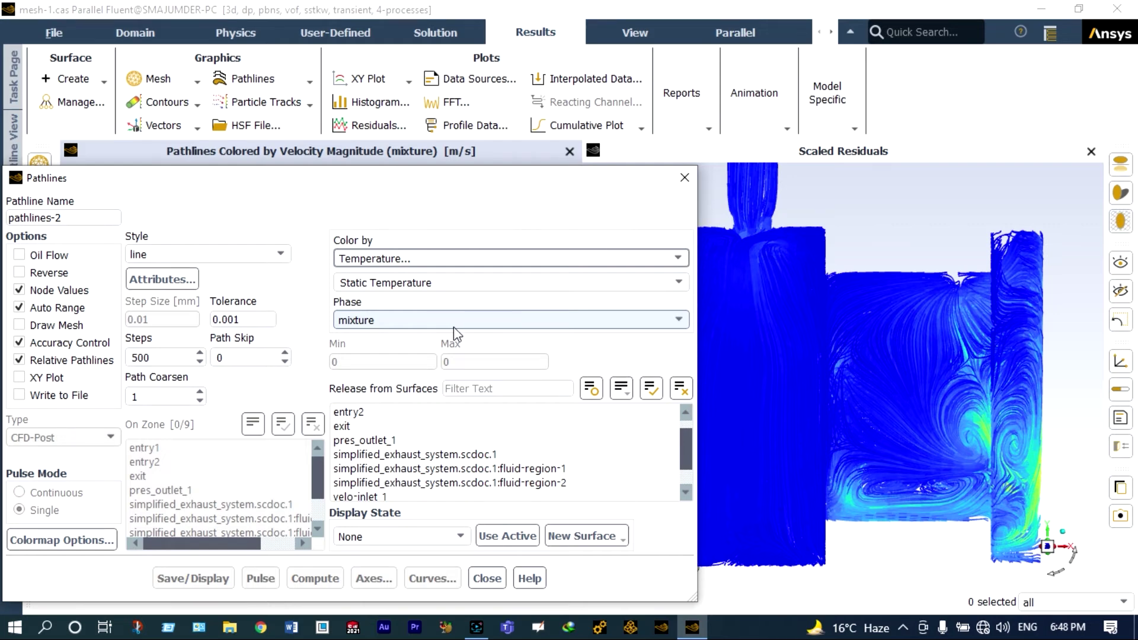
pyautogui.click(224, 357)
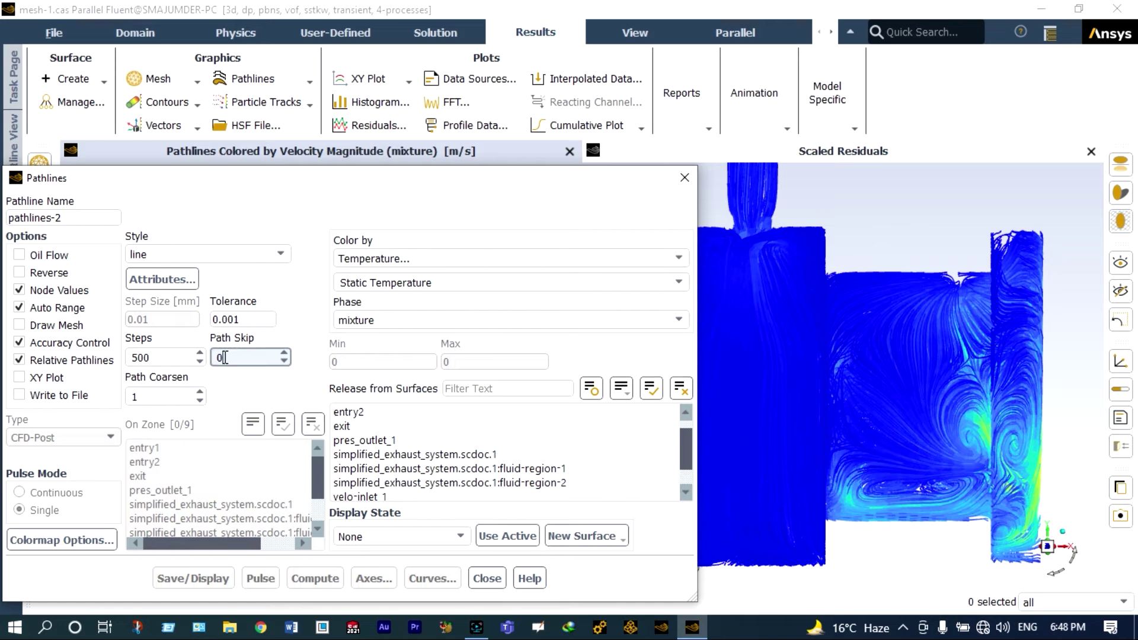
pyautogui.click(284, 353)
pyautogui.click(674, 320)
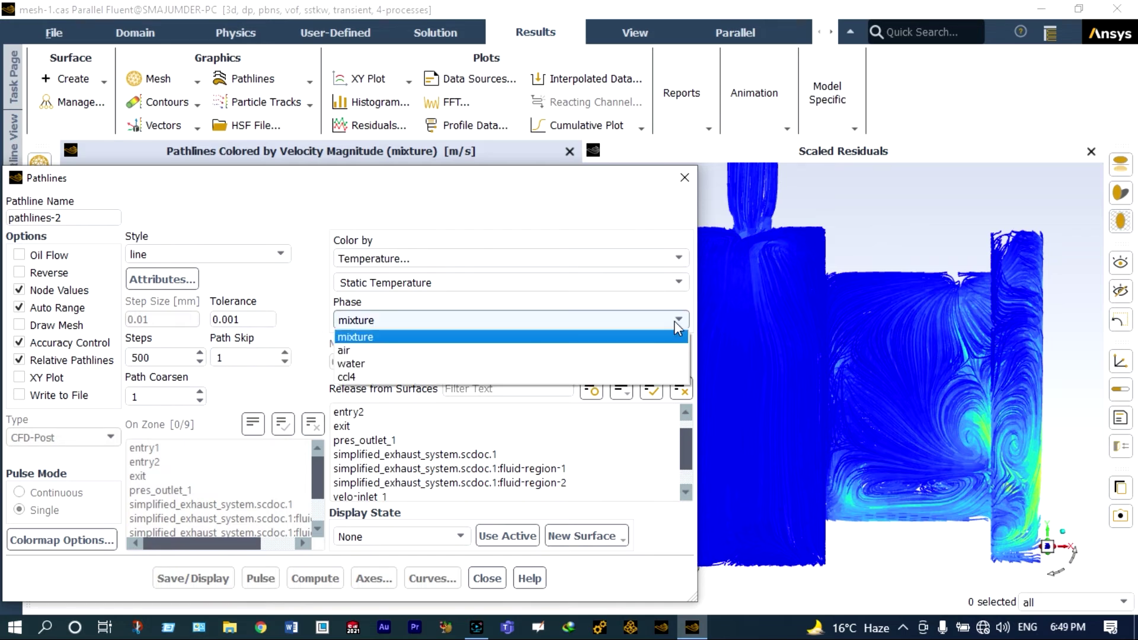
pyautogui.click(410, 338)
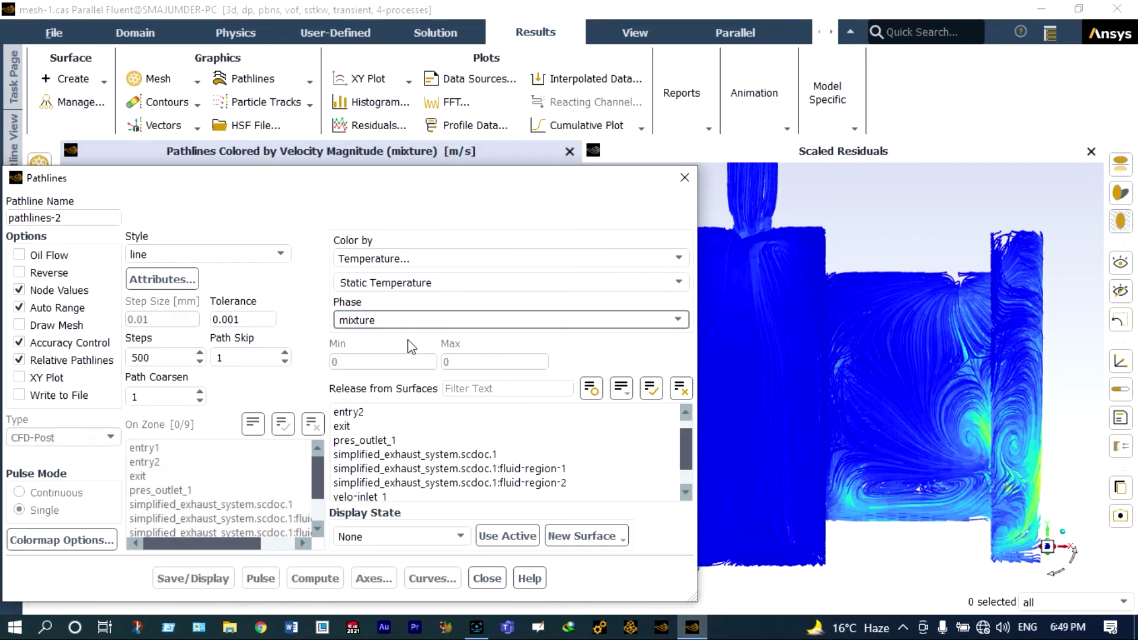
# Step: Select both fluid-region walls, velo-inlet_1 and pres_outlet_1 as the release surfaces, and save and display the temperature pathlines
pyautogui.click(388, 456)
pyautogui.click(388, 469)
pyautogui.click(384, 483)
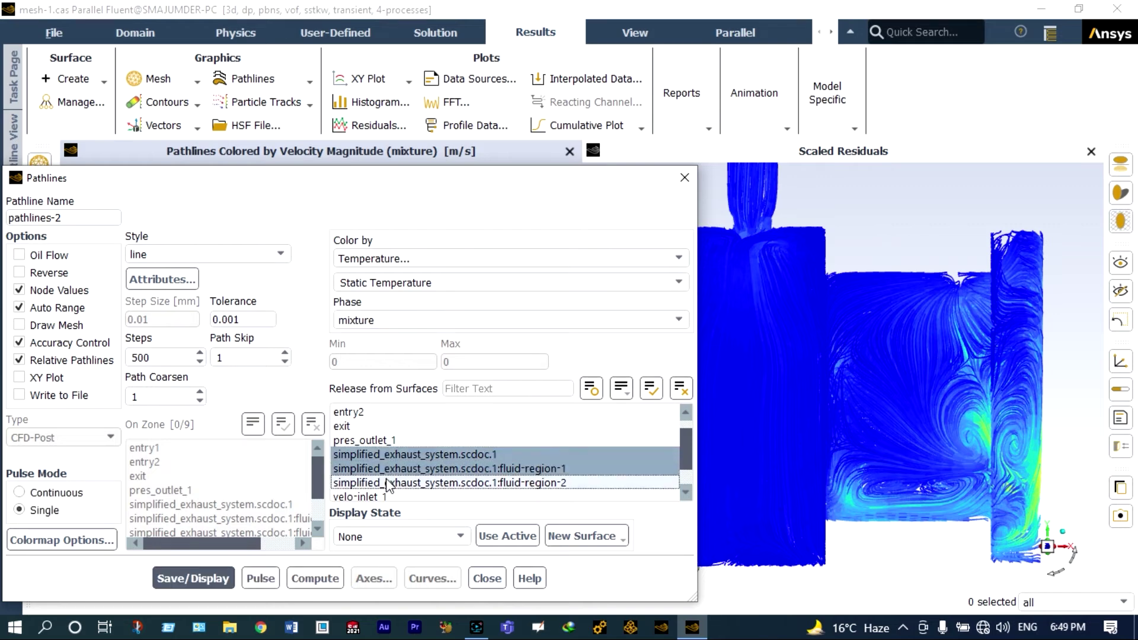
pyautogui.click(379, 495)
pyautogui.click(375, 453)
pyautogui.scroll(-1, 375, 454)
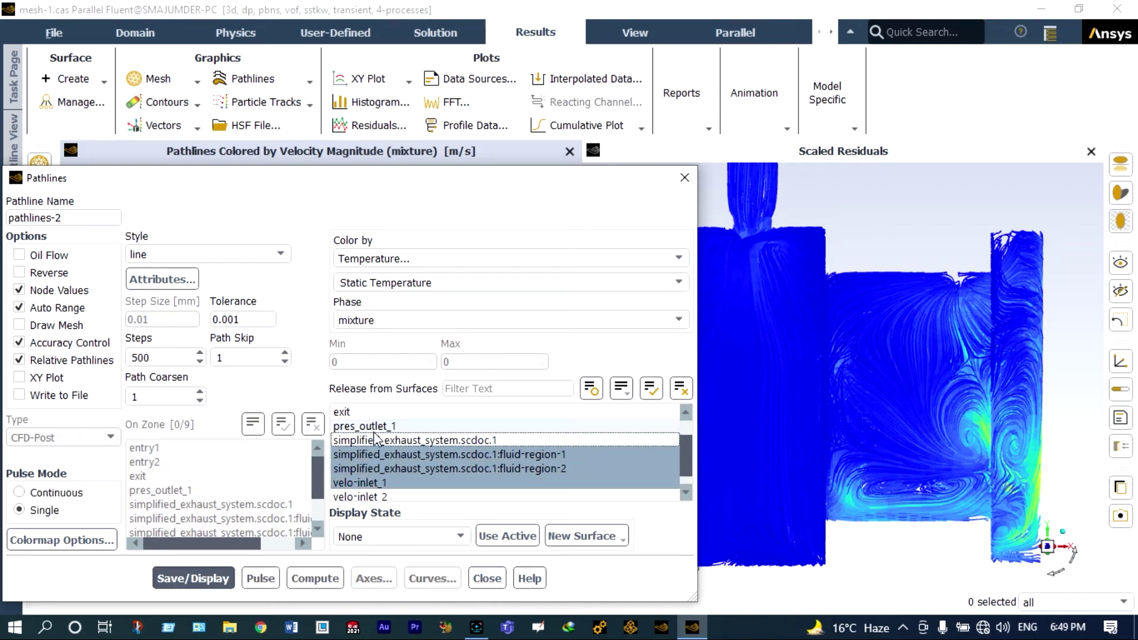
pyautogui.click(374, 426)
pyautogui.click(373, 468)
pyautogui.click(373, 468)
pyautogui.click(193, 578)
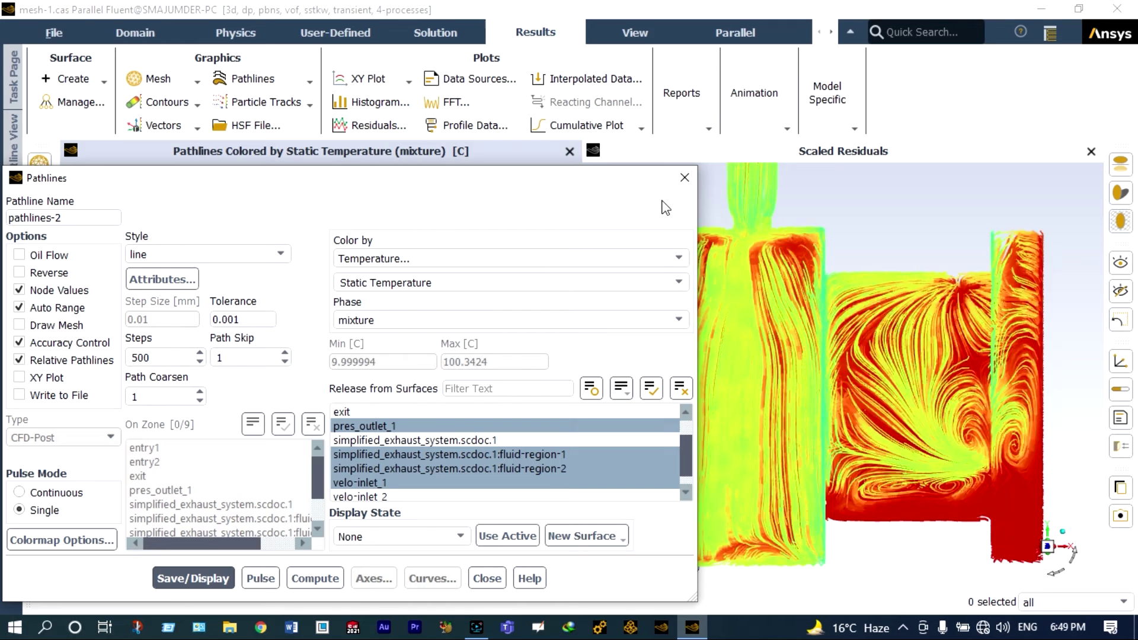
# Step: Move the Pathlines dialog clear of the plot and examine the static-temperature pathlines in the front view
pyautogui.moveTo(675, 167); pyautogui.dragTo(493, 534)
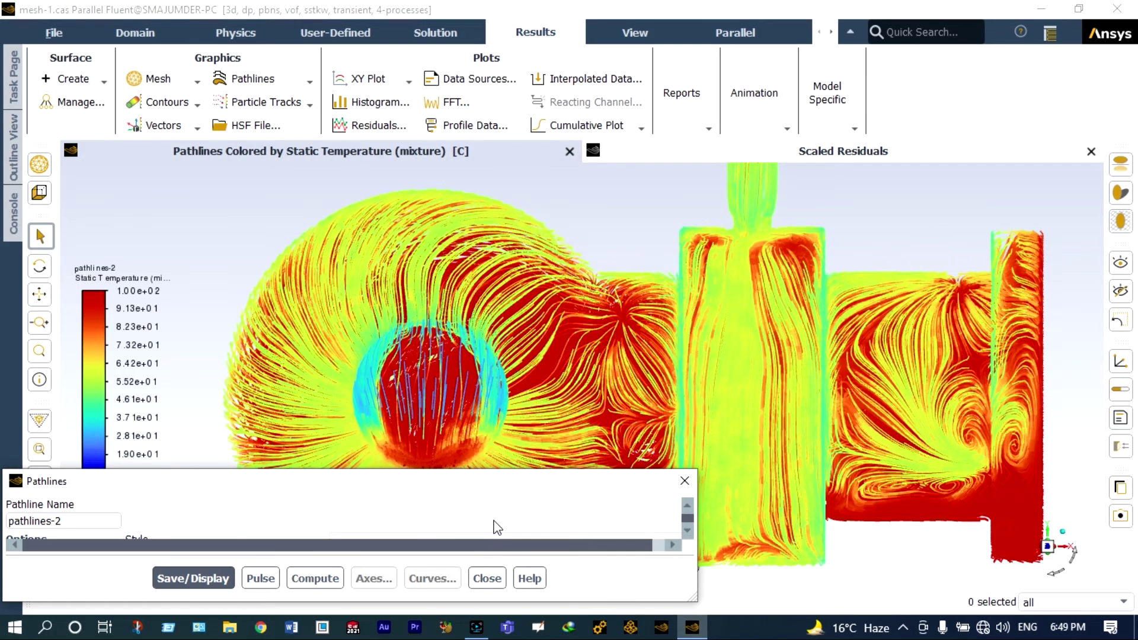
pyautogui.moveTo(442, 492); pyautogui.dragTo(231, 245)
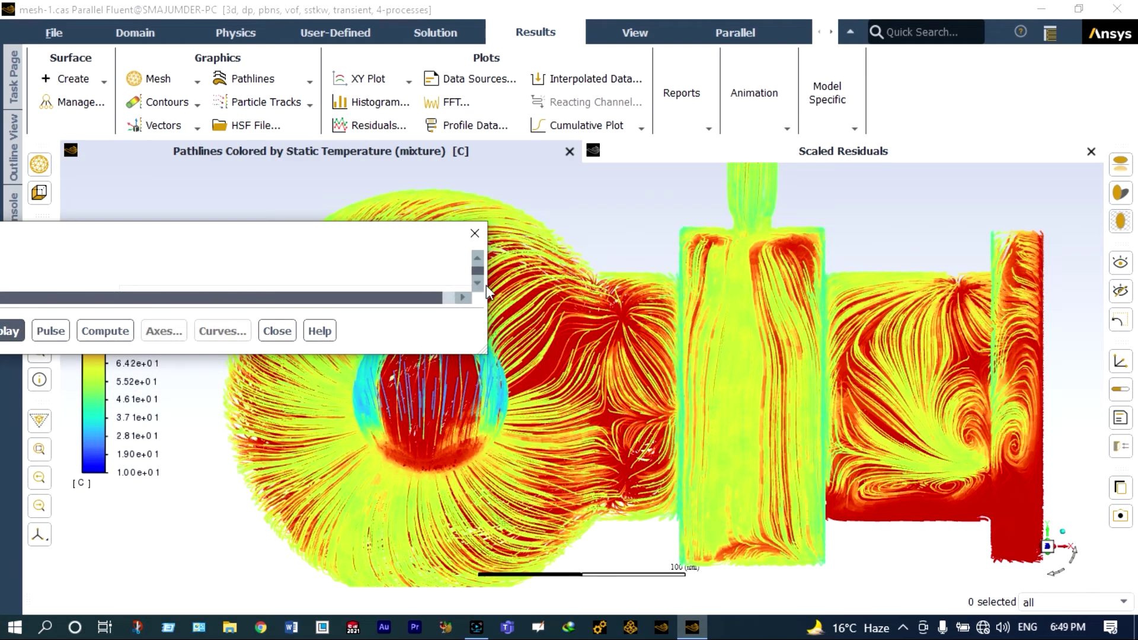
pyautogui.moveTo(485, 285); pyautogui.dragTo(203, 286)
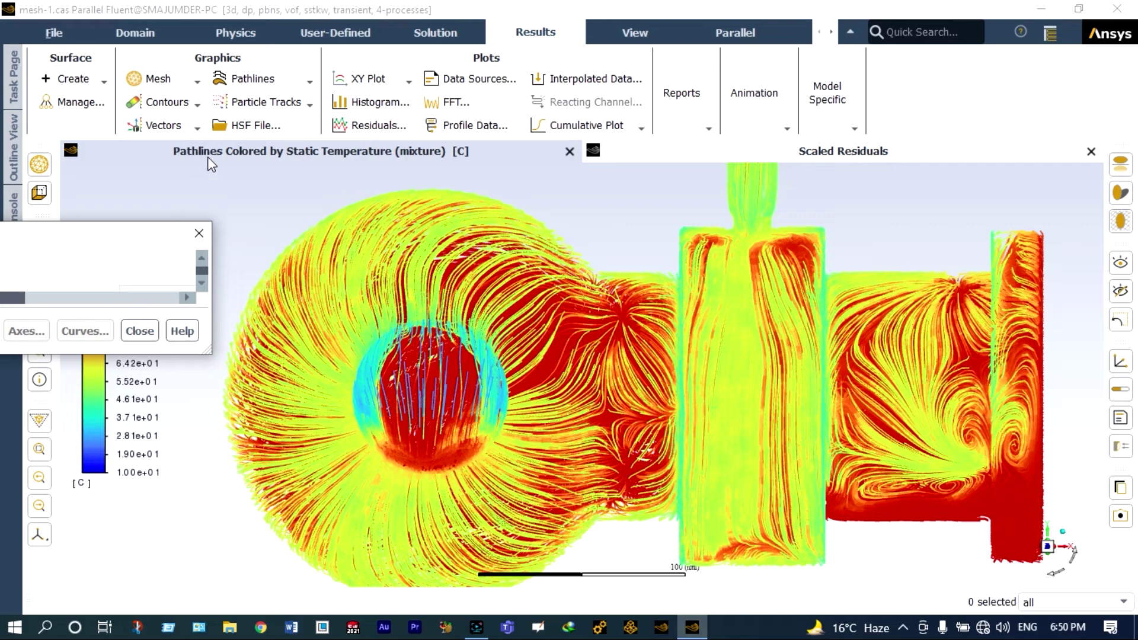
pyautogui.moveTo(142, 245); pyautogui.dragTo(502, 40)
pyautogui.scroll(-2, 641, 435)
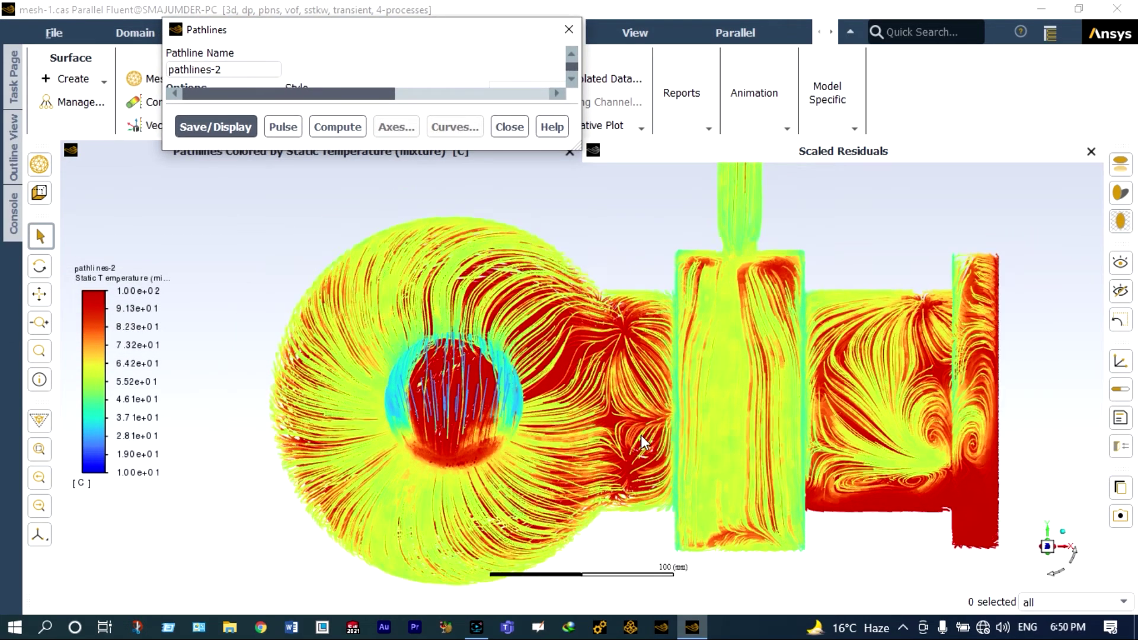
pyautogui.scroll(3, 648, 436)
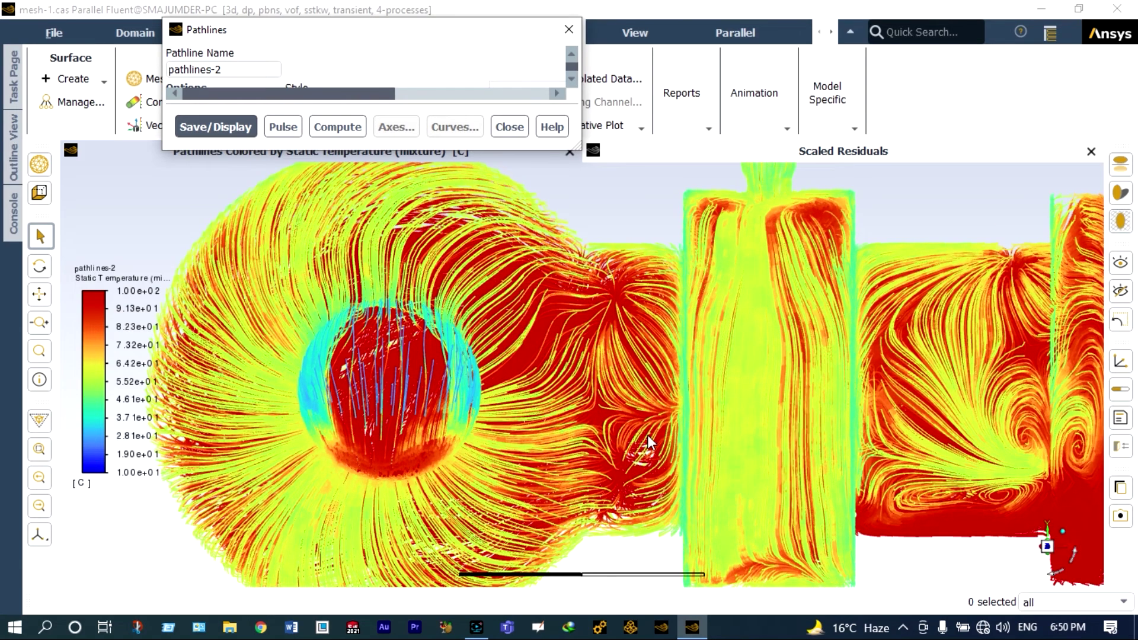
pyautogui.scroll(-3, 649, 435)
# Step: Examine the static-temperature pathlines from an oblique angle, around the small opening, the bent pipe and the large flange
pyautogui.moveTo(1059, 572); pyautogui.dragTo(1086, 558)
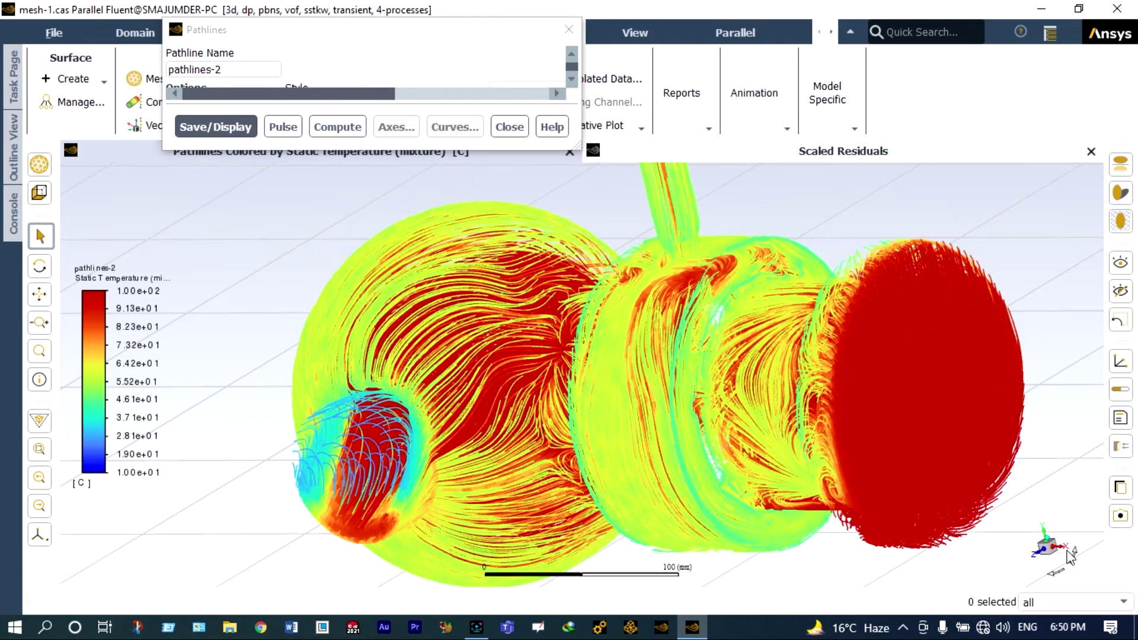
pyautogui.scroll(-4, 1054, 539)
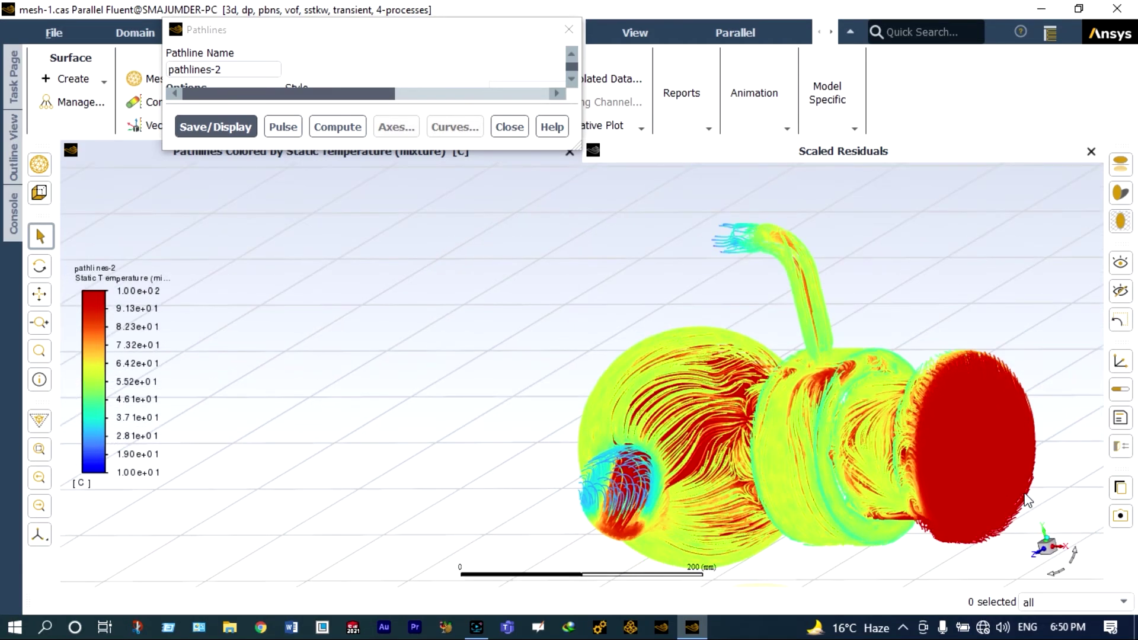
pyautogui.scroll(2, 1020, 493)
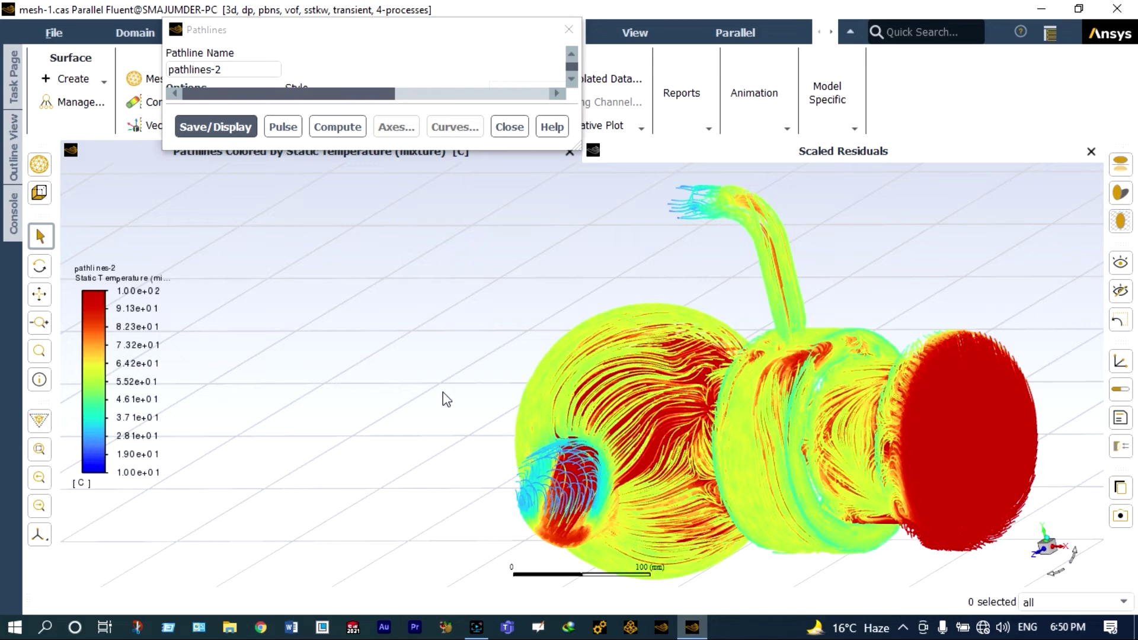
pyautogui.scroll(3, 584, 480)
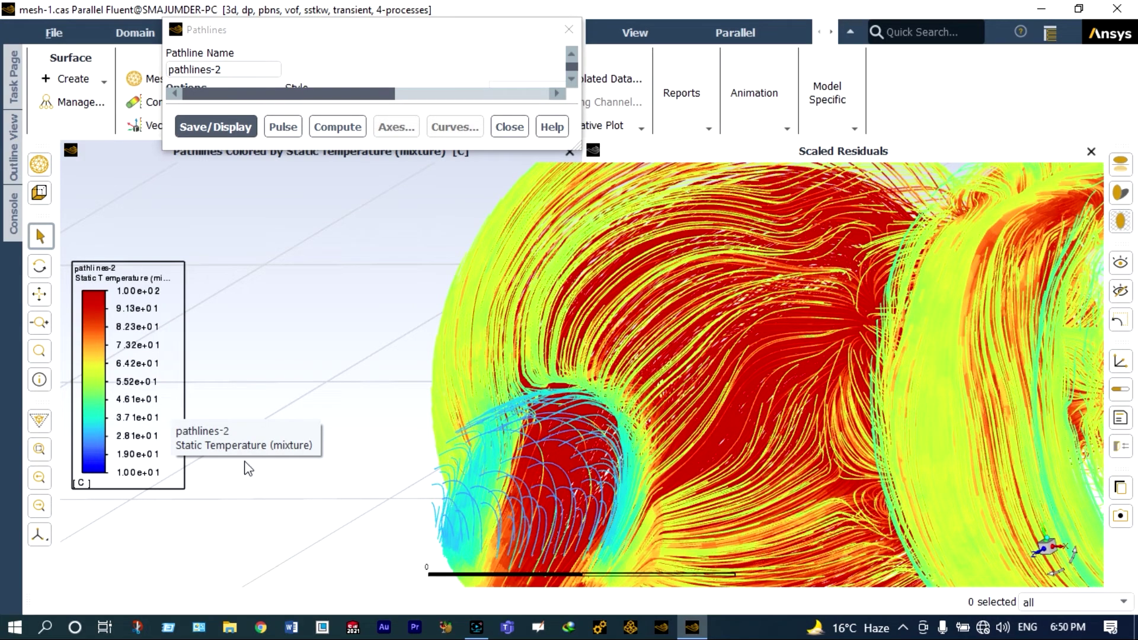
pyautogui.scroll(-4, 463, 495)
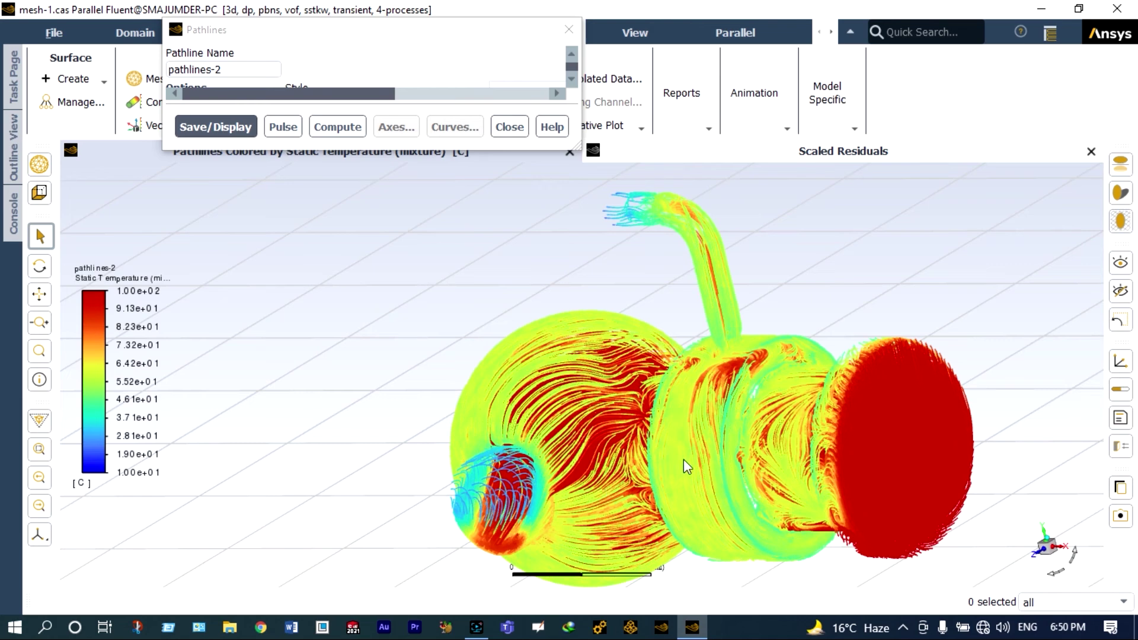
pyautogui.scroll(3, 718, 437)
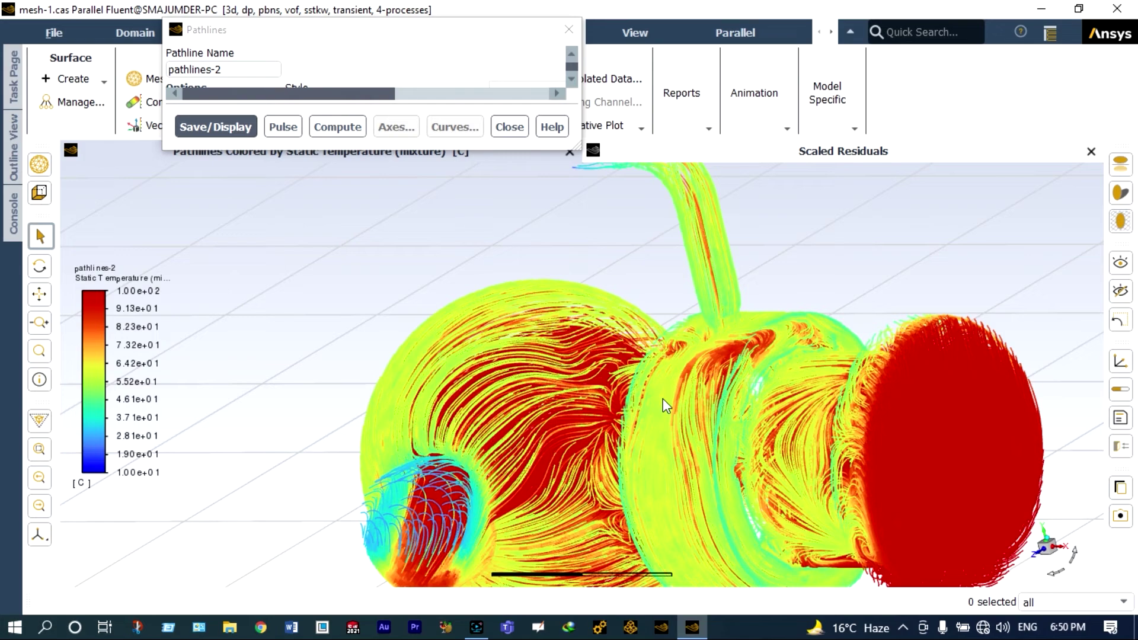
pyautogui.scroll(-2, 662, 399)
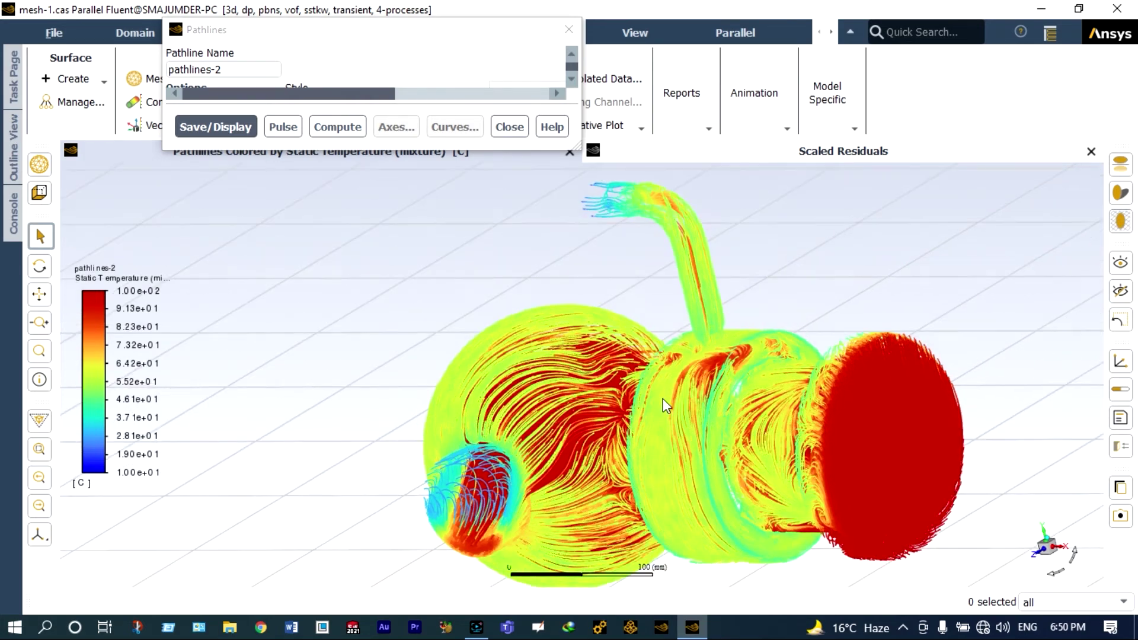
pyautogui.scroll(3, 662, 398)
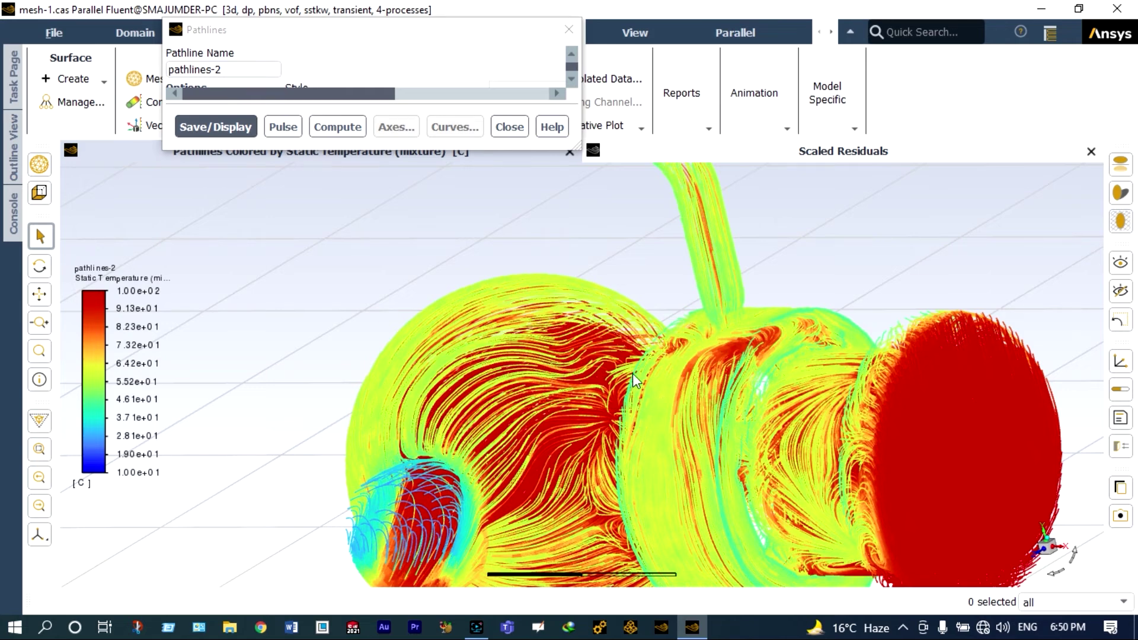
# Step: Pulse the static-temperature pathlines in single mode, watch the animated flow through the exhaust system, and stop it
pyautogui.click(284, 128)
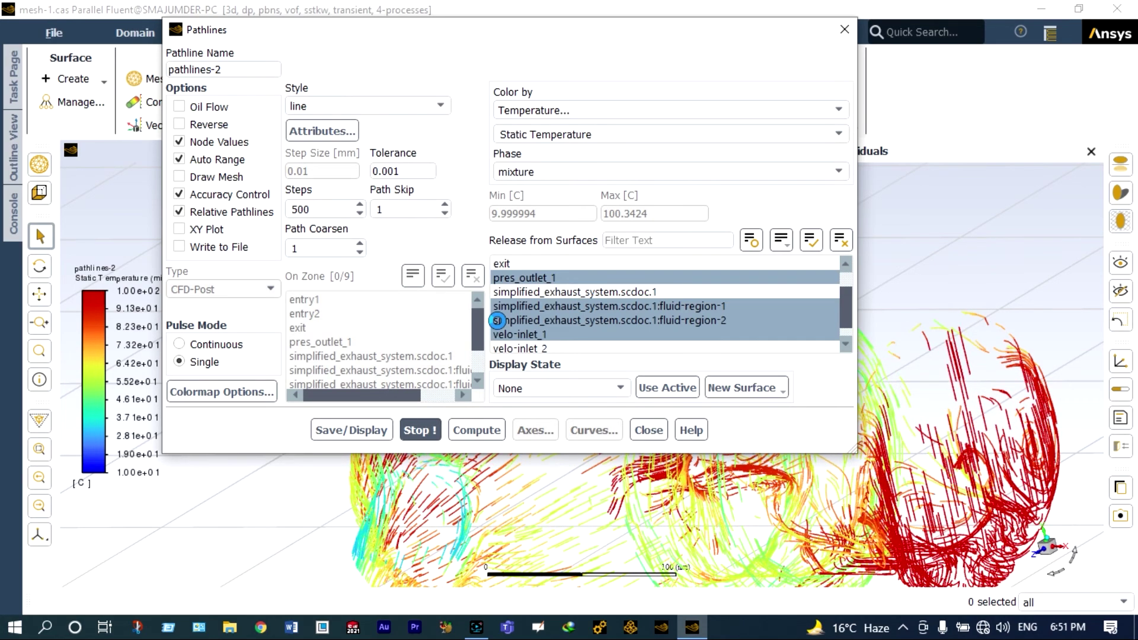
pyautogui.moveTo(542, 33); pyautogui.dragTo(135, 24)
pyautogui.scroll(-3, 668, 427)
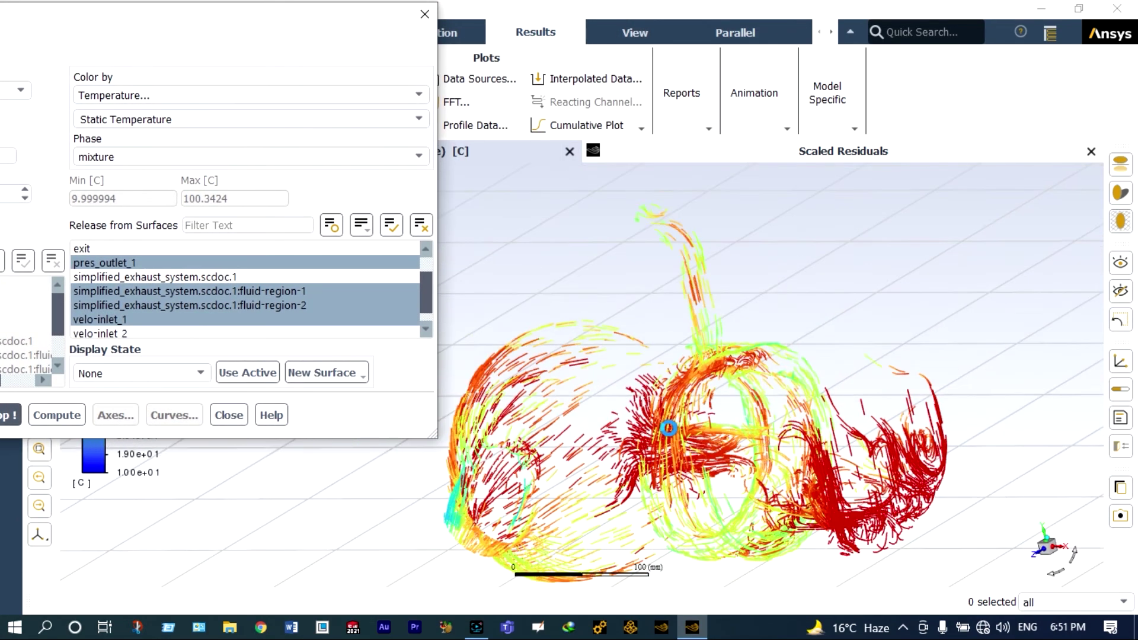
pyautogui.scroll(-2, 669, 428)
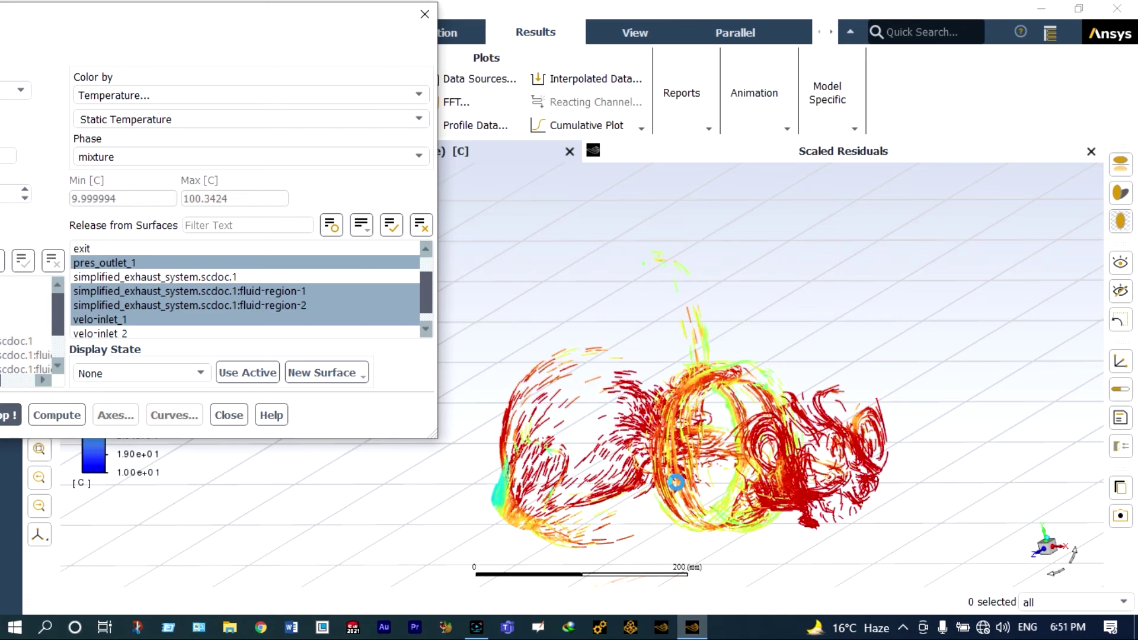
pyautogui.scroll(4, 609, 479)
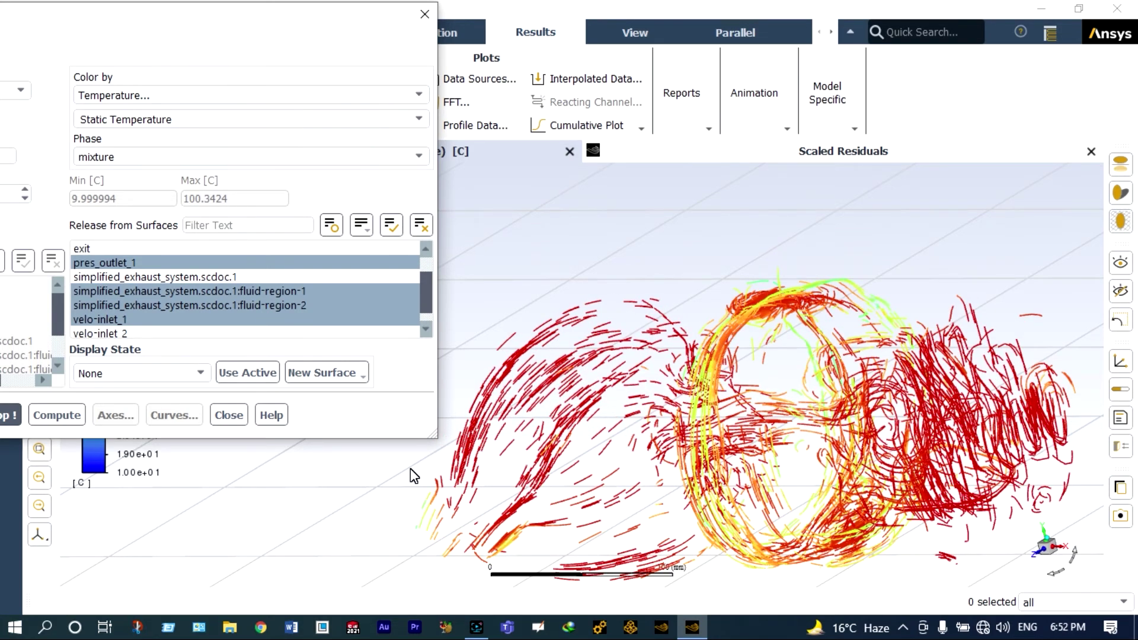
pyautogui.click(12, 416)
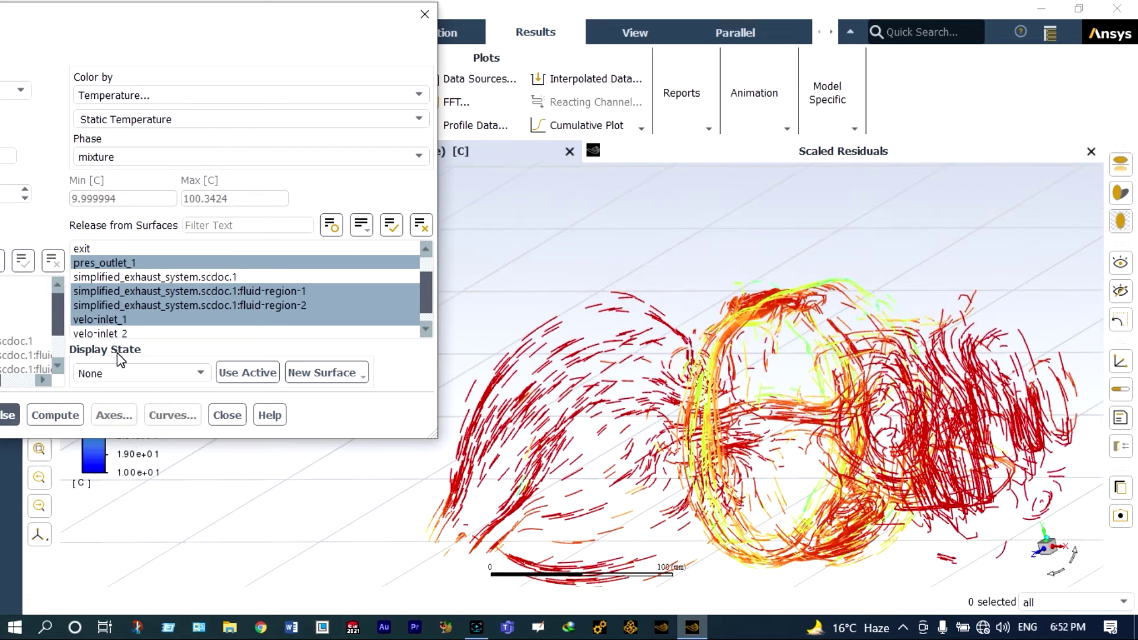
# Step: Set the pathline steps to 100 and colour the pathlines by the mixture's static pressure
pyautogui.moveTo(229, 23); pyautogui.dragTo(555, 39)
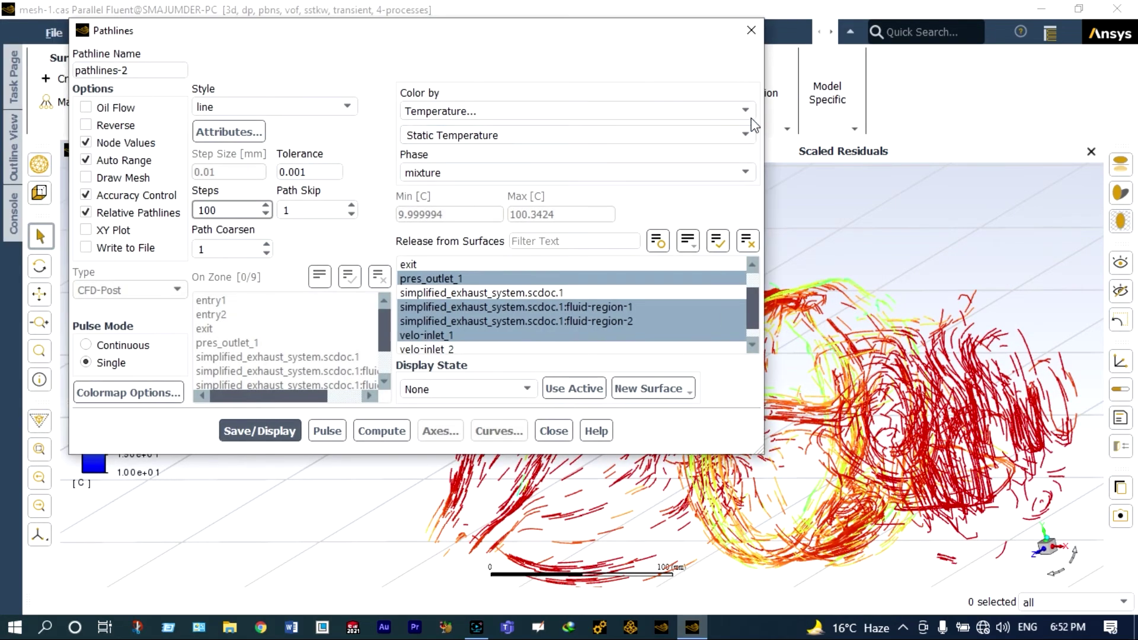
pyautogui.click(752, 118)
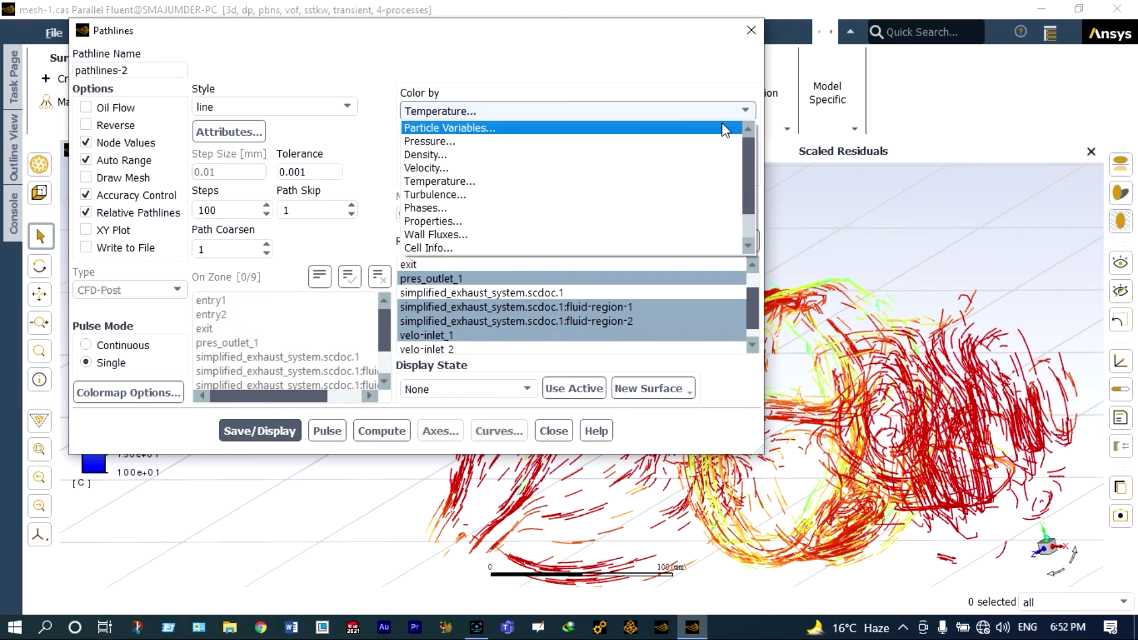
pyautogui.click(666, 141)
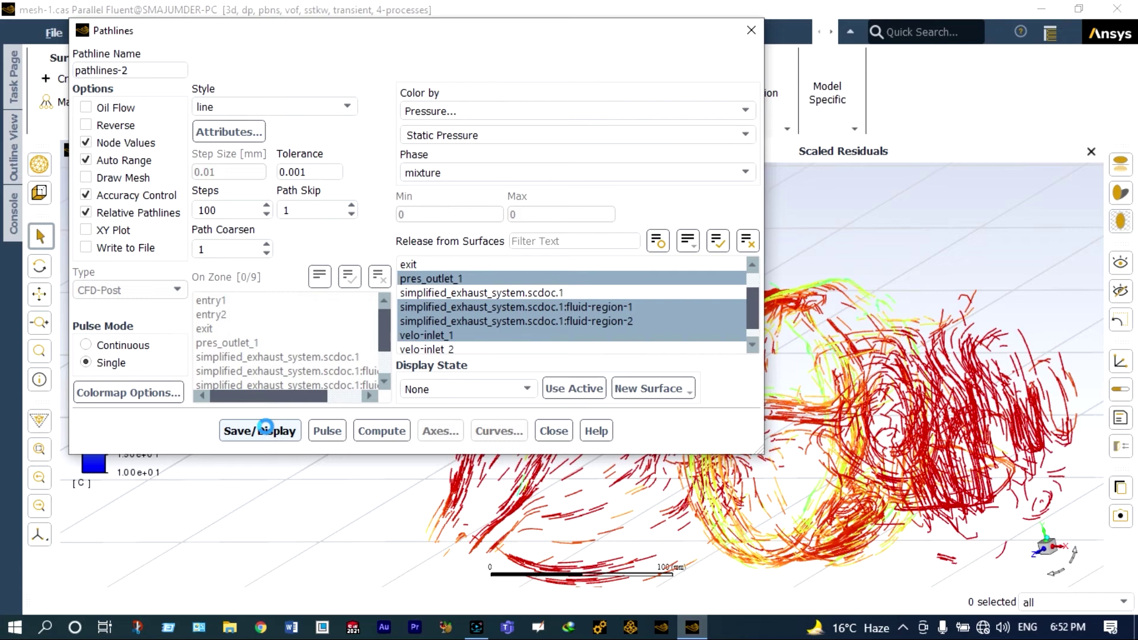
# Step: Display the pathlines coloured by the mixture's static pressure, narrow the Pathlines dialog, and examine the flow near the large flange
pyautogui.click(265, 428)
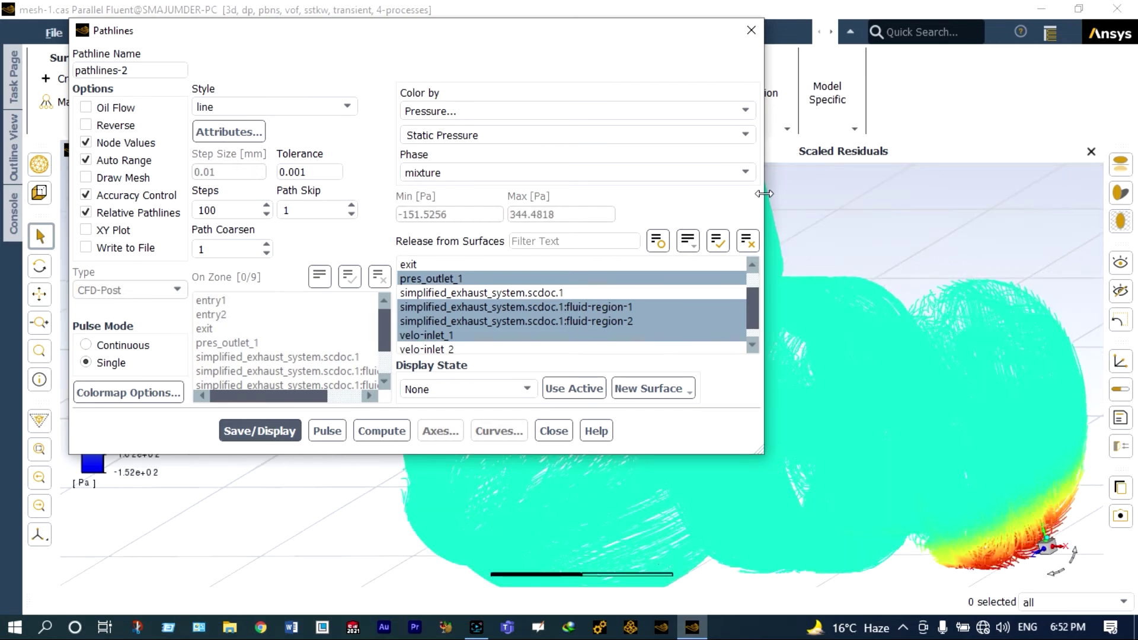
pyautogui.moveTo(763, 199); pyautogui.dragTo(380, 199)
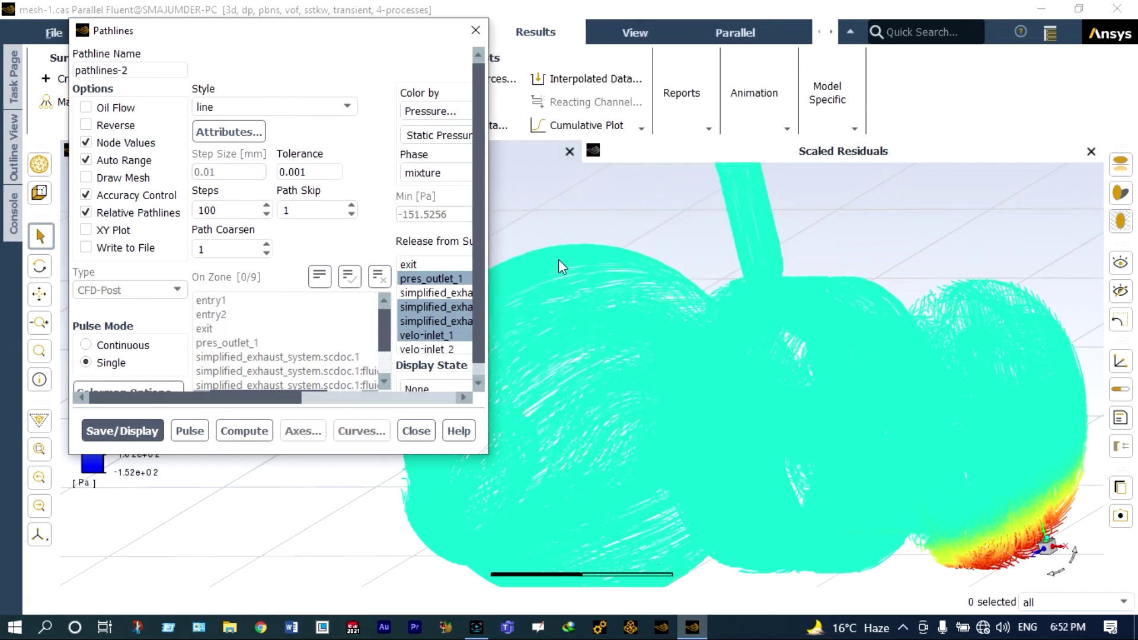
pyautogui.scroll(-5, 777, 444)
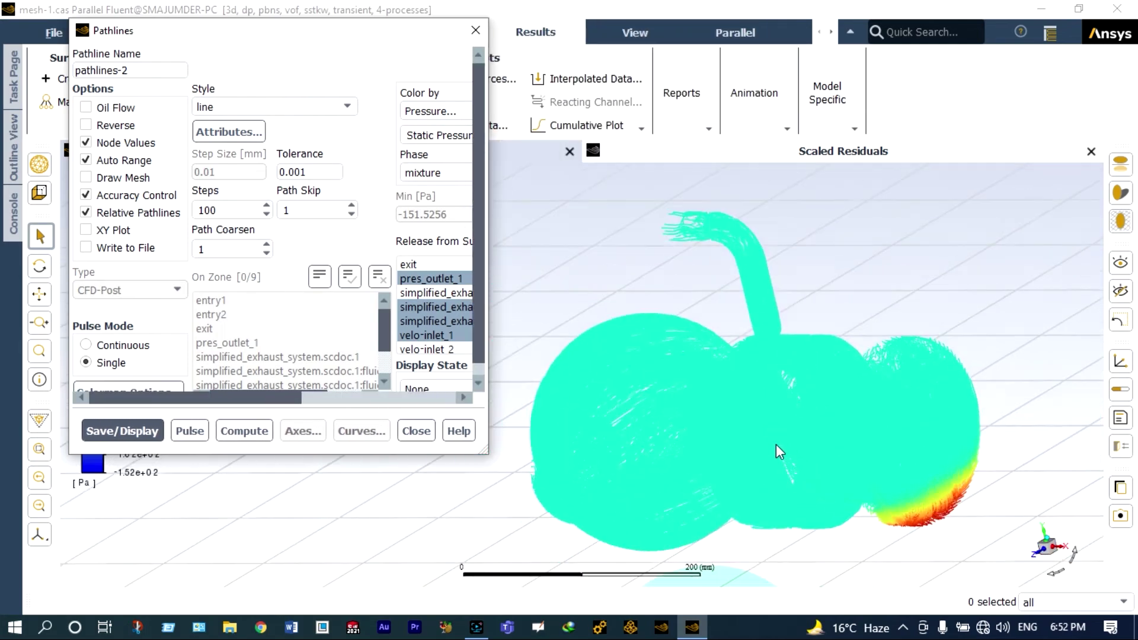
pyautogui.moveTo(1073, 553)
pyautogui.mouseDown()
pyautogui.moveTo(1067, 567)
pyautogui.moveTo(1079, 556)
pyautogui.mouseUp()
pyautogui.scroll(6, 840, 561)
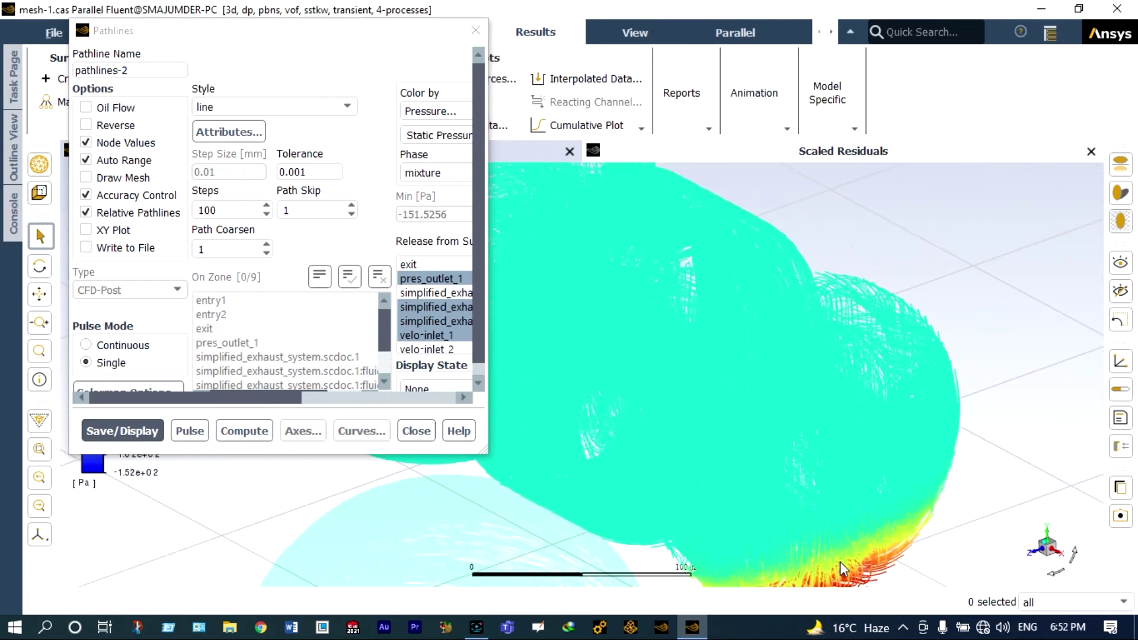
pyautogui.scroll(-3, 840, 560)
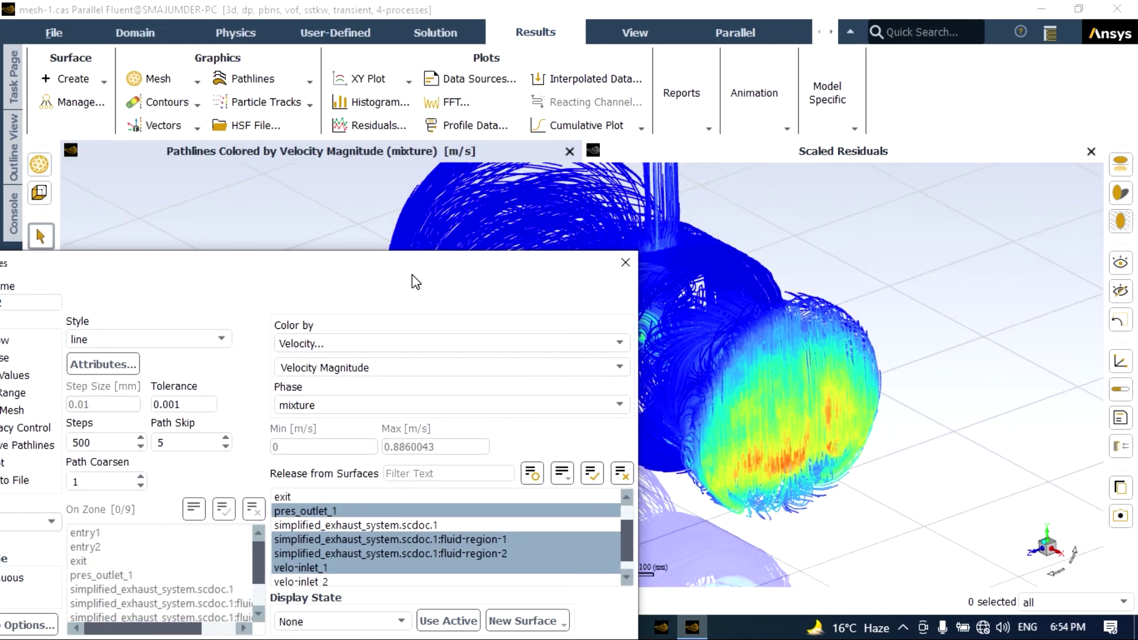
# Step: Colour the pathlines by the water phase's enthalpy from the temperature variables and display them
pyautogui.moveTo(411, 275); pyautogui.dragTo(459, 241)
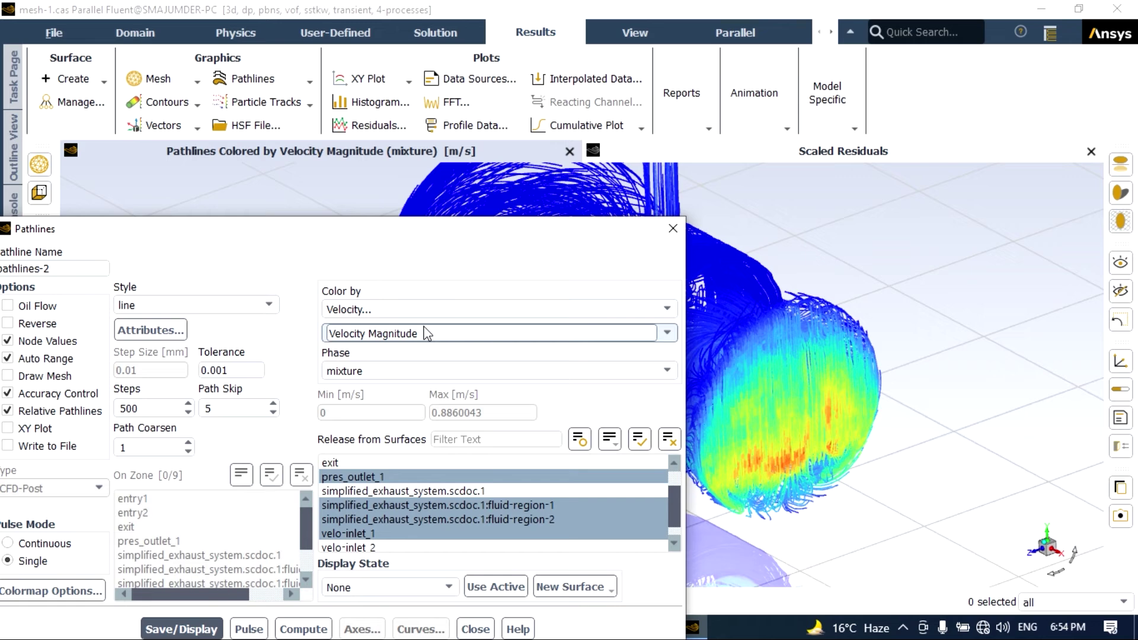
pyautogui.click(666, 309)
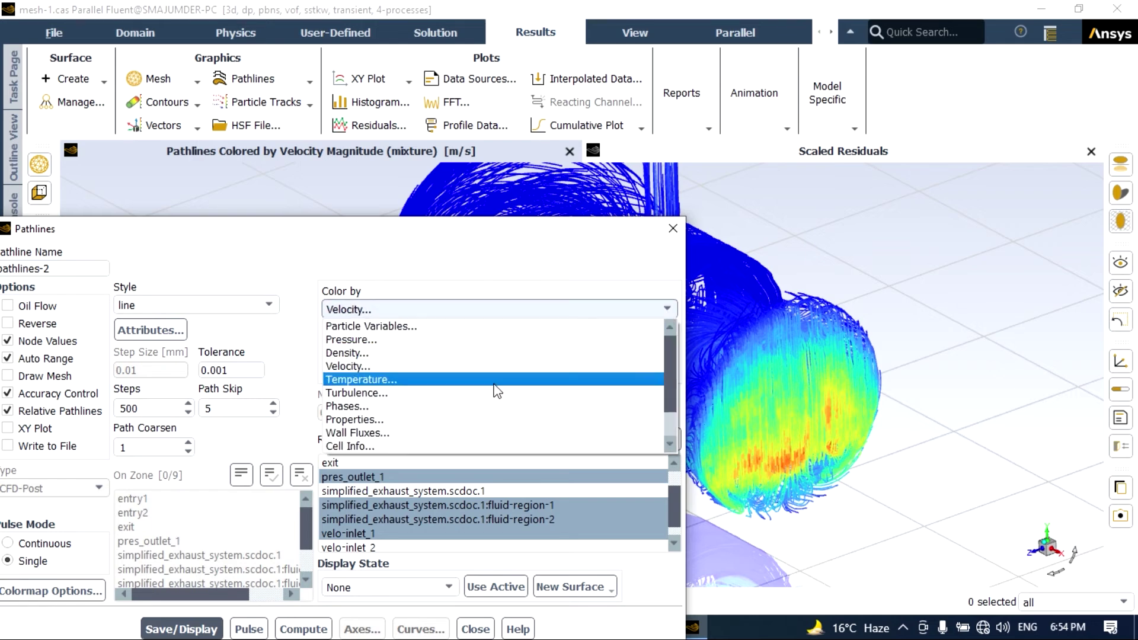
pyautogui.click(493, 378)
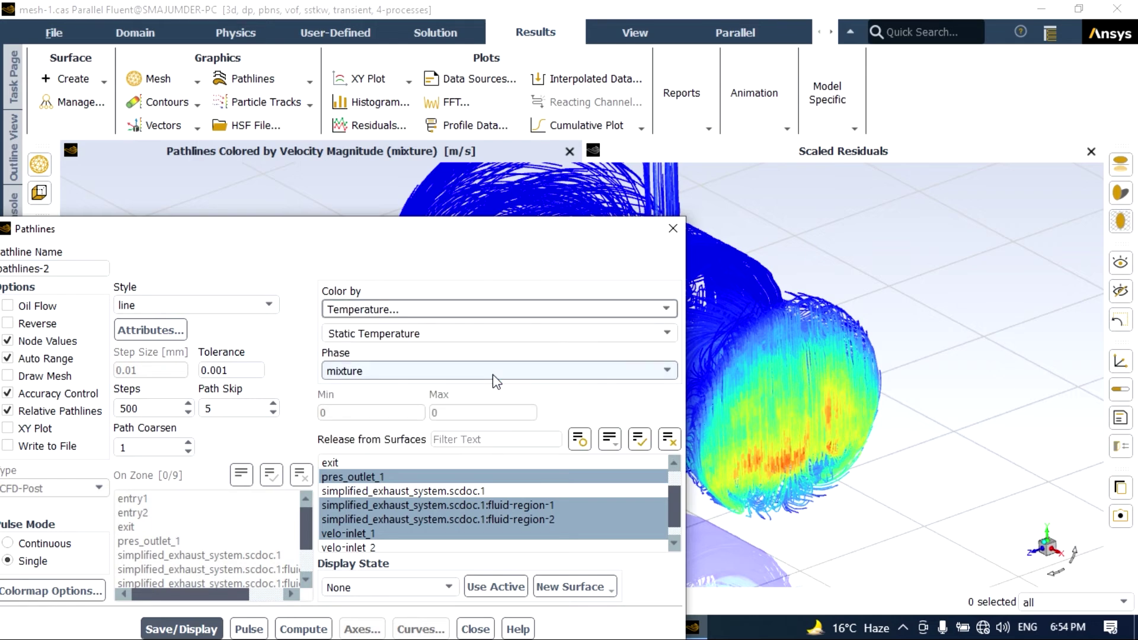
pyautogui.click(659, 371)
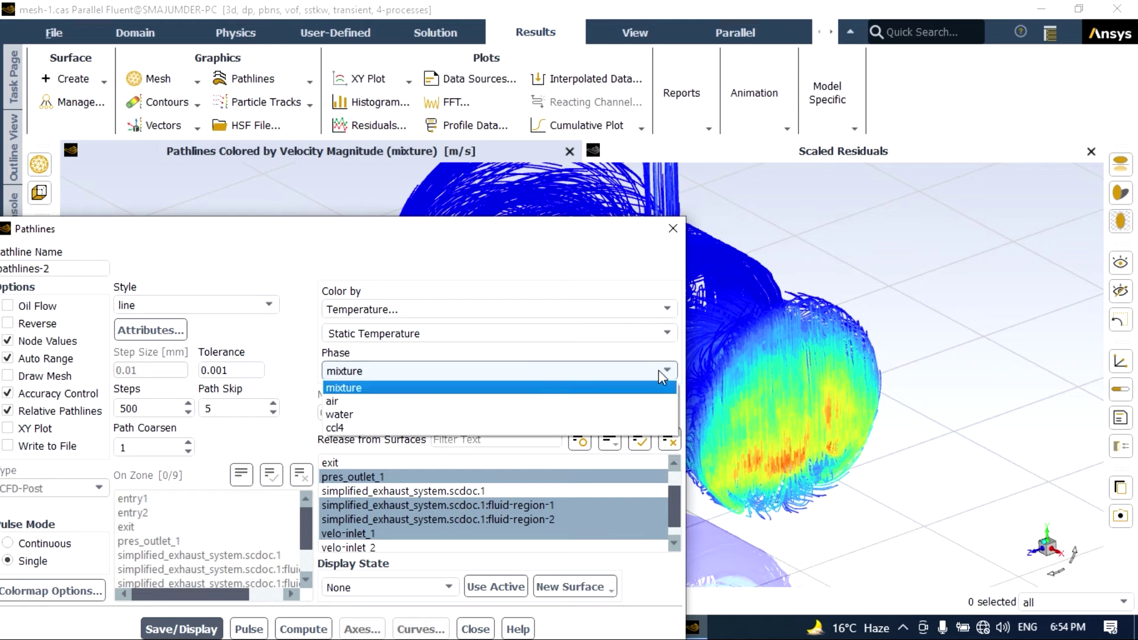
pyautogui.click(394, 415)
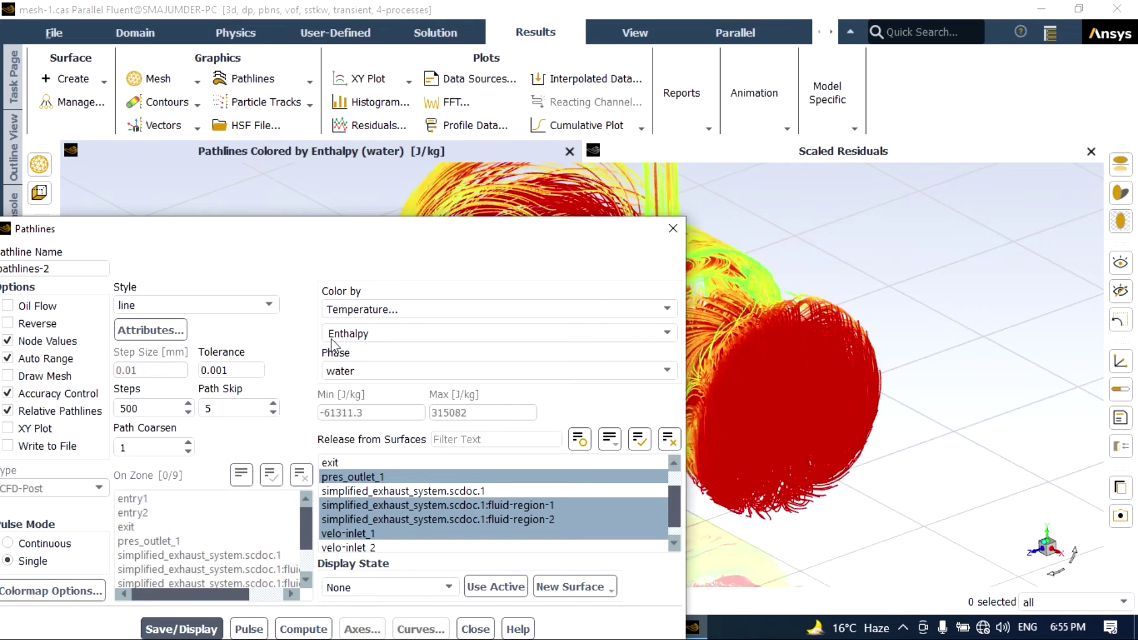
# Step: Examine the water enthalpy pathlines with the Pathlines dialog moved clear of the plot, and close the dialog
pyautogui.moveTo(504, 234); pyautogui.dragTo(411, 454)
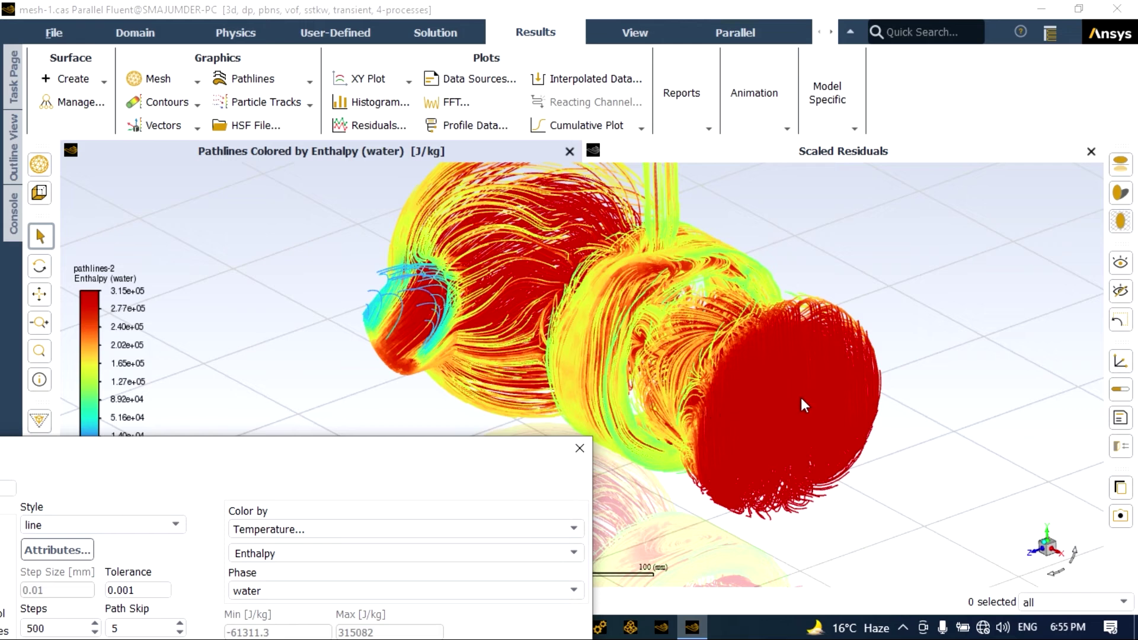
pyautogui.moveTo(801, 397); pyautogui.dragTo(643, 237)
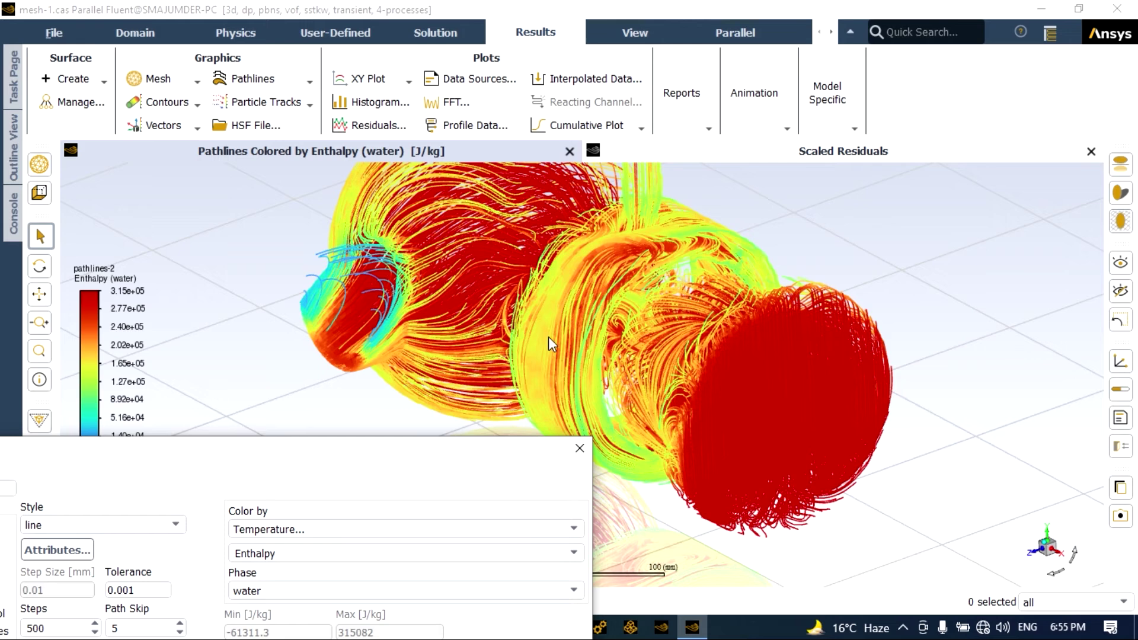
pyautogui.moveTo(511, 454); pyautogui.dragTo(557, 289)
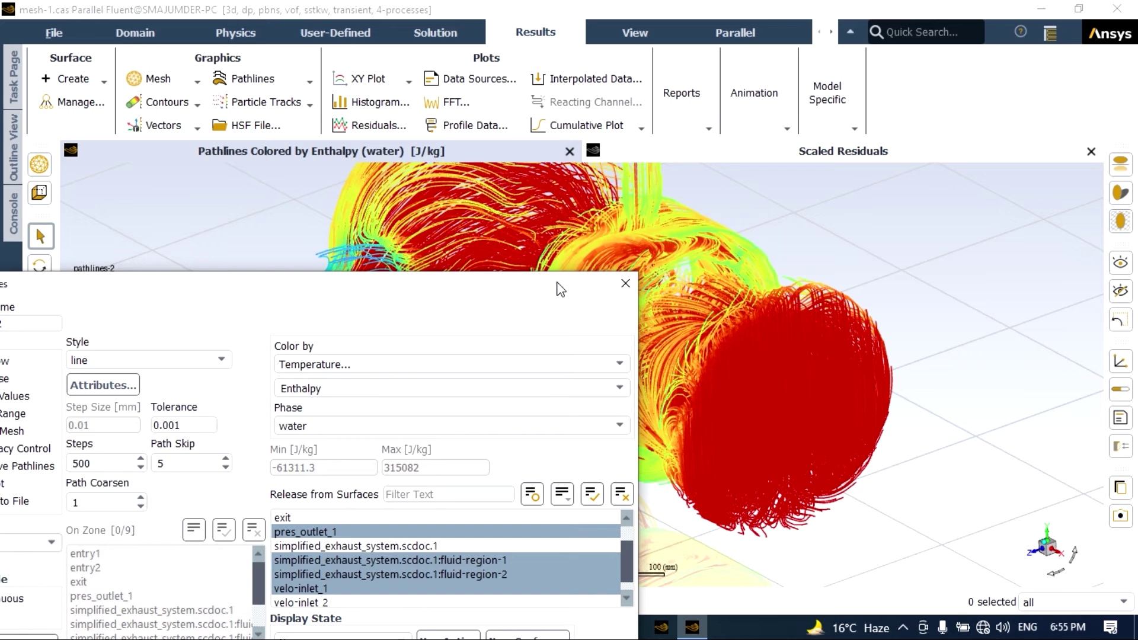
pyautogui.click(625, 283)
# Step: Create a plane surface with the XY Plane method at its default Z position and close the Plane Surface dialog
pyautogui.rightClick(854, 237)
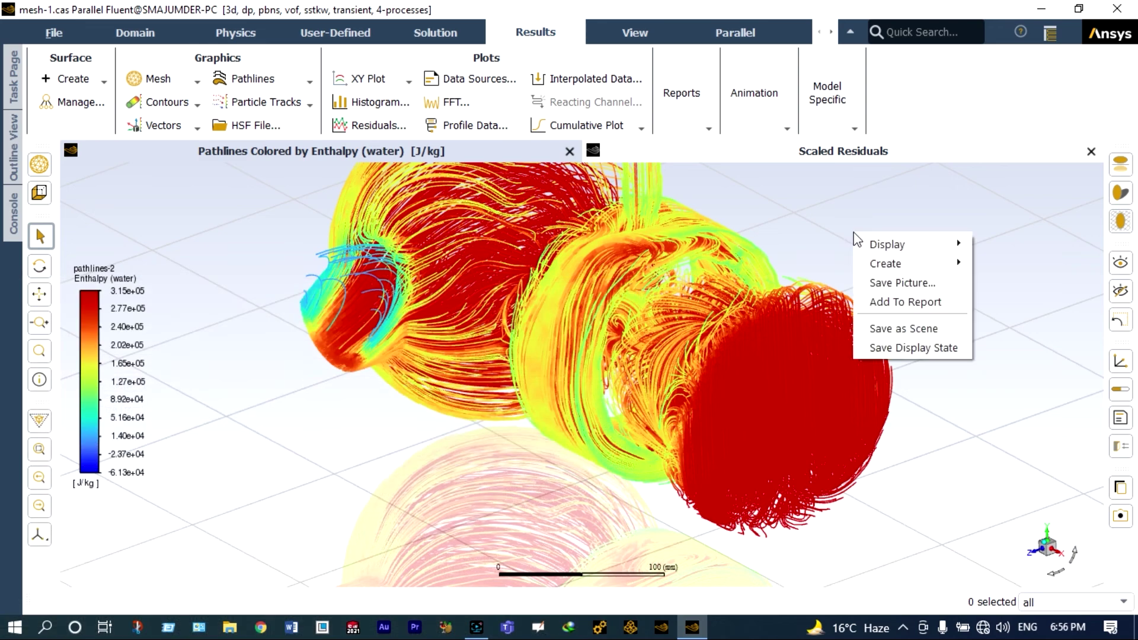
pyautogui.moveTo(887, 265)
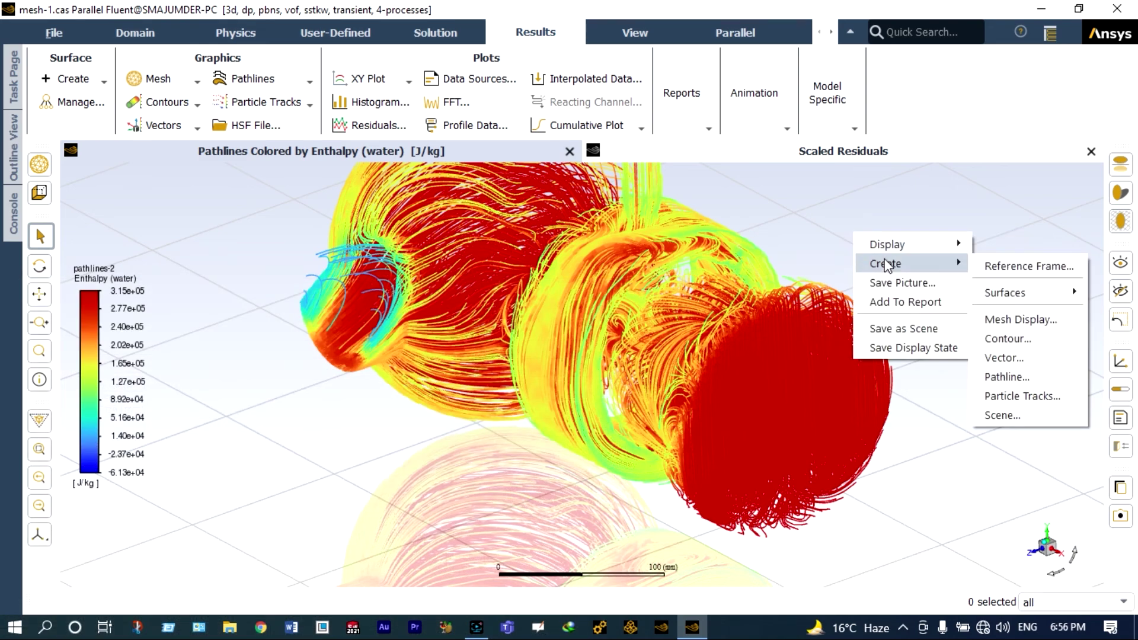
pyautogui.moveTo(1010, 295)
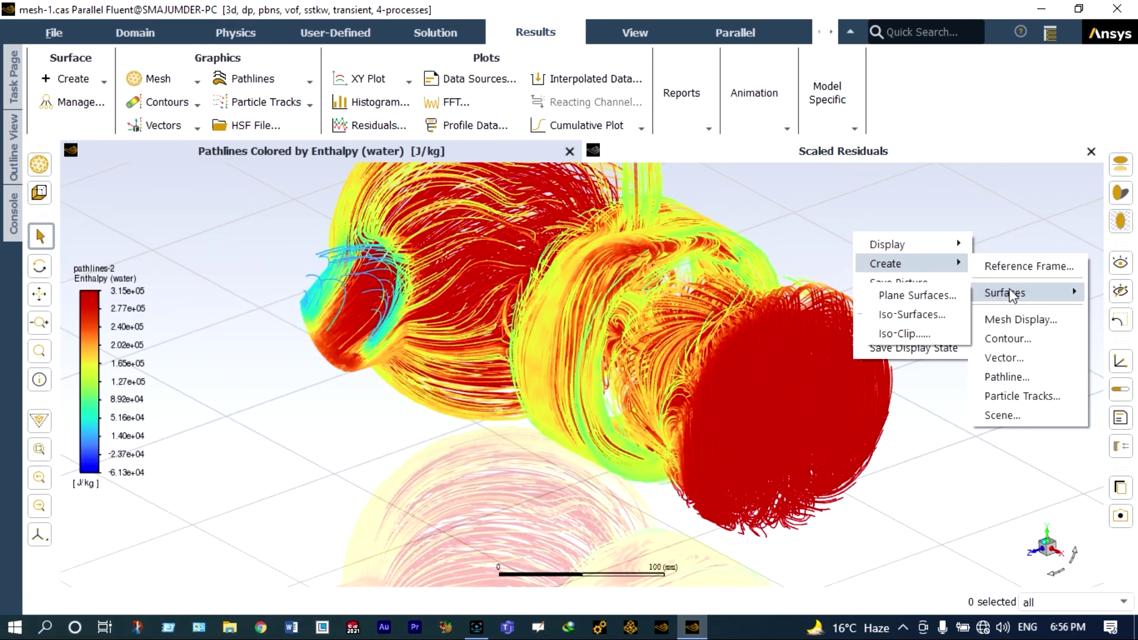
pyautogui.click(942, 295)
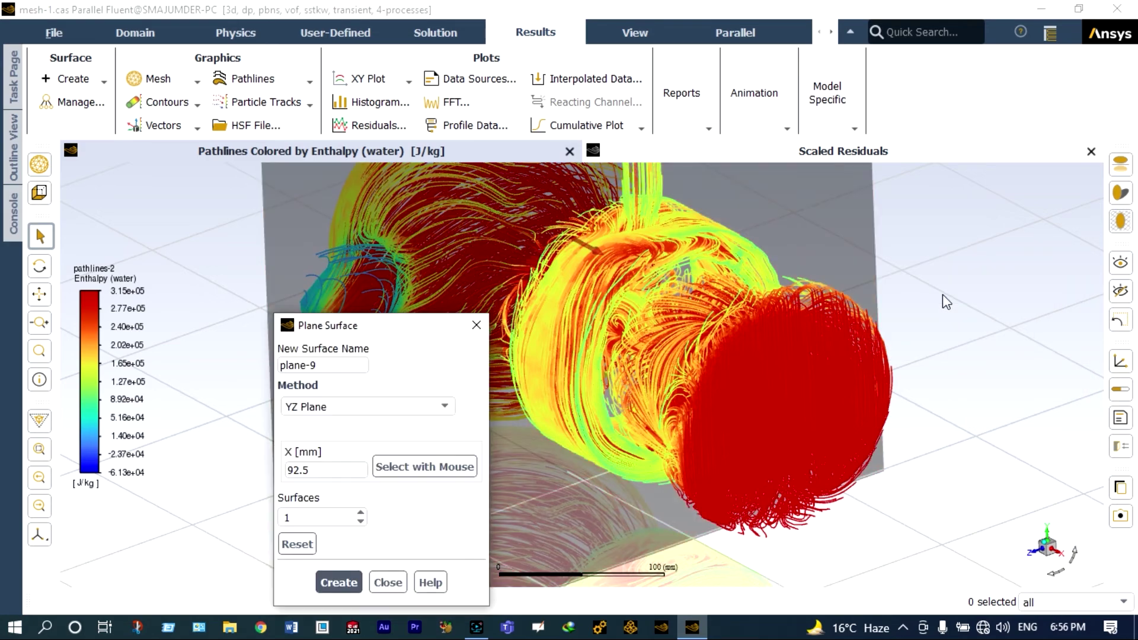
pyautogui.click(445, 406)
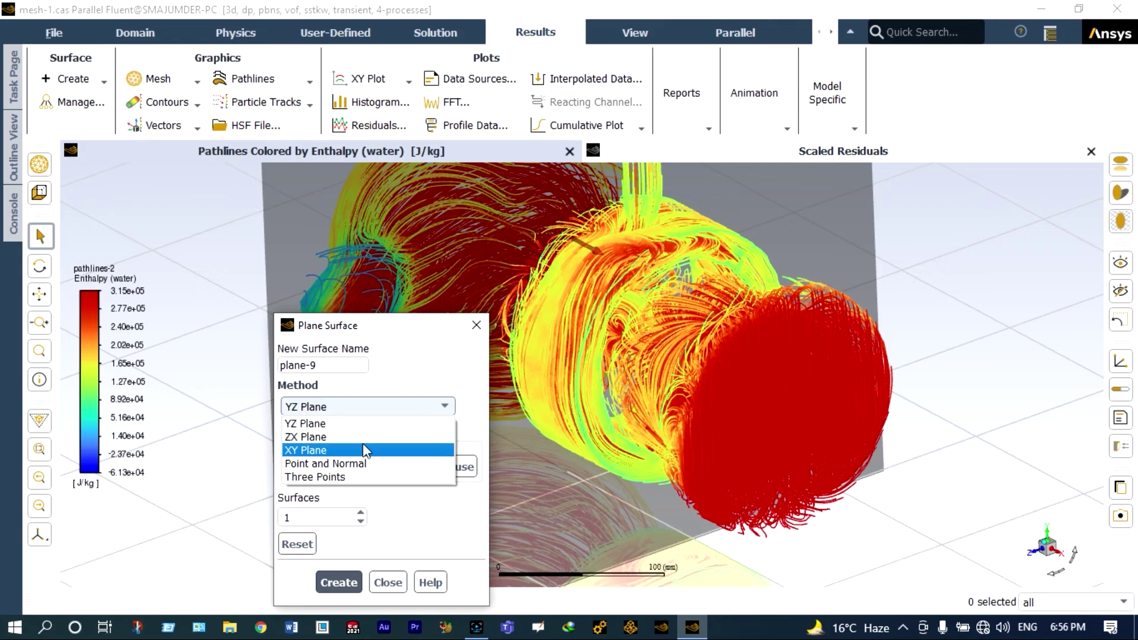
pyautogui.click(363, 449)
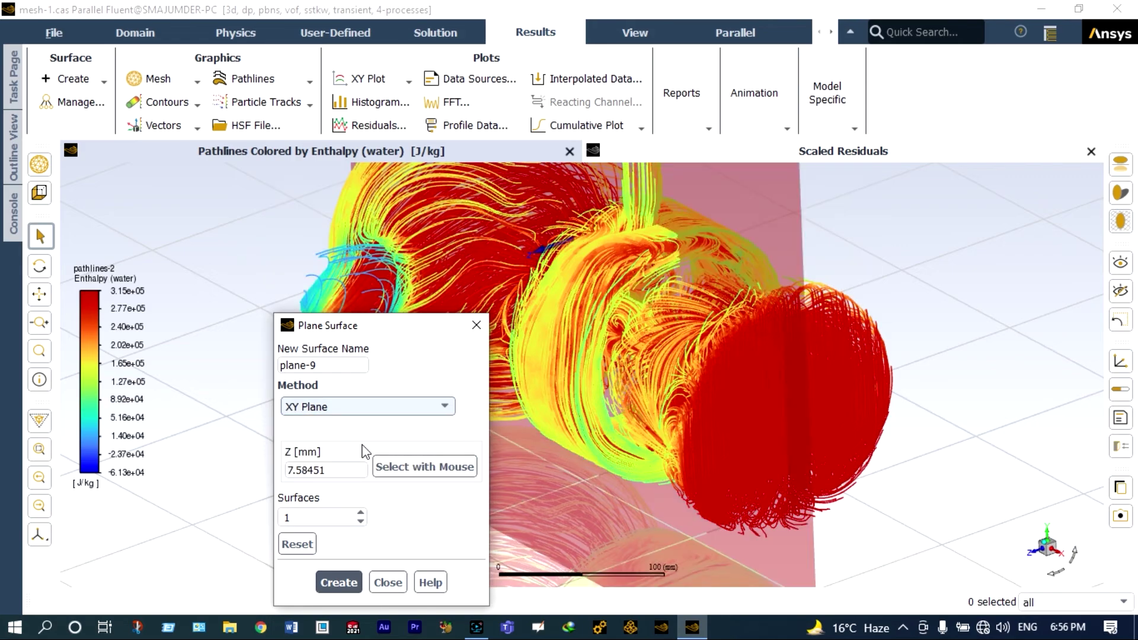
pyautogui.click(337, 579)
pyautogui.click(386, 583)
# Step: Create a contour plot of the mixture's static temperature on plane-9 and display it
pyautogui.scroll(-1, 410, 474)
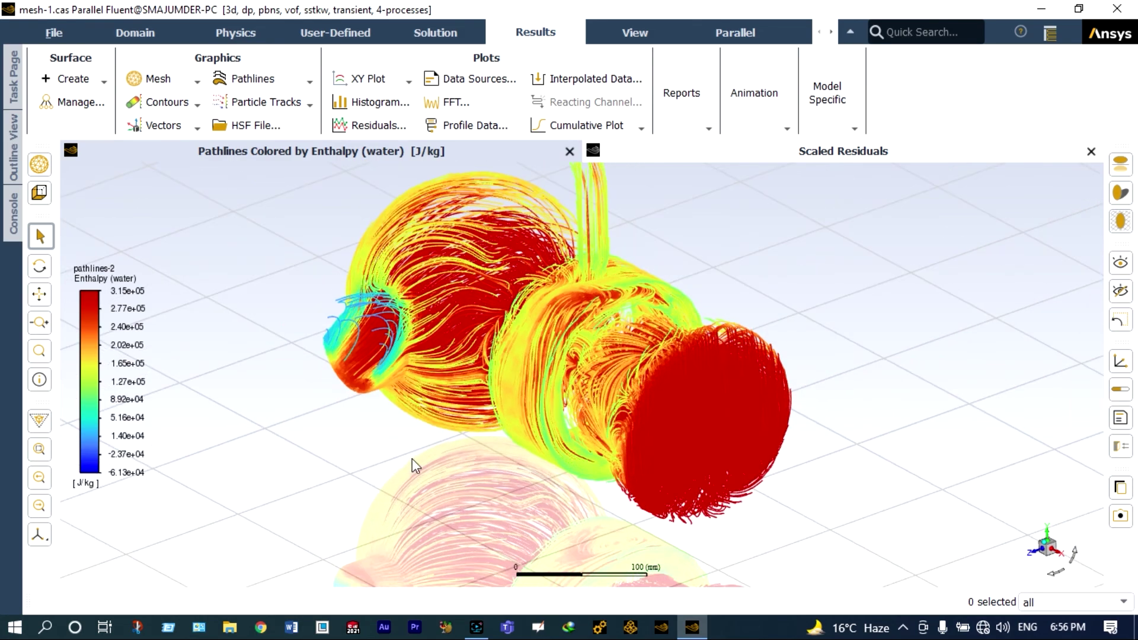
pyautogui.click(197, 105)
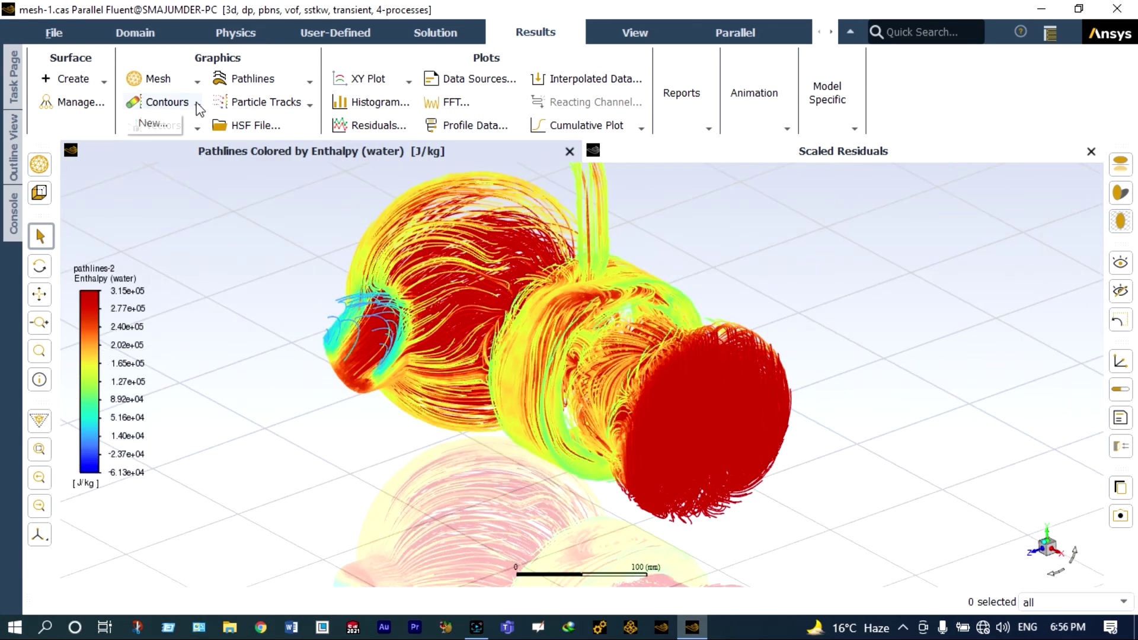
pyautogui.click(160, 126)
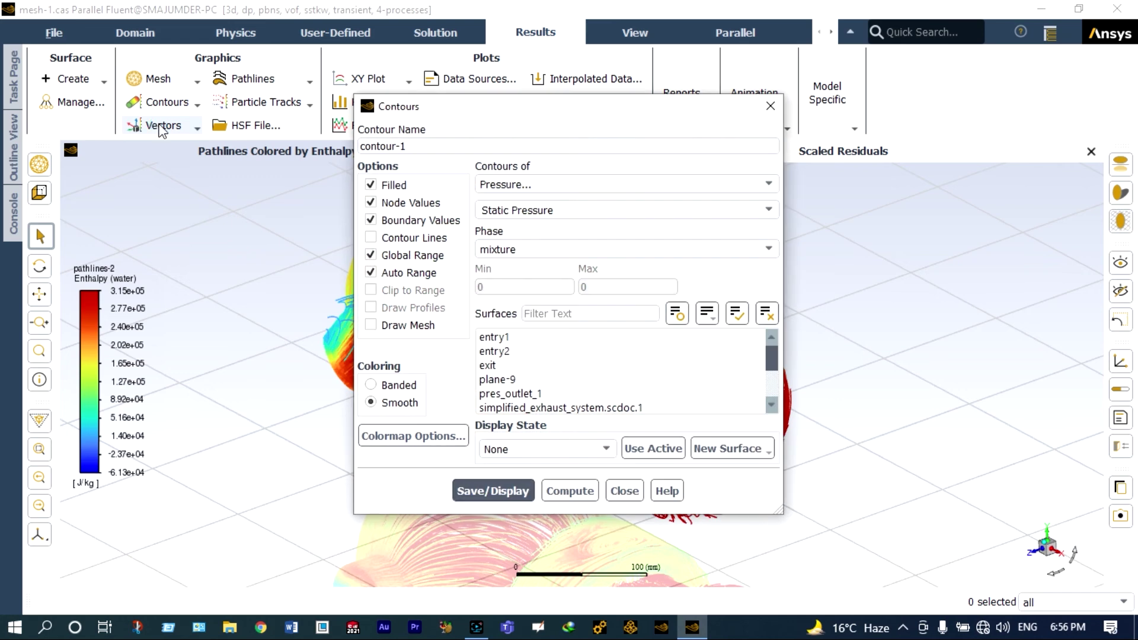
pyautogui.click(768, 185)
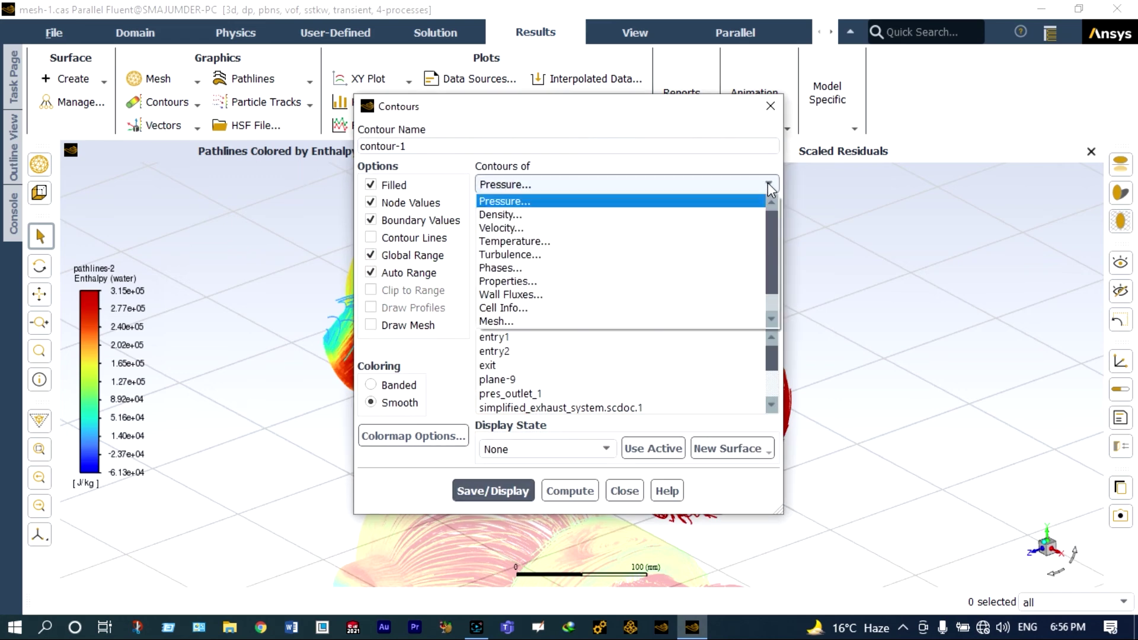
pyautogui.click(604, 241)
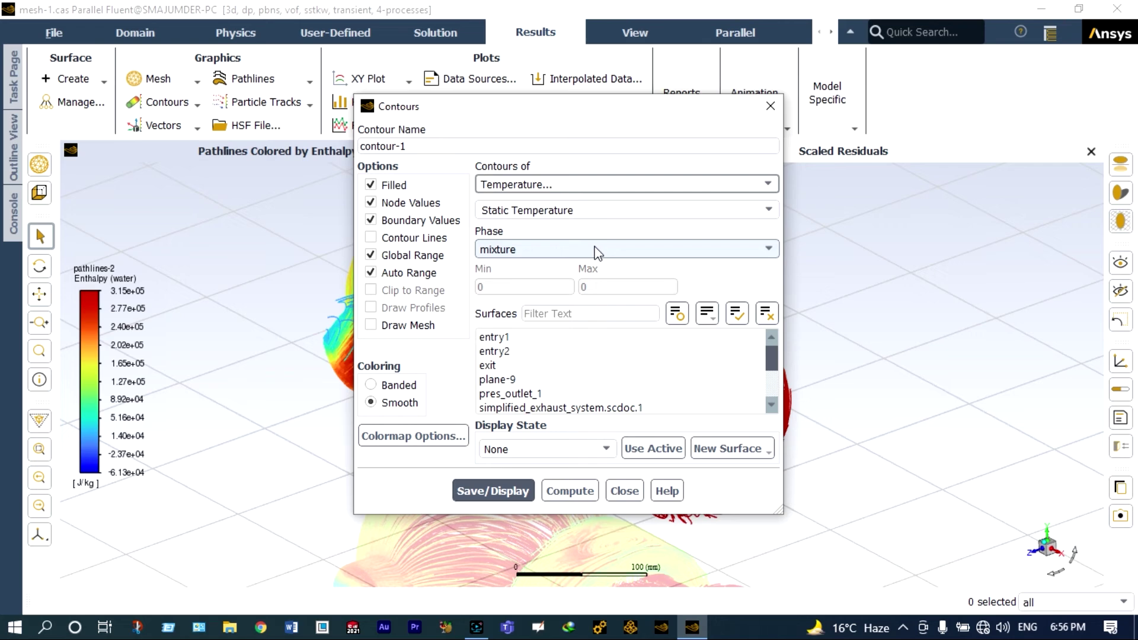
pyautogui.click(518, 379)
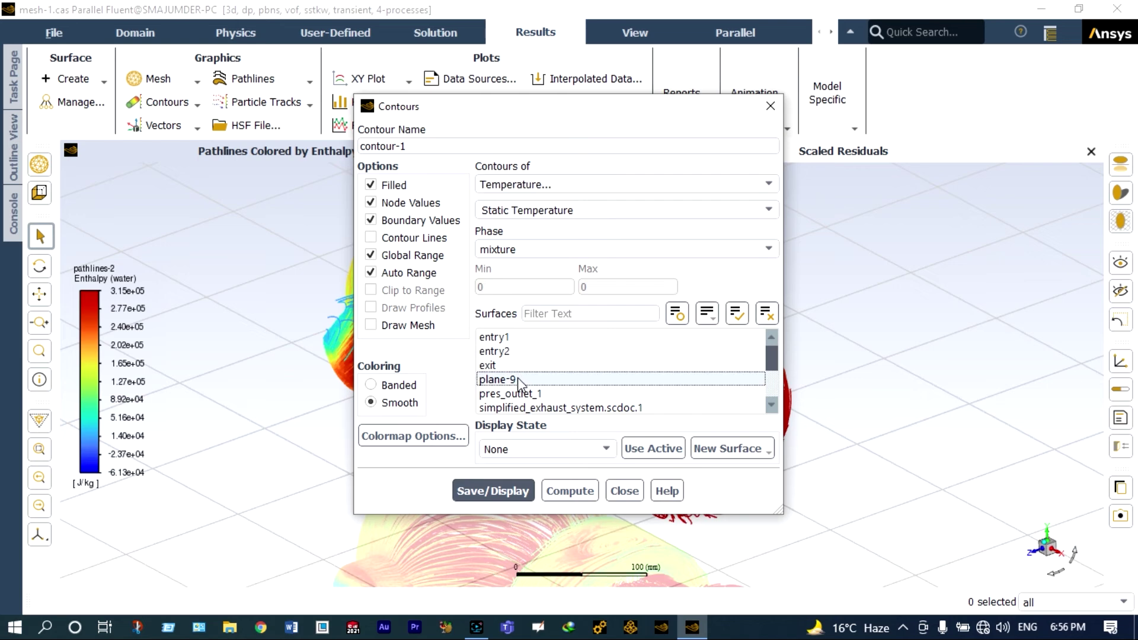
pyautogui.click(518, 379)
pyautogui.click(505, 490)
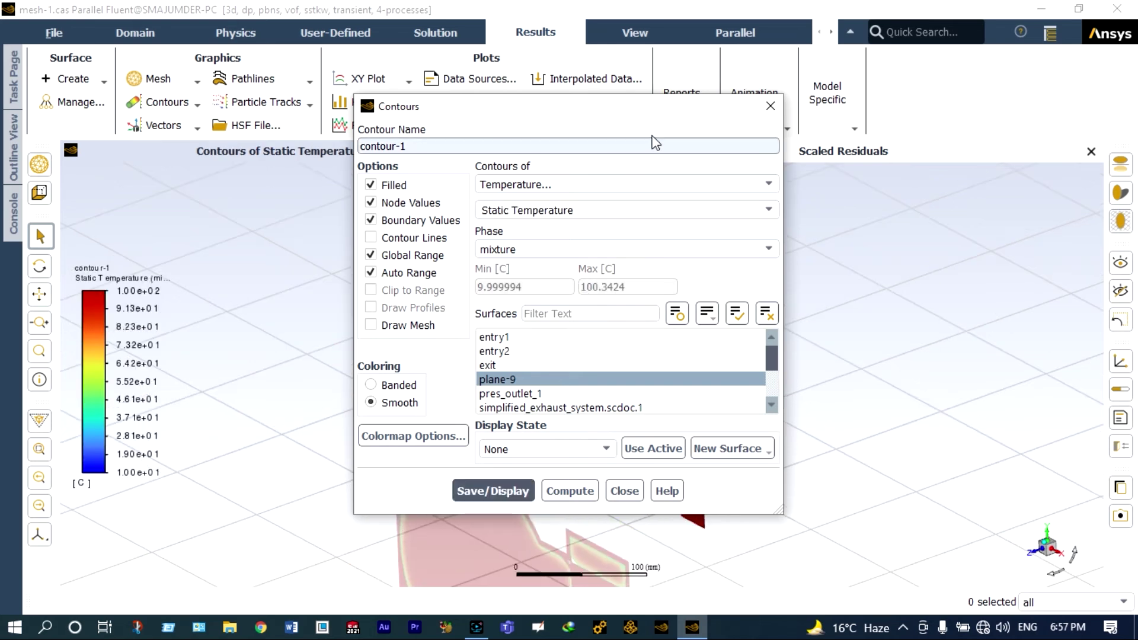
# Step: Examine the static-temperature contours in the front view against the colour legend, with the Contours dialog moved clear of both
pyautogui.moveTo(652, 109); pyautogui.dragTo(199, 201)
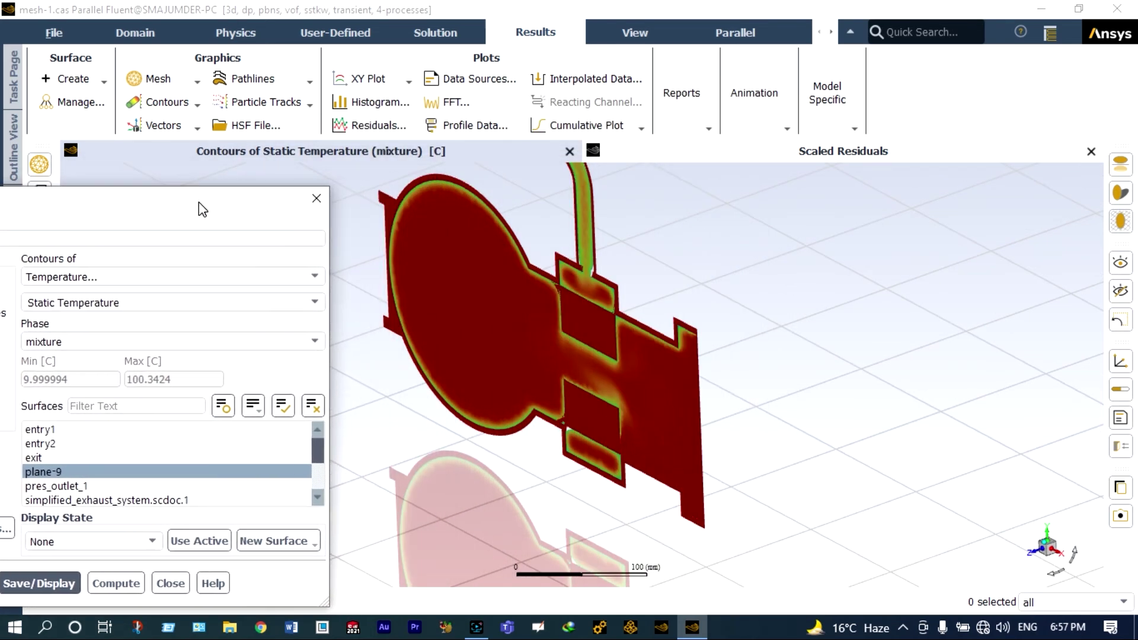
pyautogui.scroll(1, 428, 294)
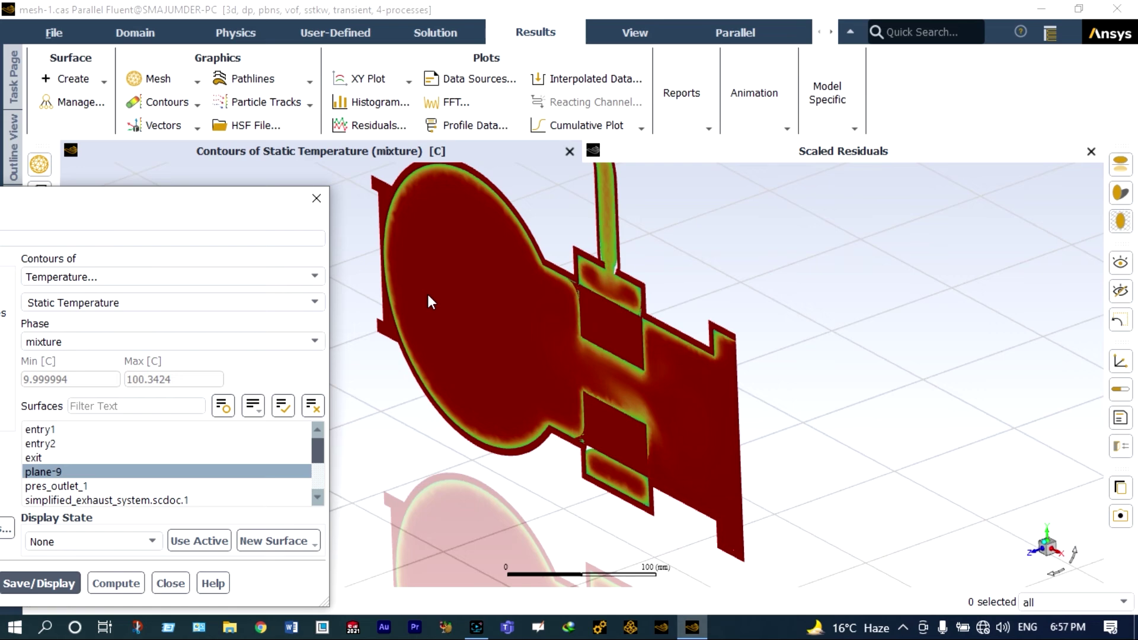
pyautogui.click(1029, 554)
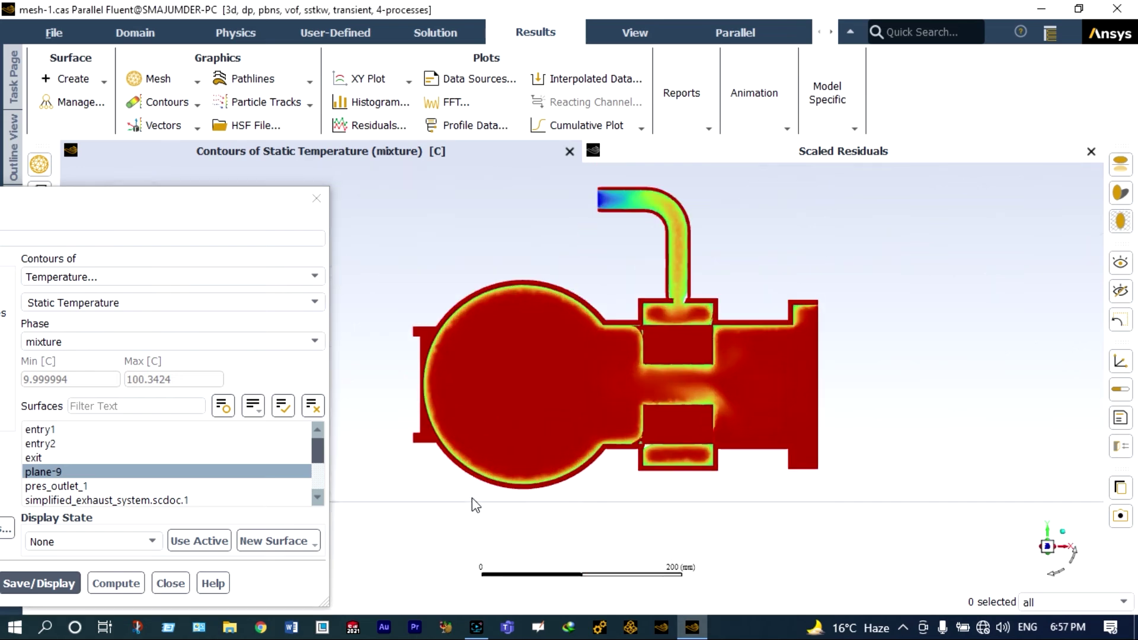
pyautogui.scroll(2, 474, 432)
pyautogui.scroll(1, 481, 388)
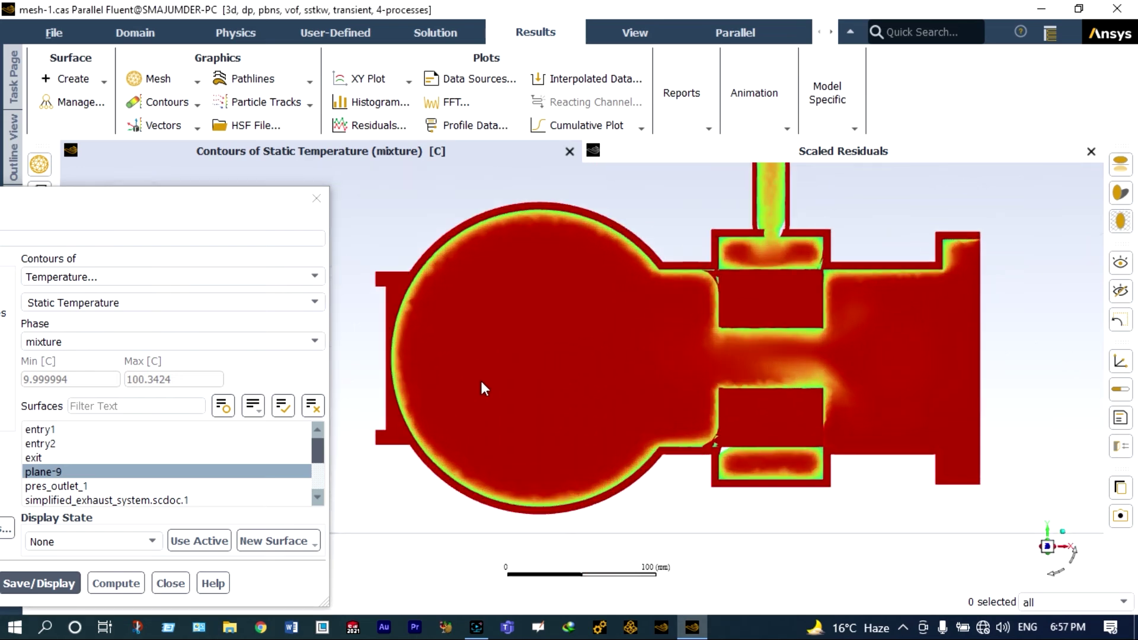
pyautogui.scroll(1, 503, 381)
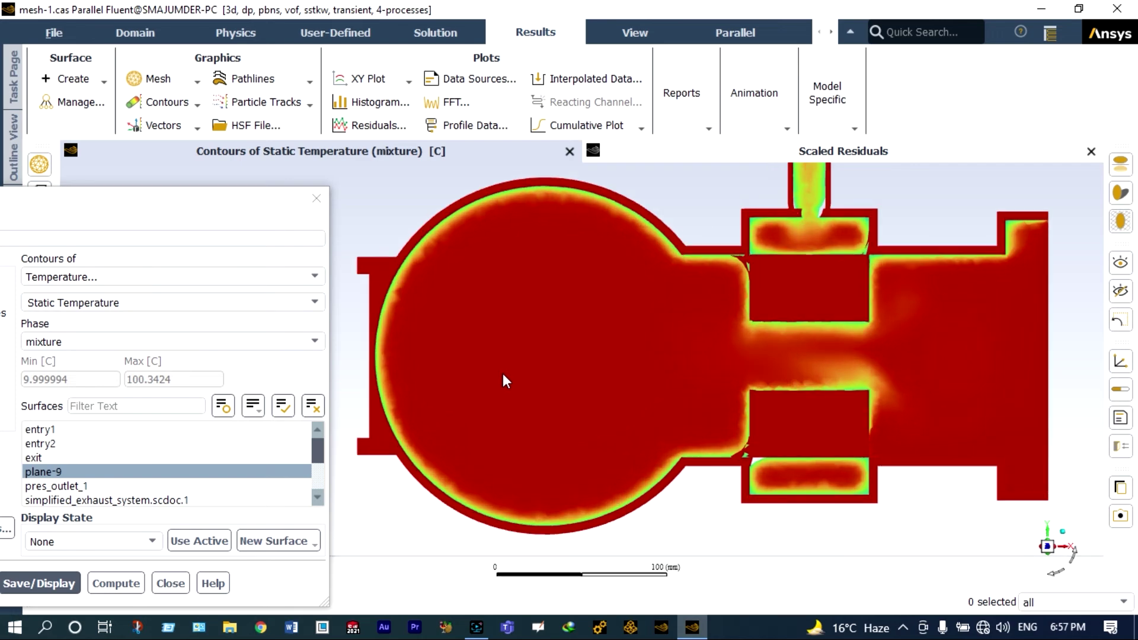
pyautogui.scroll(1, 615, 377)
pyautogui.scroll(-4, 616, 377)
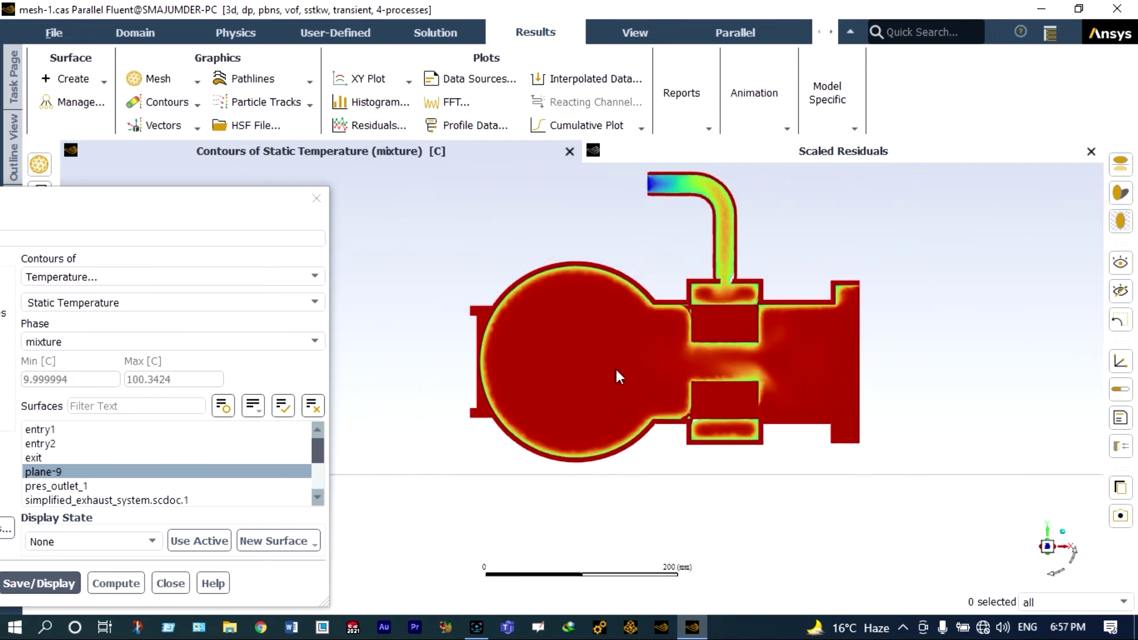
pyautogui.scroll(1, 656, 371)
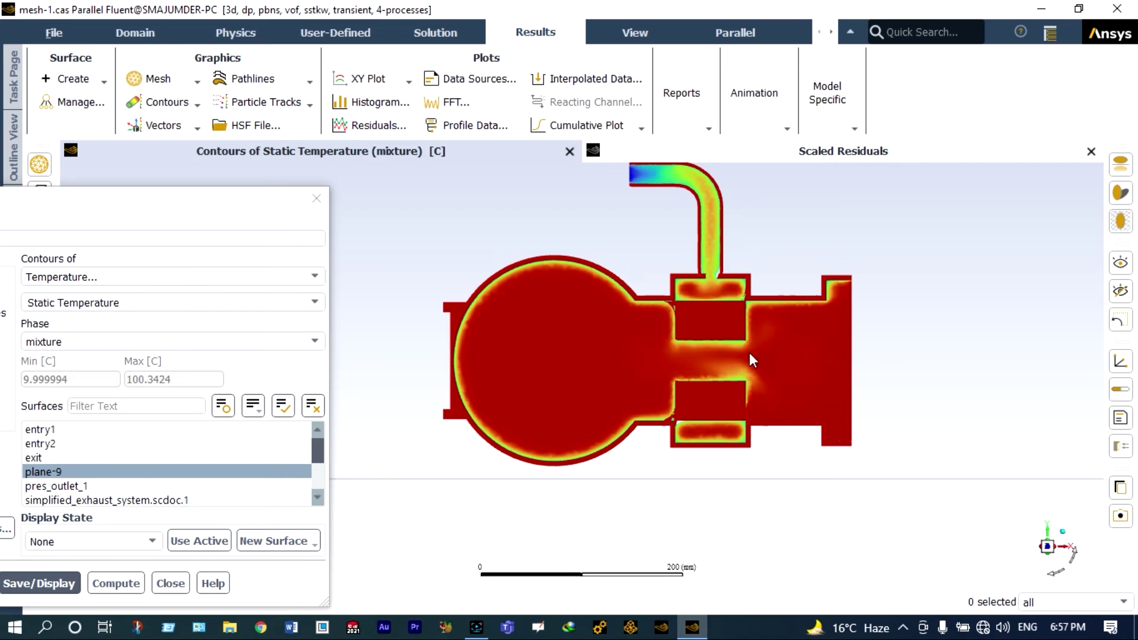
pyautogui.moveTo(241, 203); pyautogui.dragTo(331, 409)
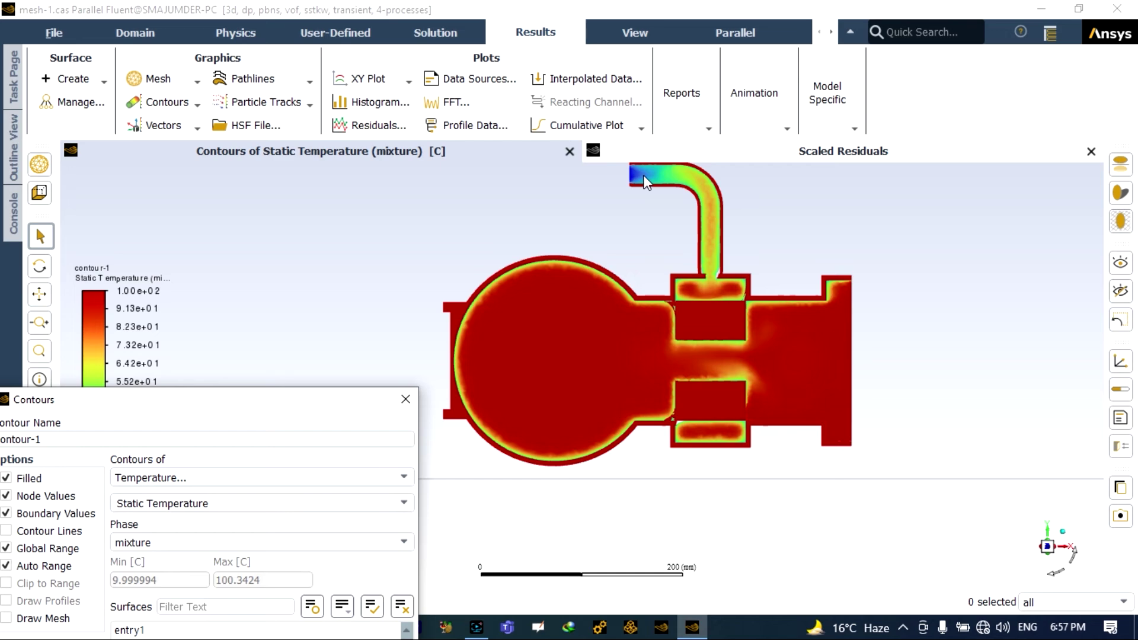
pyautogui.moveTo(364, 403); pyautogui.dragTo(314, 521)
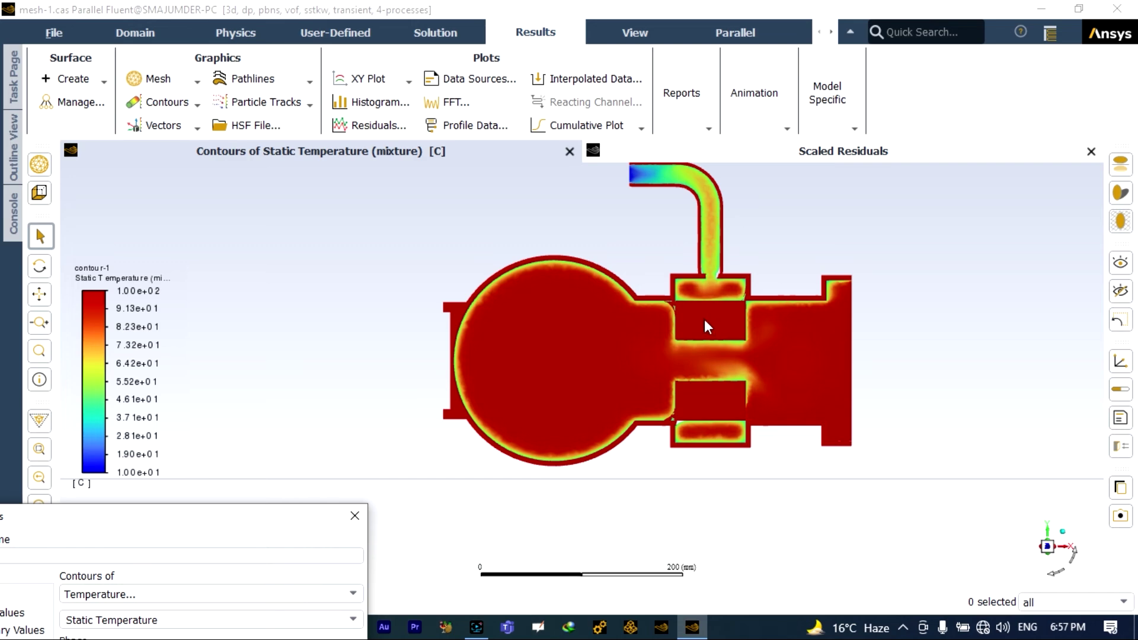
# Step: Switch contour-1 to the mixture's static pressure on plane-9 and display it
pyautogui.scroll(3, 704, 320)
pyautogui.scroll(-3, 704, 320)
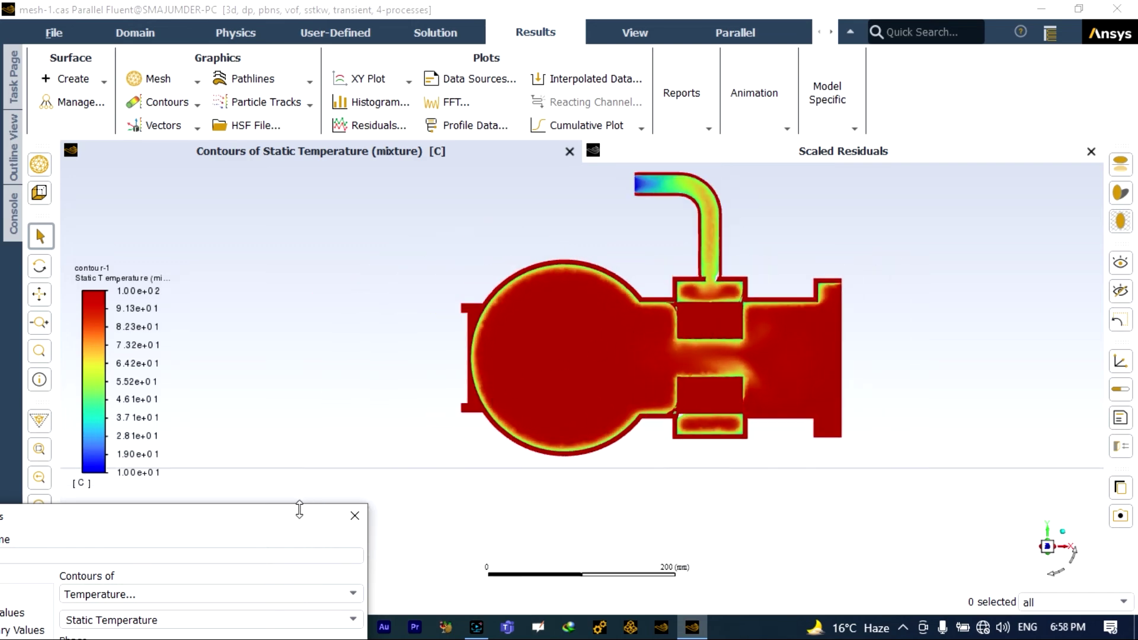
pyautogui.moveTo(292, 520); pyautogui.dragTo(342, 227)
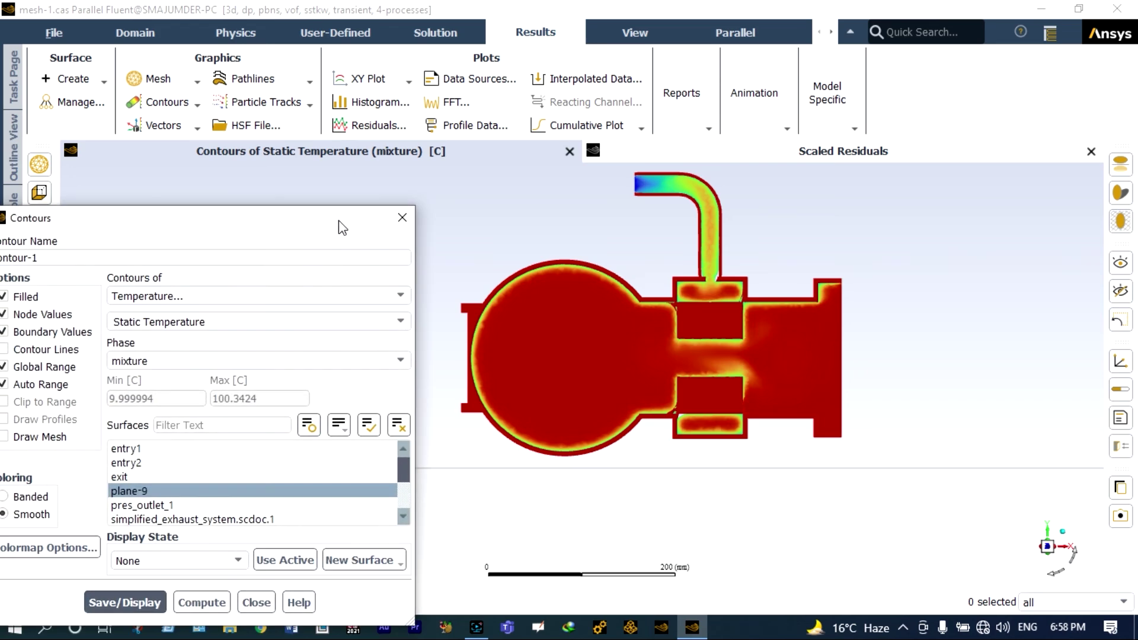
pyautogui.click(387, 299)
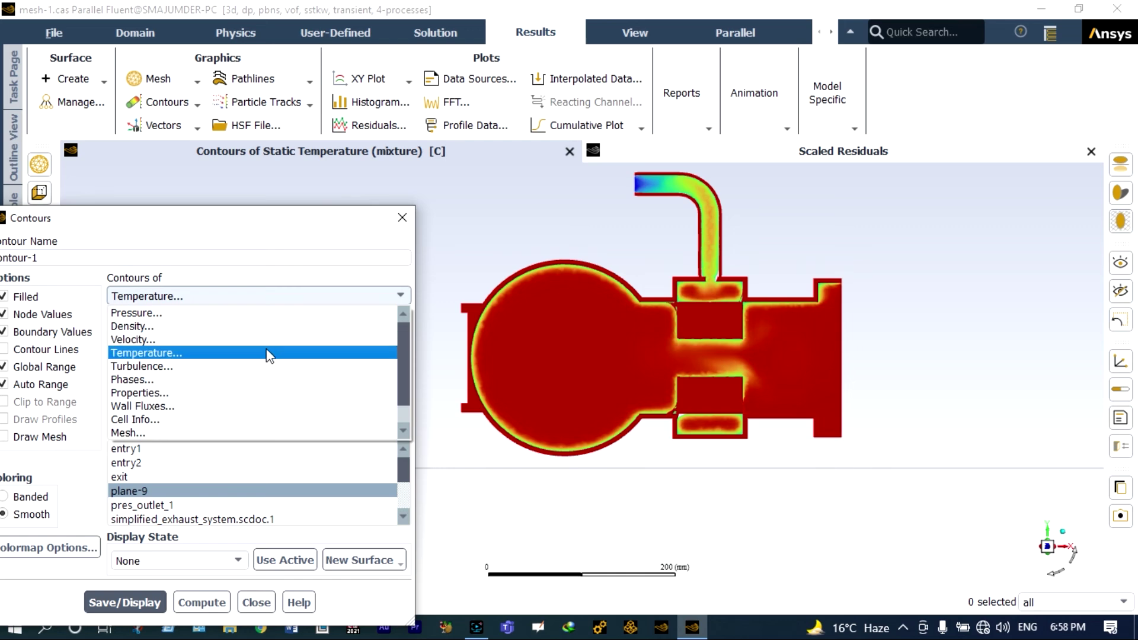
pyautogui.click(265, 314)
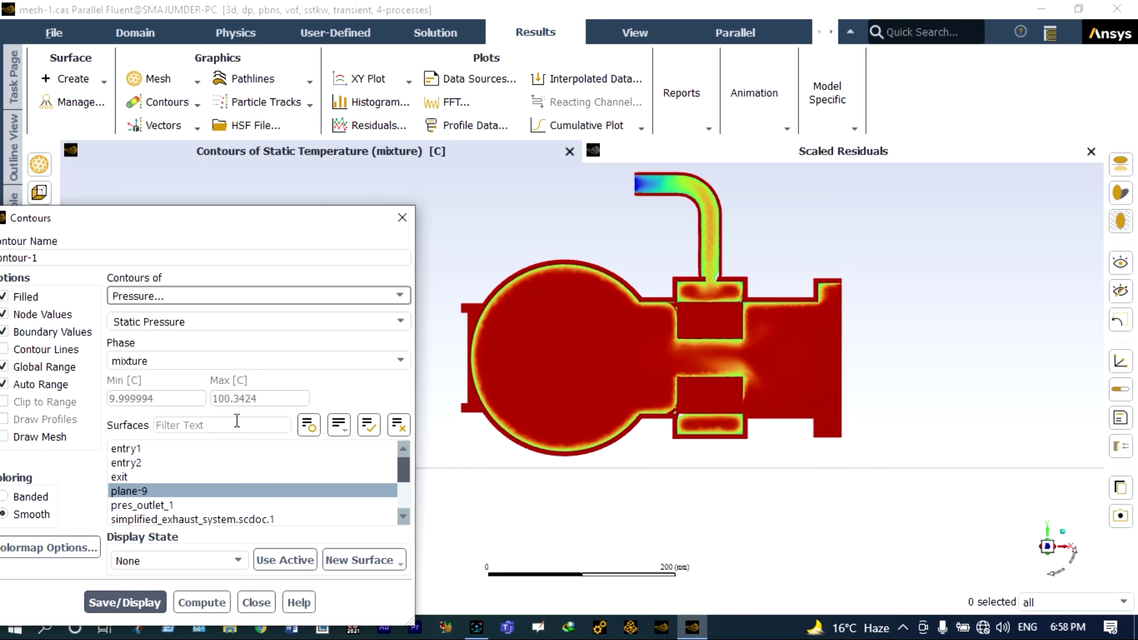
pyautogui.click(144, 603)
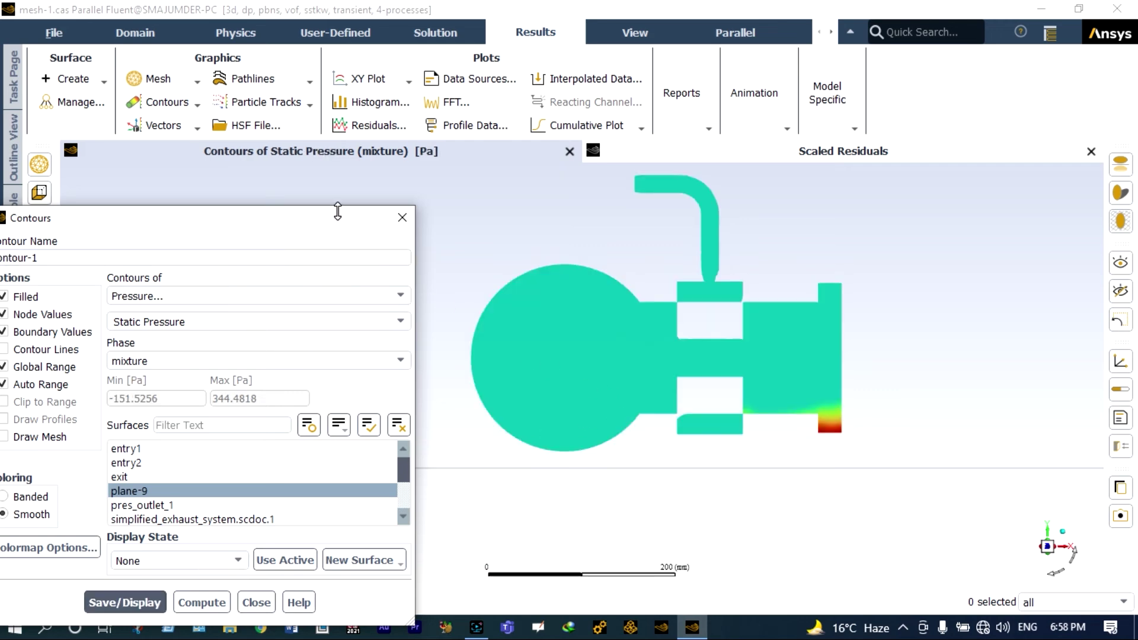
# Step: Switch contour-1 to the mixture's velocity magnitude on plane-9 and display it, with the whole Contours dialog brought into view
pyautogui.moveTo(338, 215); pyautogui.dragTo(385, 196)
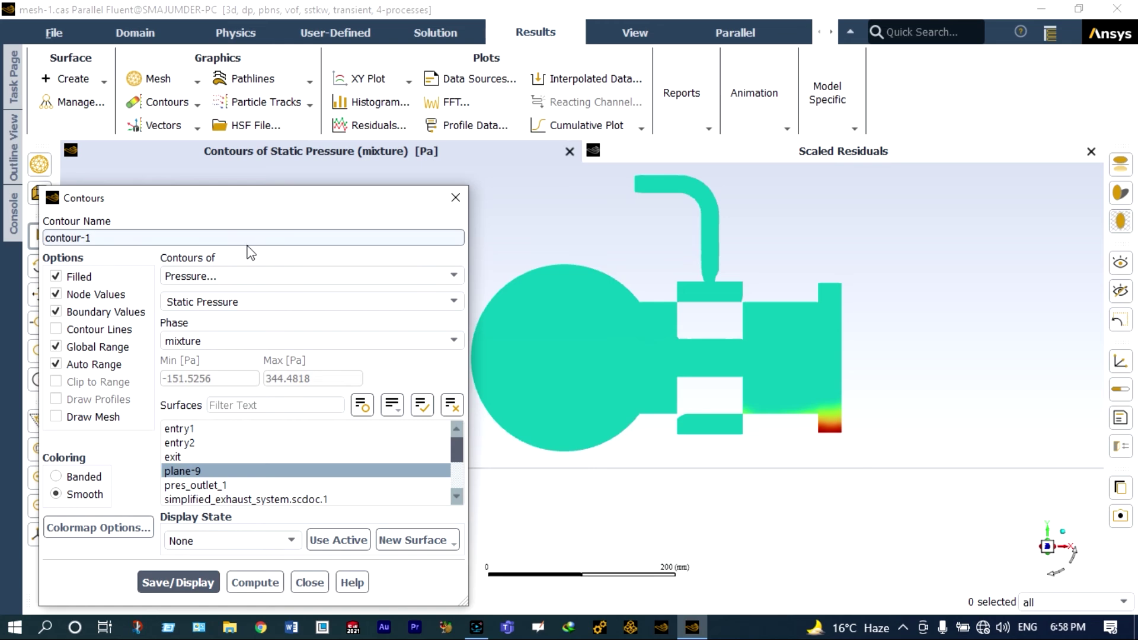
pyautogui.click(286, 276)
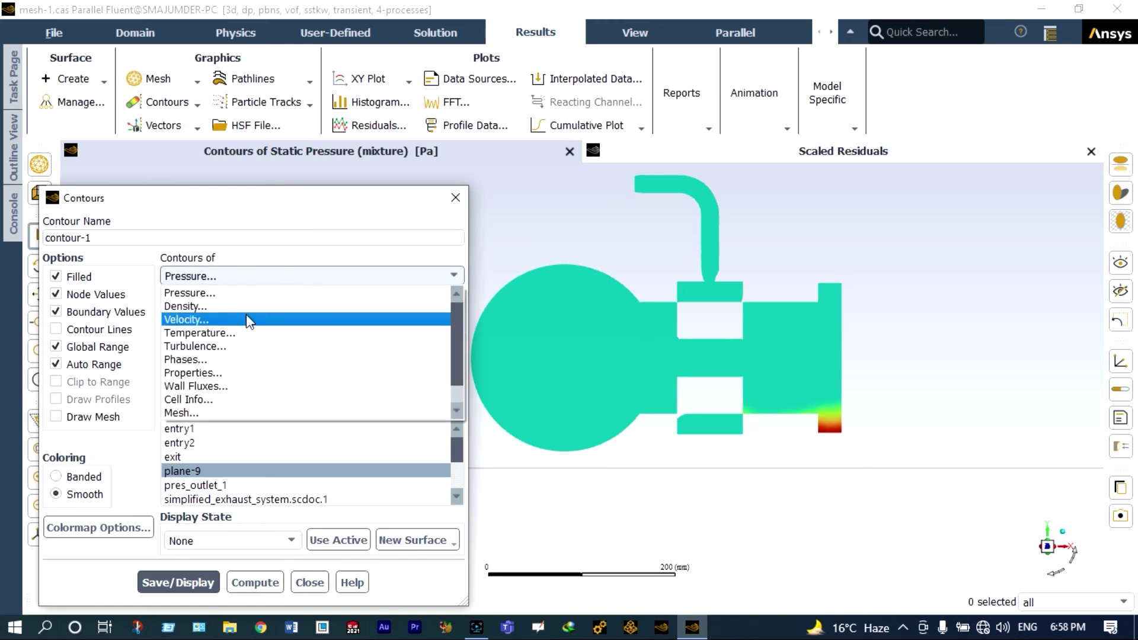
pyautogui.click(247, 320)
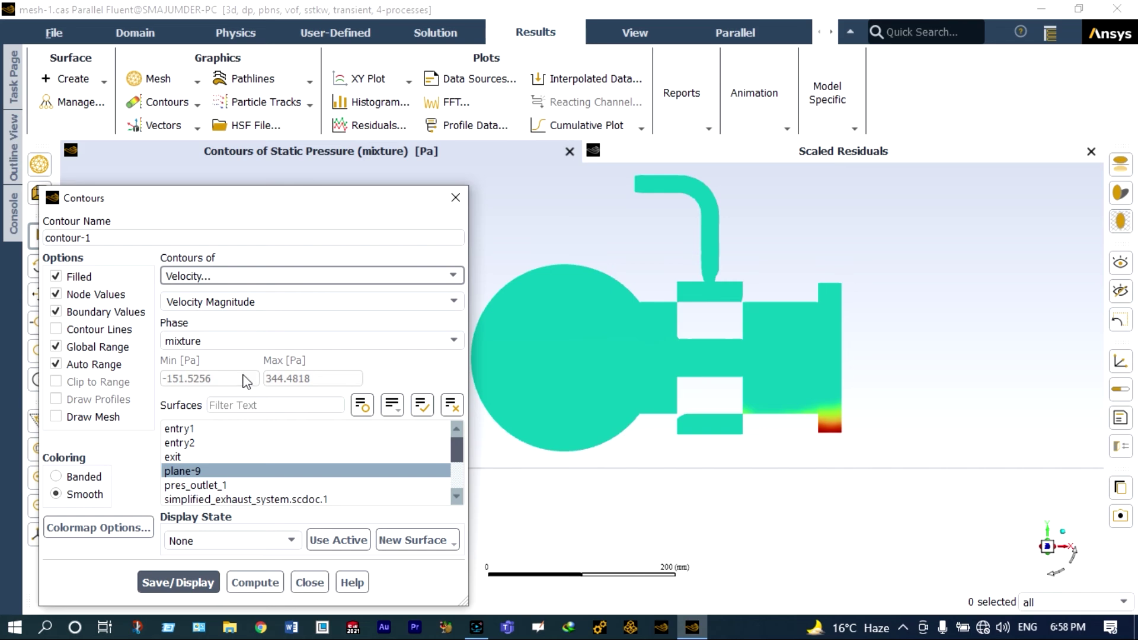
pyautogui.click(202, 584)
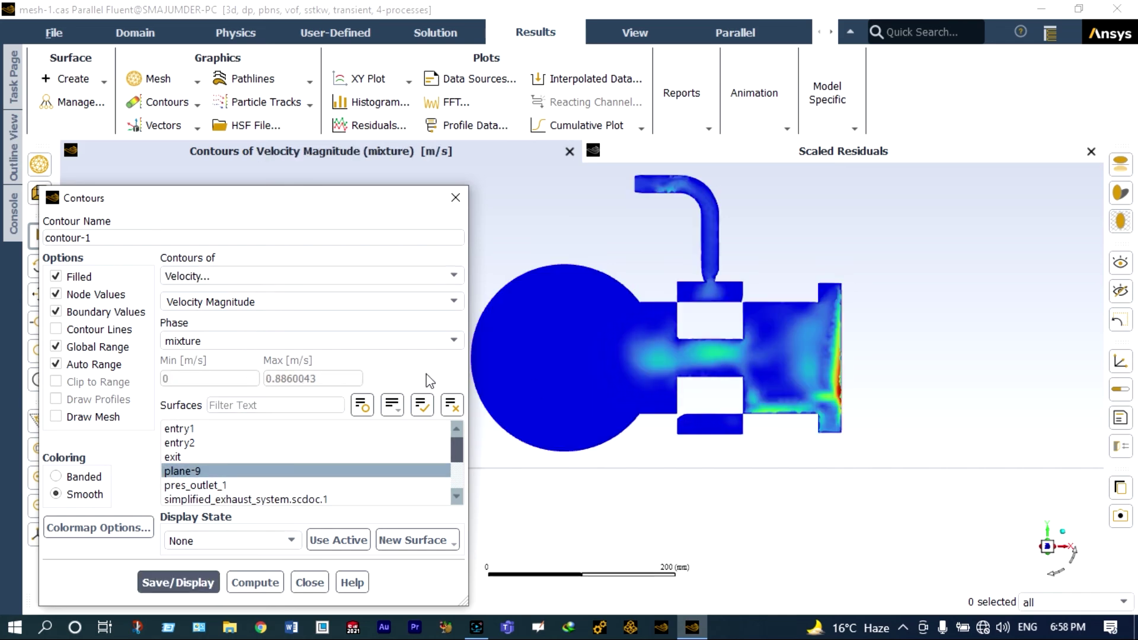
# Step: Examine the velocity-magnitude contours in the central passage and near the flanged end of the section plane
pyautogui.scroll(1, 850, 379)
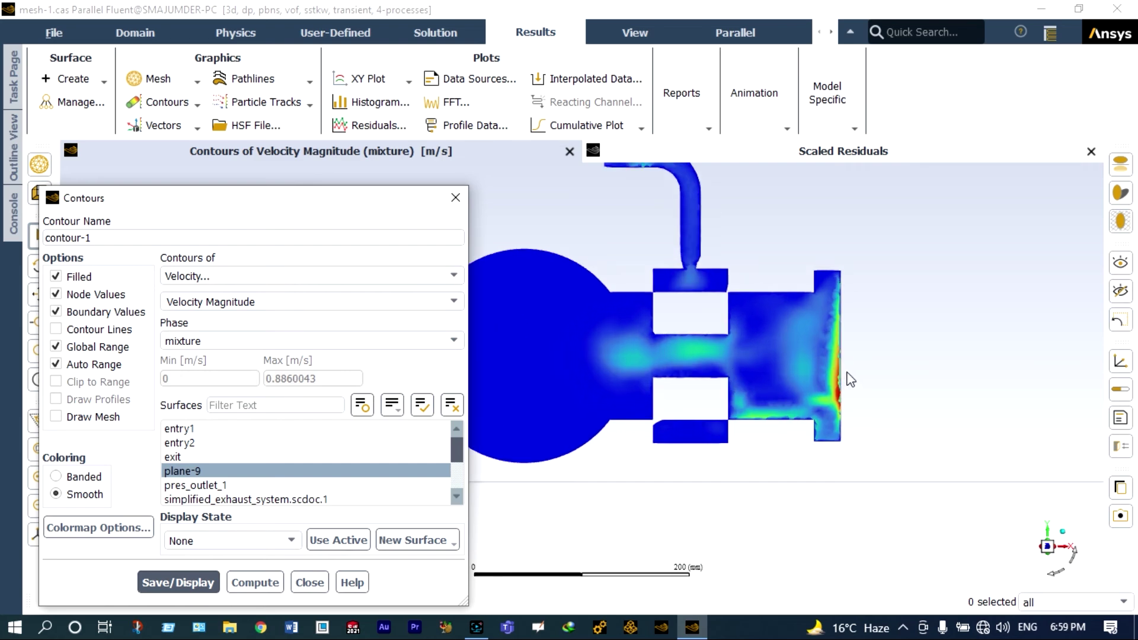
pyautogui.scroll(-1, 851, 379)
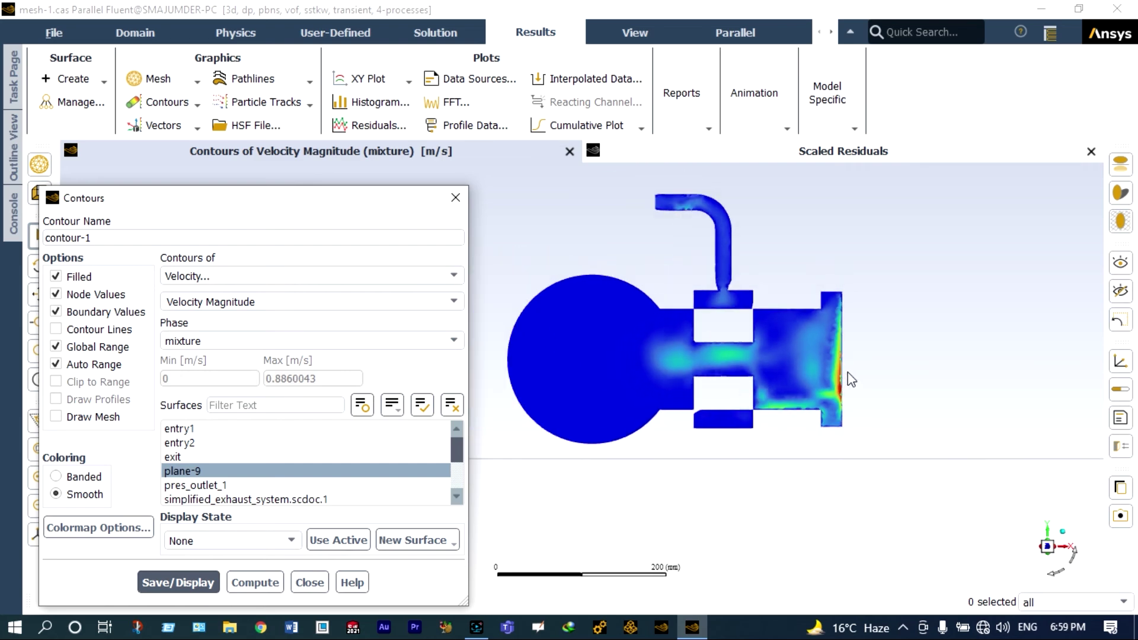
pyautogui.scroll(1, 660, 342)
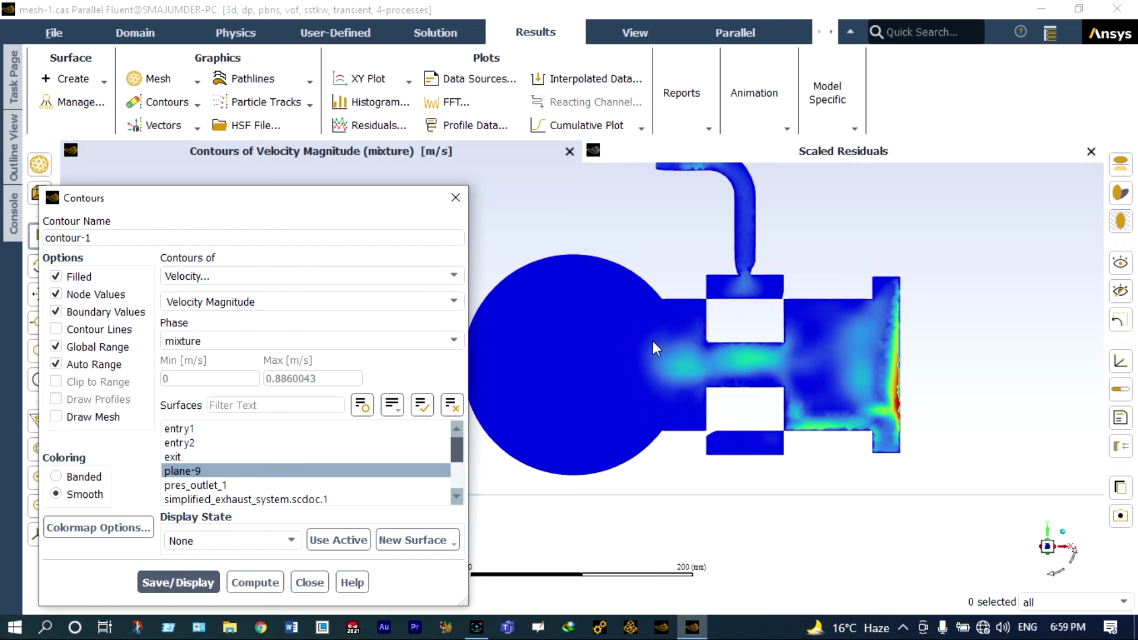
pyautogui.scroll(3, 652, 340)
pyautogui.scroll(1, 883, 379)
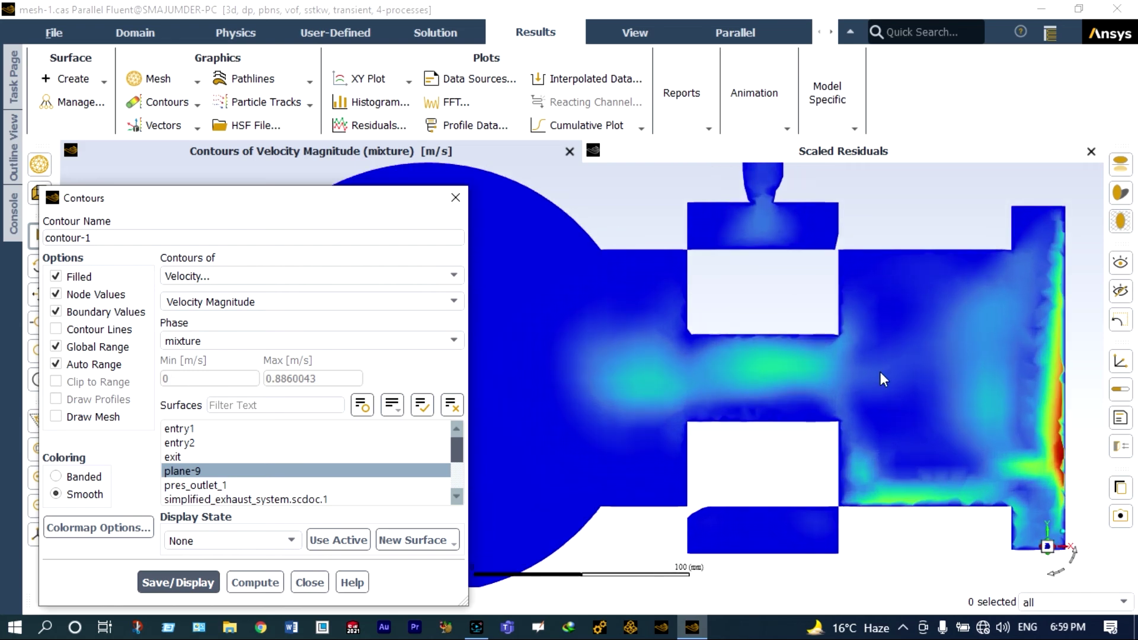
pyautogui.scroll(1, 916, 371)
pyautogui.scroll(-2, 945, 378)
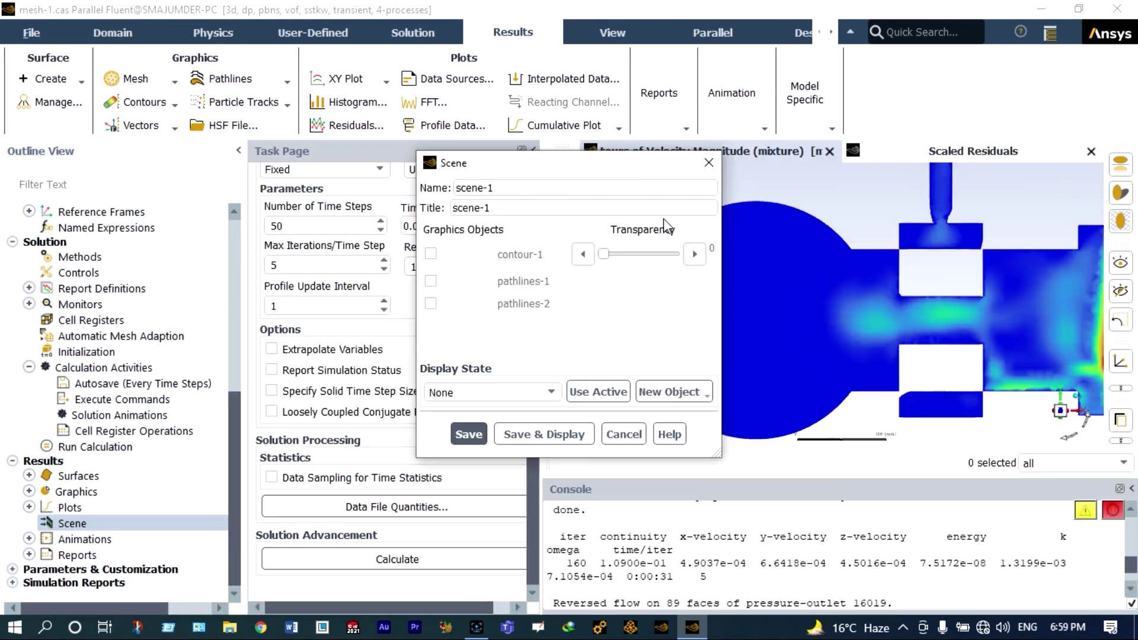
# Step: Close the Scene dialog without saving and collapse the task page, outline view and console to enlarge the velocity contour plot
pyautogui.click(708, 164)
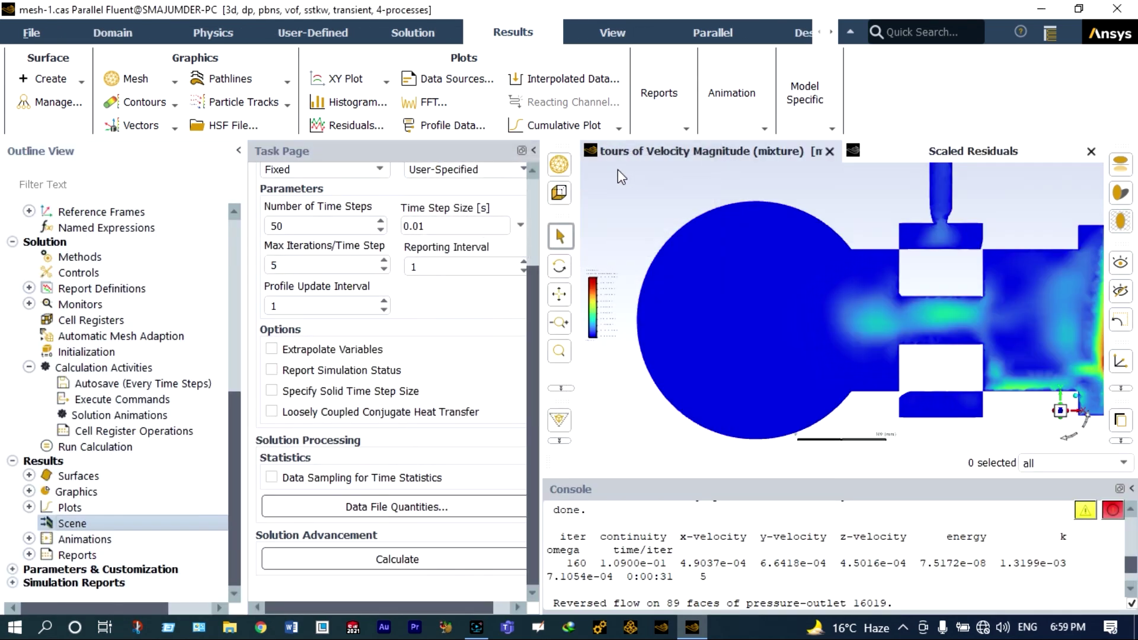
pyautogui.click(534, 151)
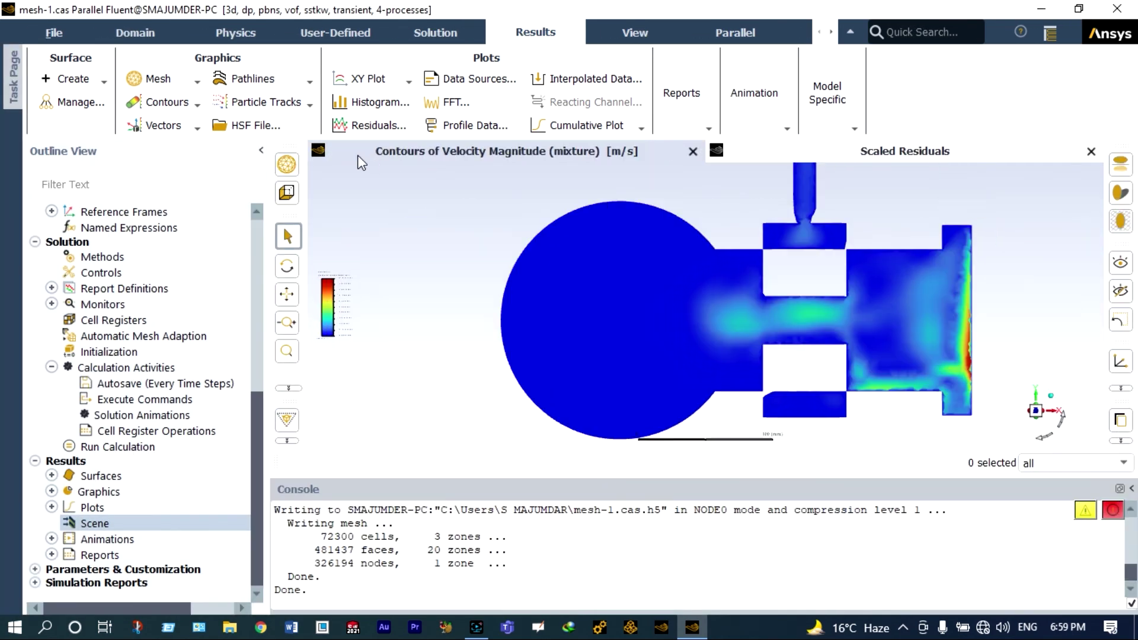
pyautogui.click(261, 152)
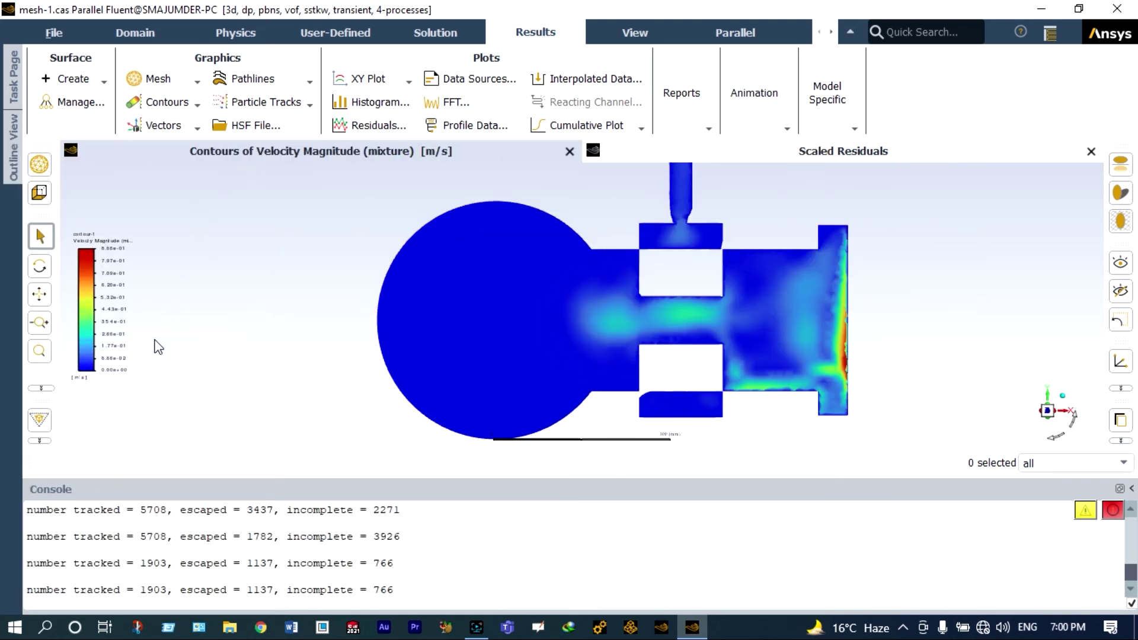
pyautogui.click(1131, 488)
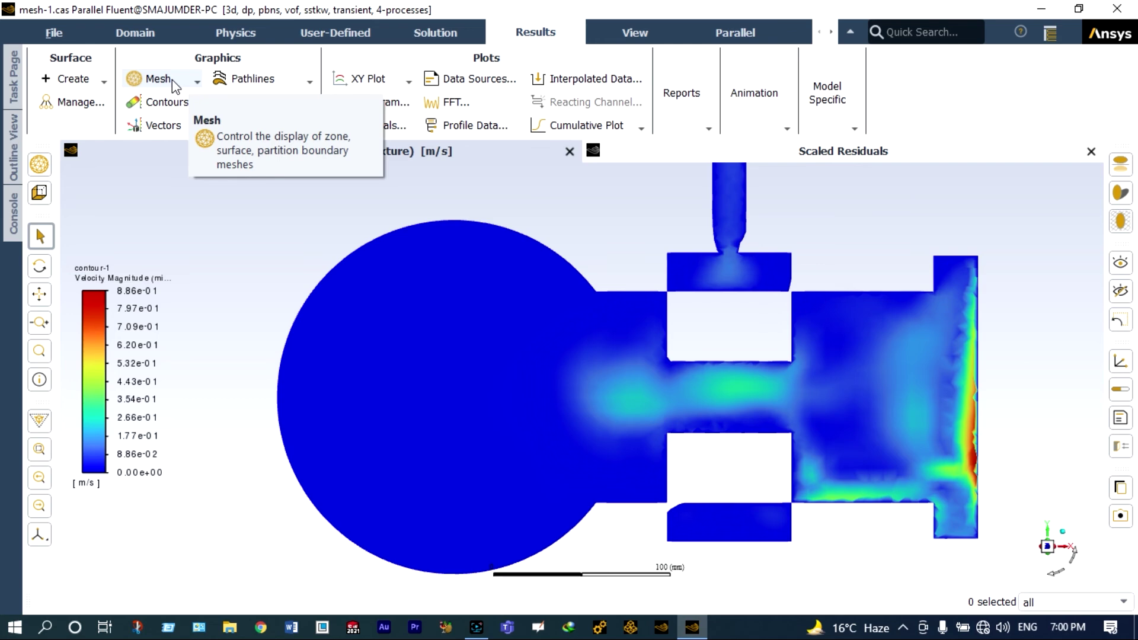
# Step: Display mesh-1 with nodes, edges and faces on all surfaces except plane-9, and move the Mesh Display dialog clear of the model
pyautogui.click(172, 79)
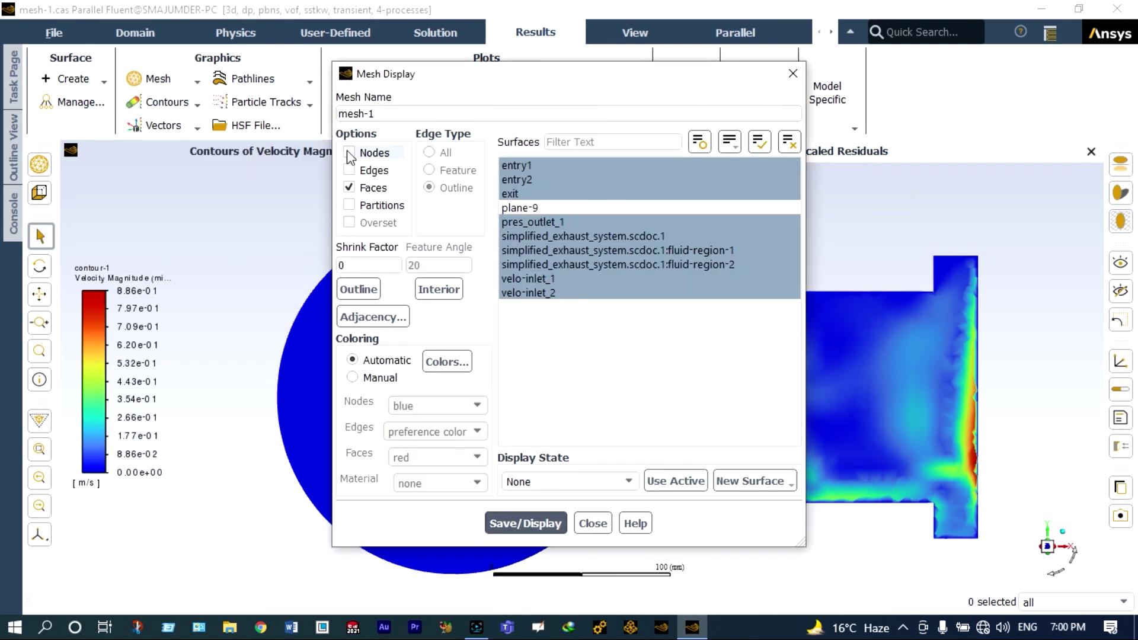
pyautogui.click(350, 152)
pyautogui.click(350, 170)
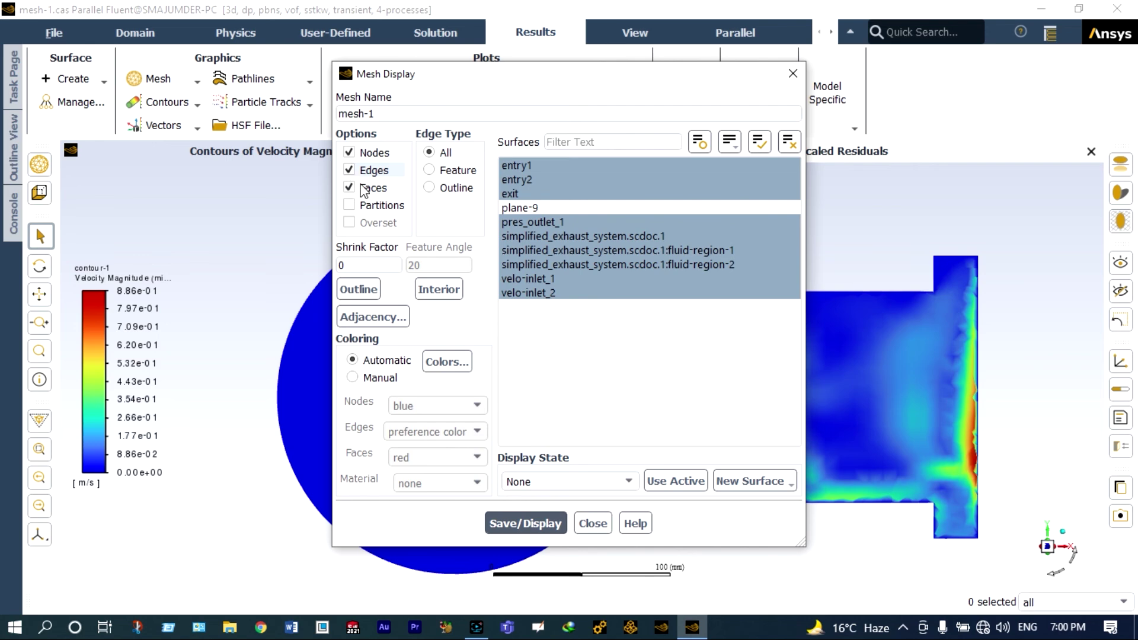
pyautogui.click(532, 526)
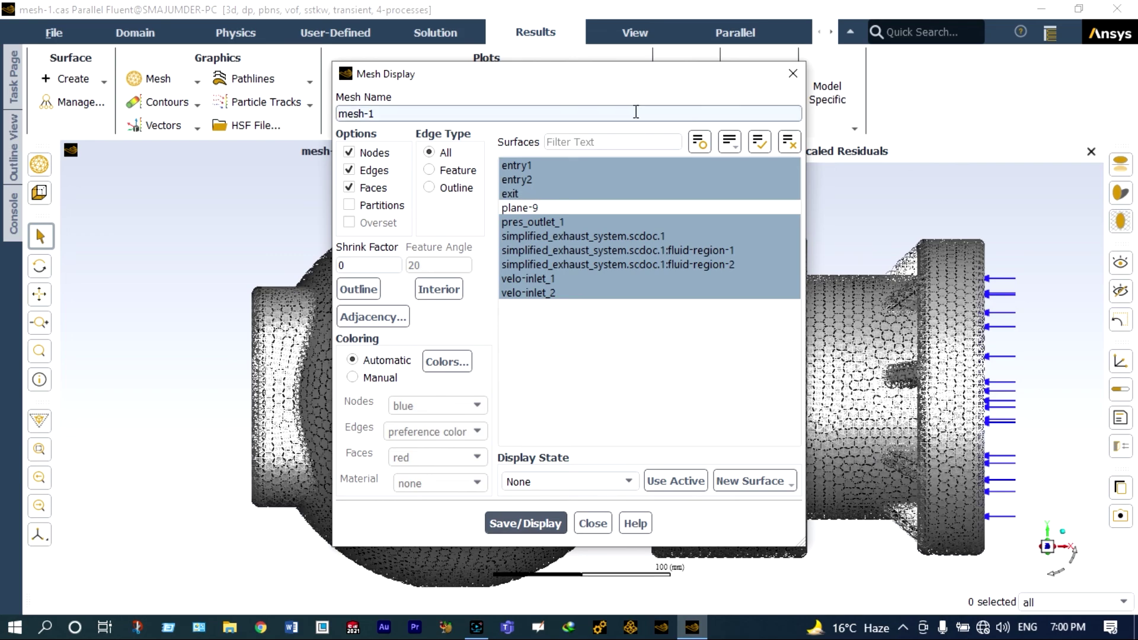
pyautogui.moveTo(630, 85); pyautogui.dragTo(58, 165)
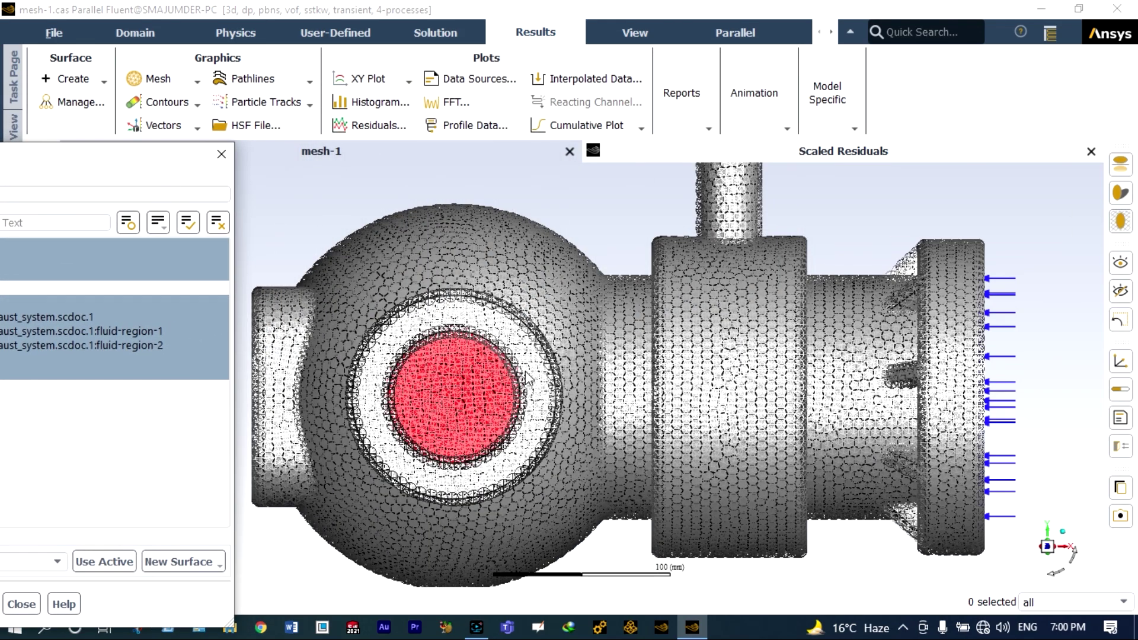
# Step: Examine the surface mesh of the exhaust system up close in the front view and in an oblique view
pyautogui.scroll(4, 526, 376)
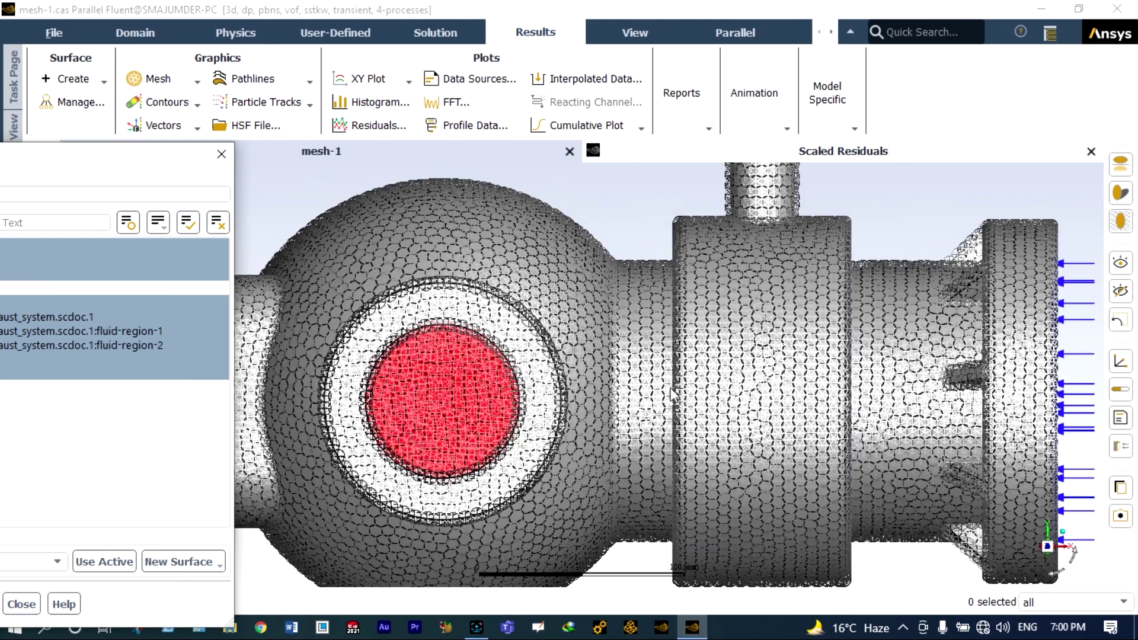
pyautogui.scroll(5, 732, 392)
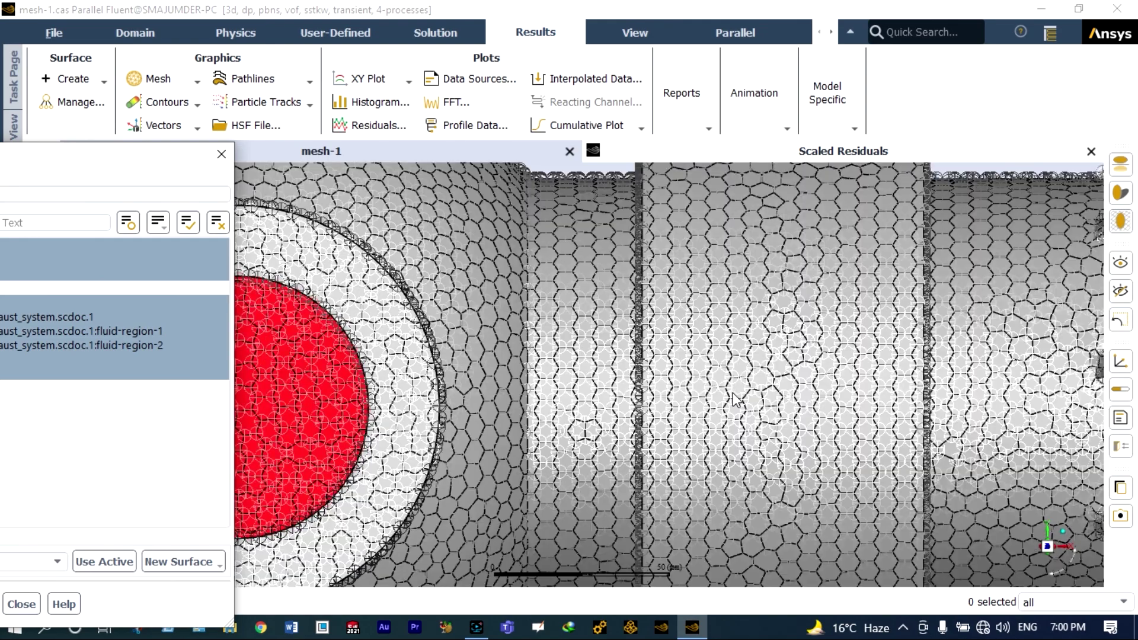
pyautogui.scroll(-8, 732, 392)
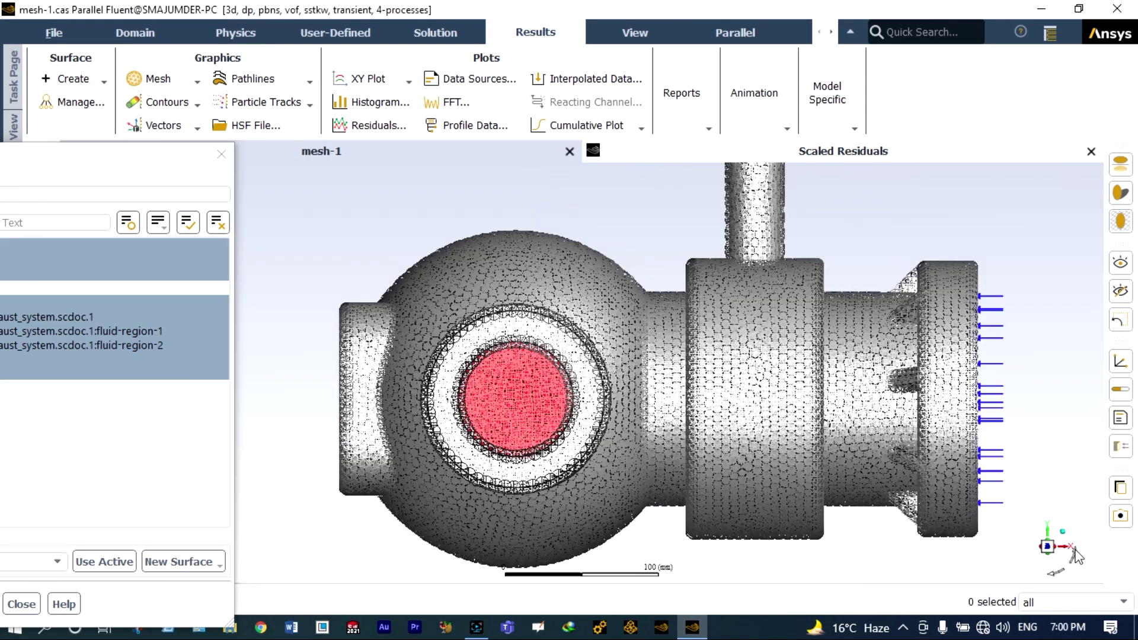
pyautogui.click(1048, 574)
pyautogui.scroll(3, 845, 422)
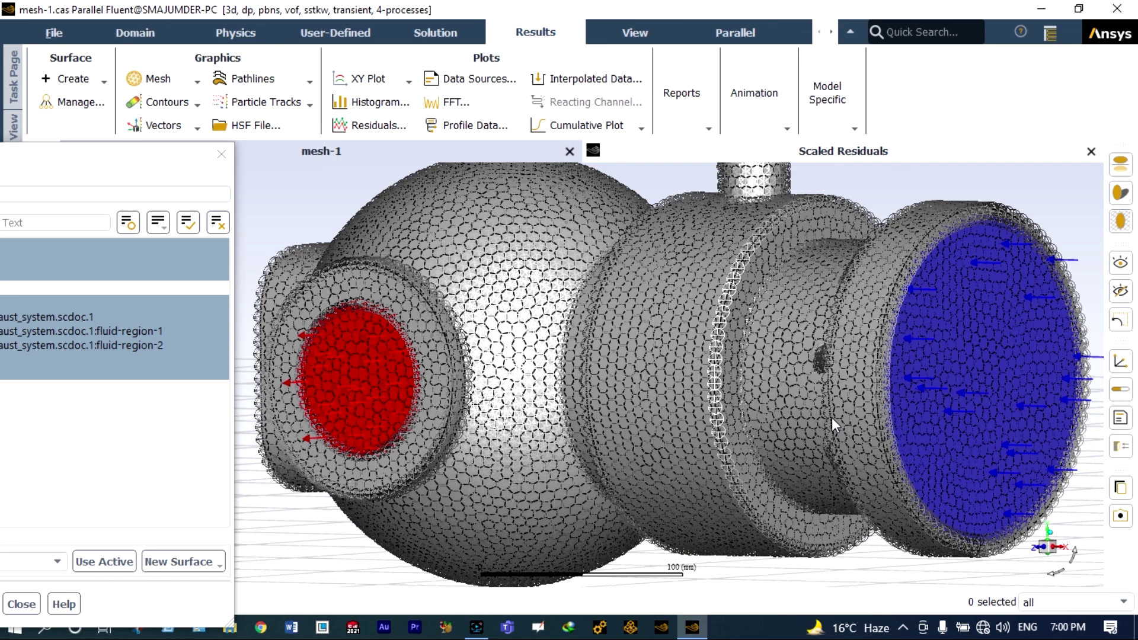
pyautogui.scroll(2, 814, 396)
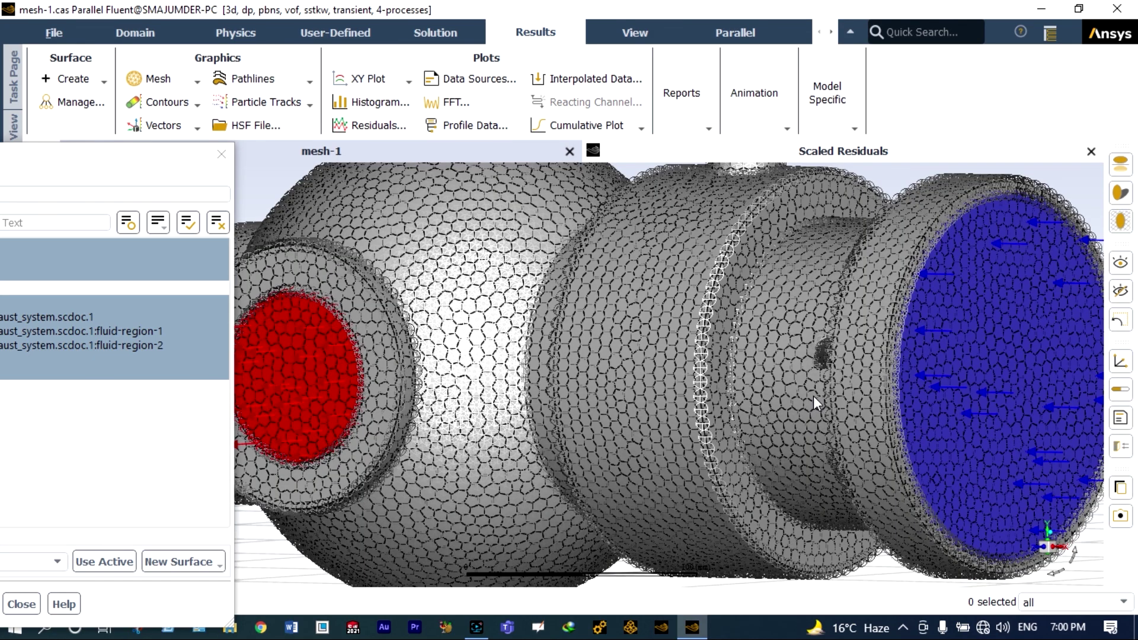
pyautogui.scroll(2, 825, 361)
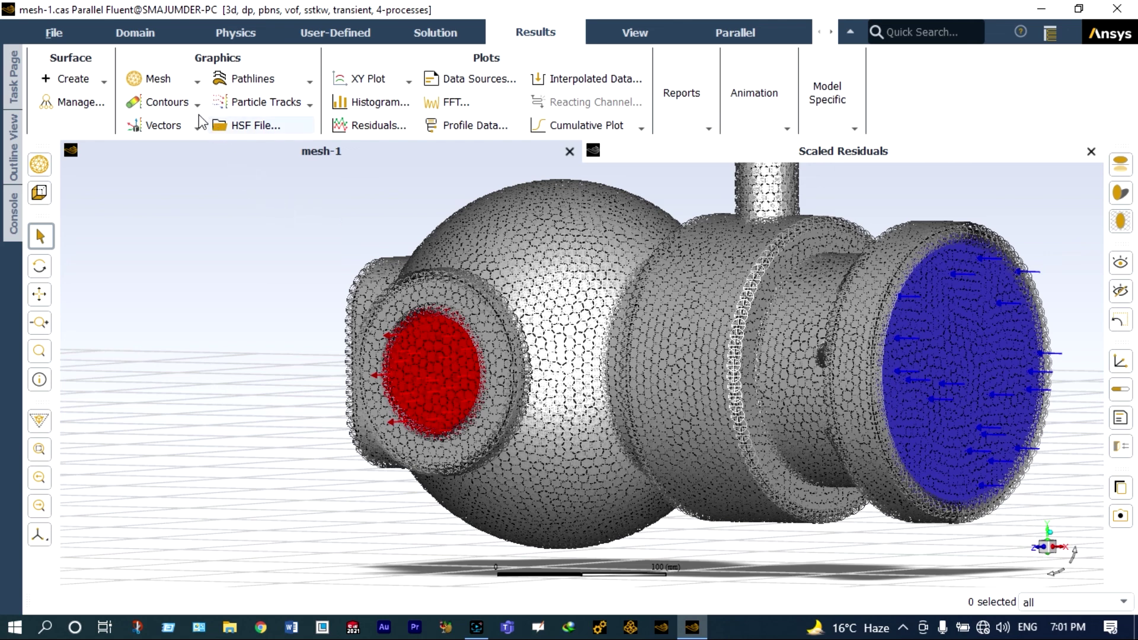
# Step: Create scene-1 combining contour-1 and mesh-1, set the mesh transparency to 100, and save and display the scene
pyautogui.click(15, 90)
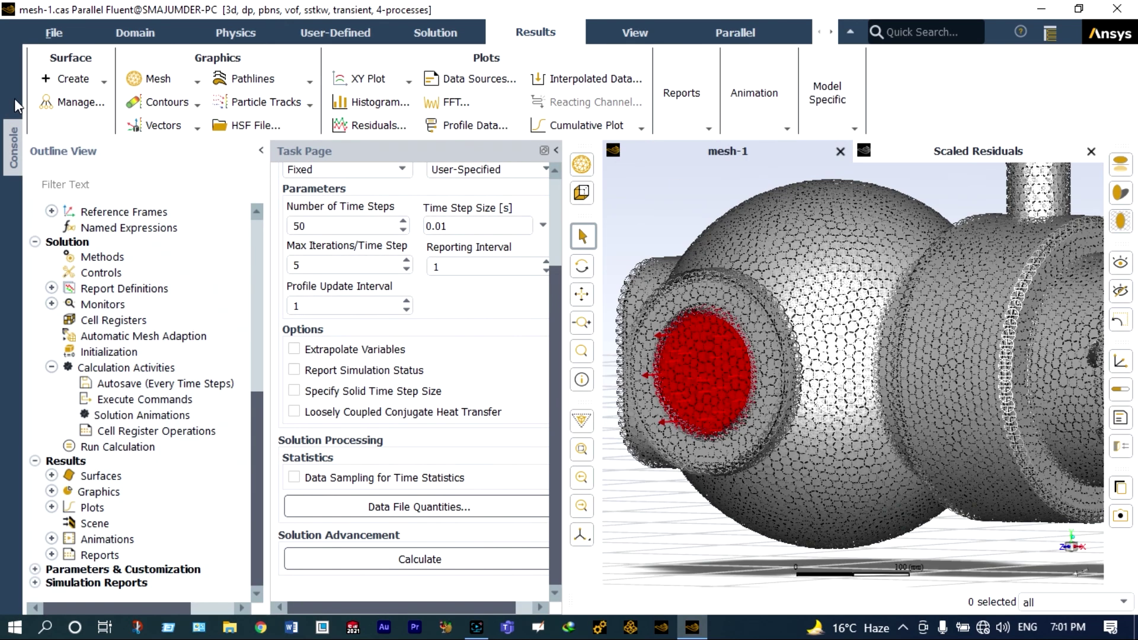
pyautogui.click(18, 107)
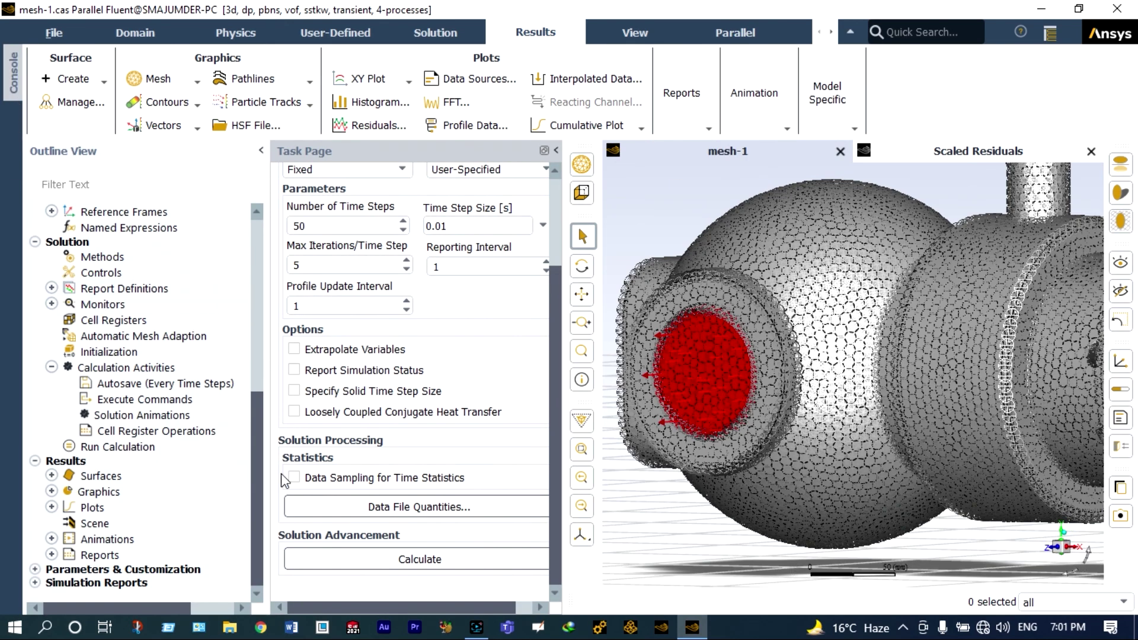
pyautogui.click(98, 523)
pyautogui.doubleClick(105, 526)
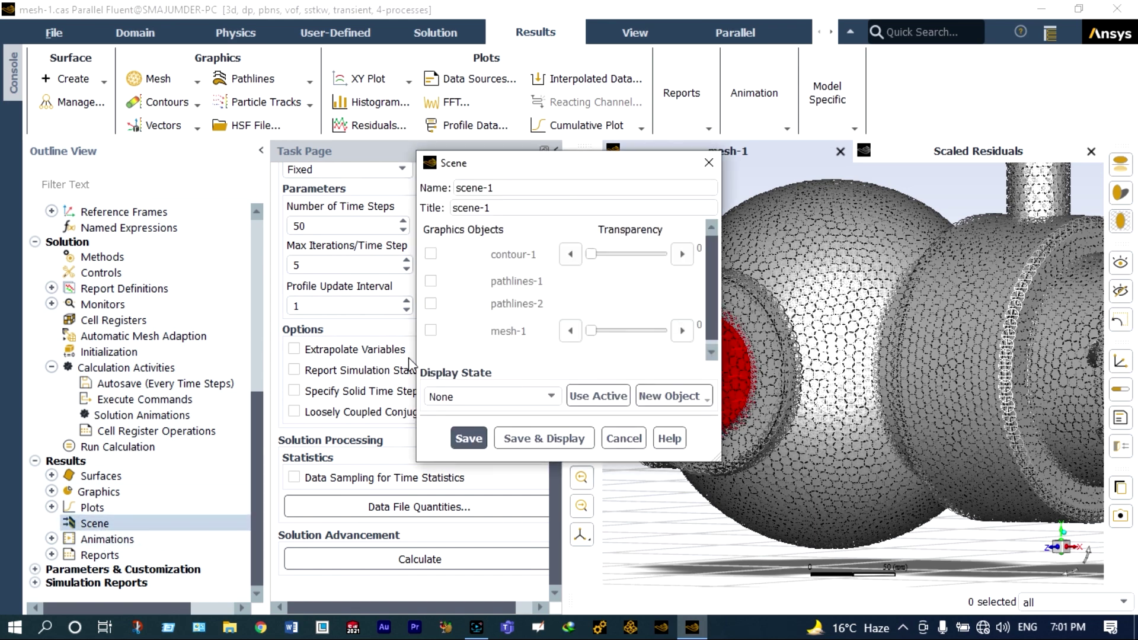
pyautogui.click(431, 331)
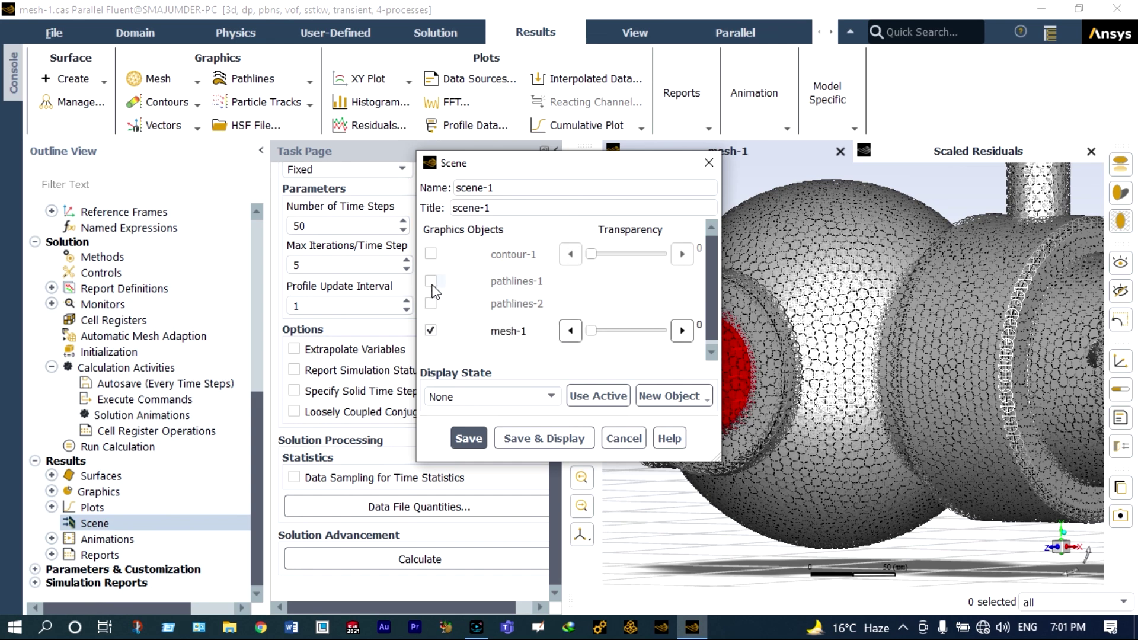
pyautogui.click(431, 255)
pyautogui.moveTo(596, 333); pyautogui.dragTo(673, 335)
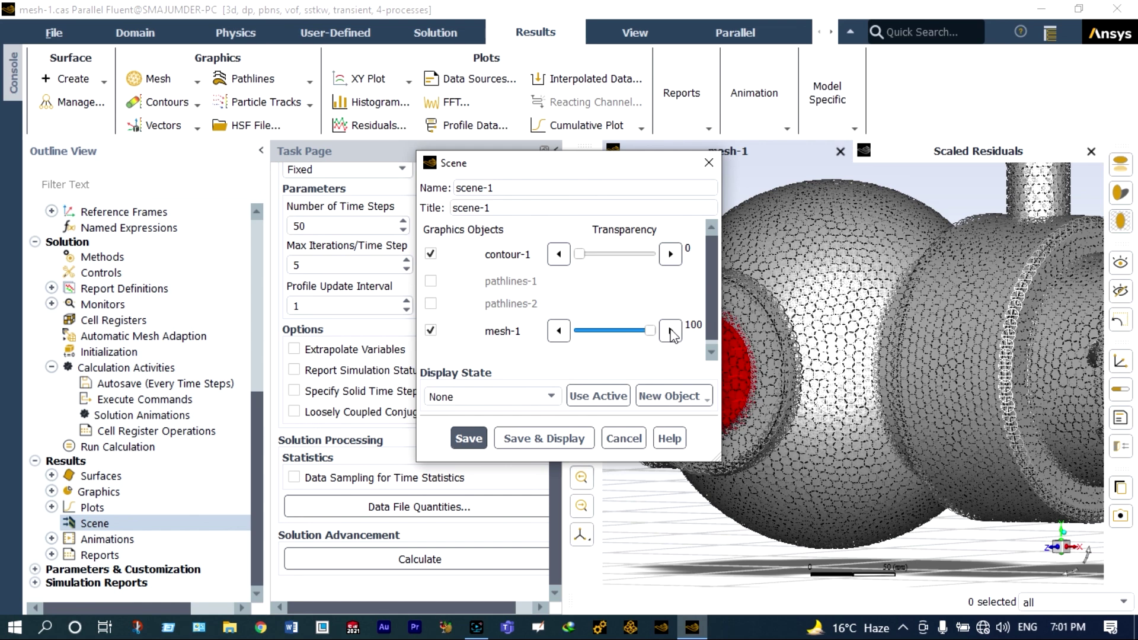
pyautogui.click(482, 438)
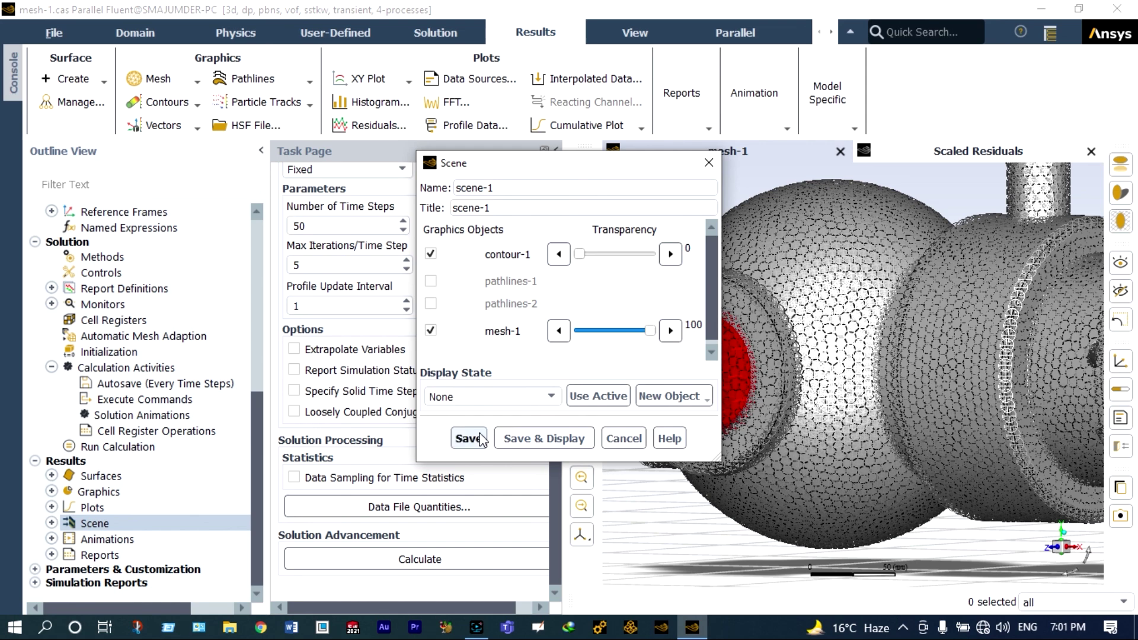
pyautogui.click(520, 439)
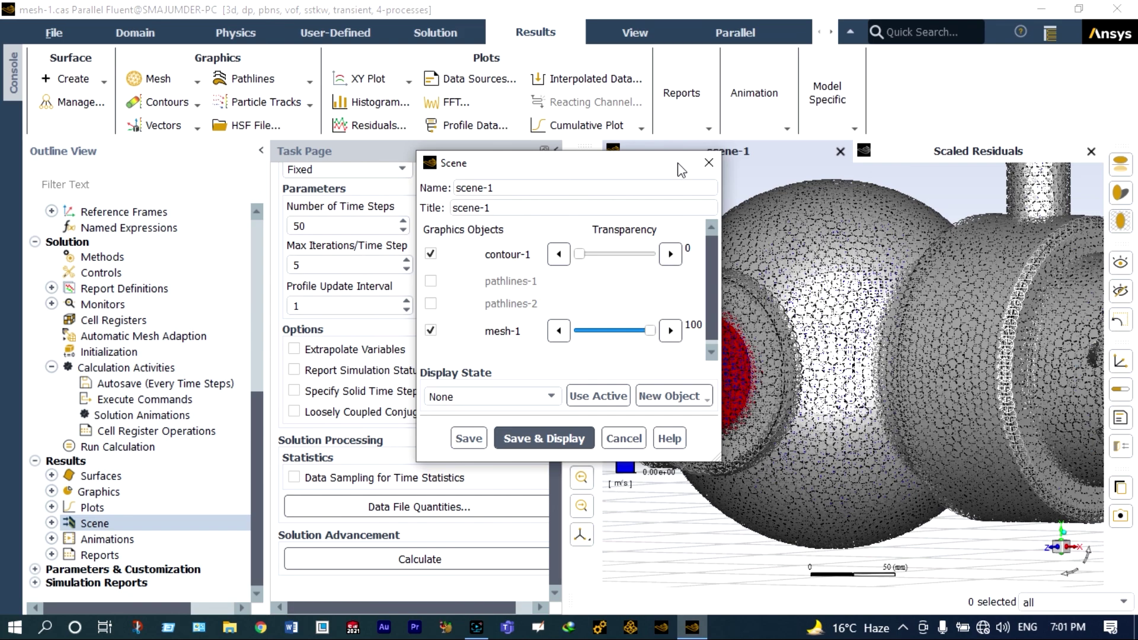
# Step: Close the Scene dialog, collapse the task page, and inspect the velocity contour through the transparent mesh of scene-1 up close
pyautogui.click(706, 162)
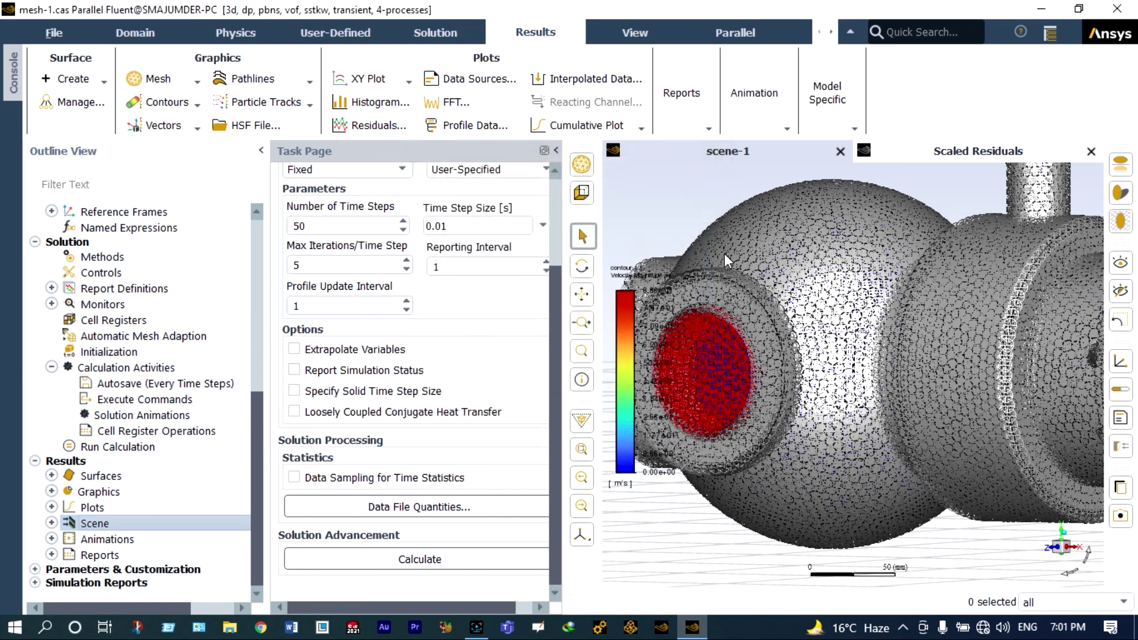
pyautogui.scroll(4, 815, 339)
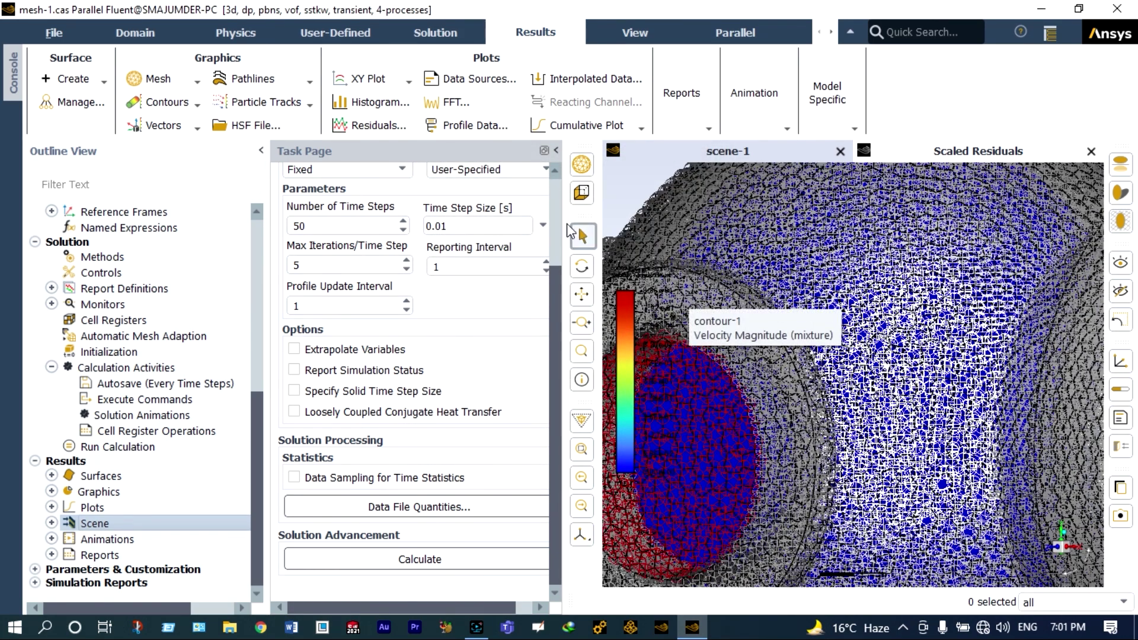
pyautogui.click(557, 151)
pyautogui.scroll(-5, 834, 358)
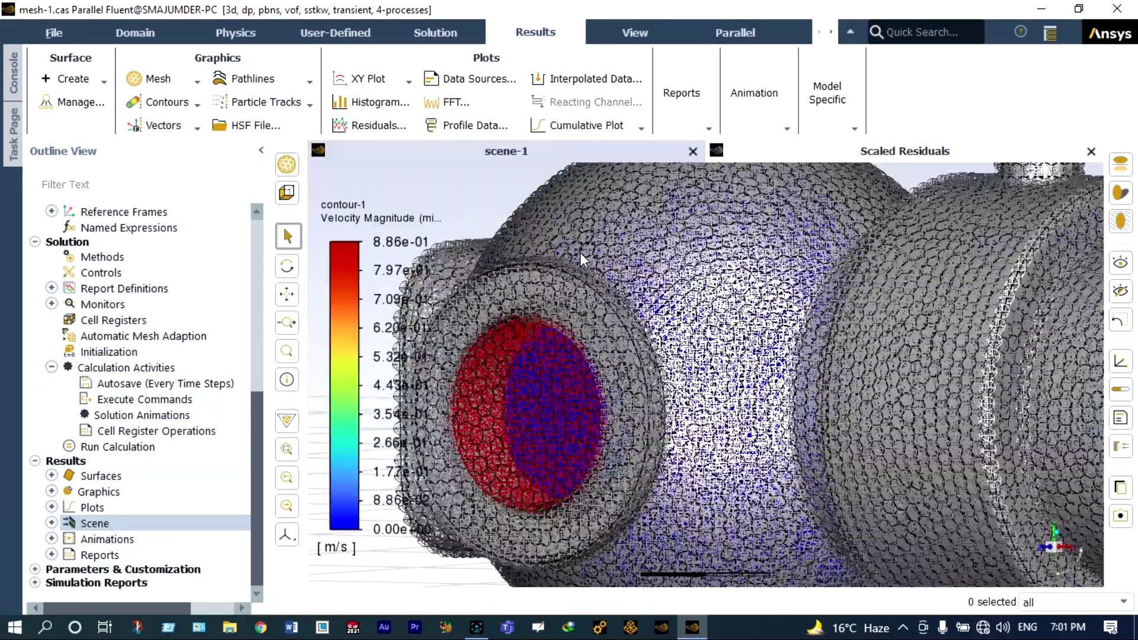
pyautogui.scroll(4, 835, 360)
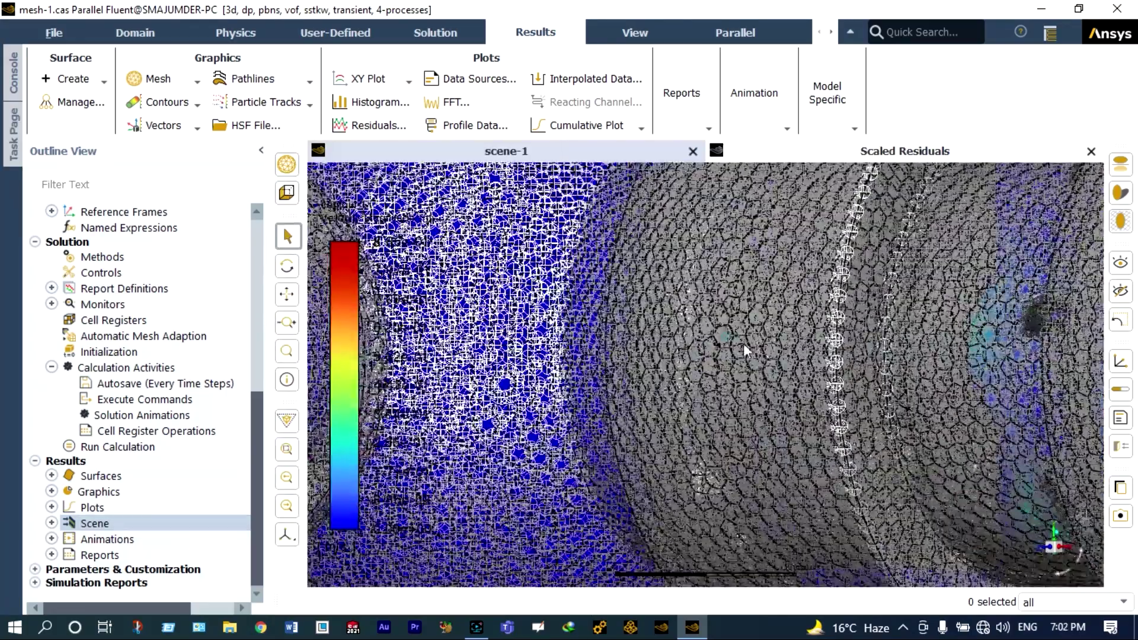
pyautogui.scroll(2, 650, 323)
pyautogui.scroll(-5, 648, 318)
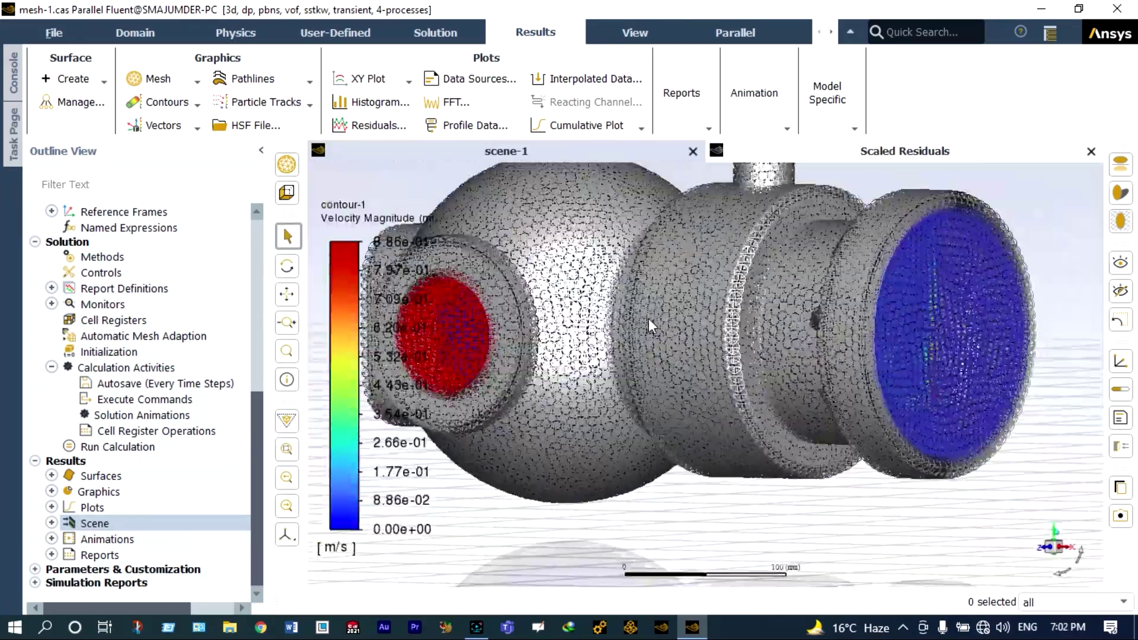
pyautogui.scroll(2, 581, 299)
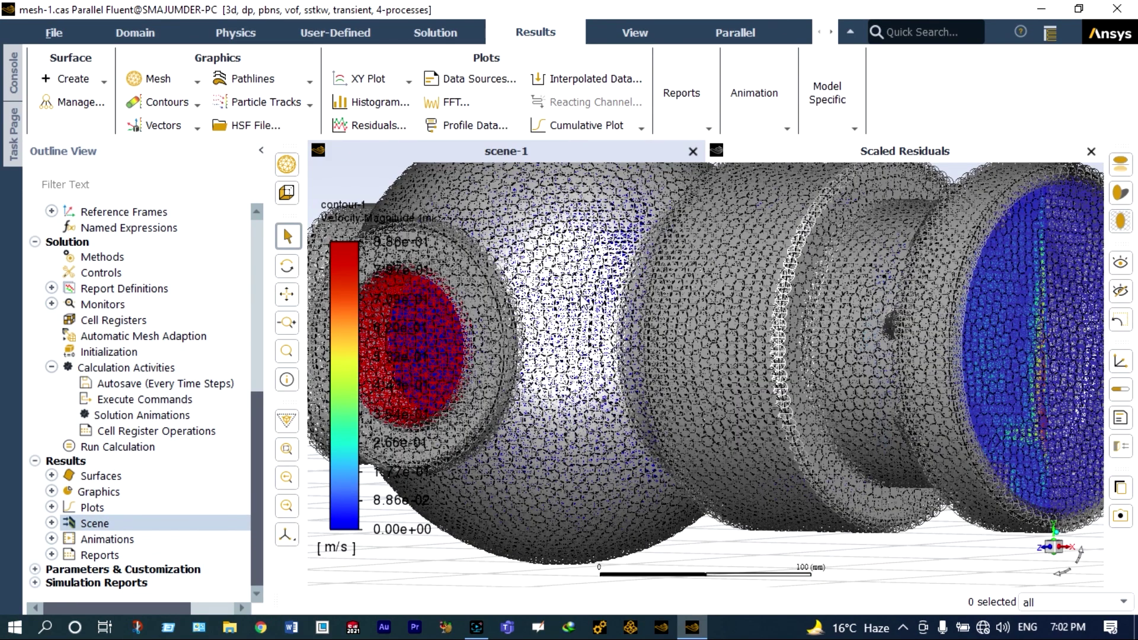
# Step: Collapse the outline view and the console to enlarge scene-1, with the exhaust system's two round end openings in view
pyautogui.click(262, 150)
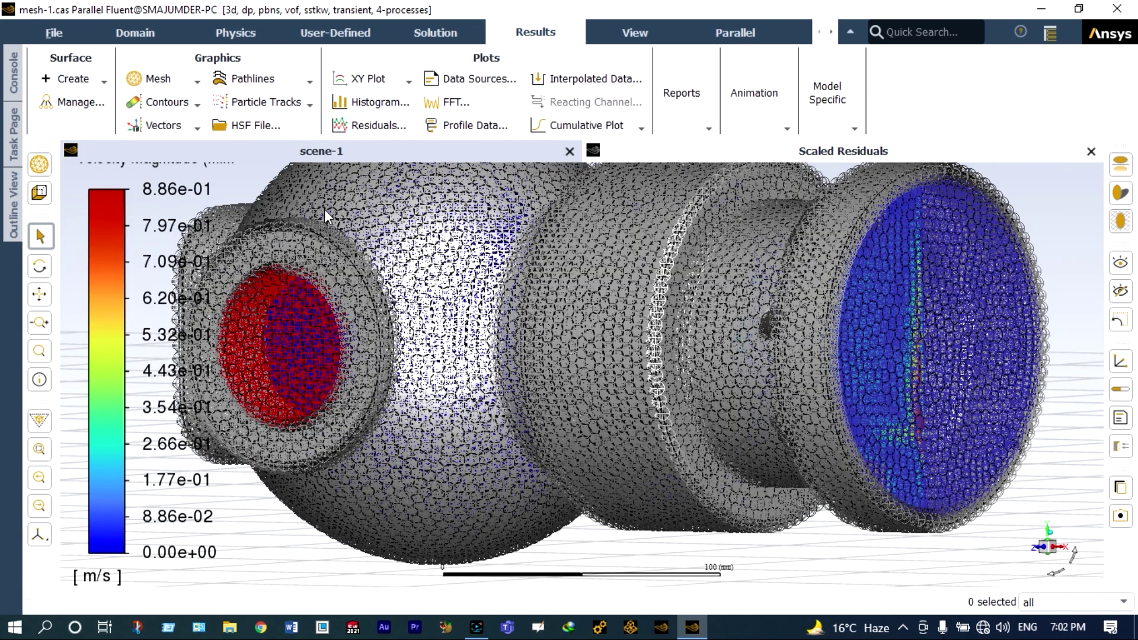
pyautogui.scroll(-1, 325, 208)
pyautogui.scroll(-3, 300, 215)
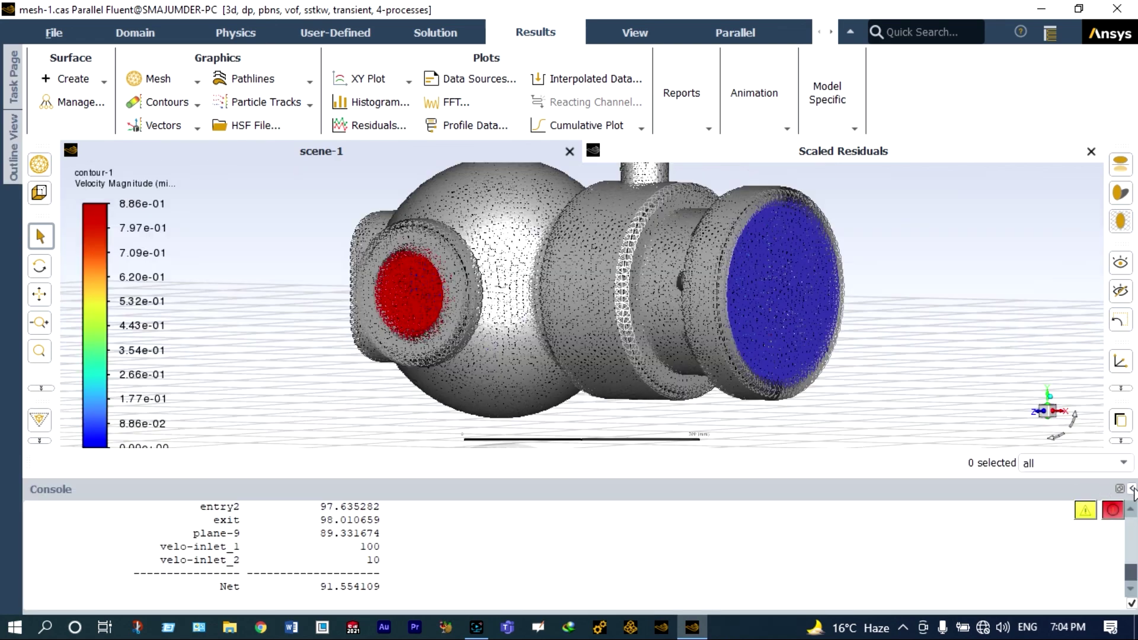
pyautogui.click(1132, 489)
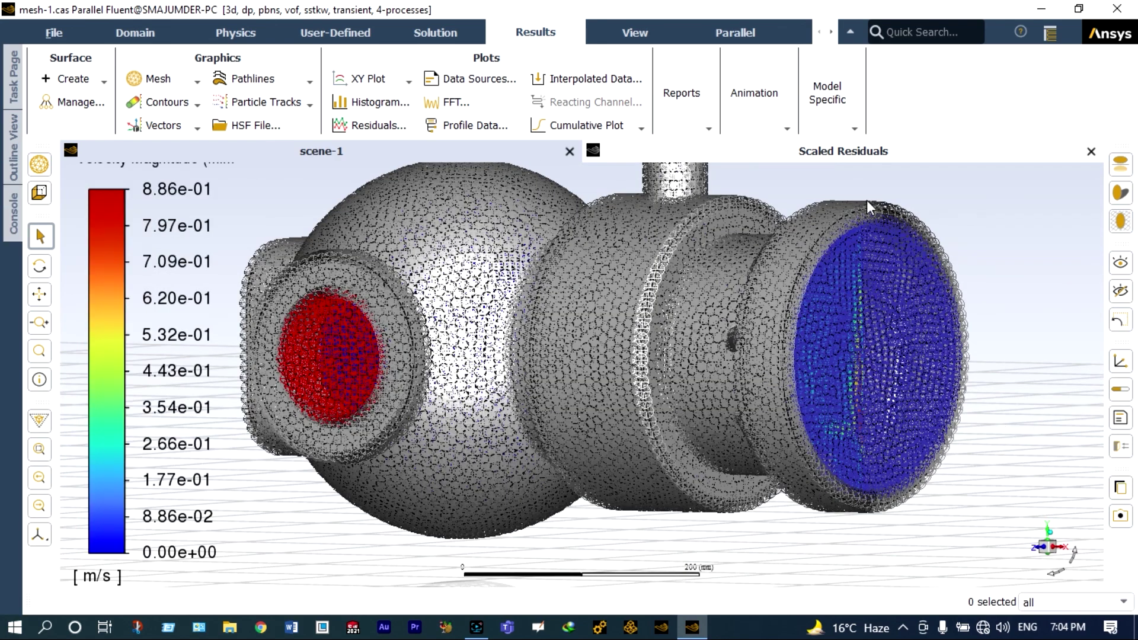